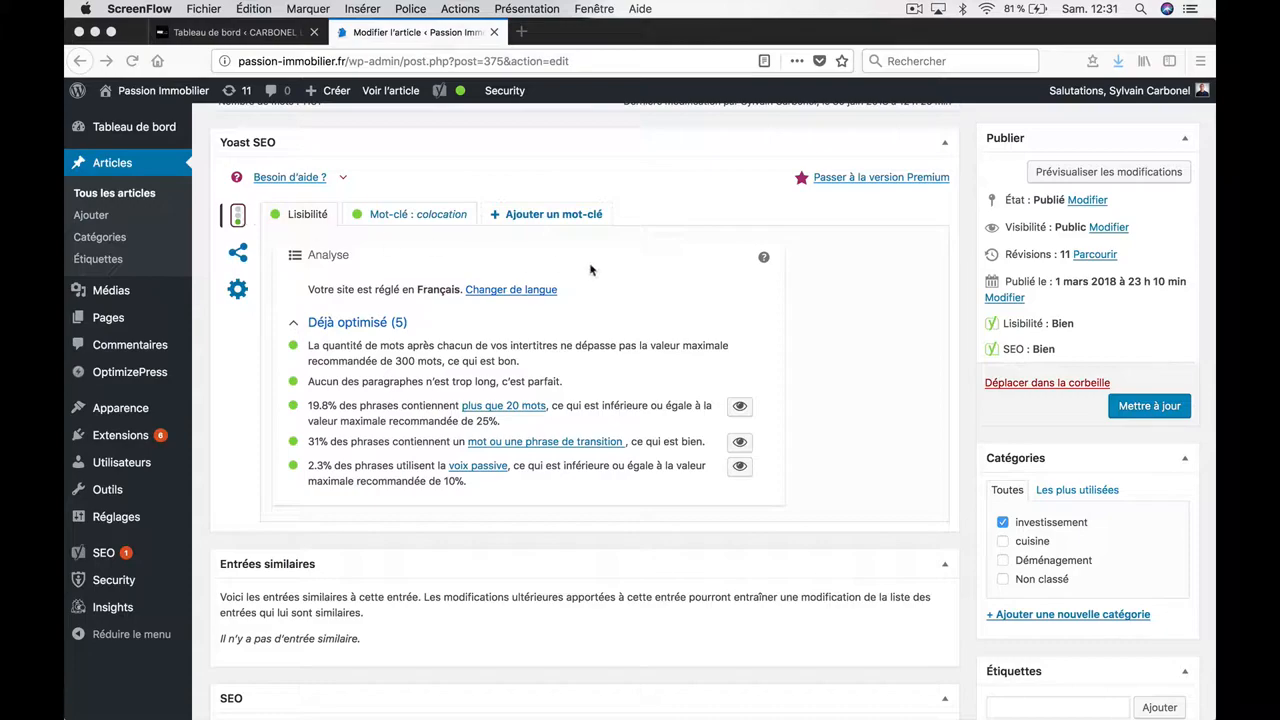
- Look through the article from its title to the Yoast SEO analysis, and check the style of the "La colocation" heading
scroll(470, 360, "up", 20)
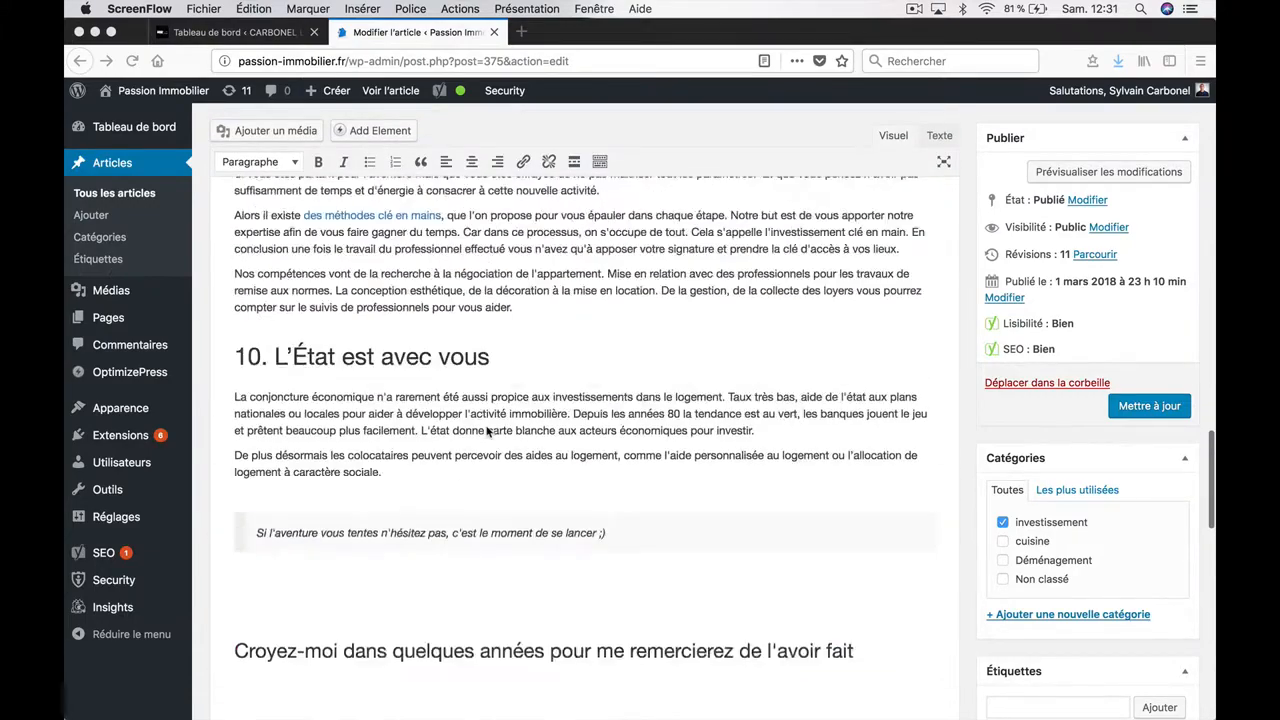
scroll(488, 430, "up", 15)
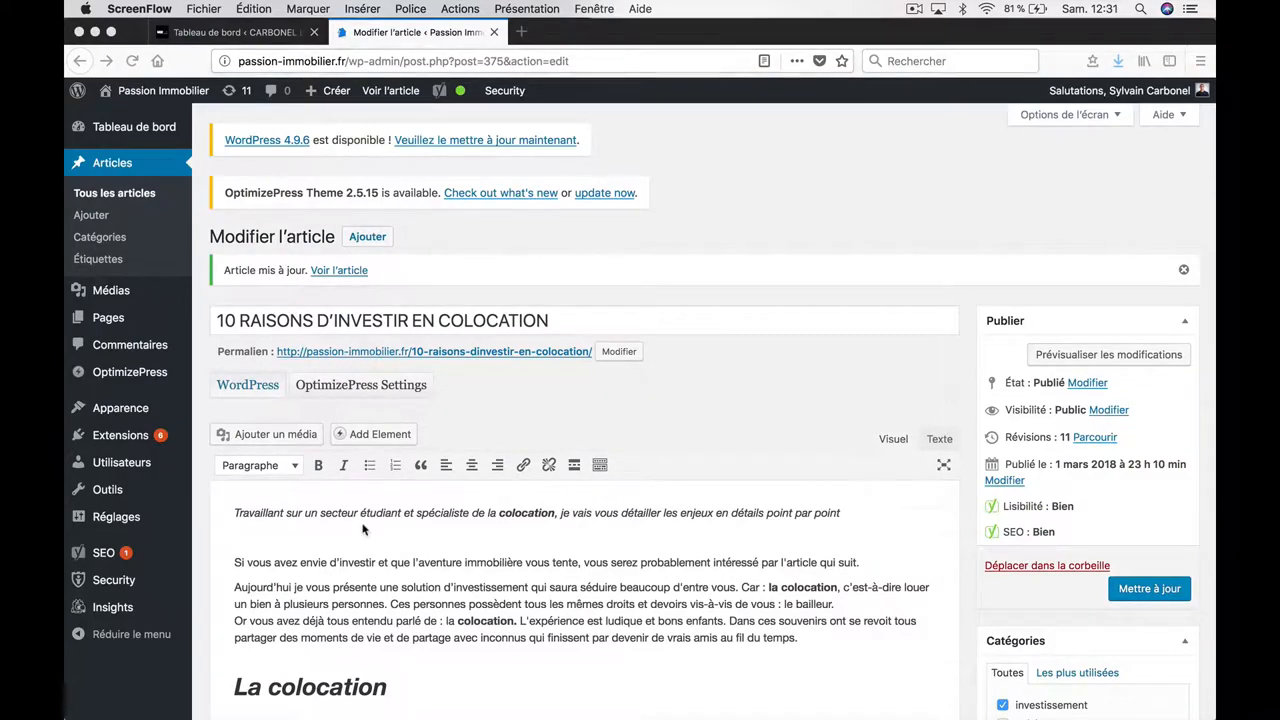
scroll(364, 528, "down", 6)
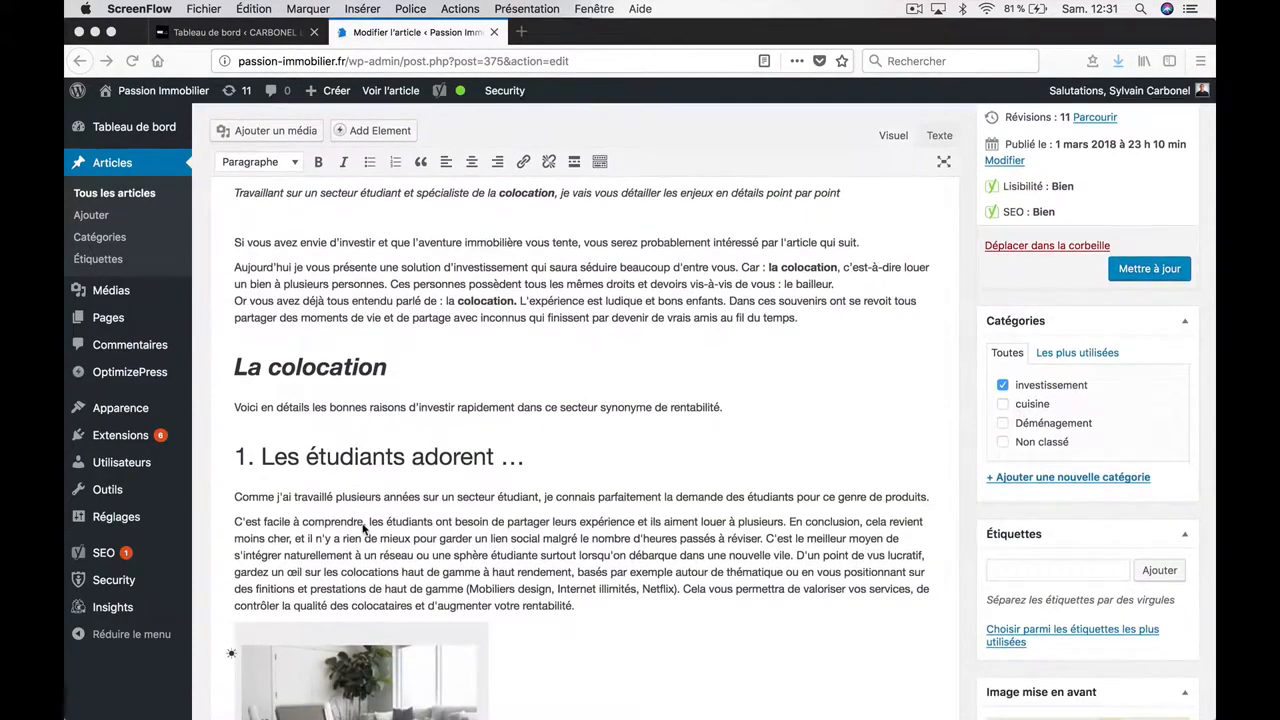
scroll(364, 528, "down", 9)
scroll(364, 528, "down", 20)
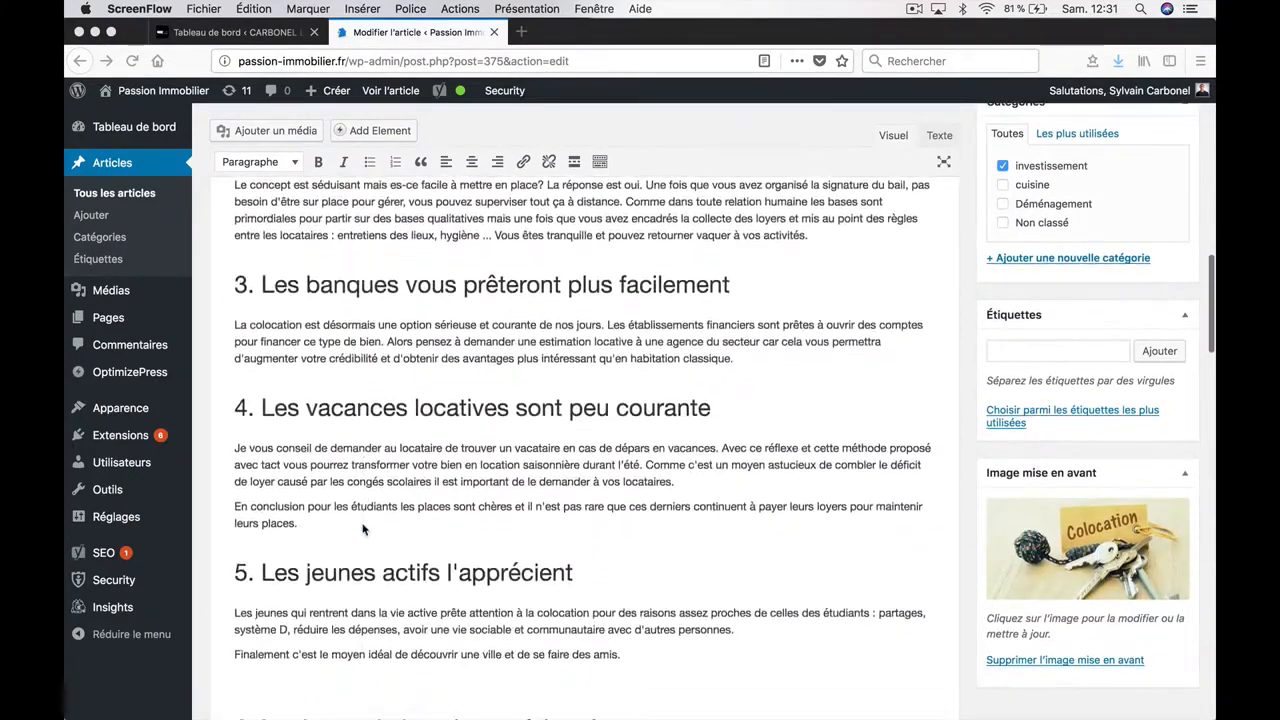
scroll(364, 528, "down", 3)
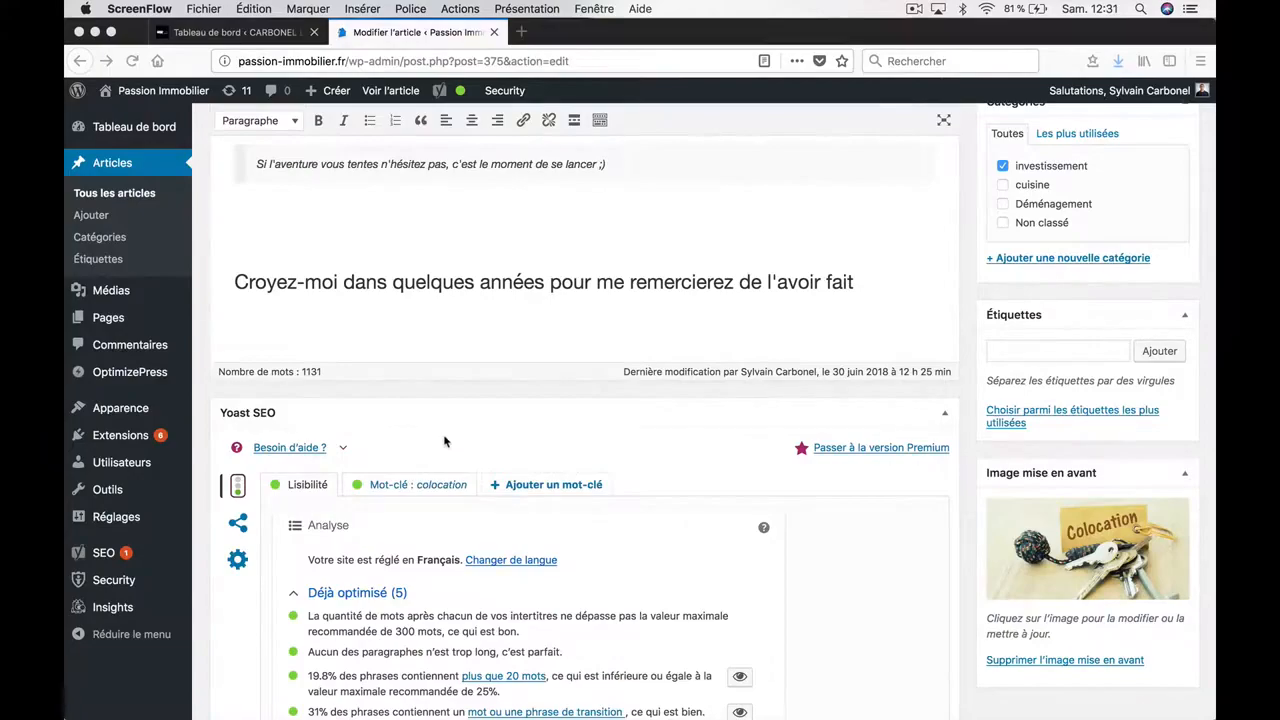
scroll(408, 480, "up", 20)
scroll(445, 441, "up", 3)
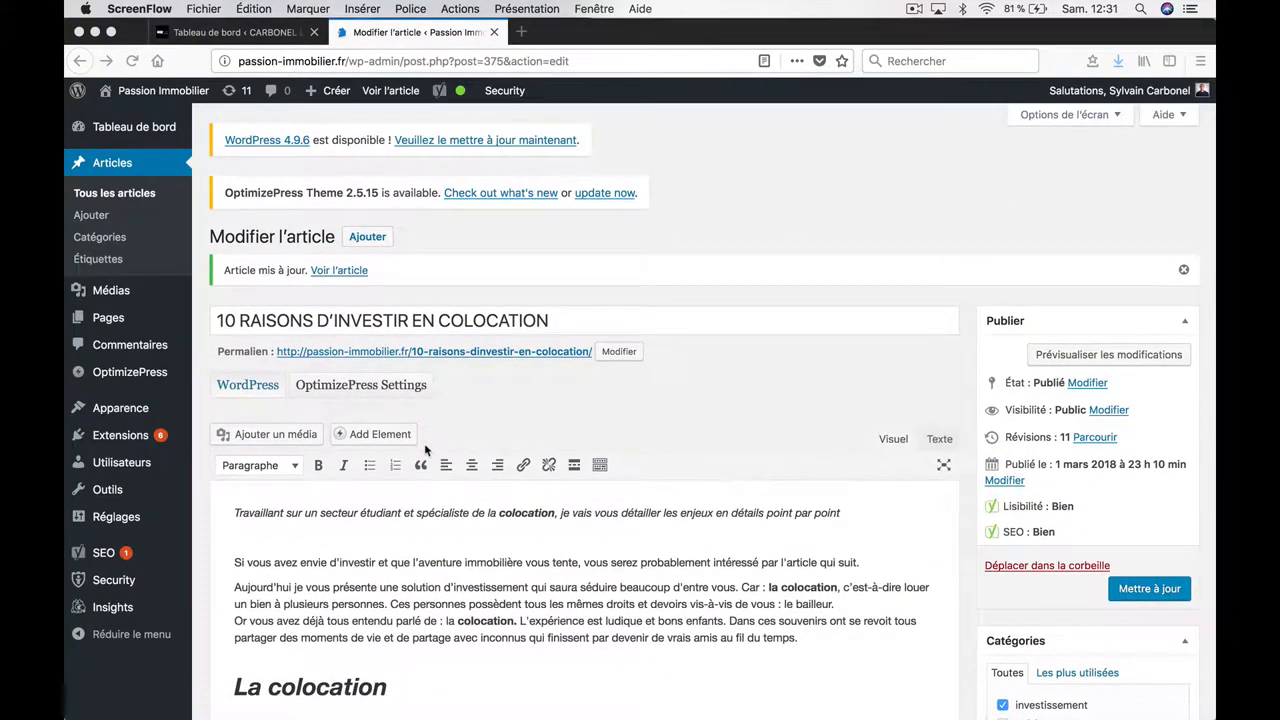
scroll(425, 450, "down", 5)
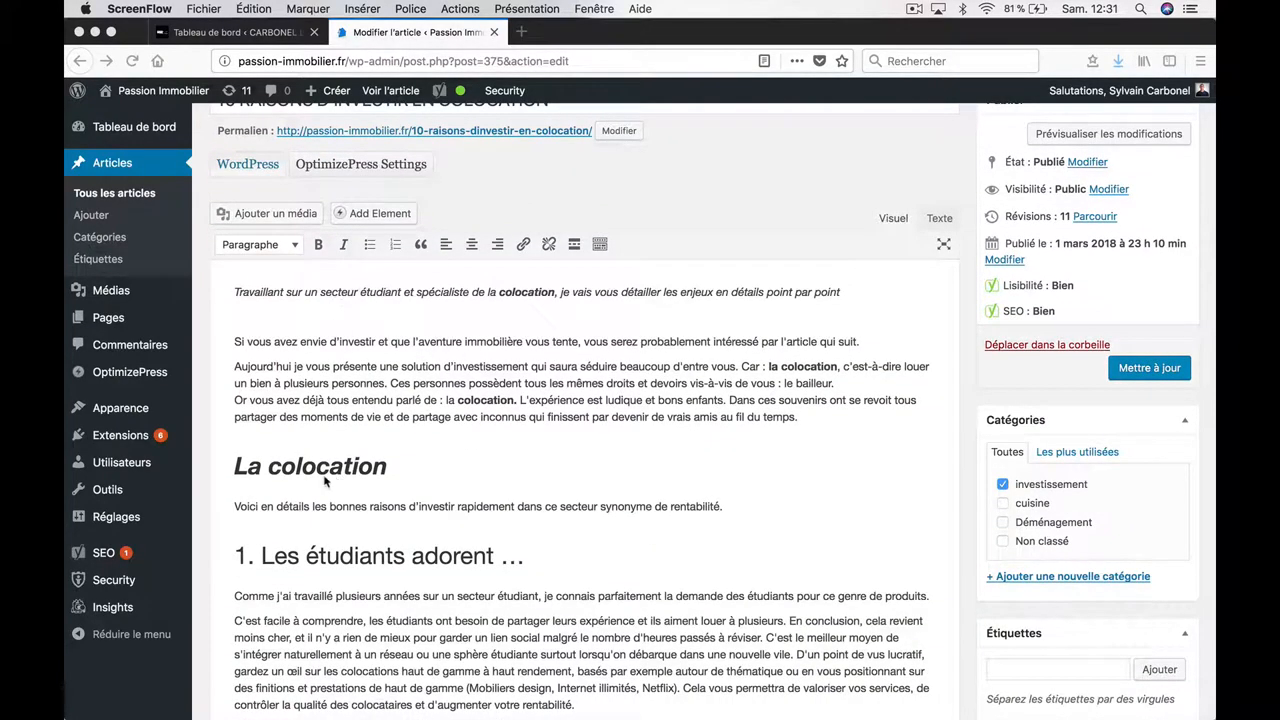
left_click(238, 466)
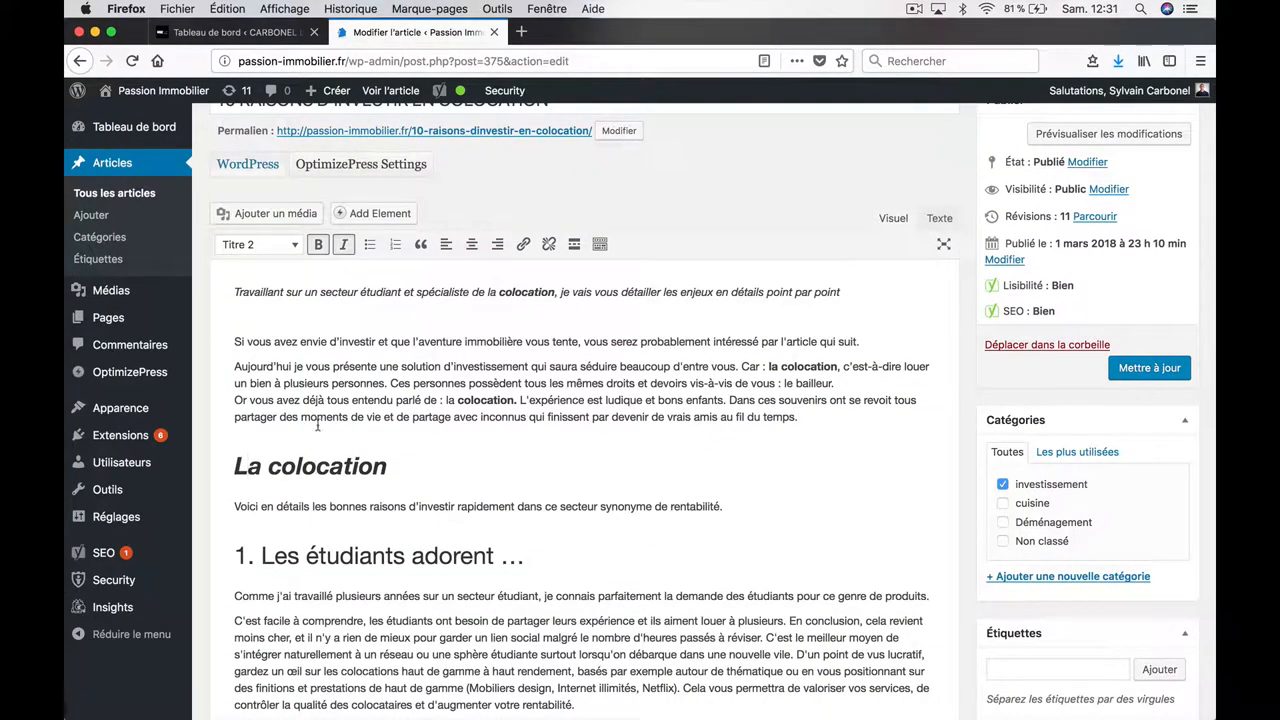
- Examine the article title and open the permalink's slug for editing
scroll(270, 270, "up", 5)
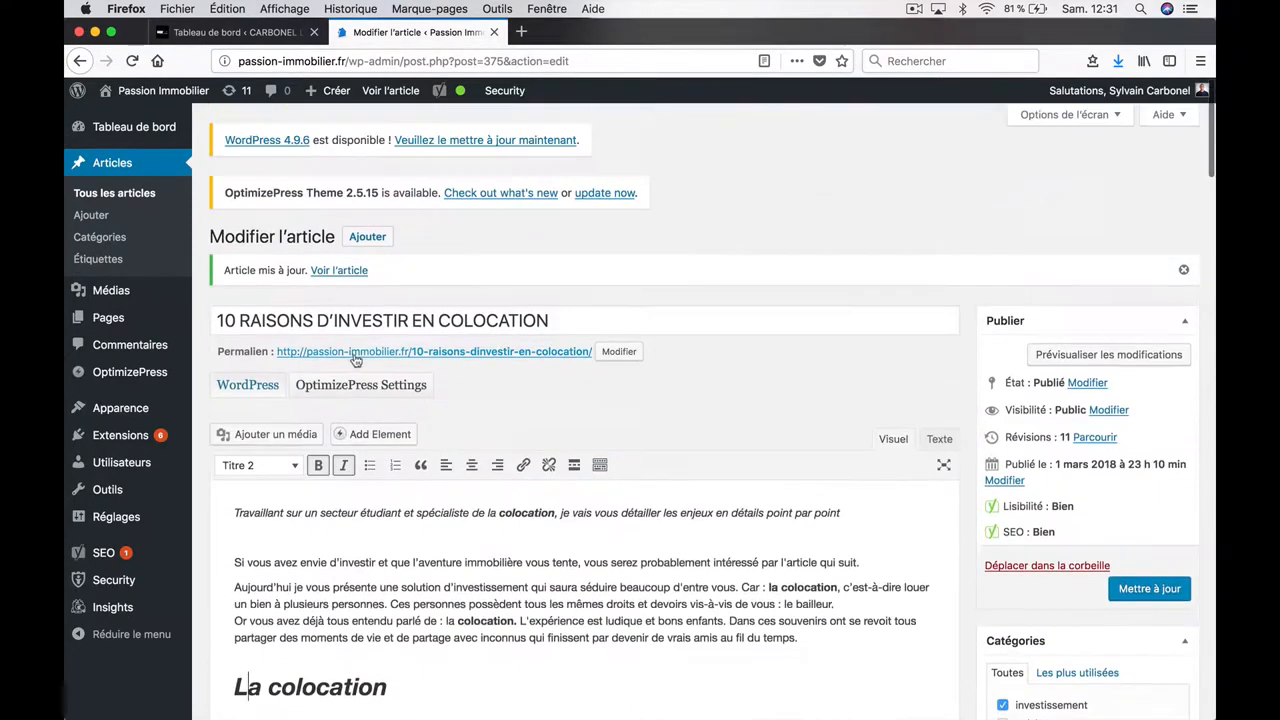
left_click_drag(218, 322, 571, 323)
left_click(570, 323)
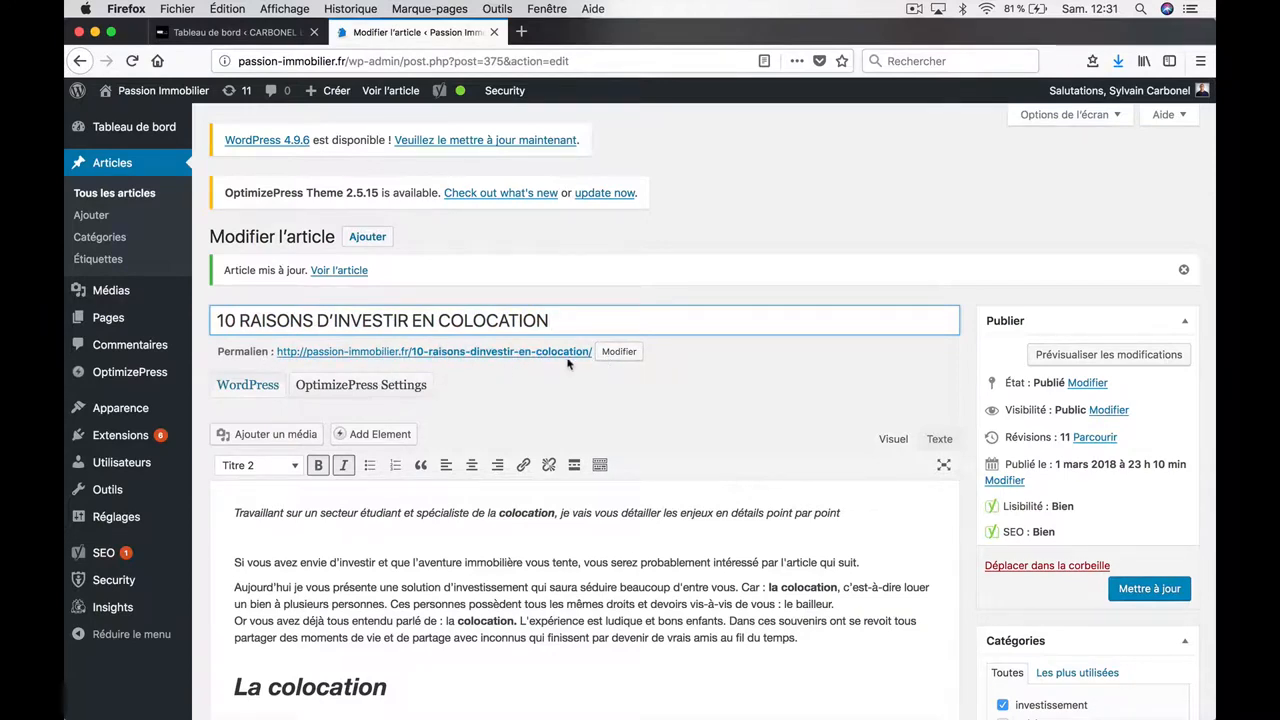
left_click(618, 352)
left_click(566, 374)
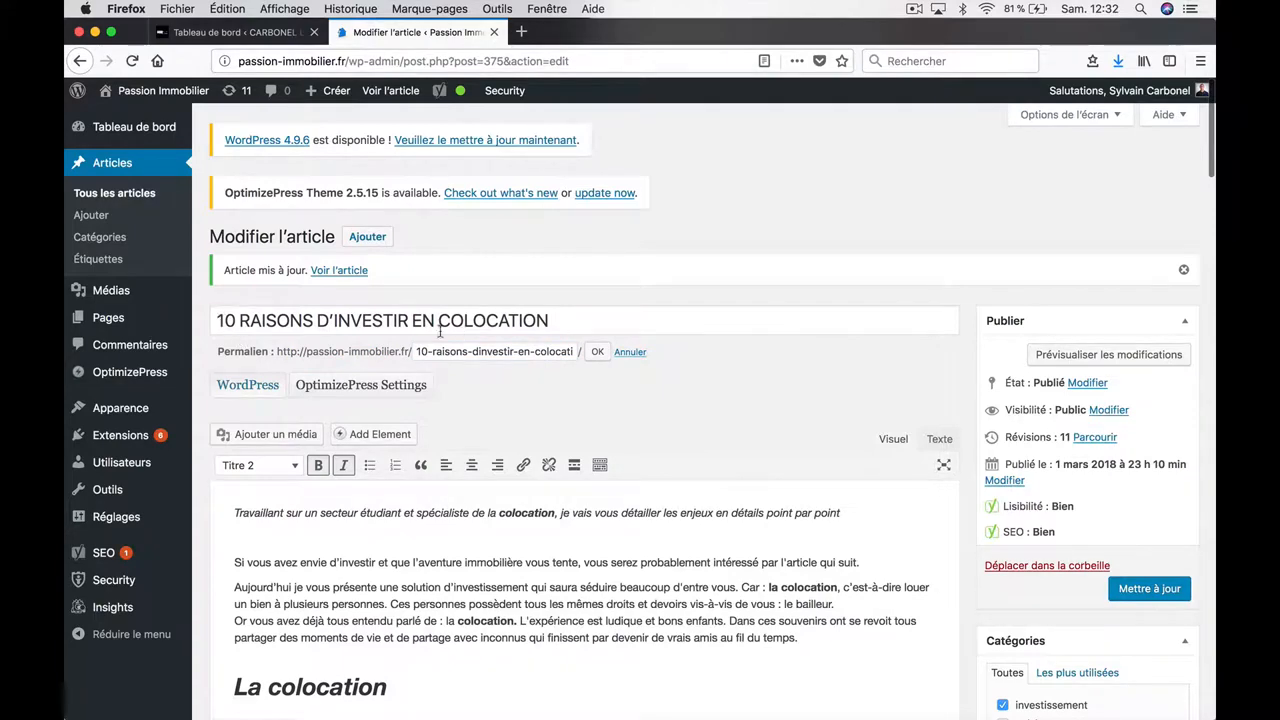
- Check which heading level is applied to "1. Les étudiants adorent …"
scroll(446, 476, "down", 3)
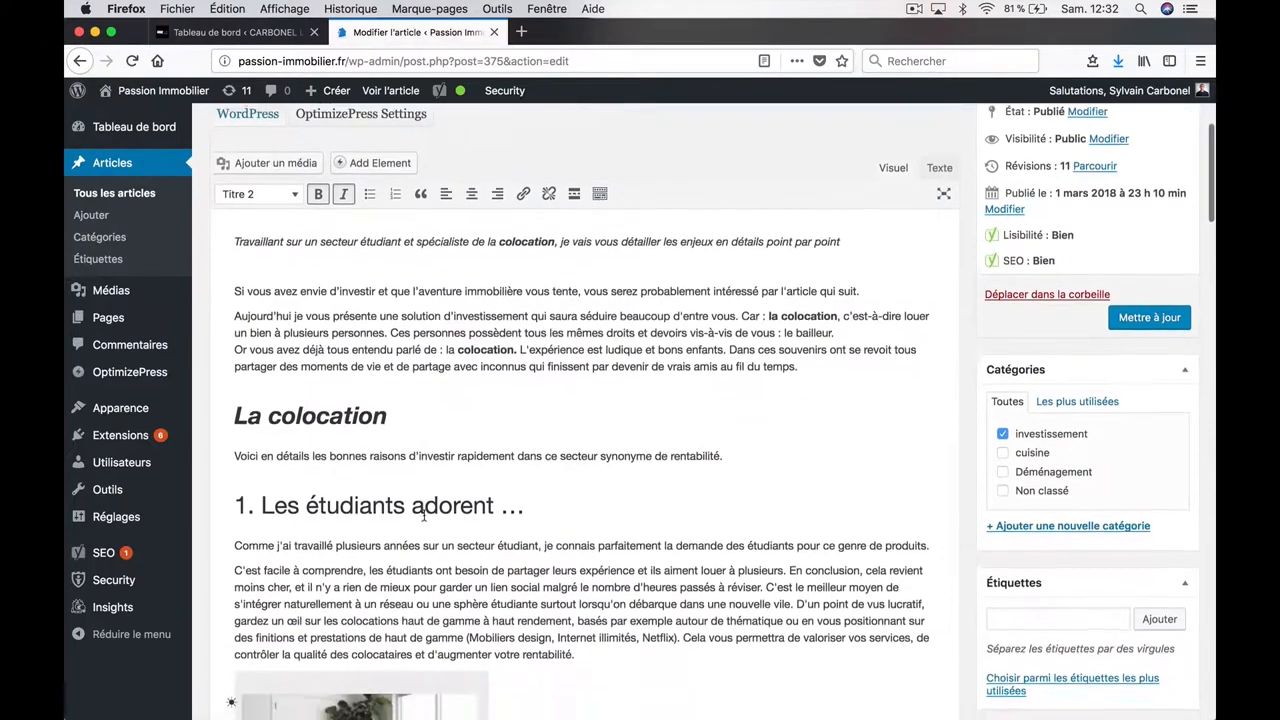
scroll(466, 468, "down", 2)
left_click(404, 503)
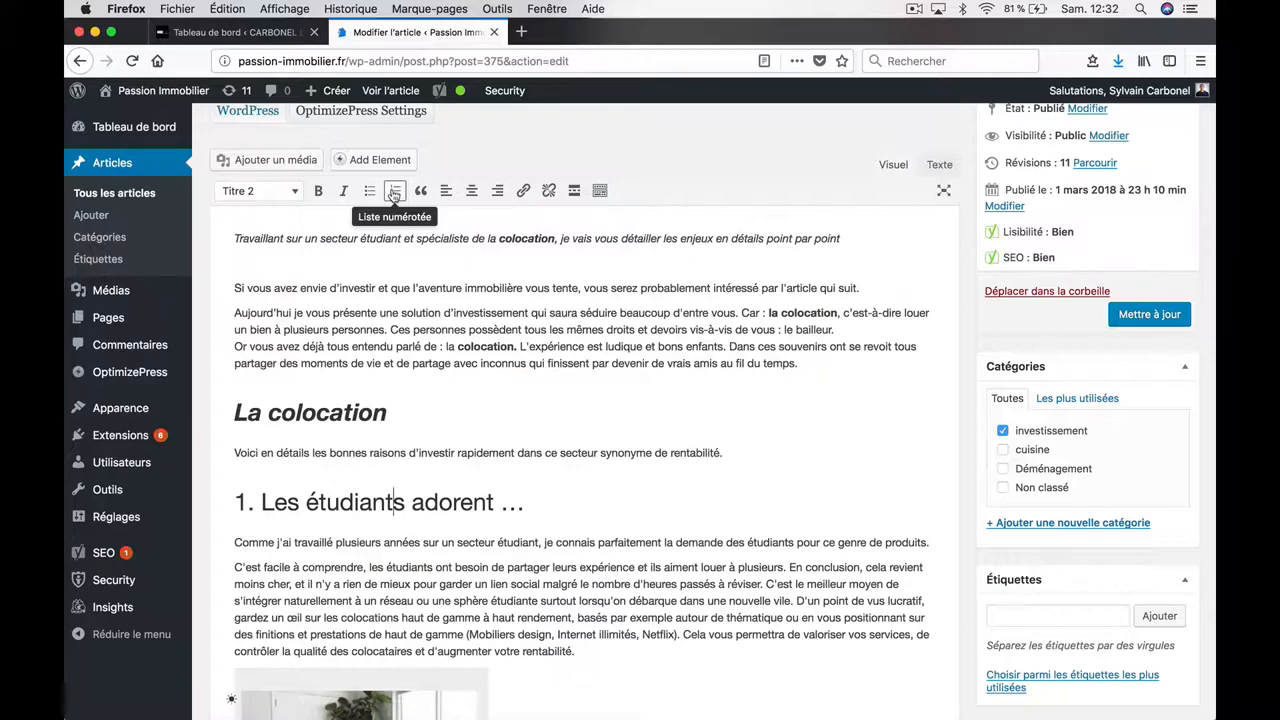
- Insert an empty line between the last paragraph of section 1 and the apartment image
scroll(306, 549, "down", 4)
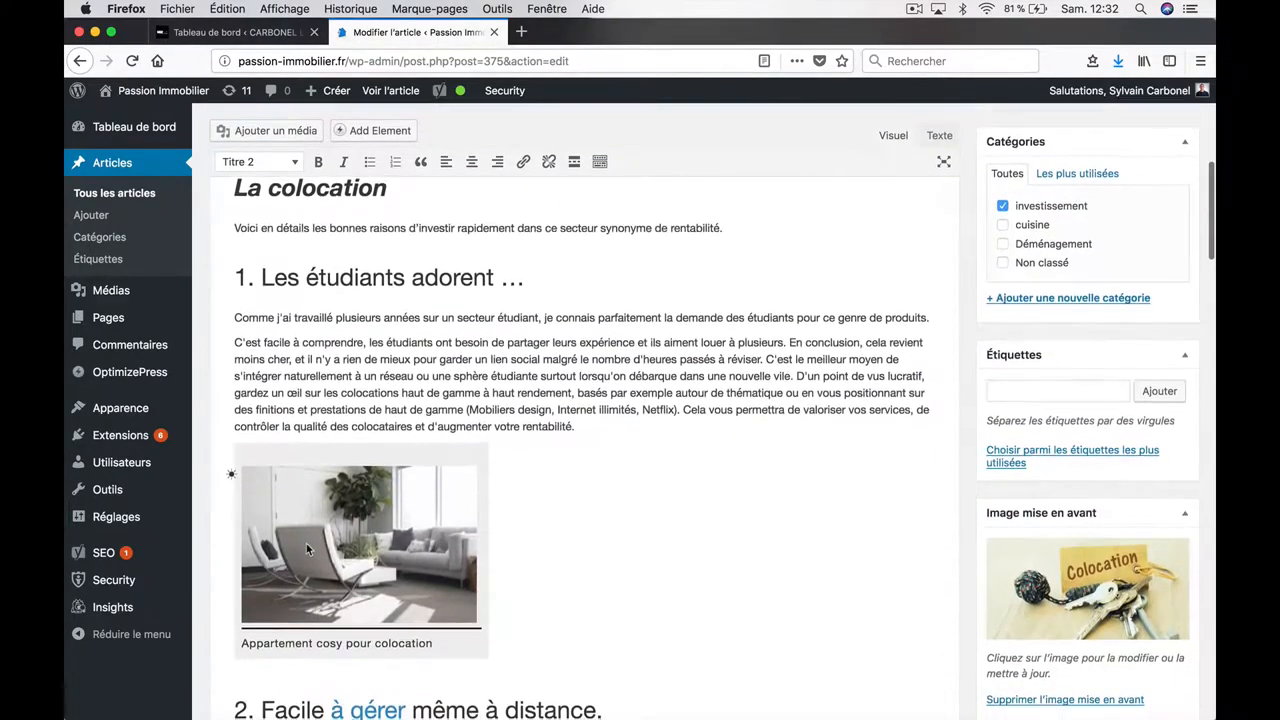
scroll(306, 543, "down", 3)
scroll(306, 543, "up", 5)
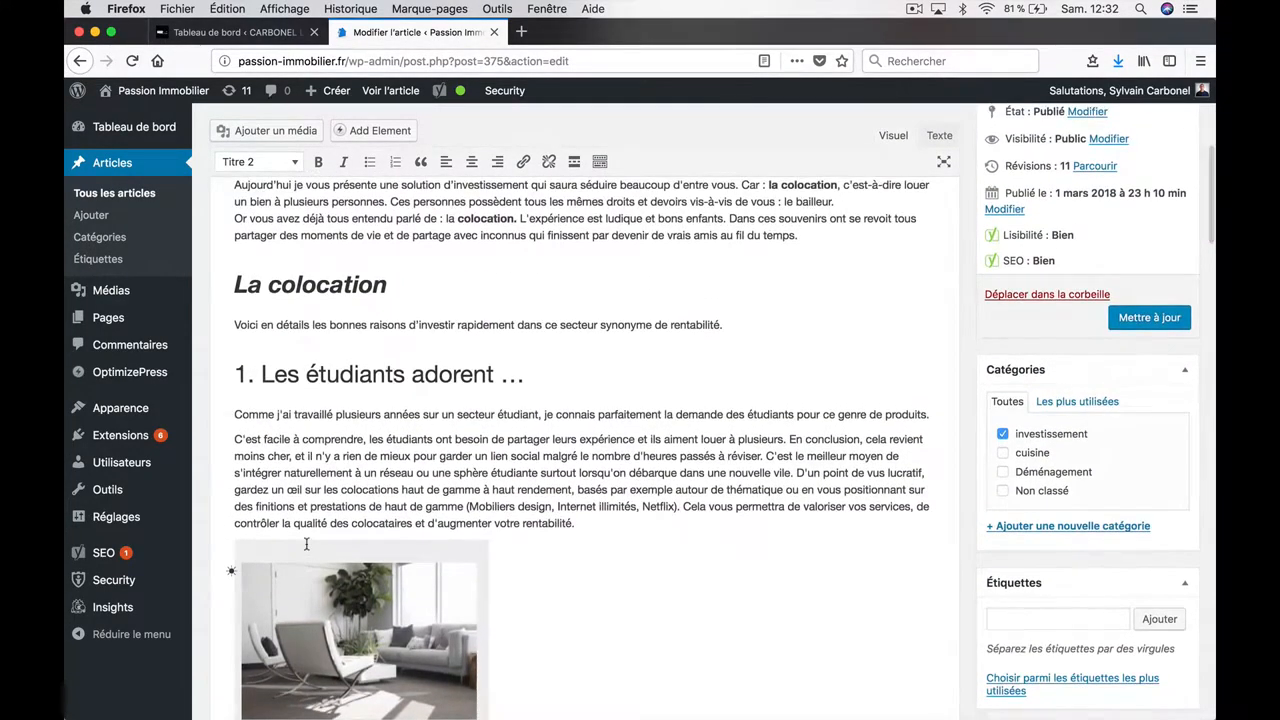
scroll(306, 543, "up", 5)
scroll(306, 543, "down", 6)
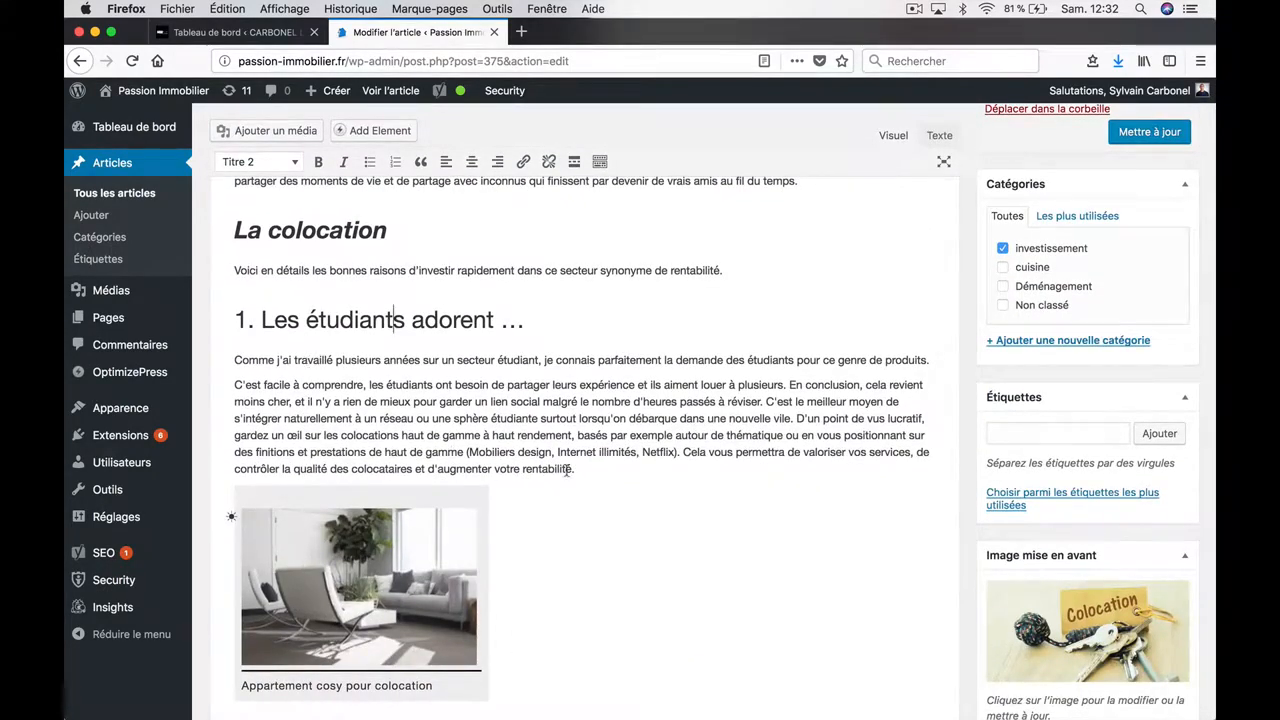
left_click(627, 473)
key("Return")
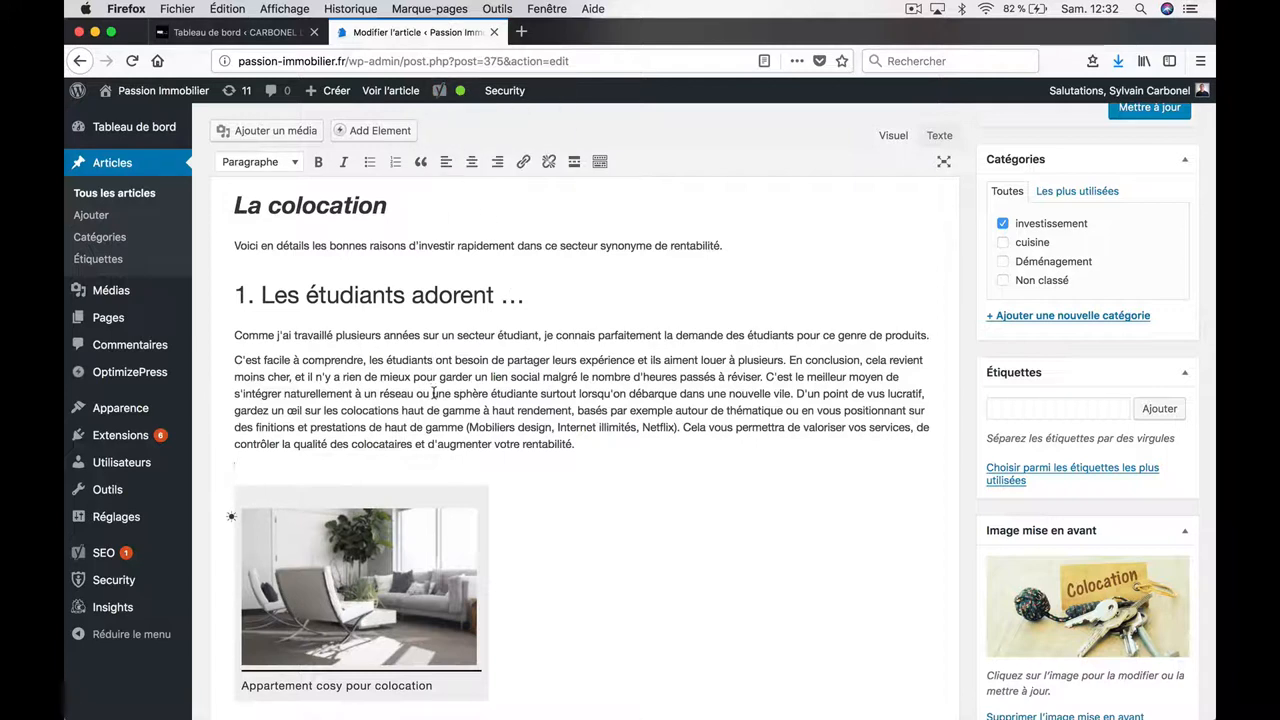
- Review the apartment image's details, including caption, alternative text and display settings, and close them without changes
left_click(400, 541)
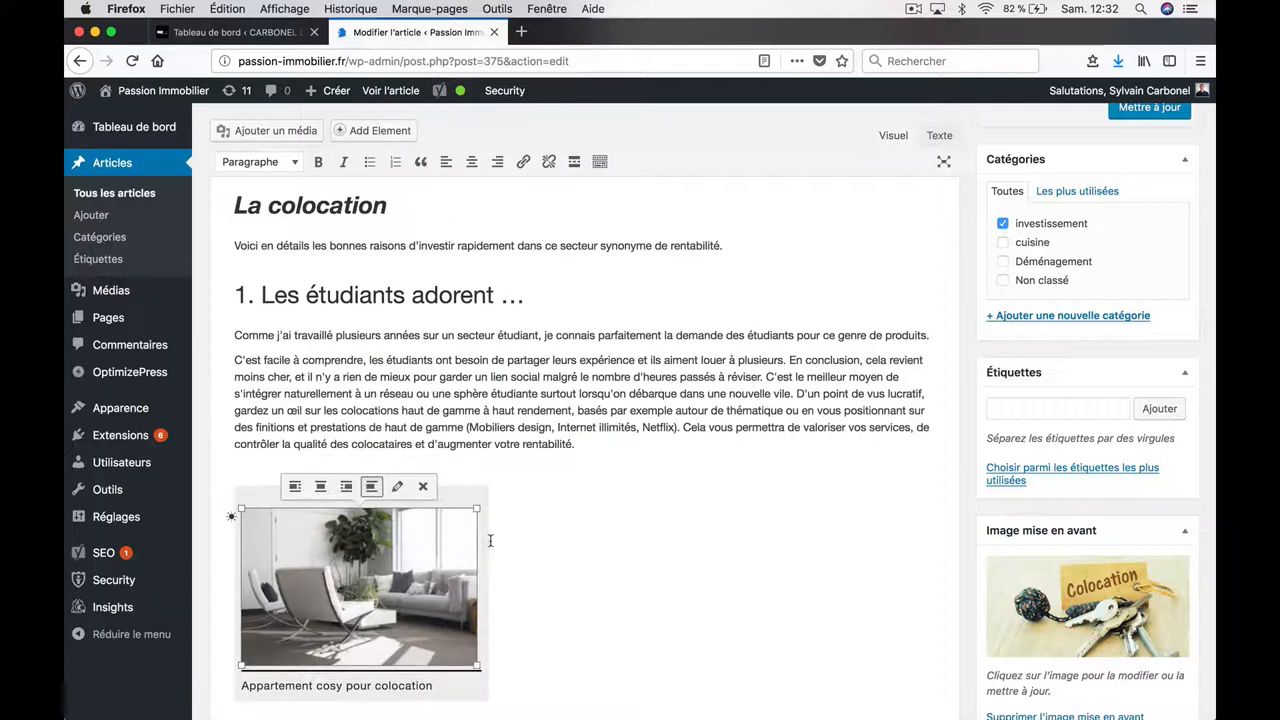
scroll(414, 557, "down", 1)
scroll(414, 557, "down", 1)
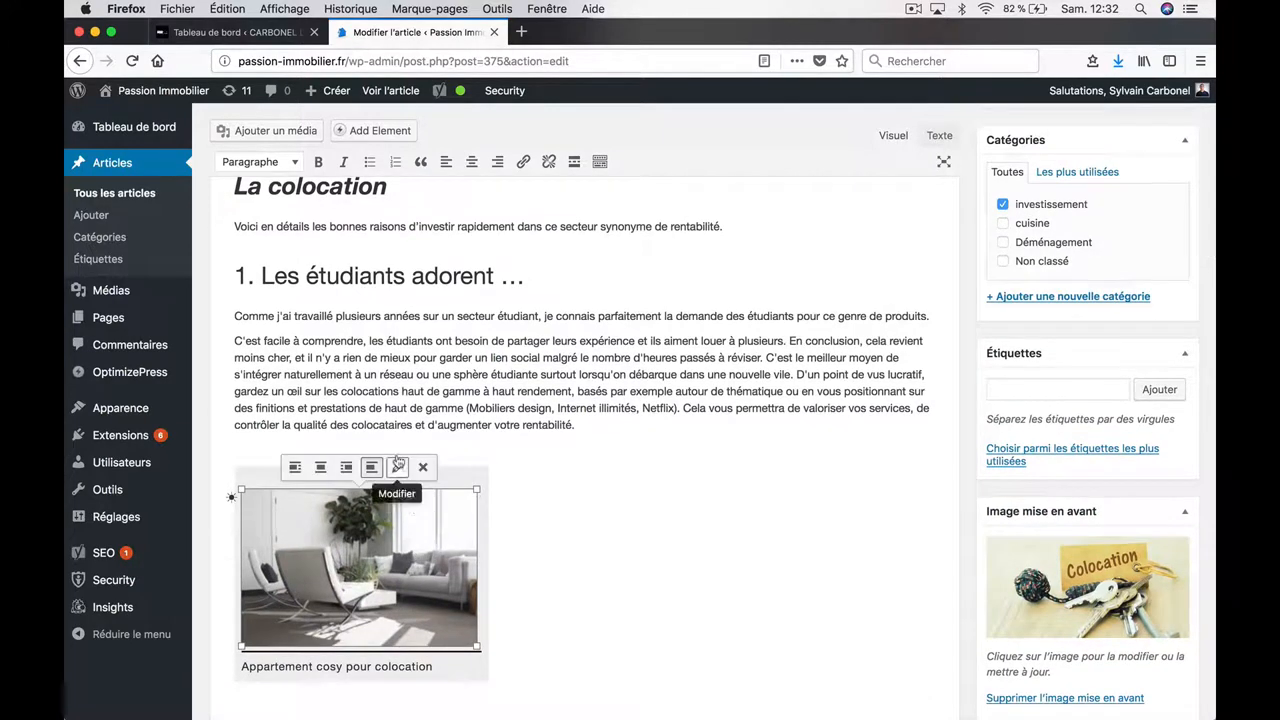
left_click(399, 469)
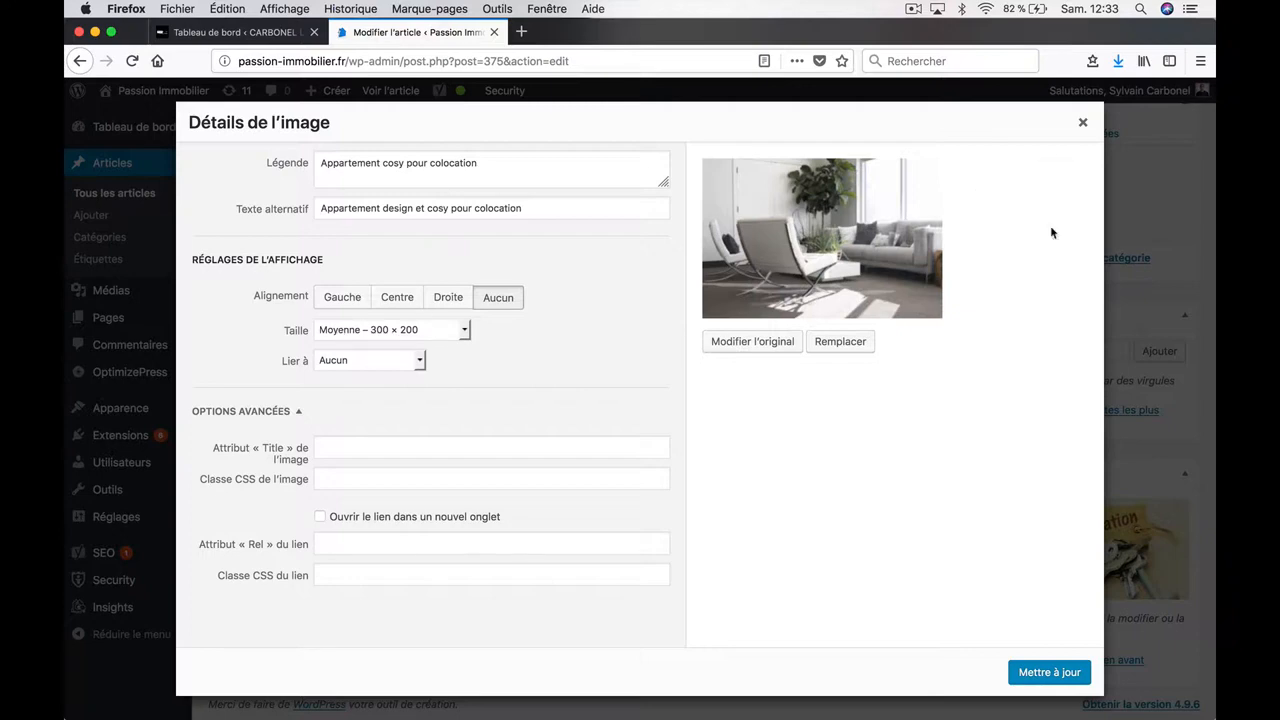
left_click(1082, 125)
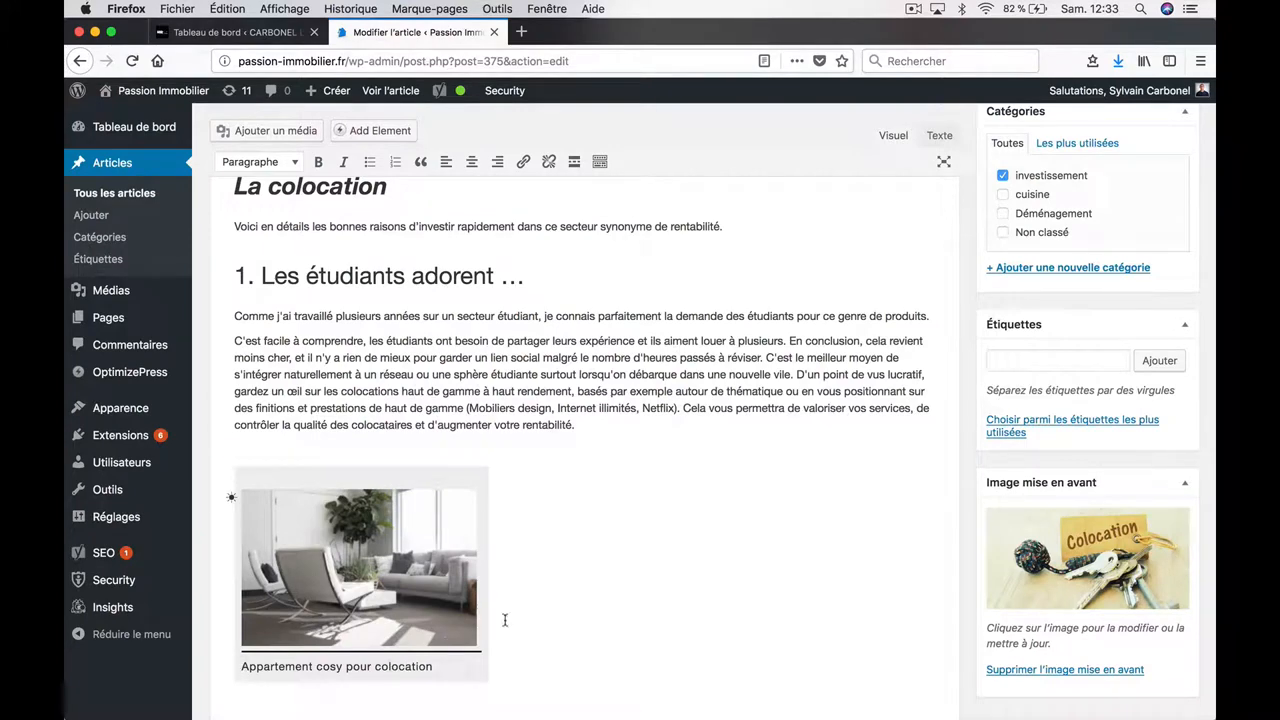
- Read through sections 2 to 9 and inspect the link on "L'investissement" in the section 9 heading
scroll(505, 620, "down", 6)
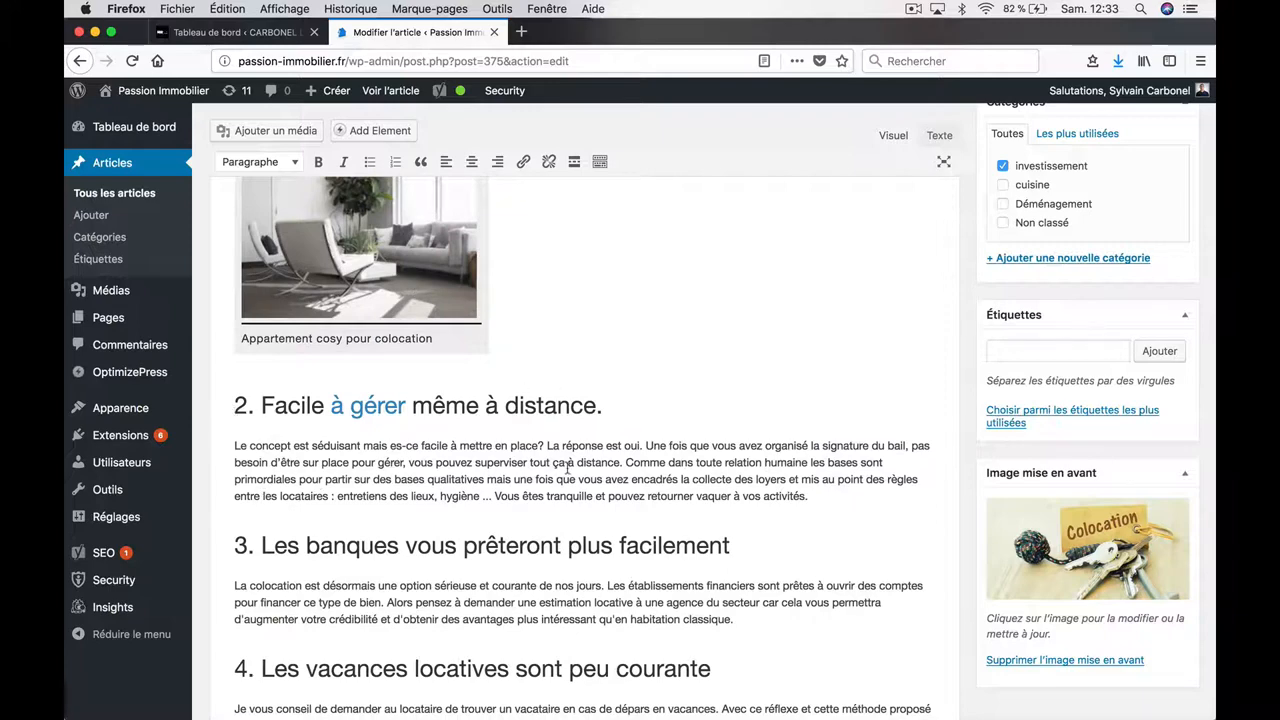
scroll(567, 467, "down", 8)
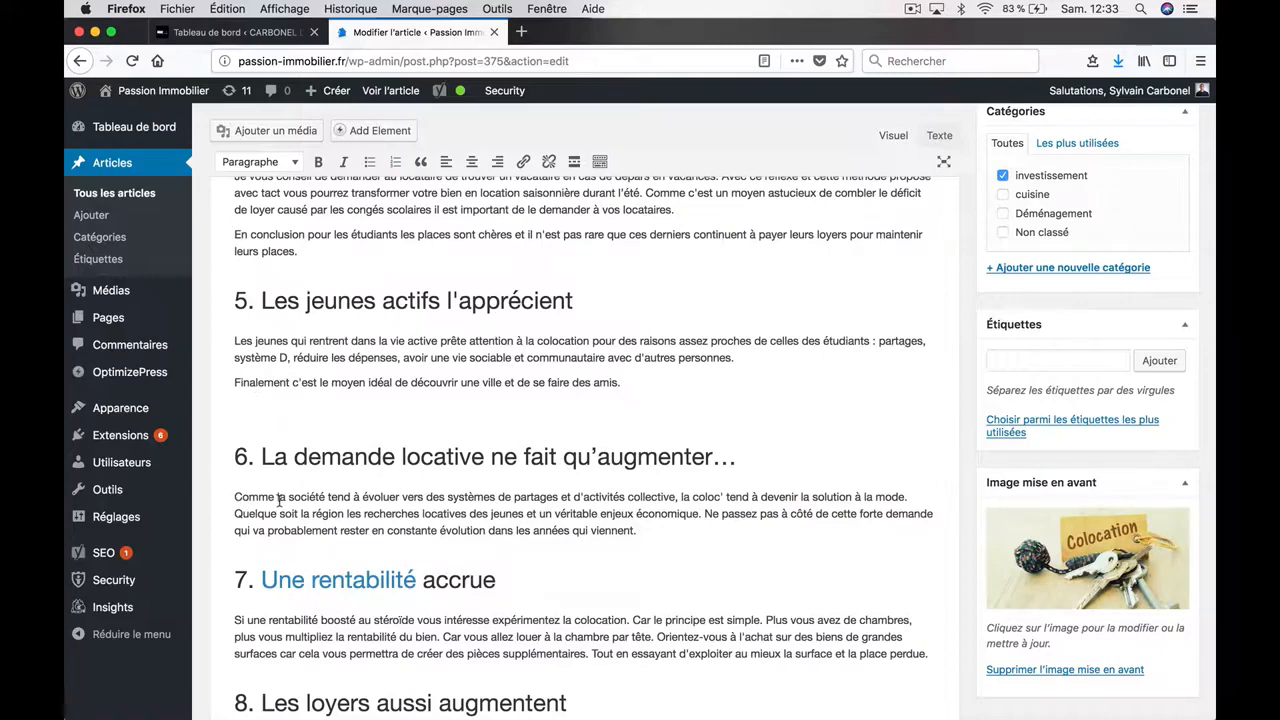
scroll(477, 540, "down", 1)
scroll(477, 540, "down", 4)
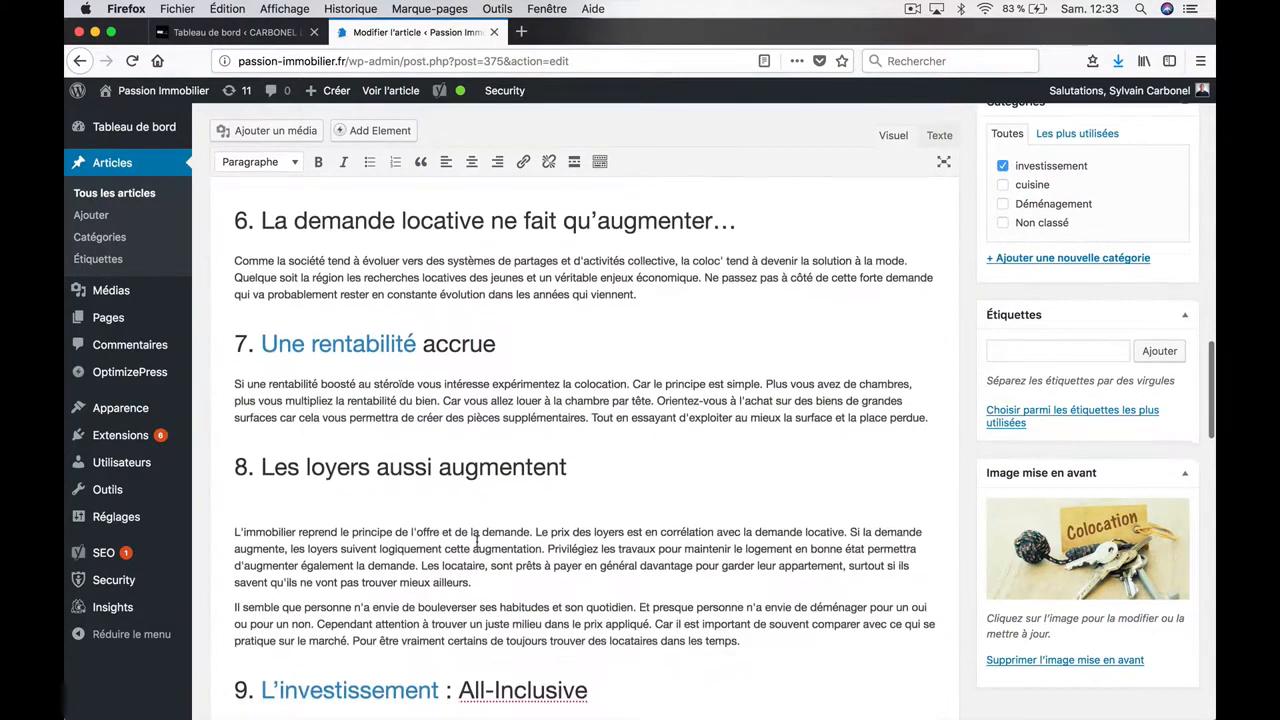
scroll(503, 470, "down", 4)
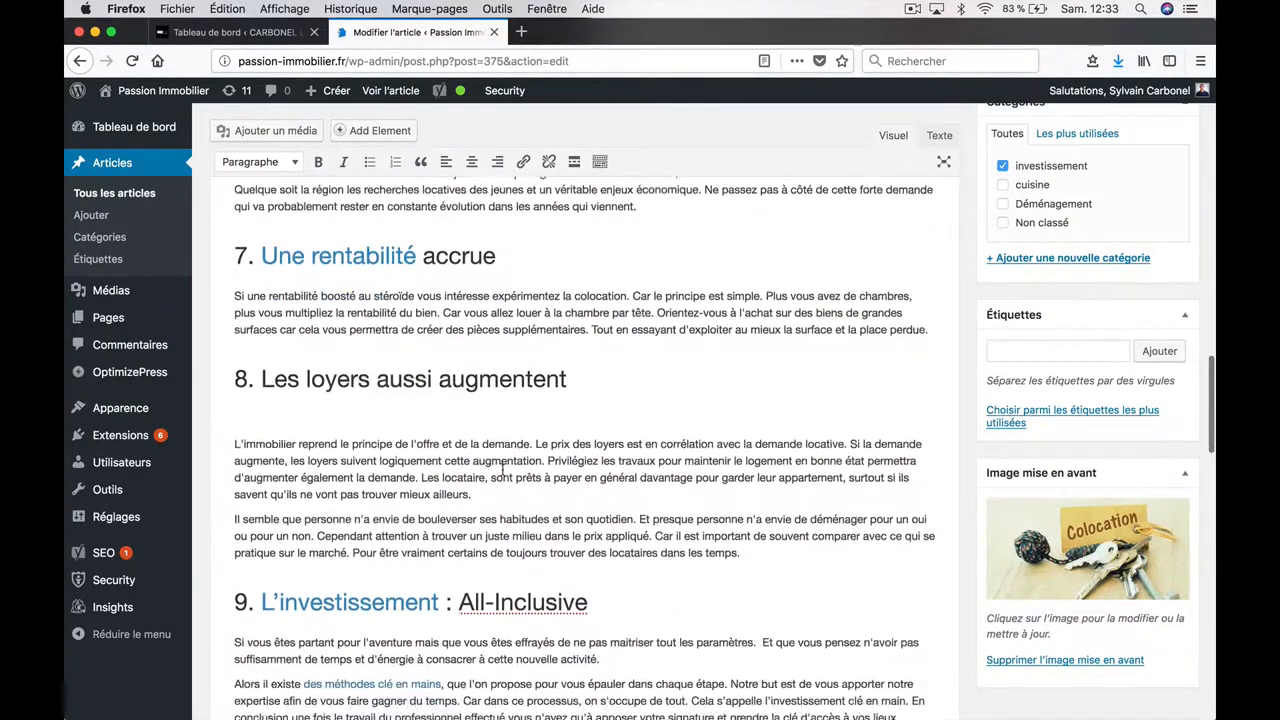
left_click(378, 507)
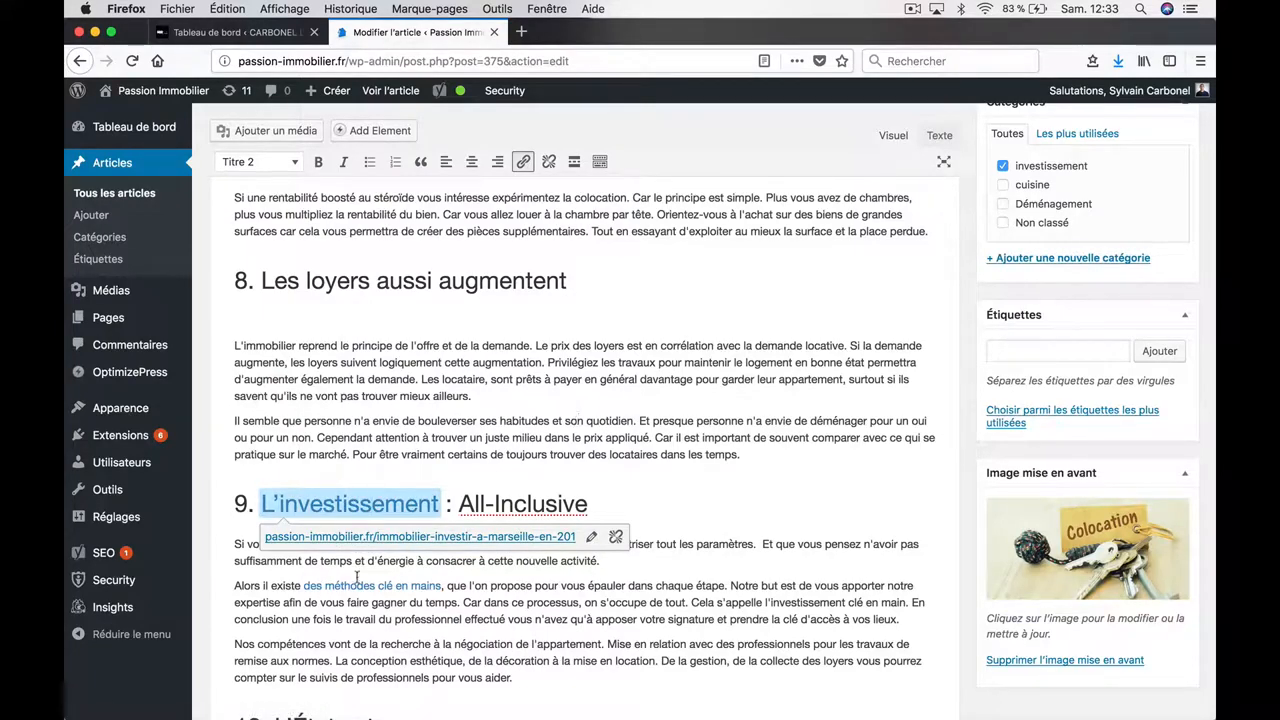
- Inspect the link target of "Une rentabilité" in the section 7 heading
scroll(510, 330, "up", 5)
scroll(510, 330, "down", 5)
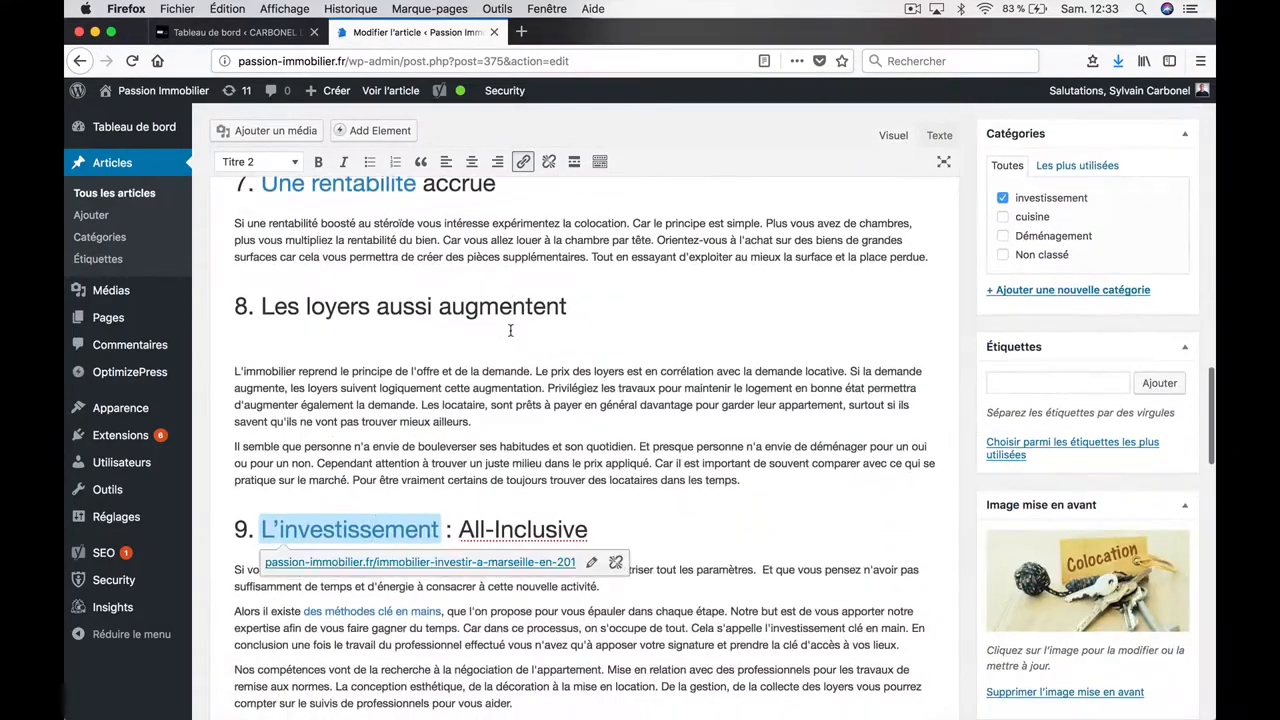
scroll(510, 330, "up", 2)
left_click(366, 243)
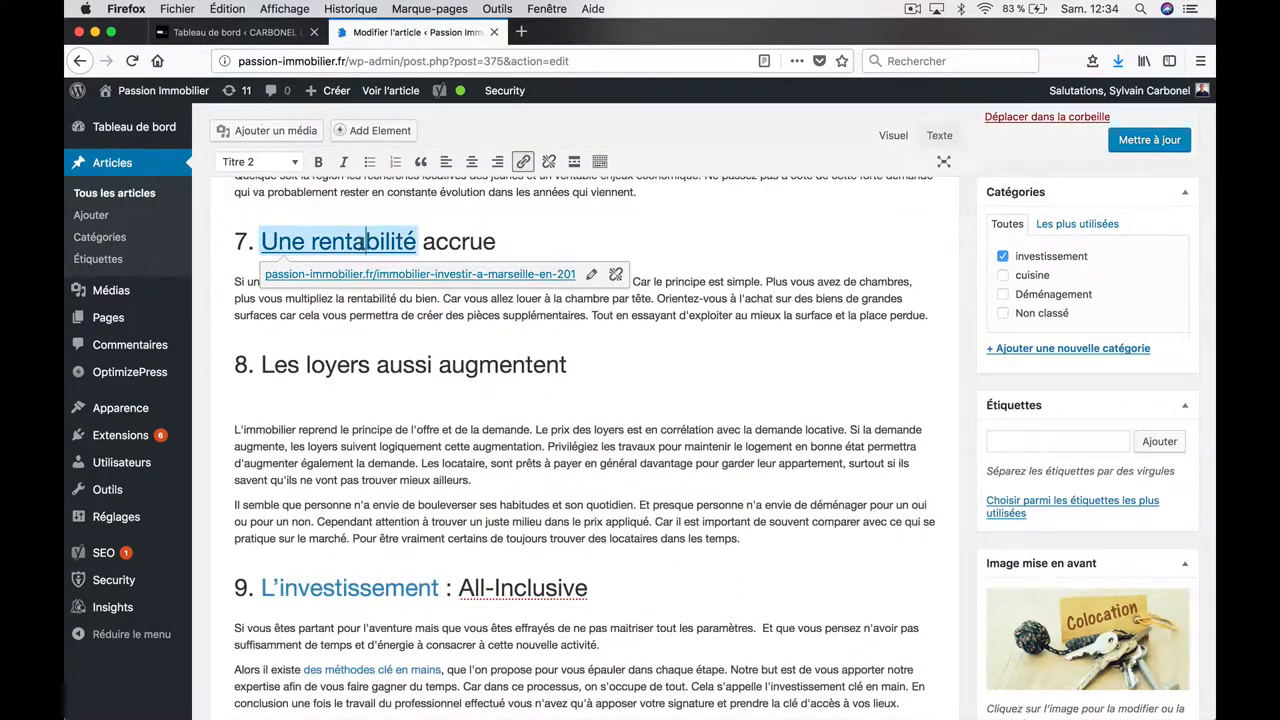
- Examine the block quote near the article's end and check the heading levels of the closing sentence and section 10
scroll(405, 513, "down", 8)
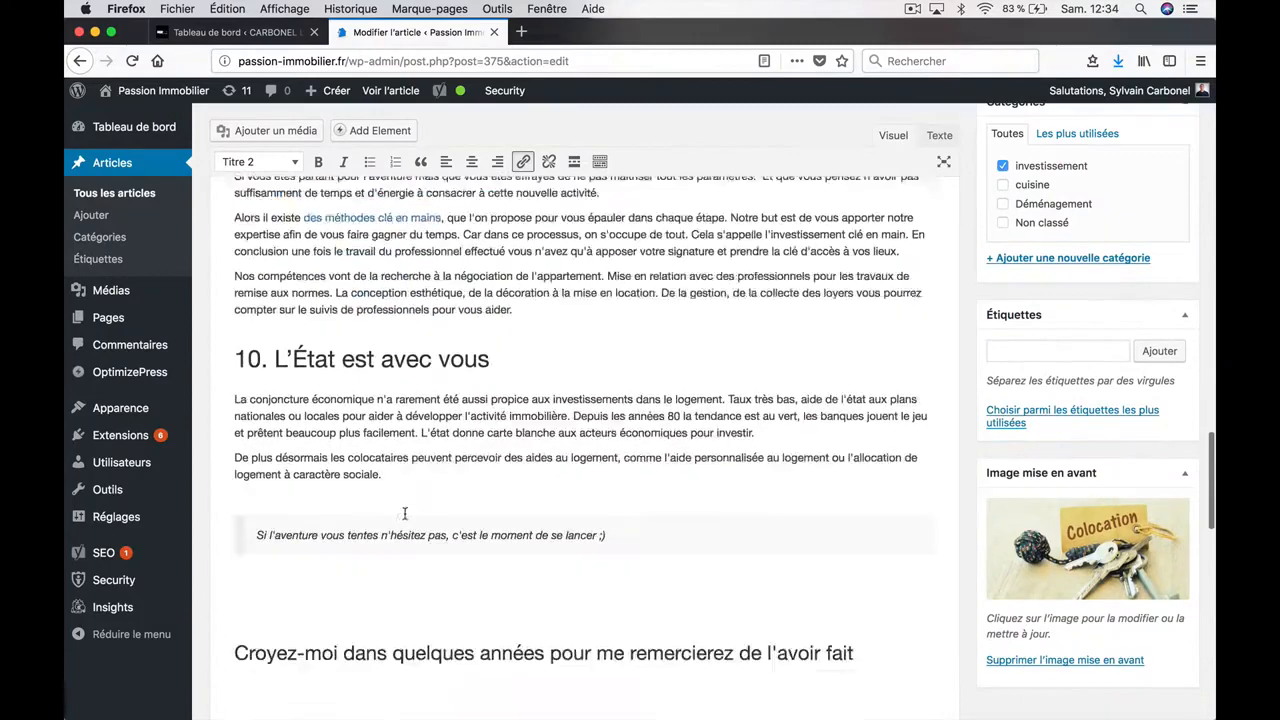
scroll(405, 513, "down", 1)
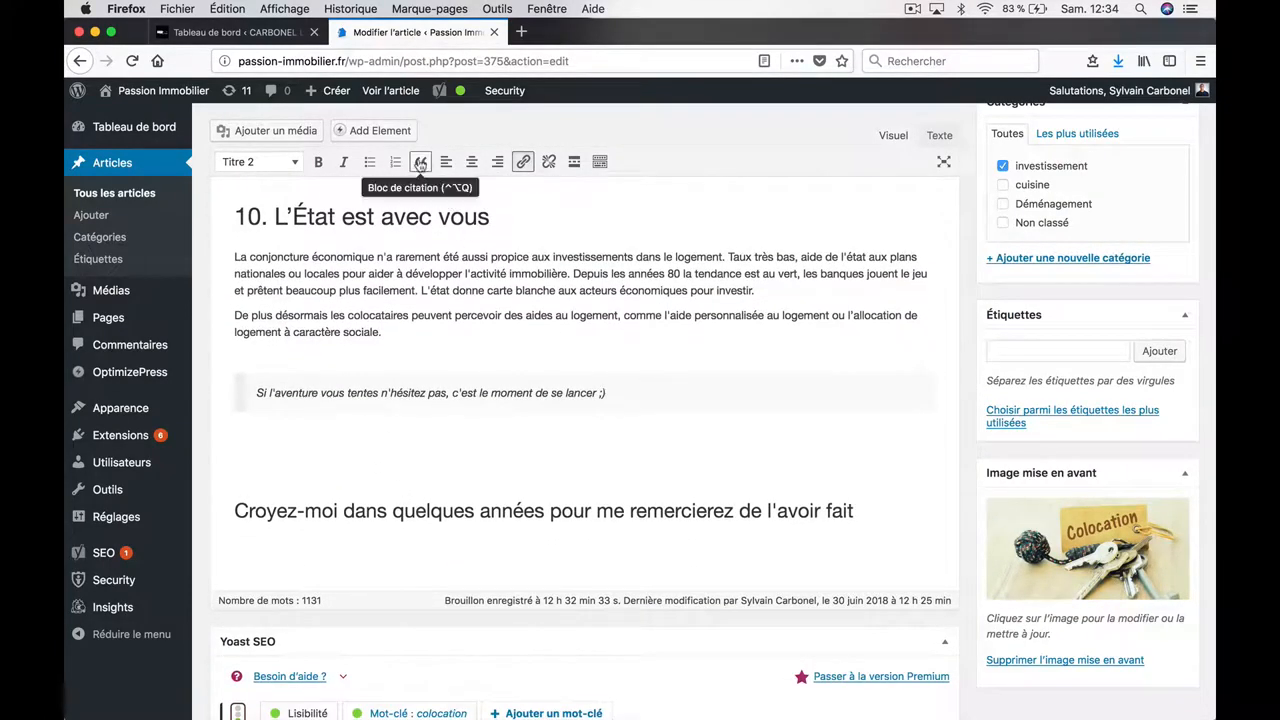
left_click(368, 513)
left_click(265, 226)
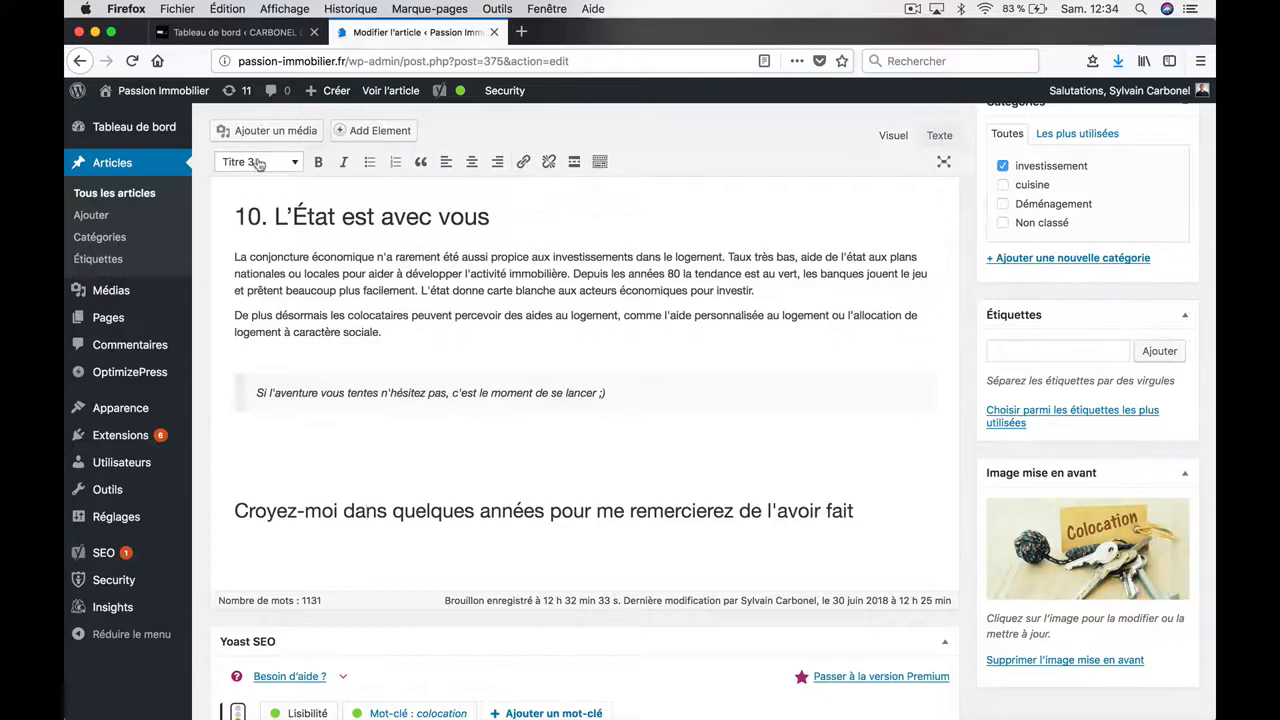
left_click(370, 216)
- Check the article's category and examine the Yoast SEO readability analysis, collapsing and re-expanding the "Déjà optimisé" list
scroll(336, 226, "up", 5)
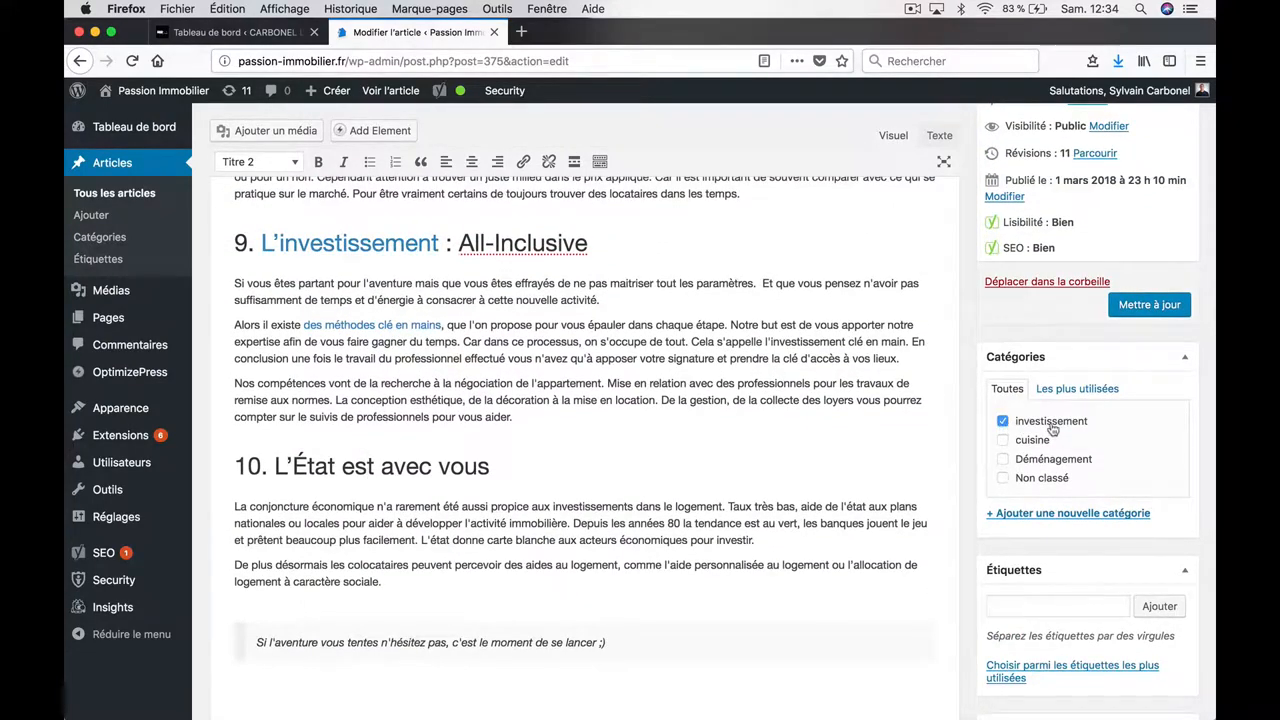
scroll(1052, 428, "down", 6)
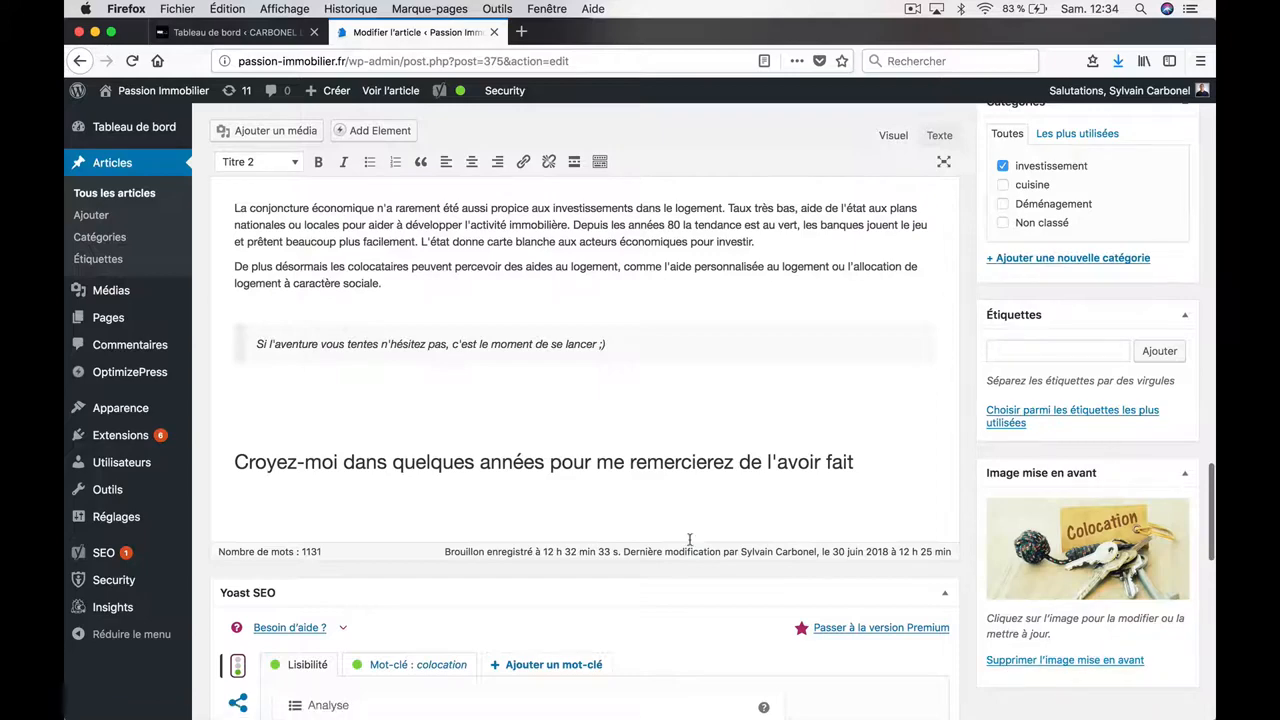
scroll(522, 523, "down", 5)
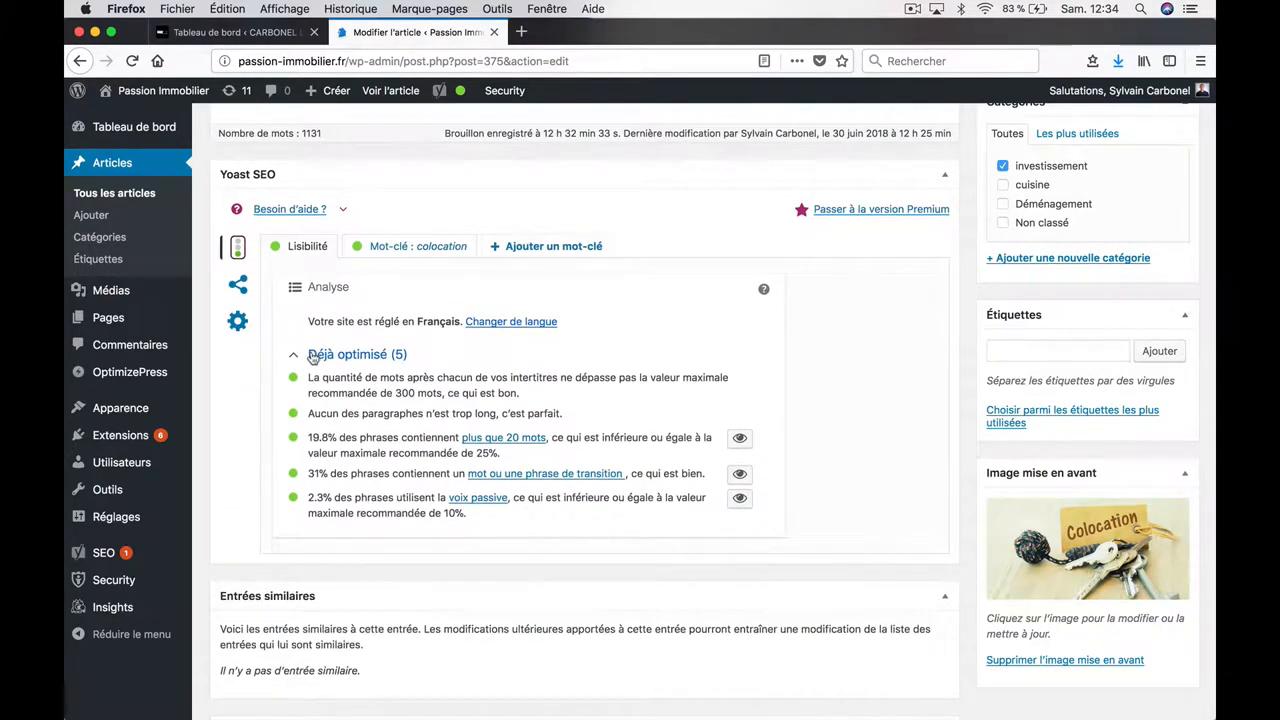
left_click(313, 358)
left_click(313, 358)
scroll(413, 437, "down", 2)
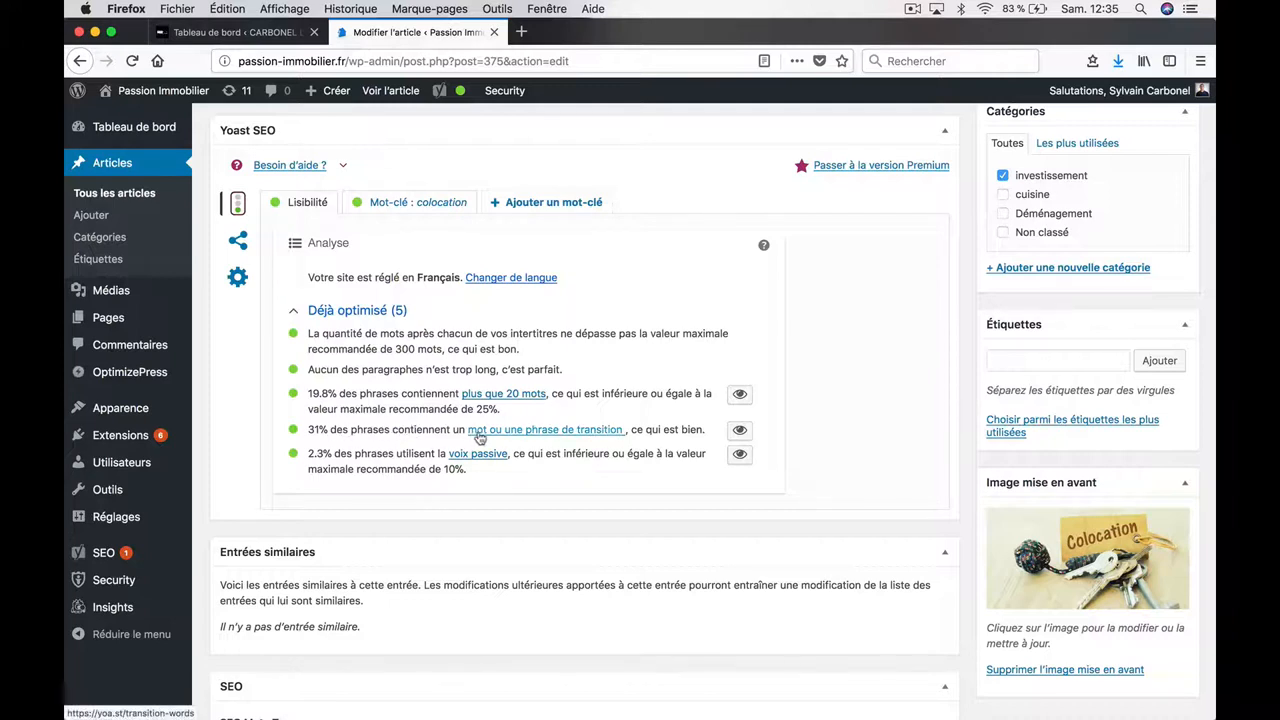
- Highlight the sentences containing transition words and examine them throughout sections 6 to 10 of the article
left_click(741, 432)
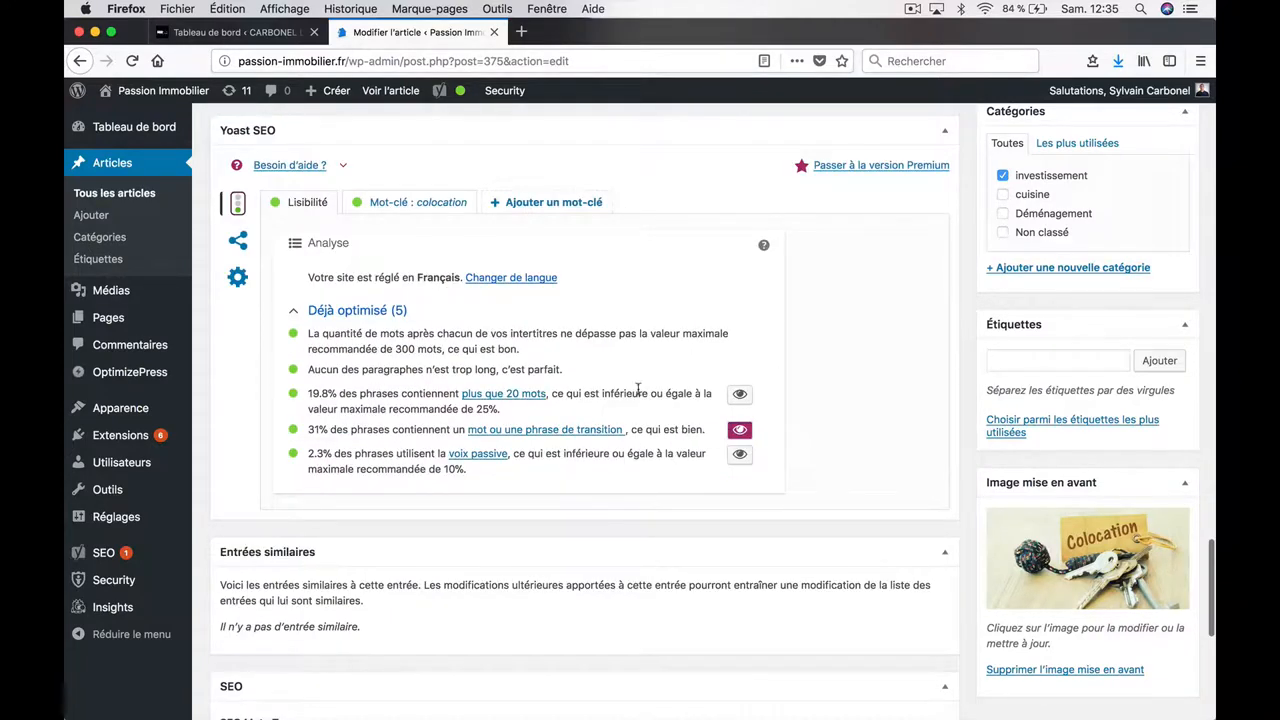
scroll(636, 391, "up", 5)
scroll(636, 391, "up", 5)
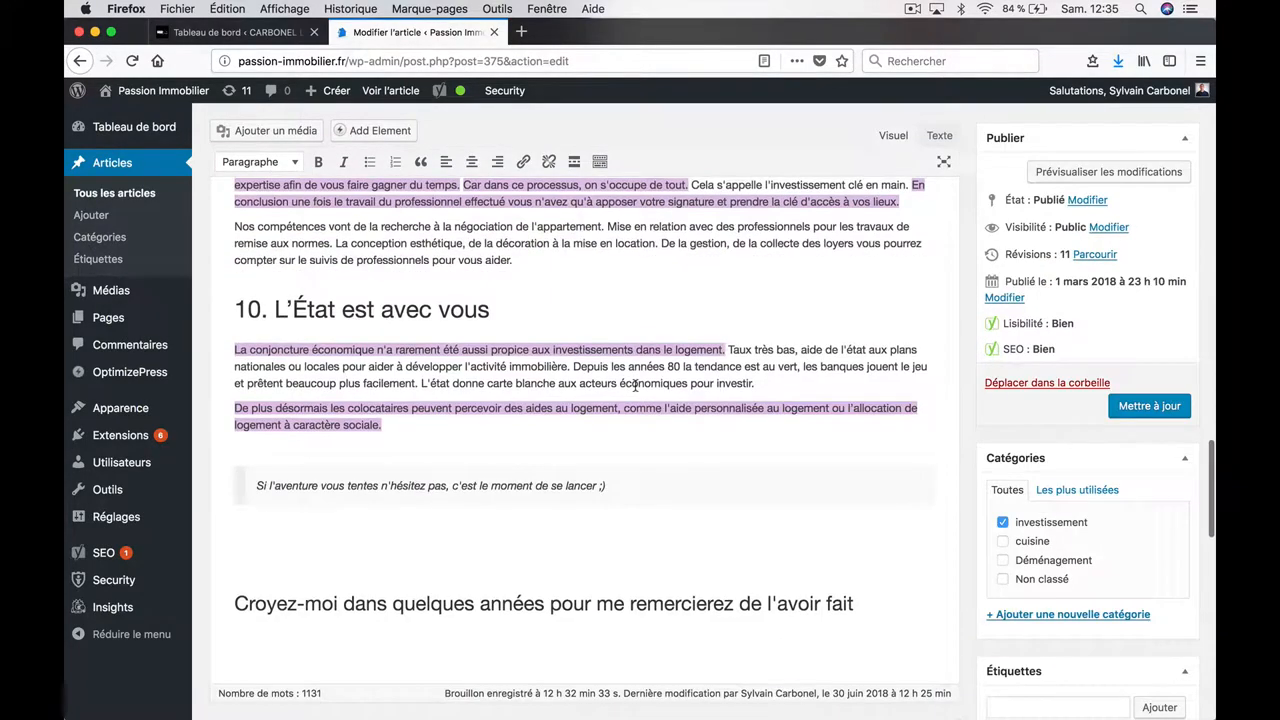
mouse_move(118, 440)
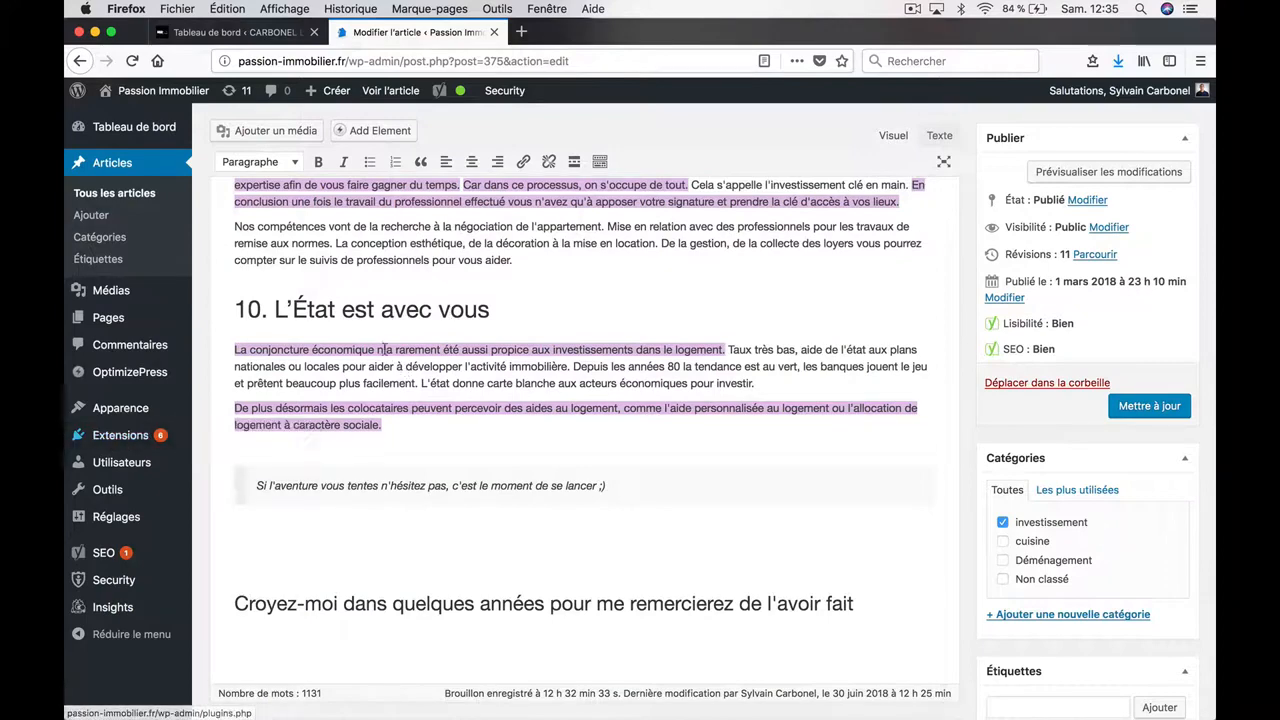
scroll(403, 545, "down", 5)
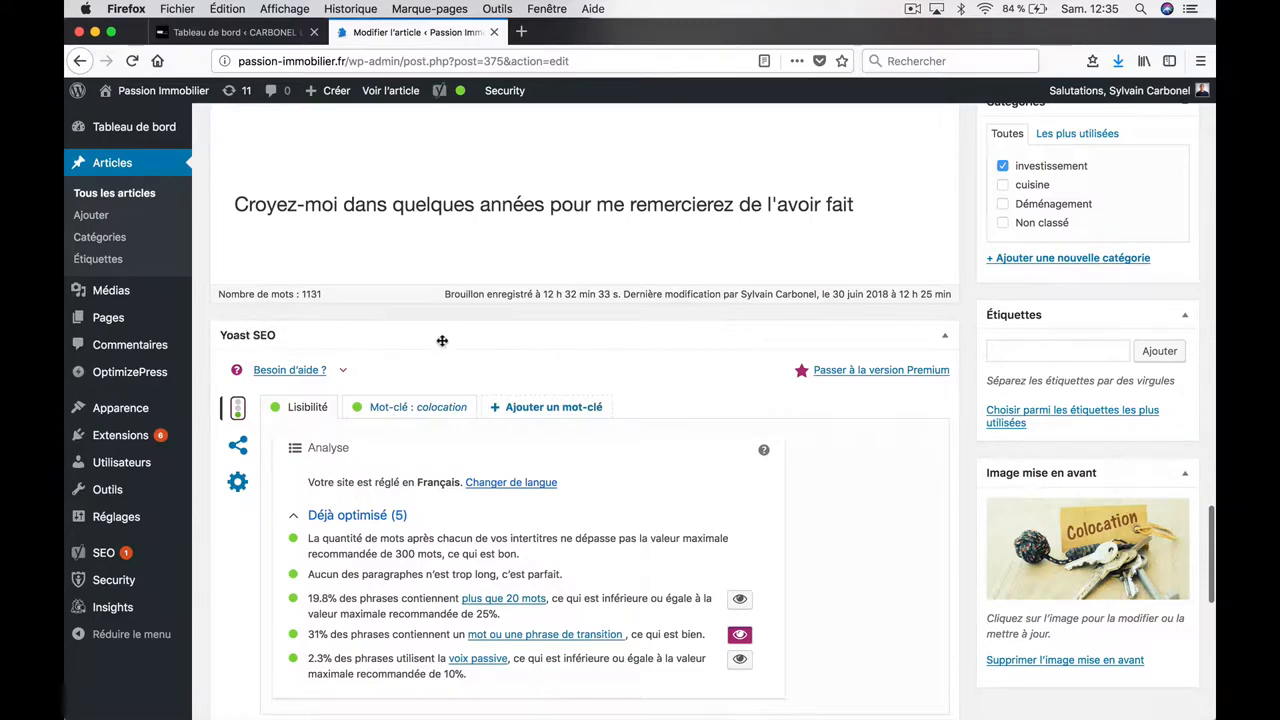
scroll(557, 376, "up", 4)
scroll(560, 378, "up", 3)
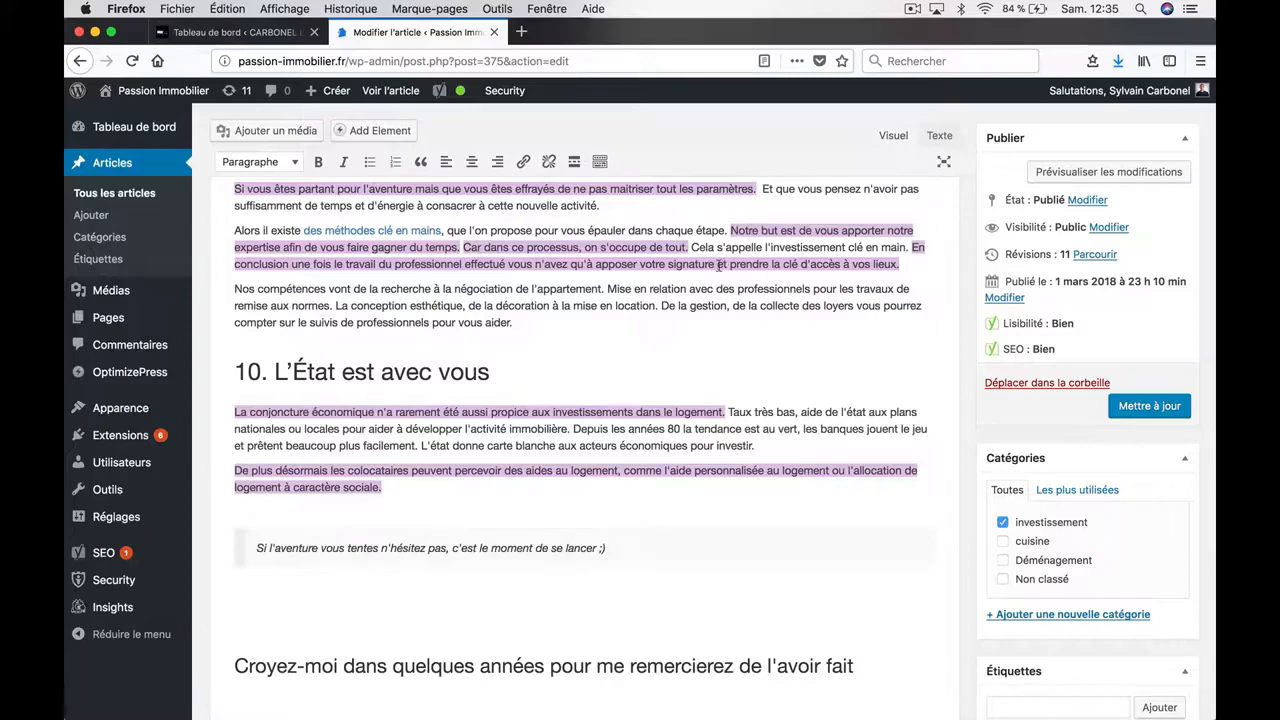
scroll(394, 245, "up", 1)
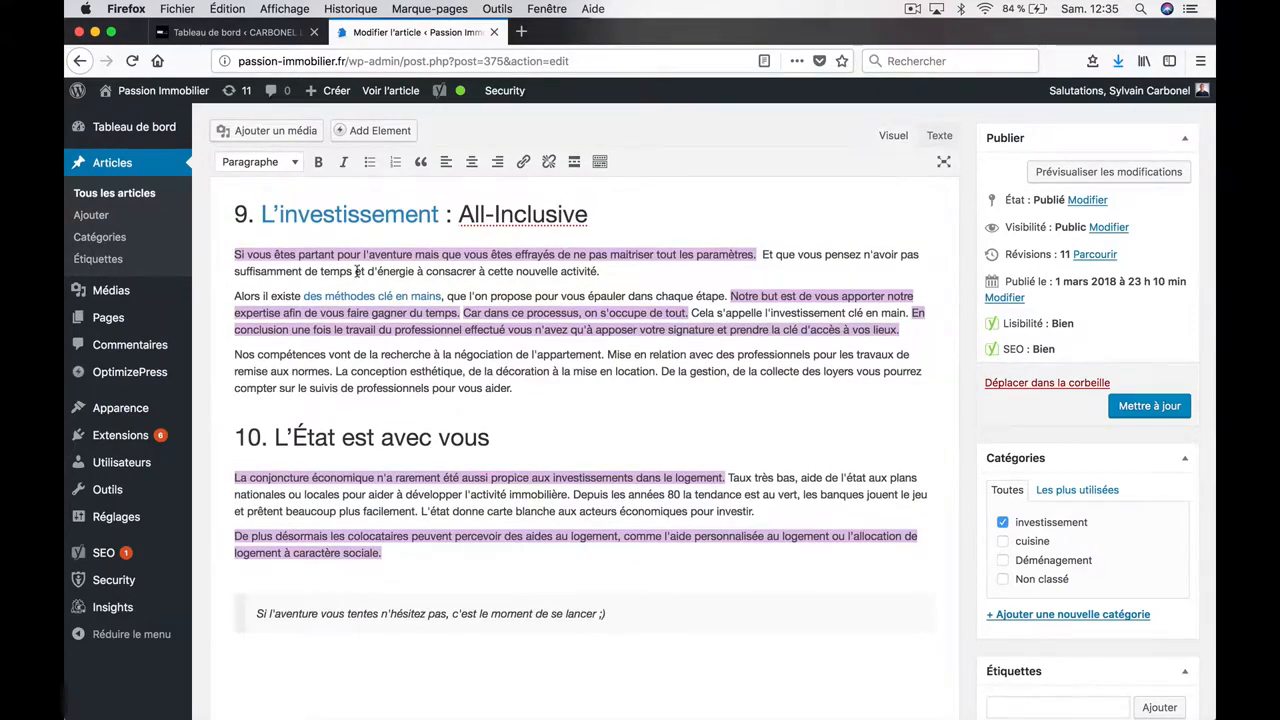
scroll(356, 271, "up", 6)
scroll(356, 271, "up", 1)
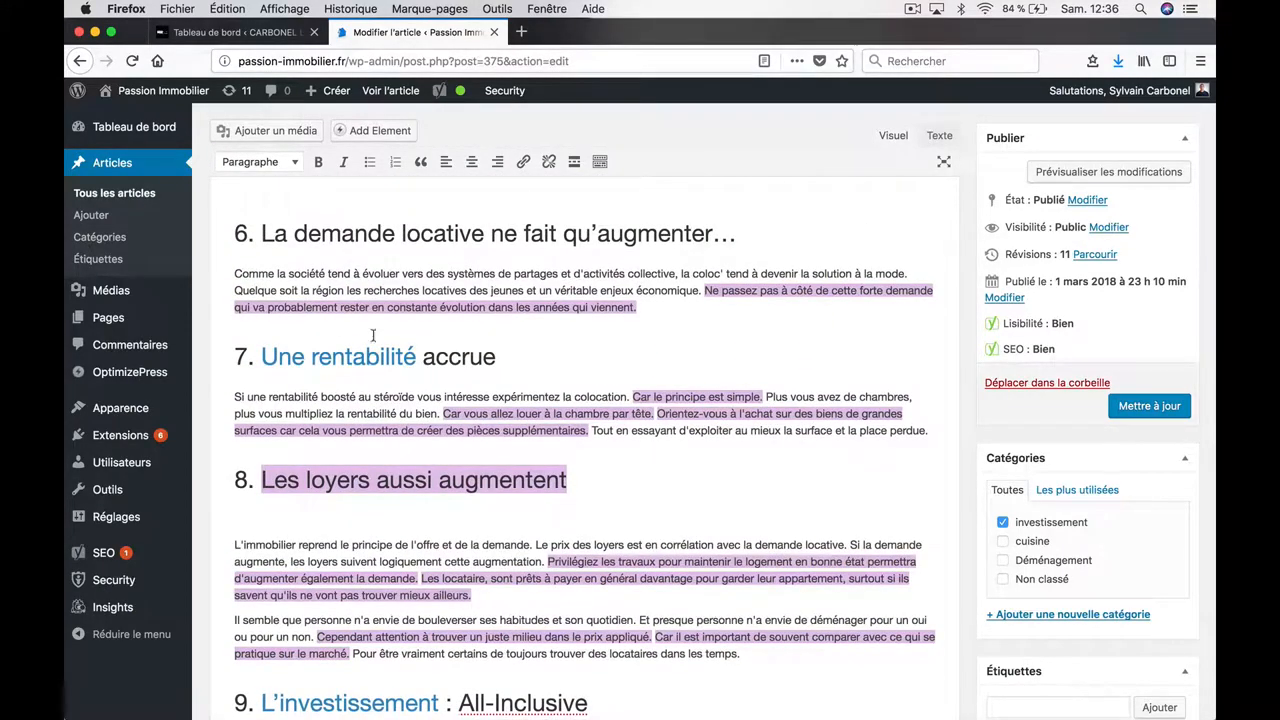
scroll(374, 345, "down", 5)
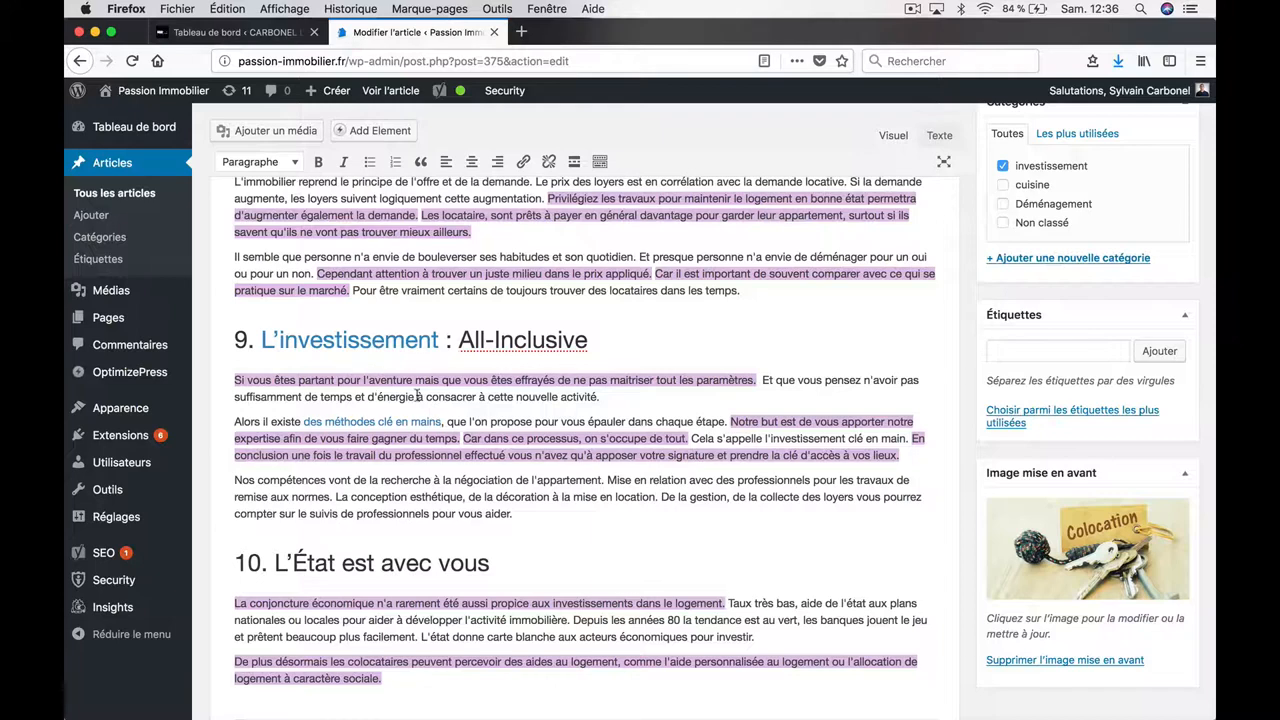
- Check the heading levels offered by the paragraph format list, and turn off the transition-word marking in the readability analysis
left_click(518, 344)
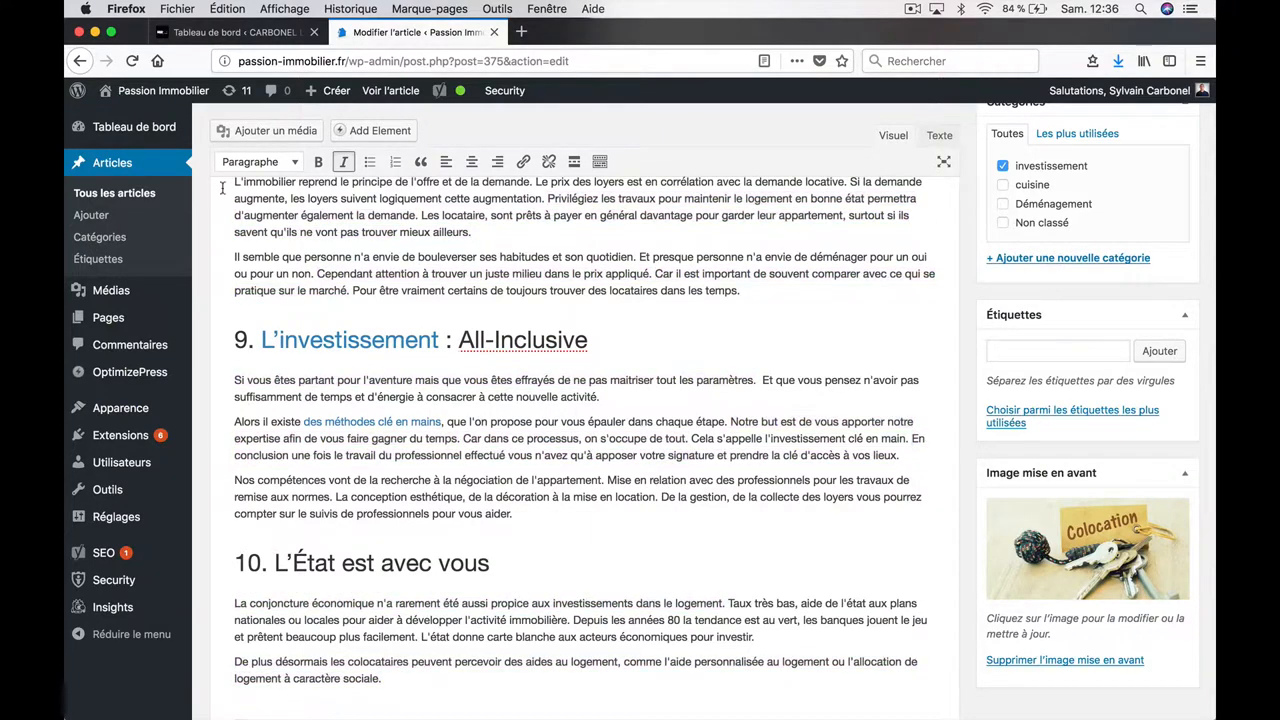
left_click(262, 163)
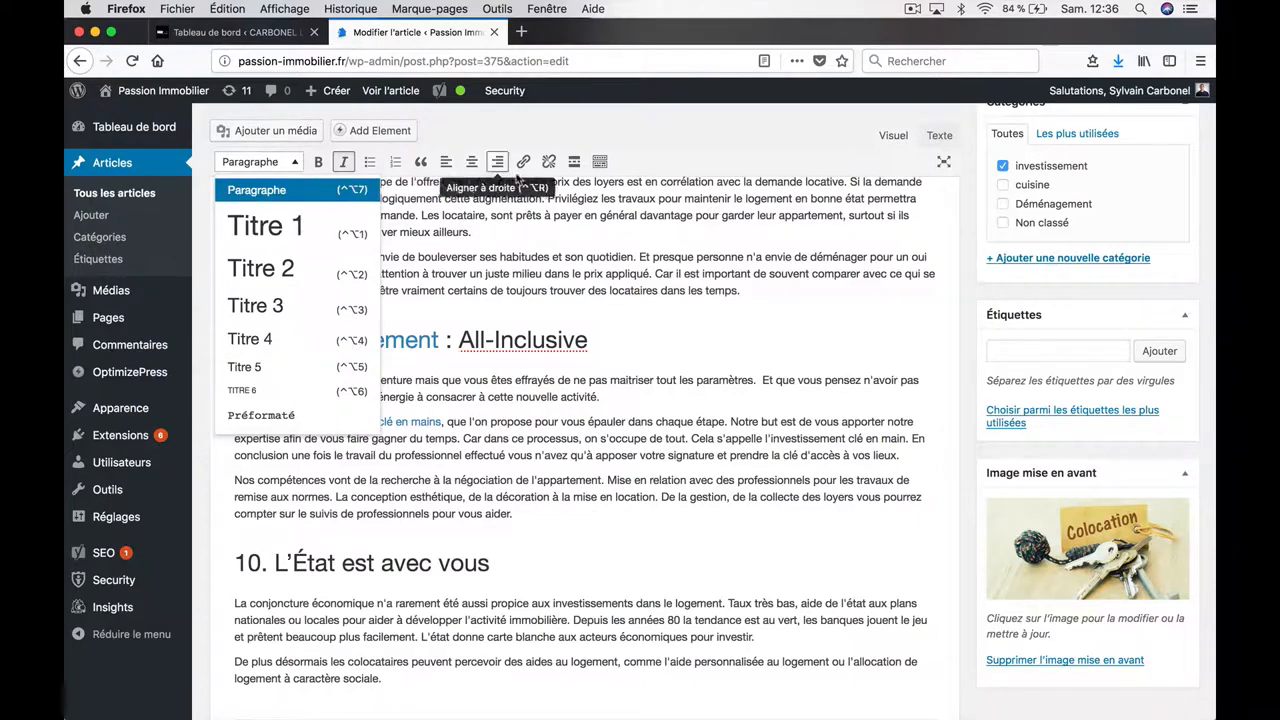
left_click(560, 247)
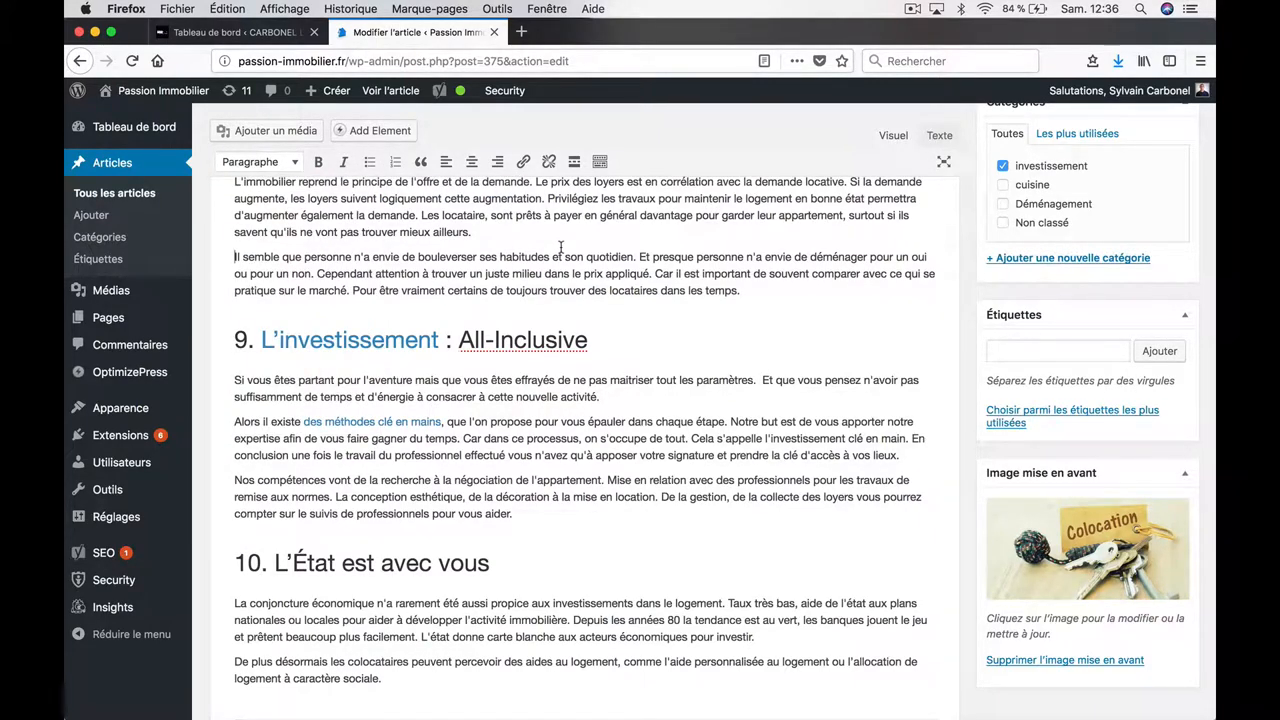
scroll(503, 380, "down", 15)
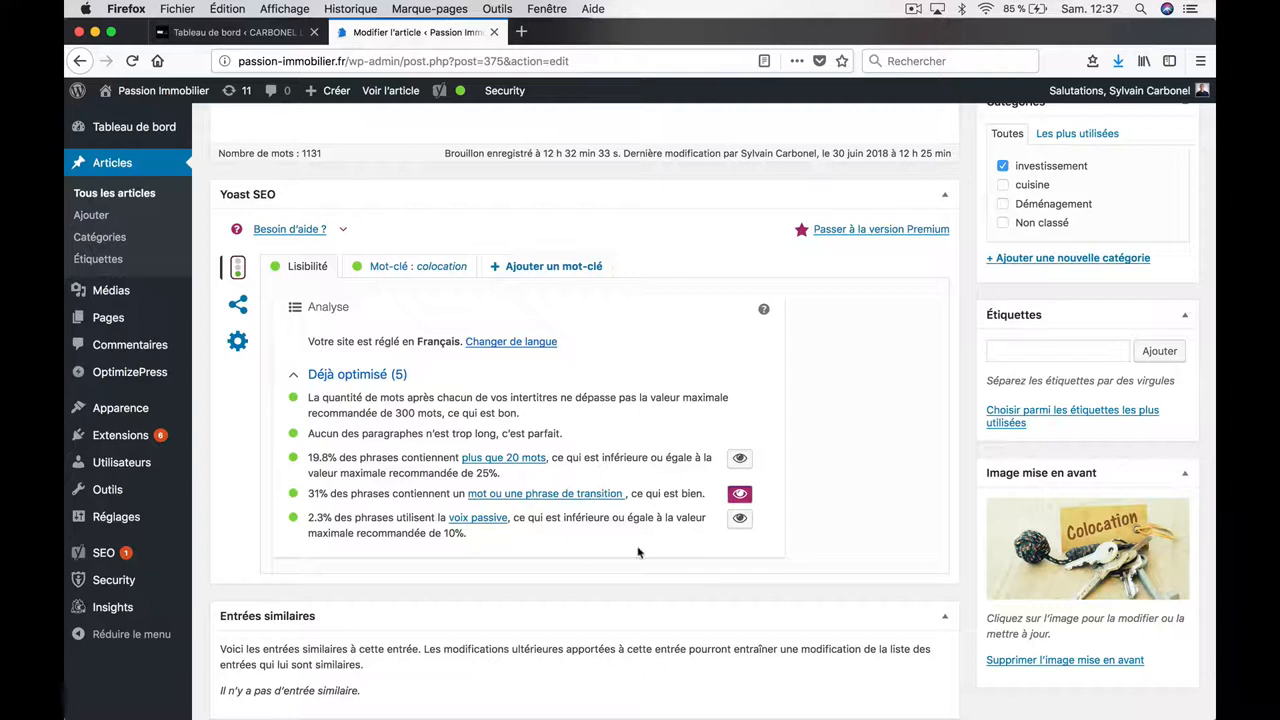
left_click(739, 493)
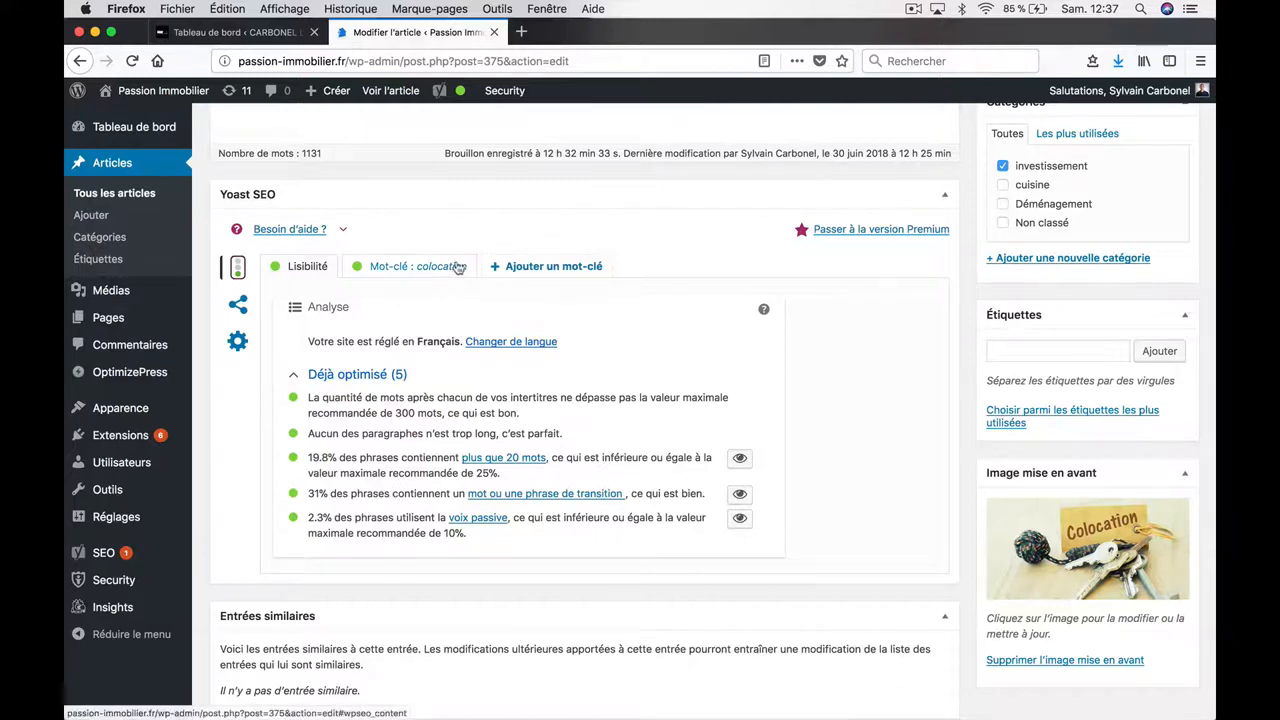
- Open the Yoast analysis for the keyword "colocation" and look back over the article's title, introduction and body text
left_click(420, 278)
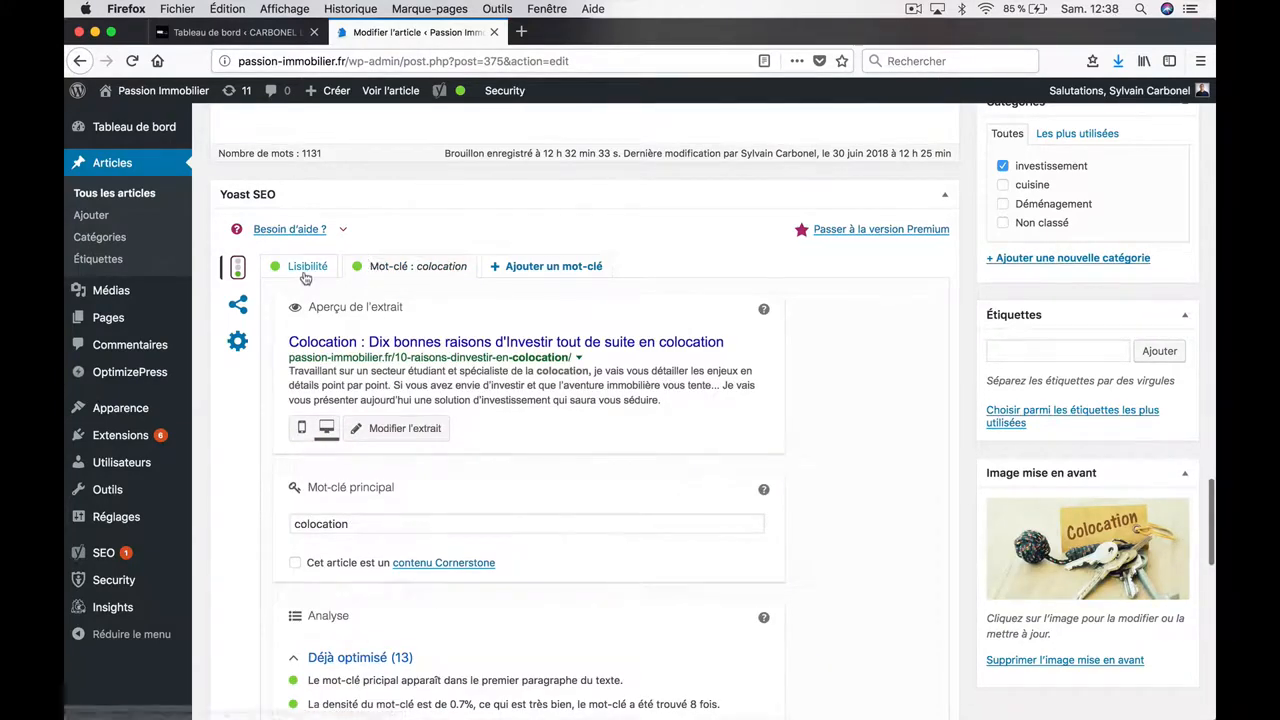
scroll(434, 391, "up", 20)
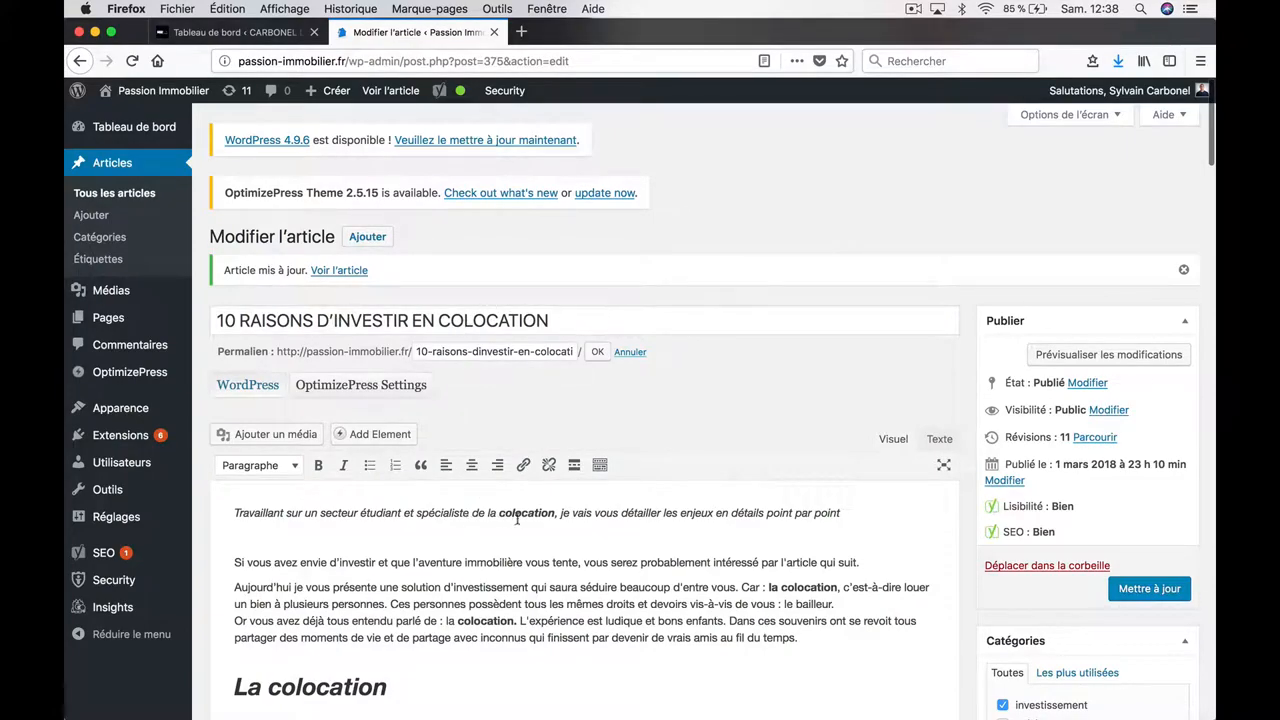
scroll(437, 632, "down", 5)
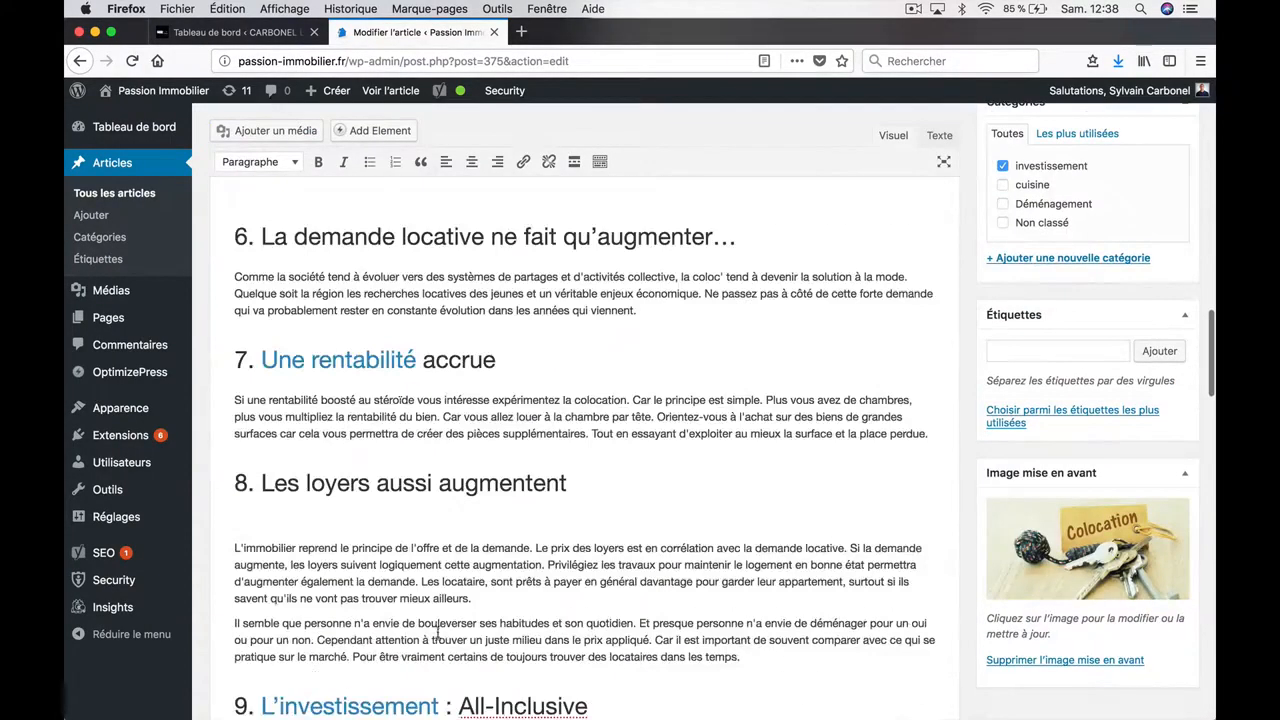
scroll(437, 632, "down", 15)
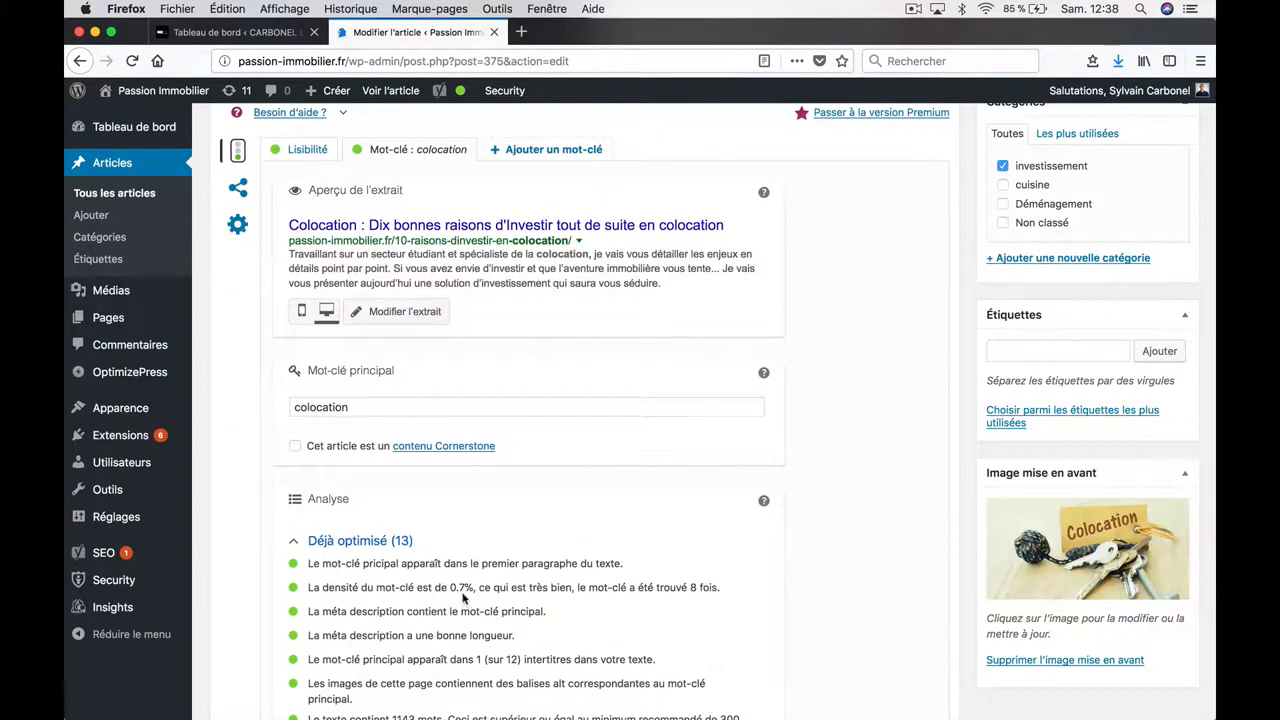
scroll(428, 553, "down", 1)
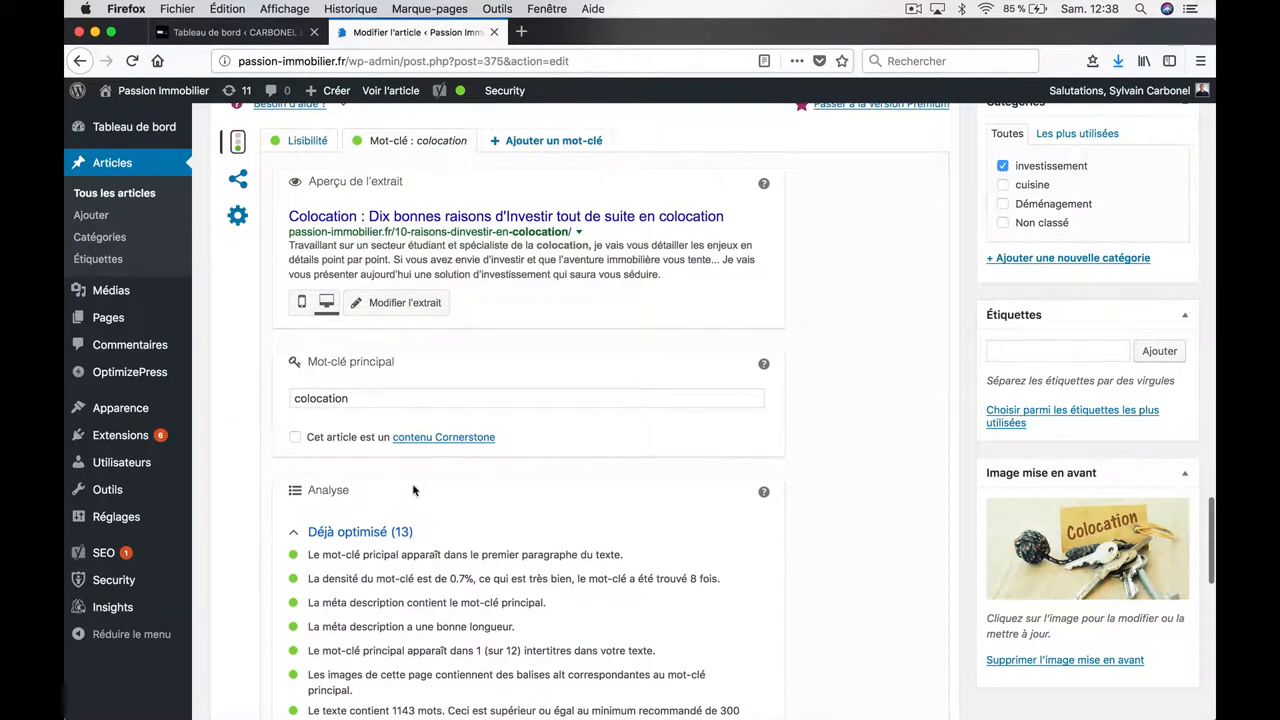
scroll(412, 483, "up", 5)
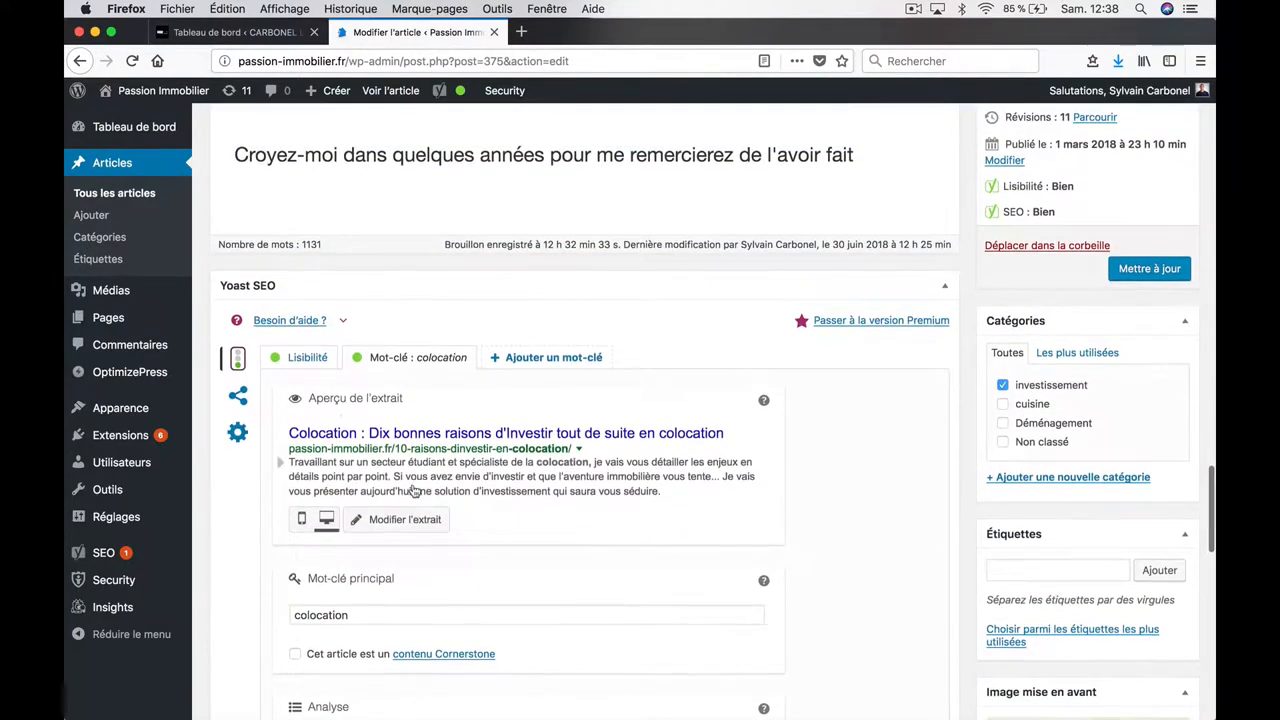
- Read the "Déjà optimisé" criteria of the "colocation" keyword analysis, focusing on the one about the meta description containing the main keyword
left_click(310, 360)
left_click(396, 362)
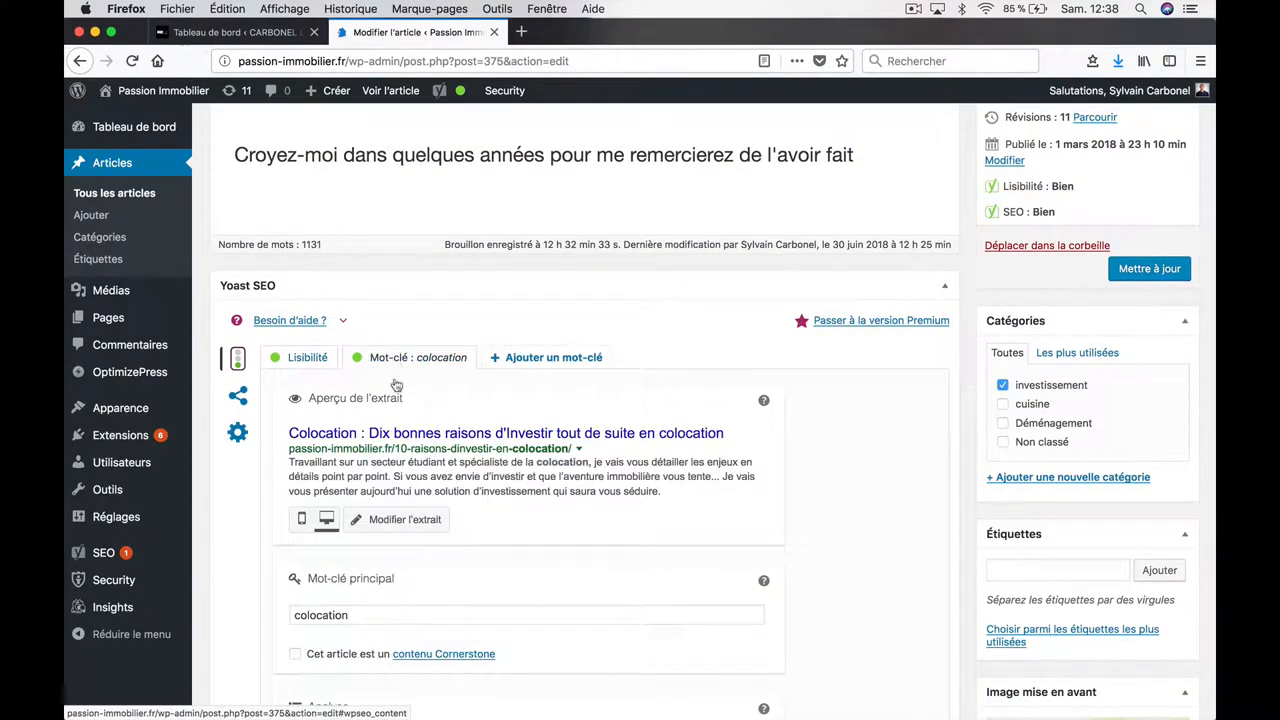
scroll(400, 400, "down", 7)
scroll(403, 420, "down", 4)
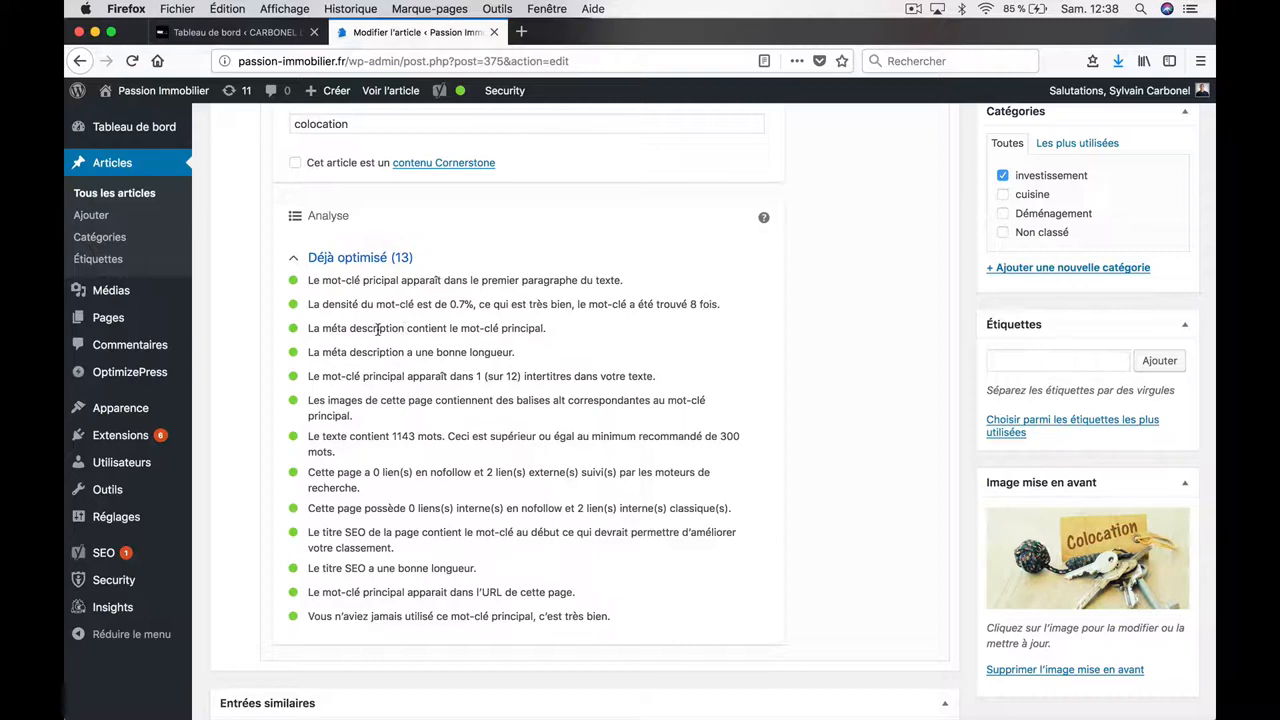
left_click_drag(424, 328, 497, 329)
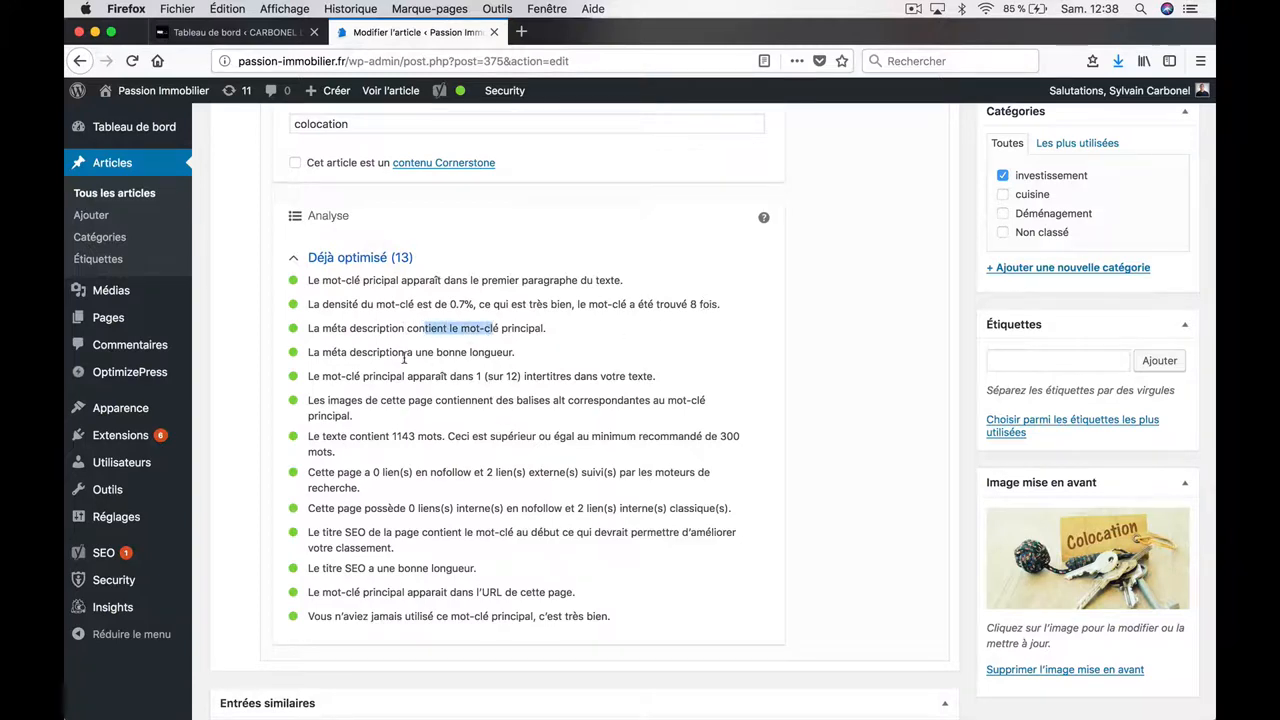
- Open the Yoast snippet editor and examine the wording and length indicator of the SEO title
scroll(404, 356, "up", 5)
scroll(404, 356, "up", 3)
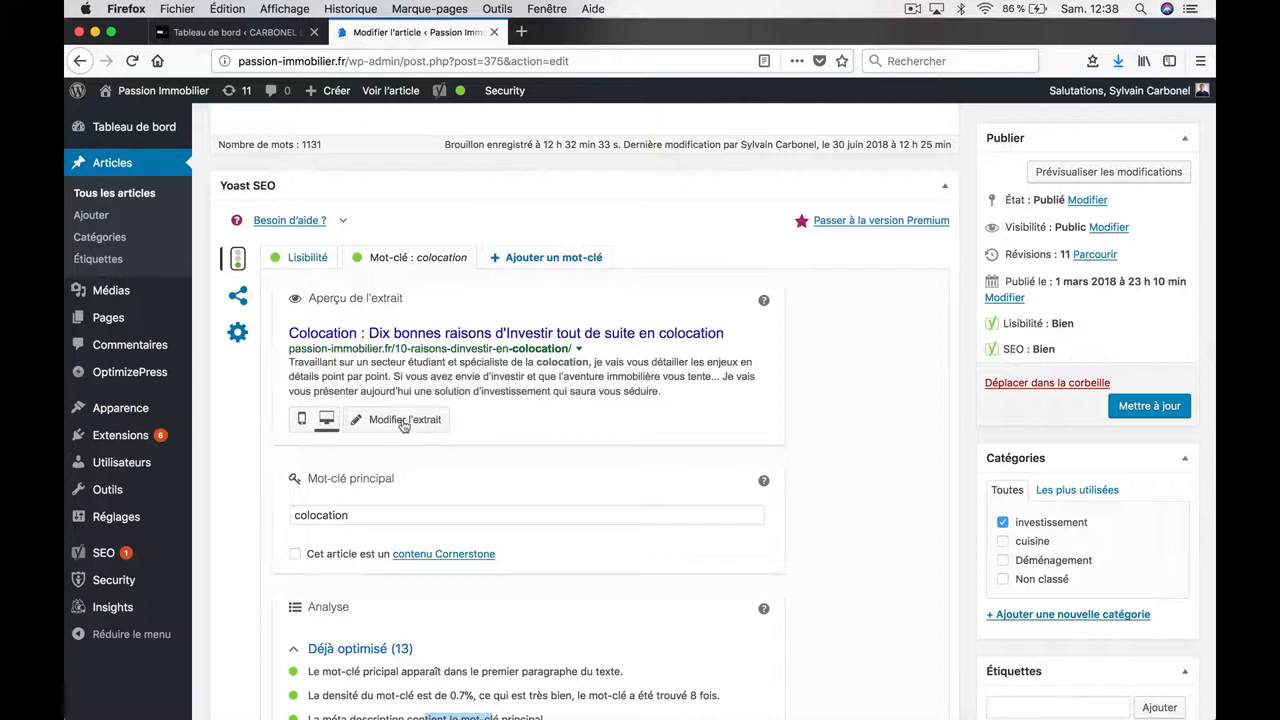
left_click(404, 421)
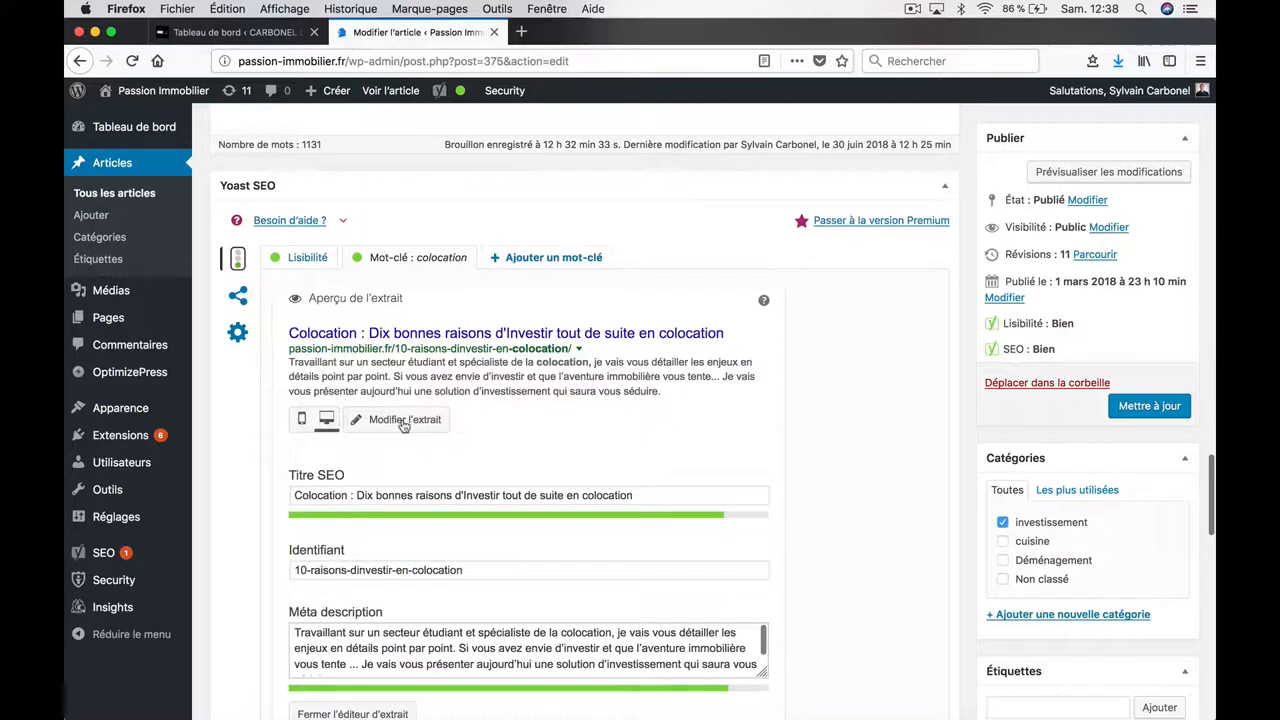
left_click(346, 494)
left_click(383, 495)
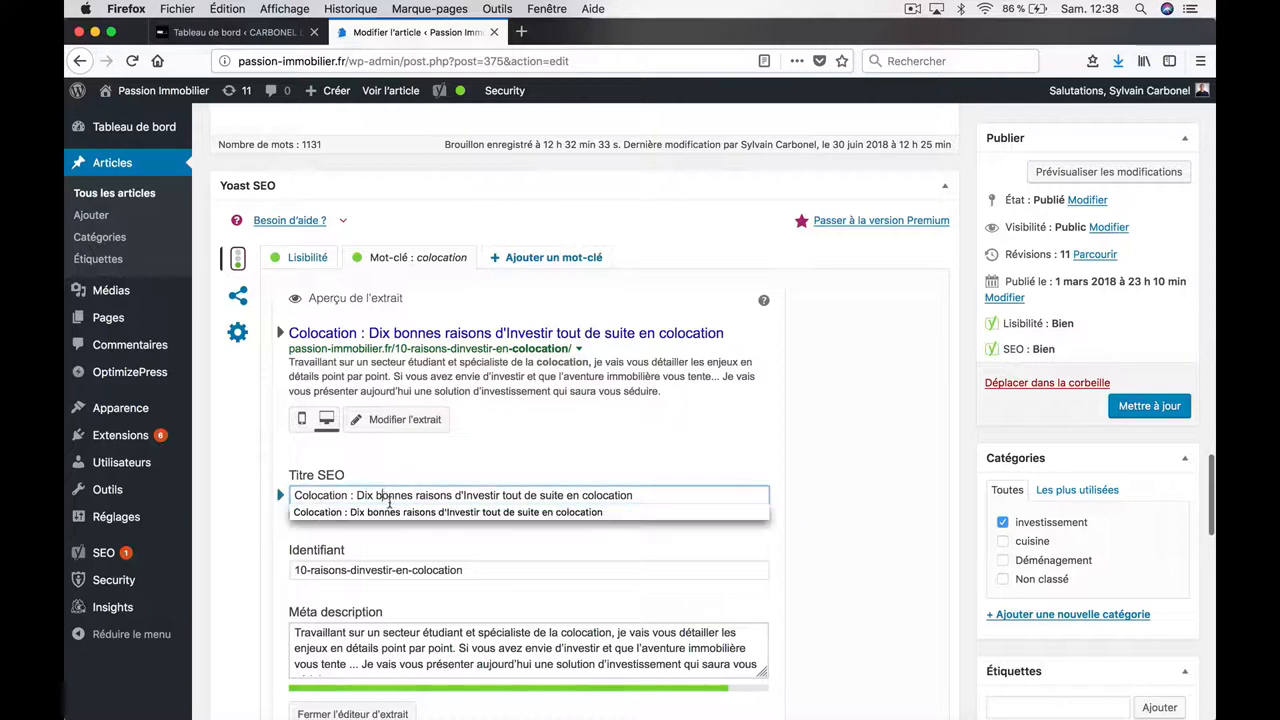
left_click(361, 495)
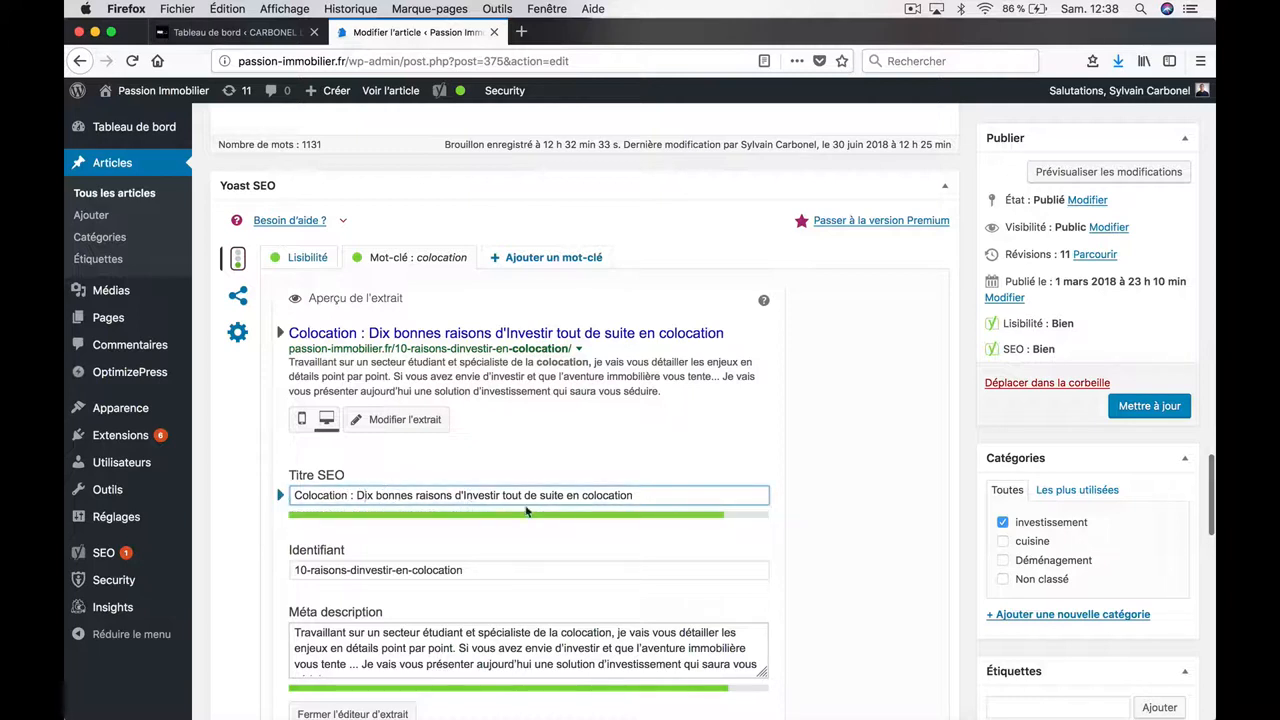
- Shorten the SEO title to "Colocation : Dix bonnes raisons" and check its length indicator
left_click_drag(456, 494, 704, 498)
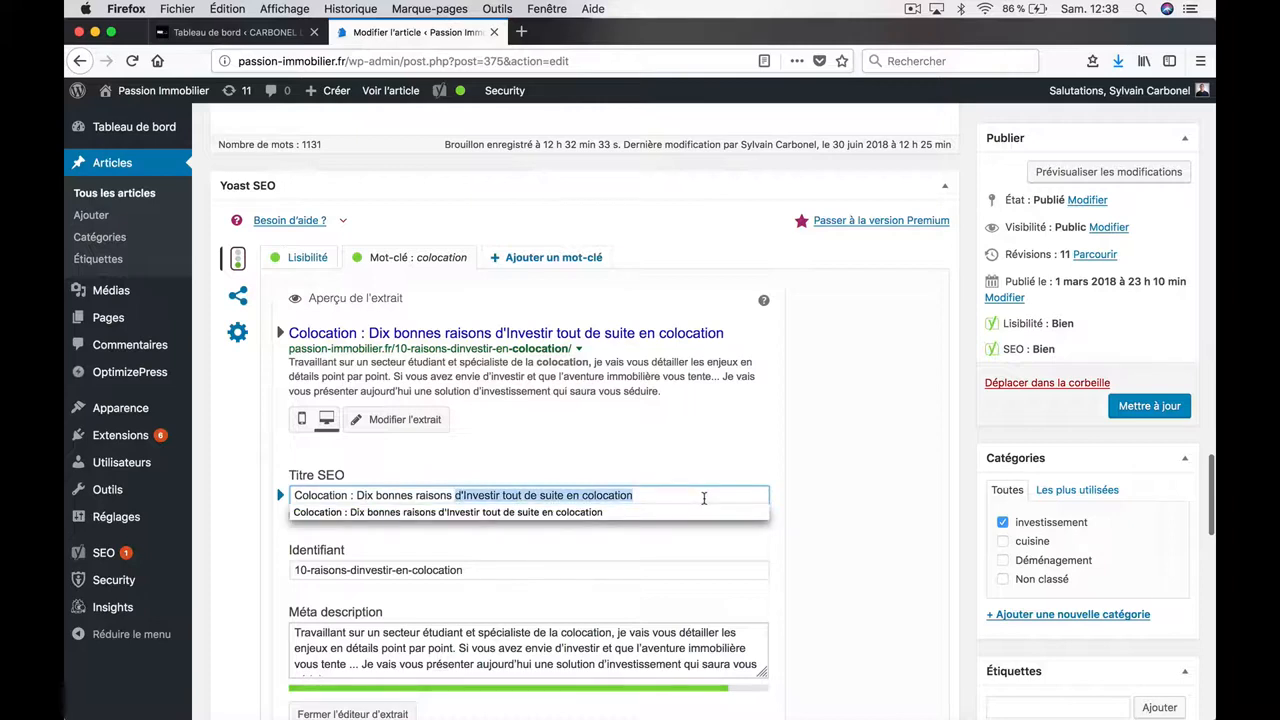
key("BackSpace")
left_click(651, 432)
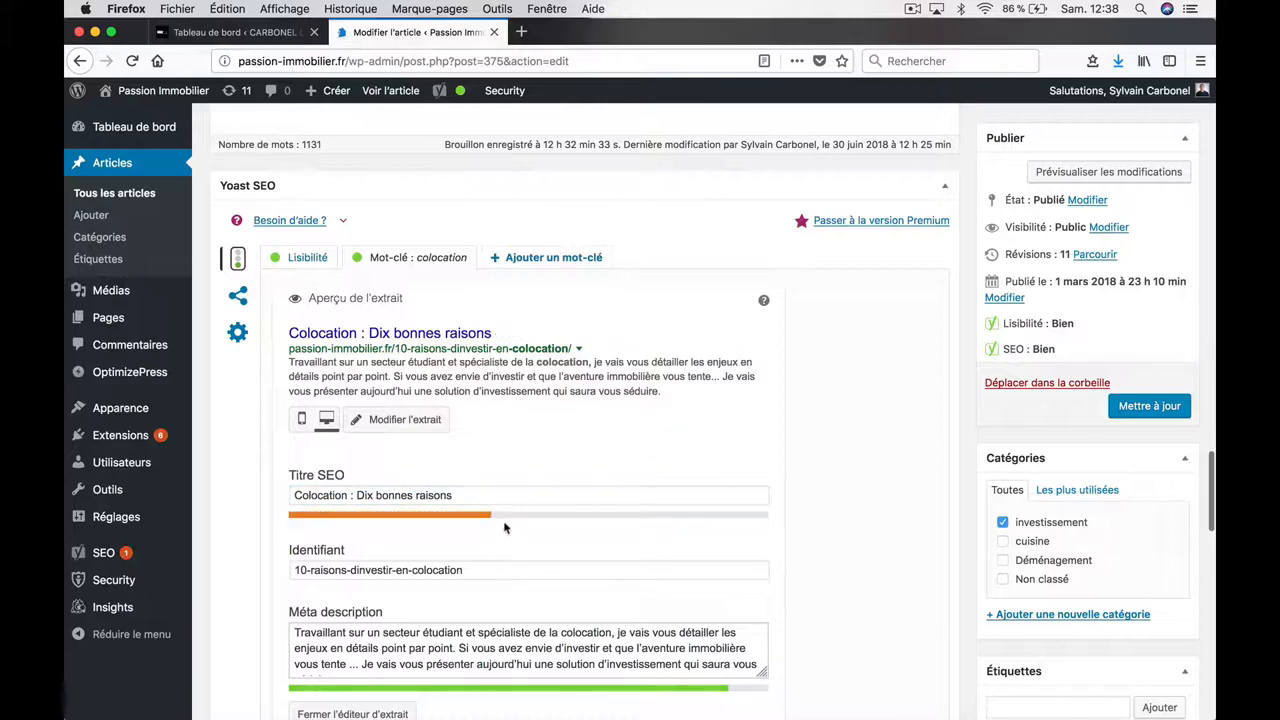
left_click(487, 496)
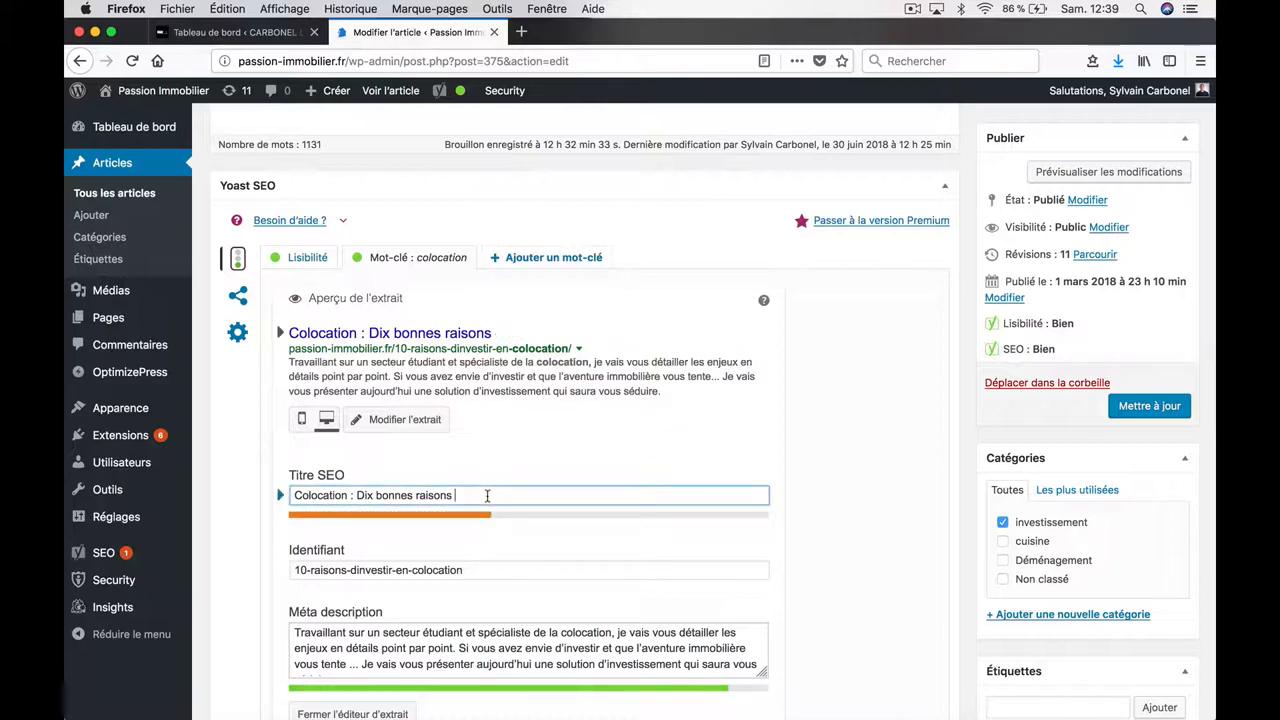
left_click(493, 469)
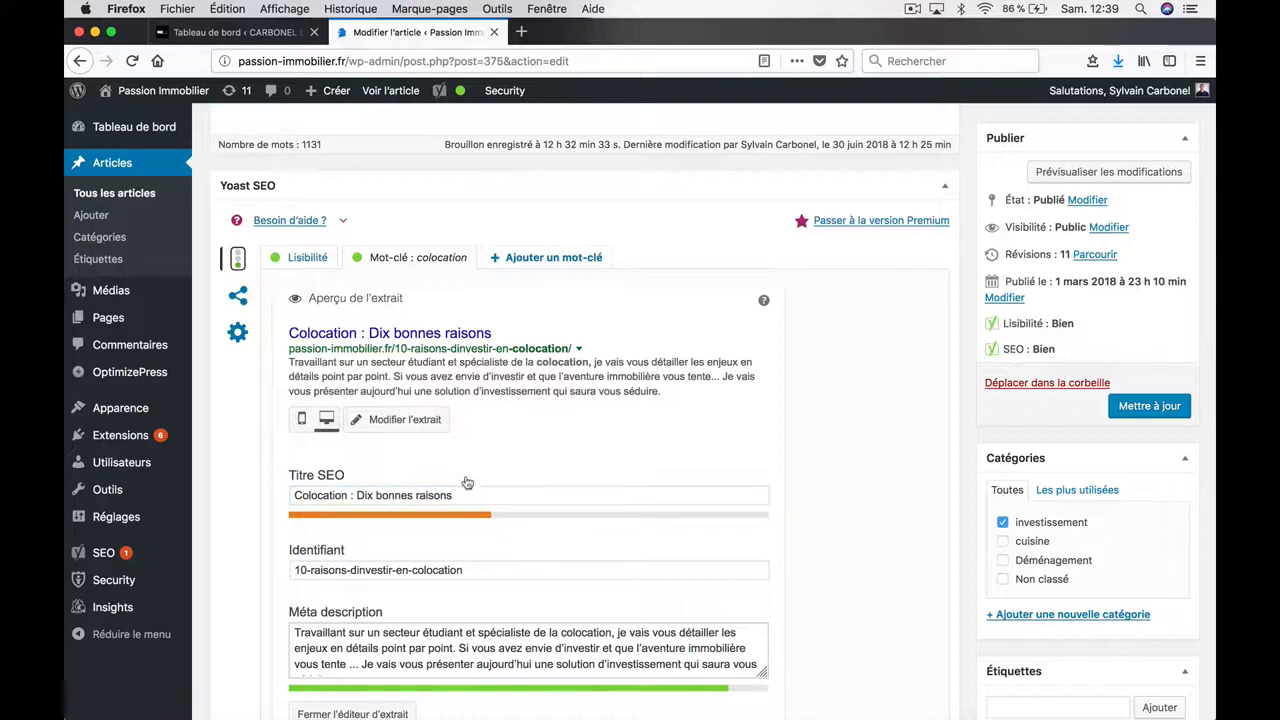
- Restore the SEO title to "Colocation : Dix bonnes raisons d'Investir tout de suite en colocation" from the suggested entry
left_click(483, 497)
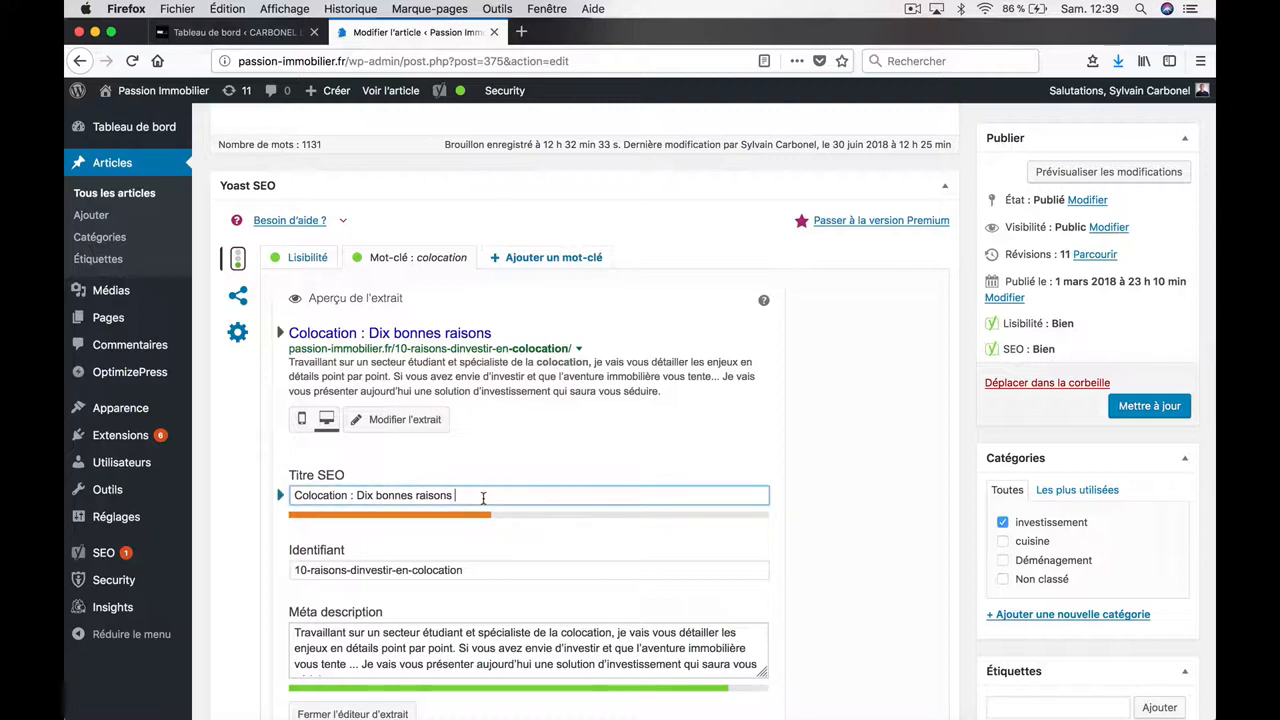
type("d'in")
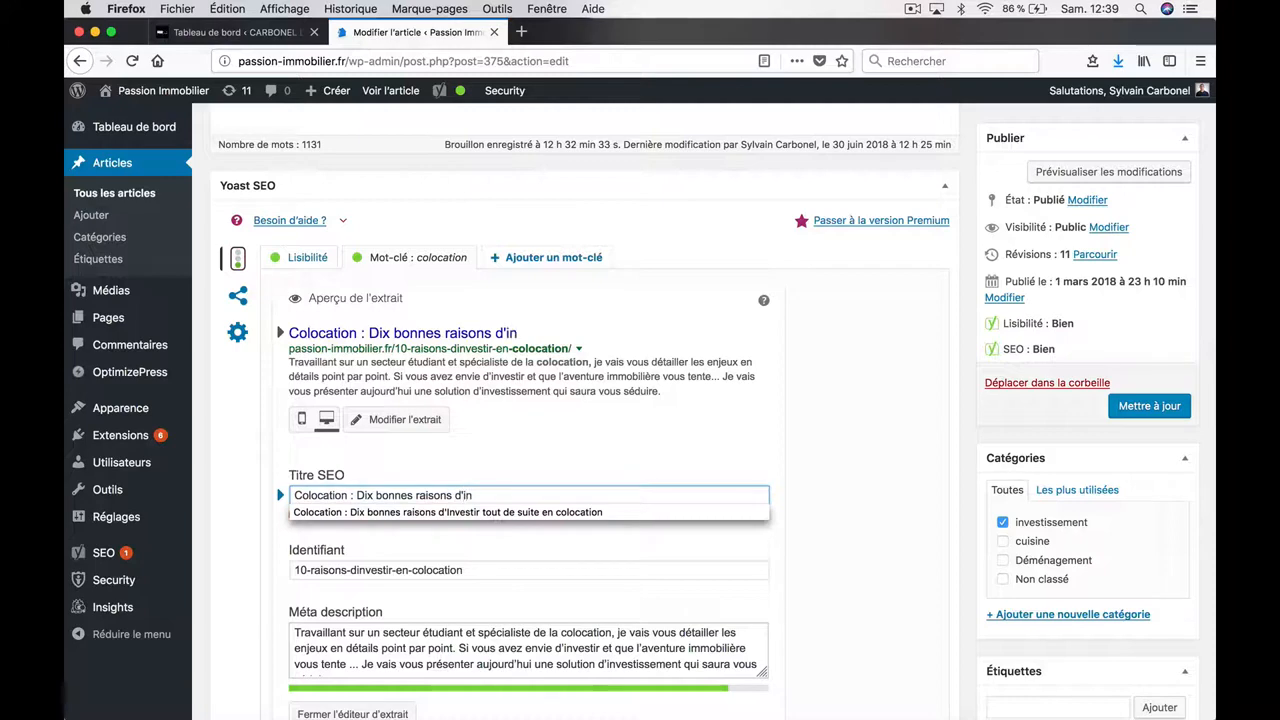
left_click(517, 512)
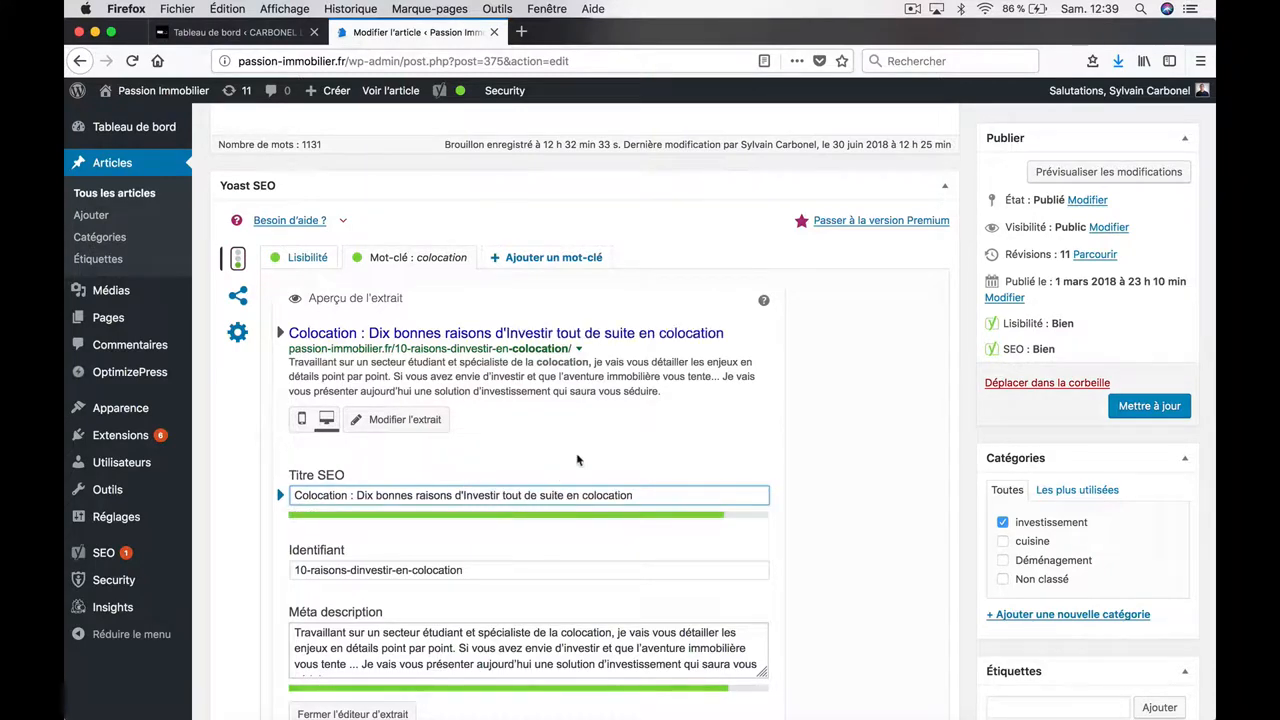
- Examine the snippet's slug and meta description, comparing the meta description with the article's opening paragraphs
scroll(497, 543, "down", 3)
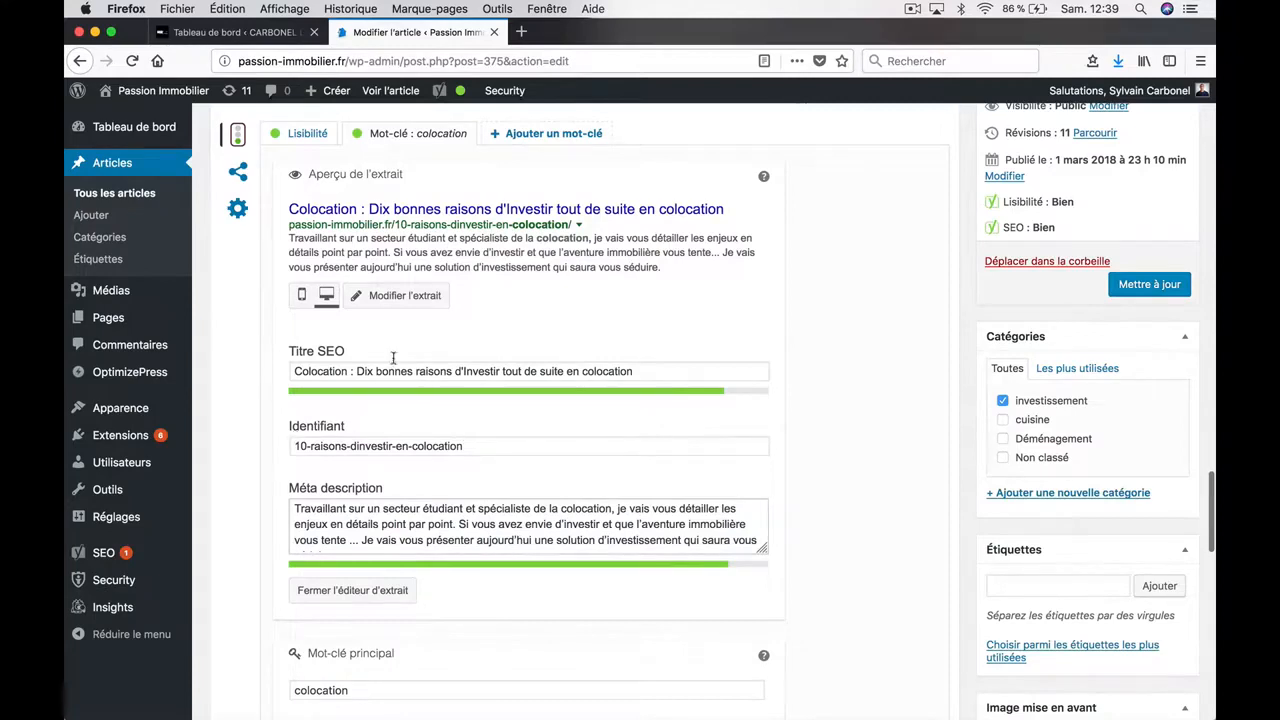
left_click(369, 445)
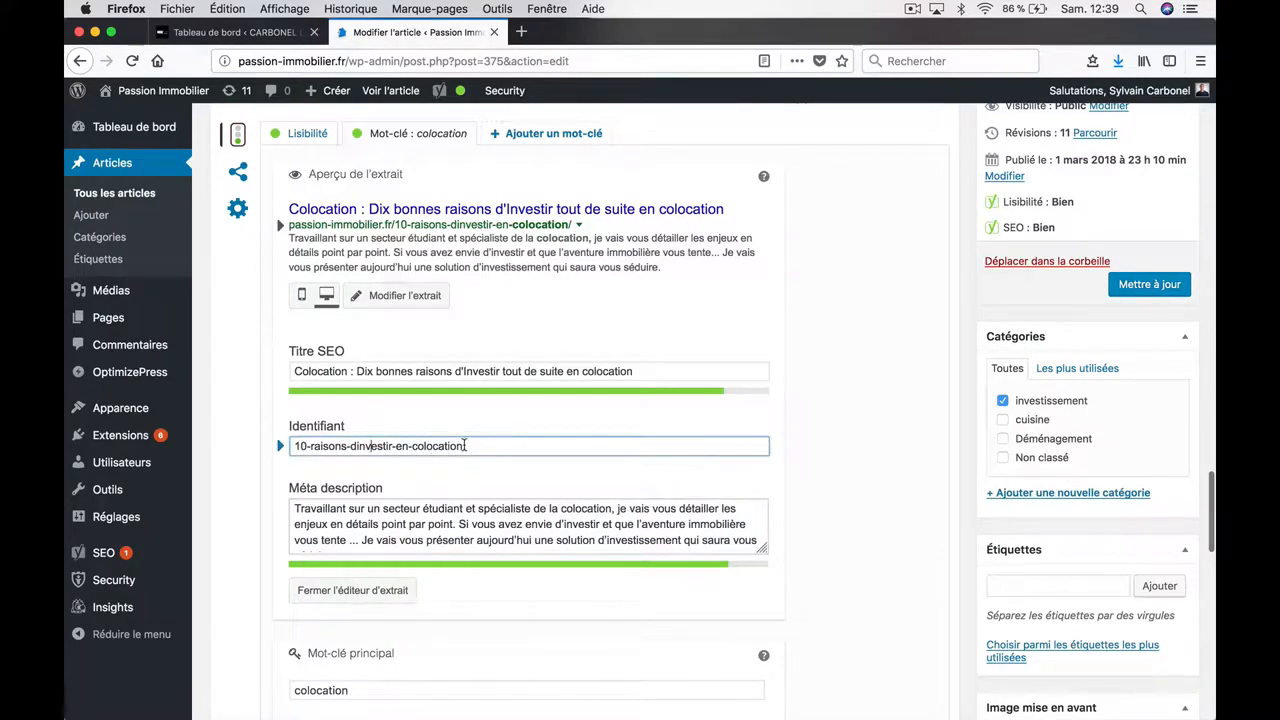
scroll(466, 445, "down", 3)
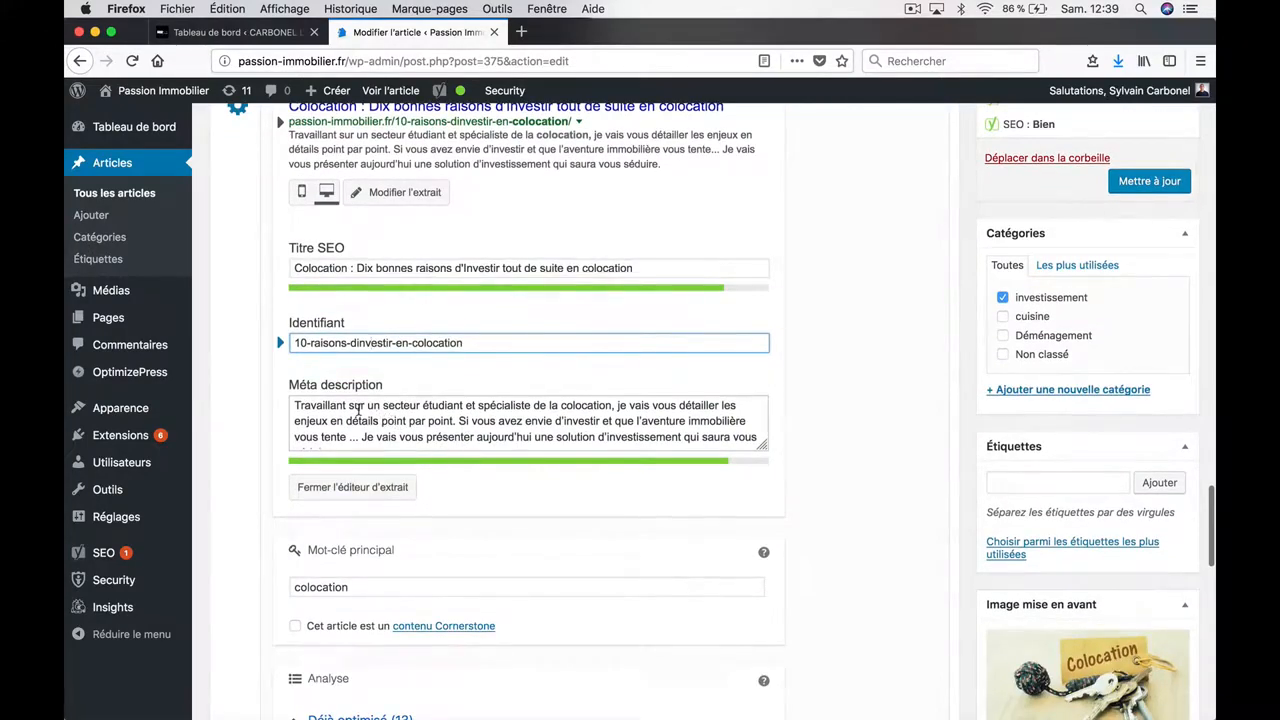
left_click(400, 407)
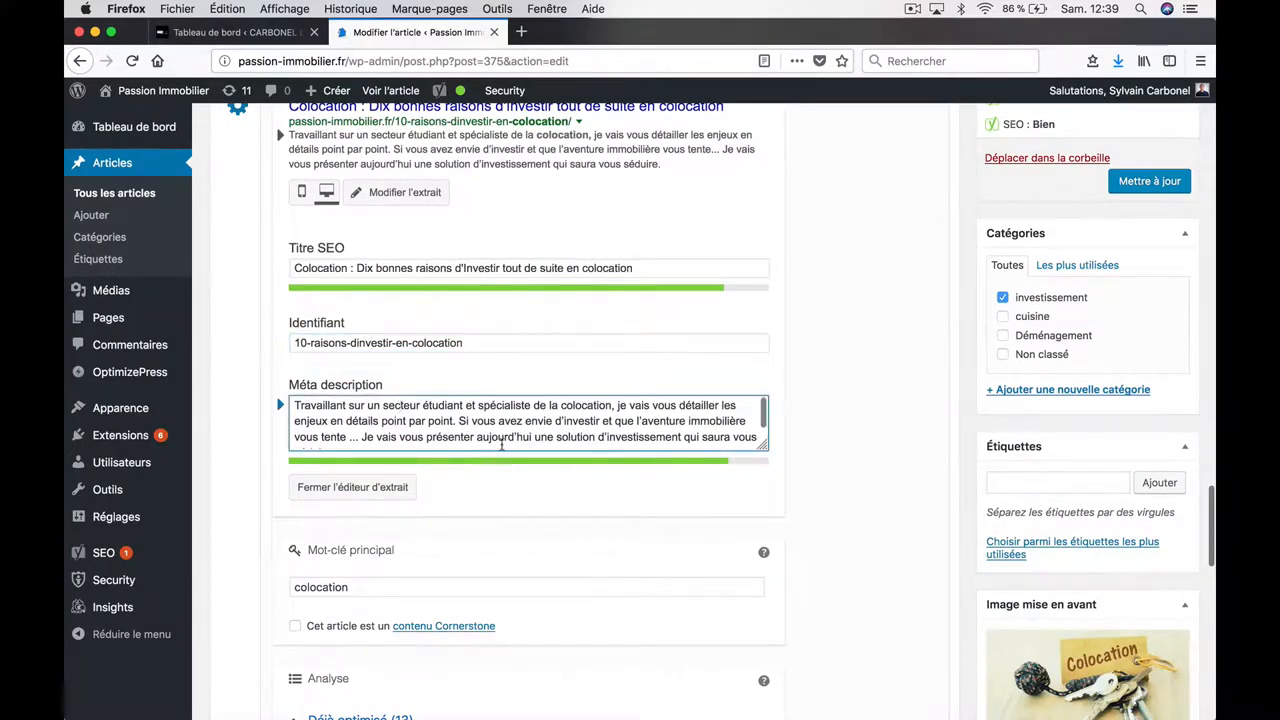
left_click_drag(502, 442, 514, 400)
scroll(518, 401, "up", 5)
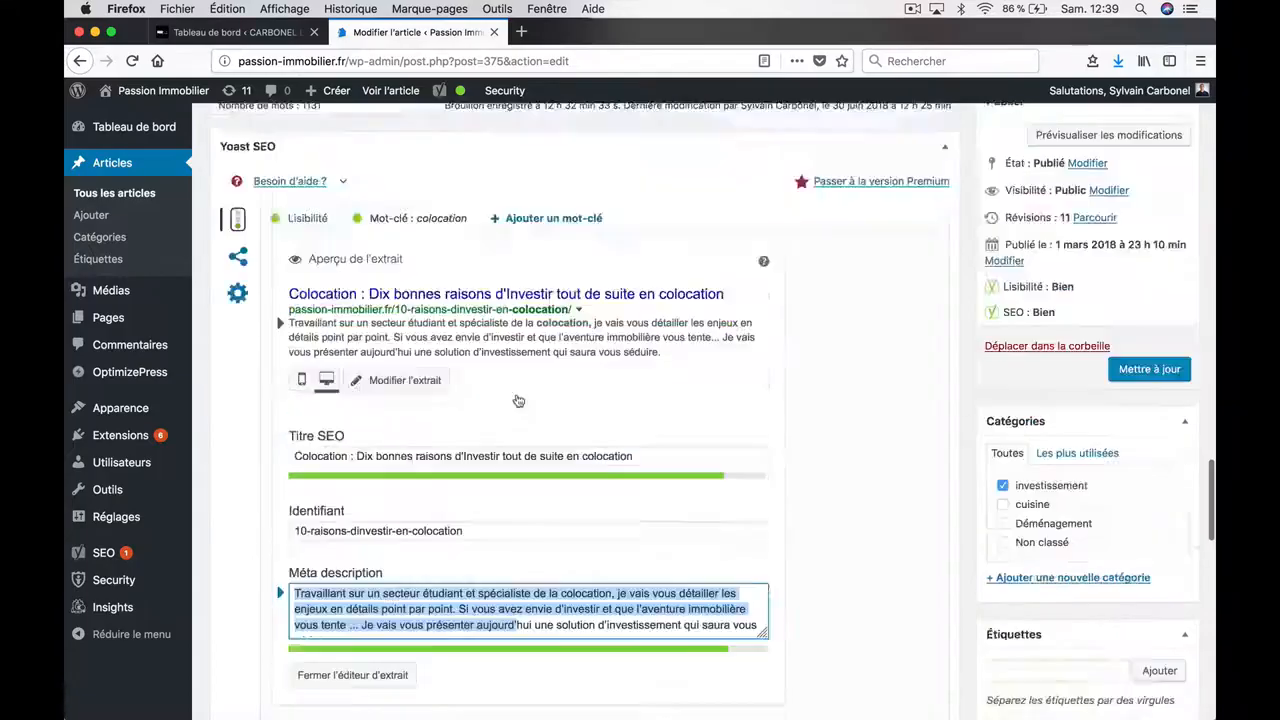
scroll(518, 401, "up", 15)
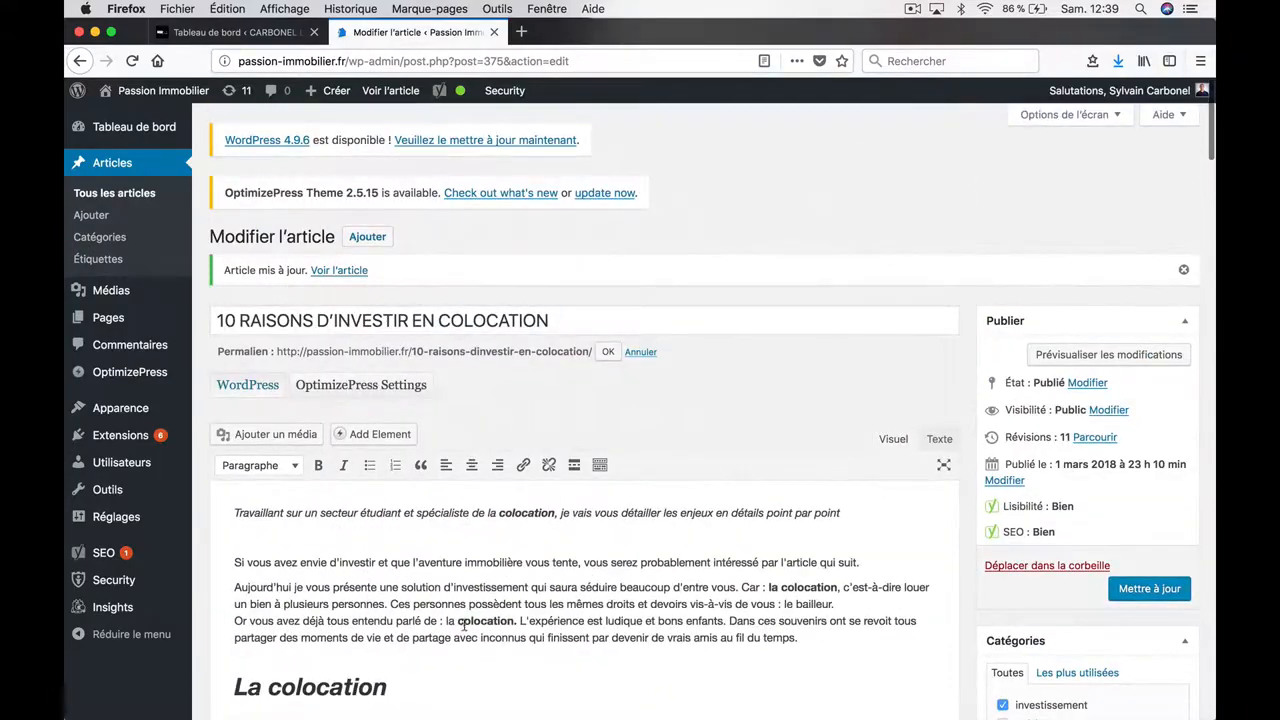
scroll(470, 610, "down", 15)
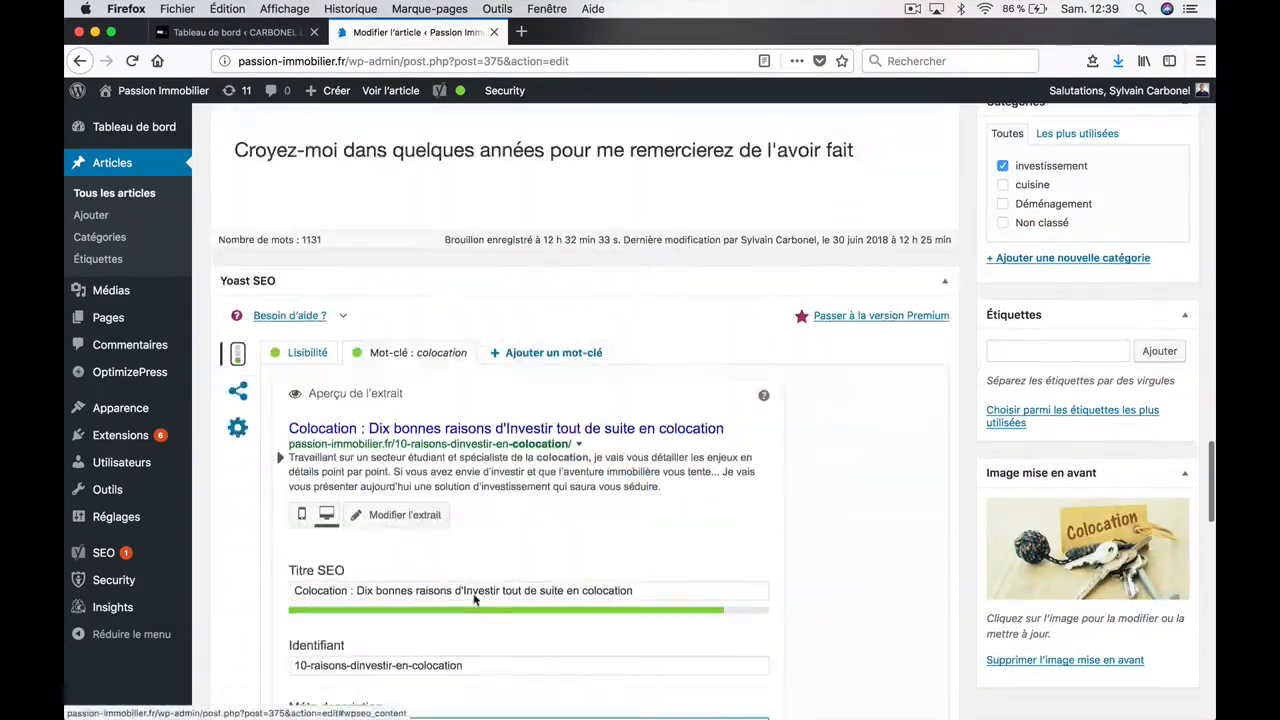
scroll(474, 598, "down", 3)
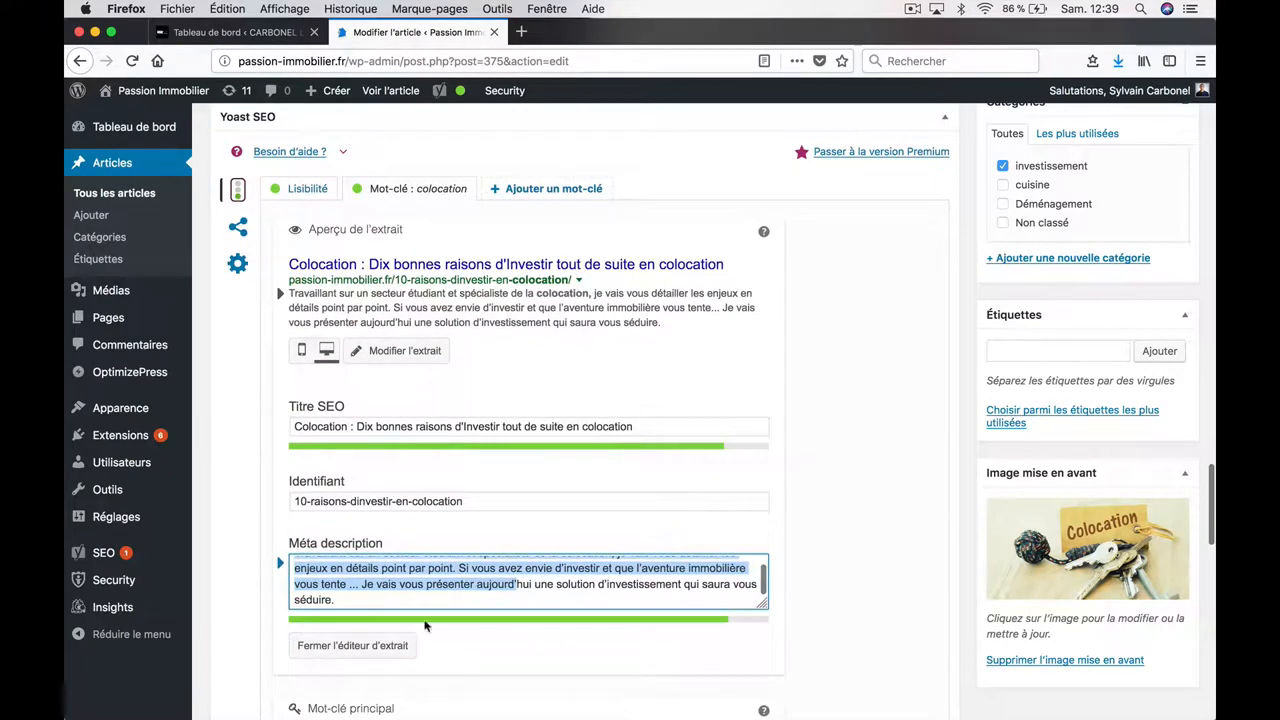
- Read the "Déjà optimisé" criteria on meta description length, subheadings, image alt tags, word count, links, SEO title and first use of the keyword
scroll(486, 660, "down", 7)
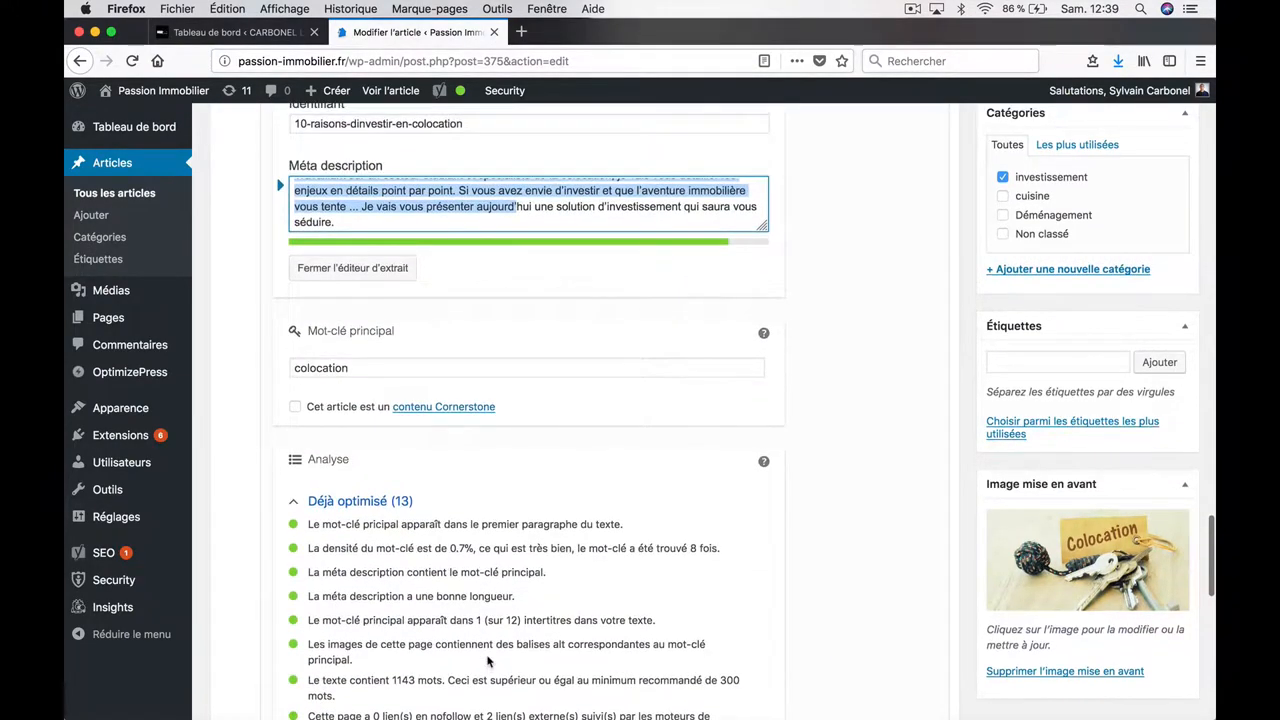
scroll(489, 660, "down", 3)
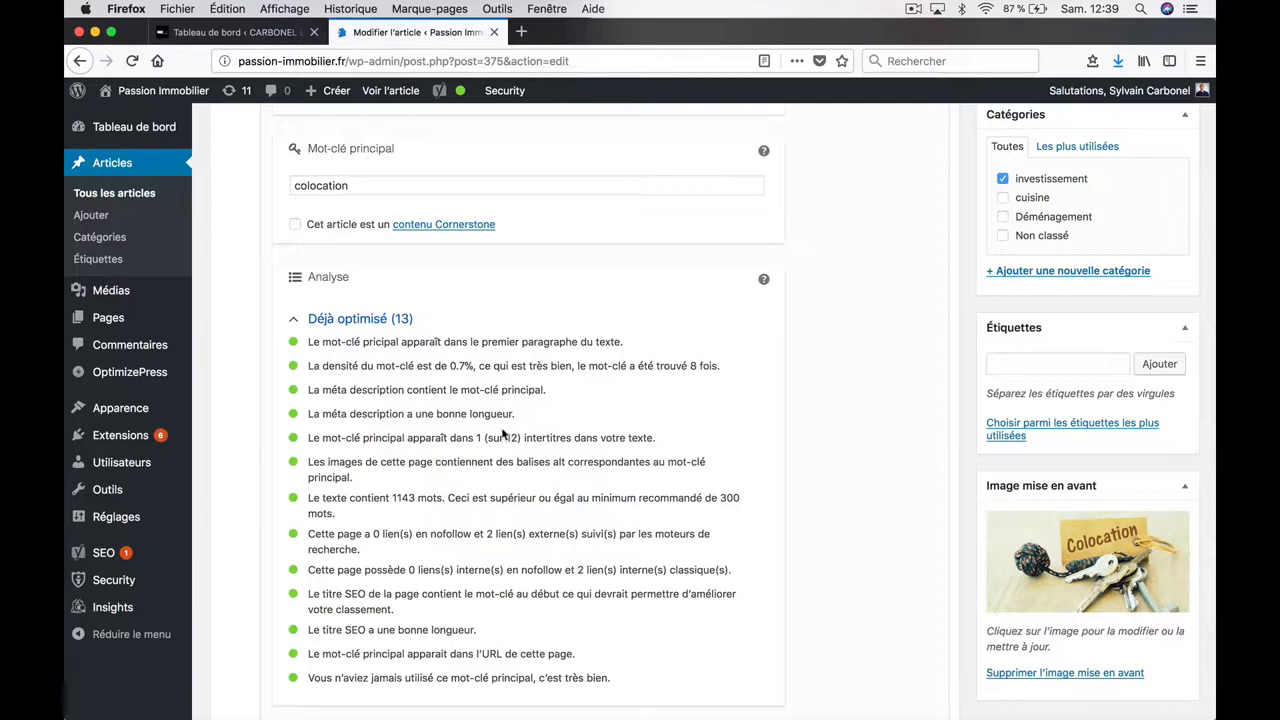
scroll(491, 429, "up", 5)
scroll(489, 424, "down", 4)
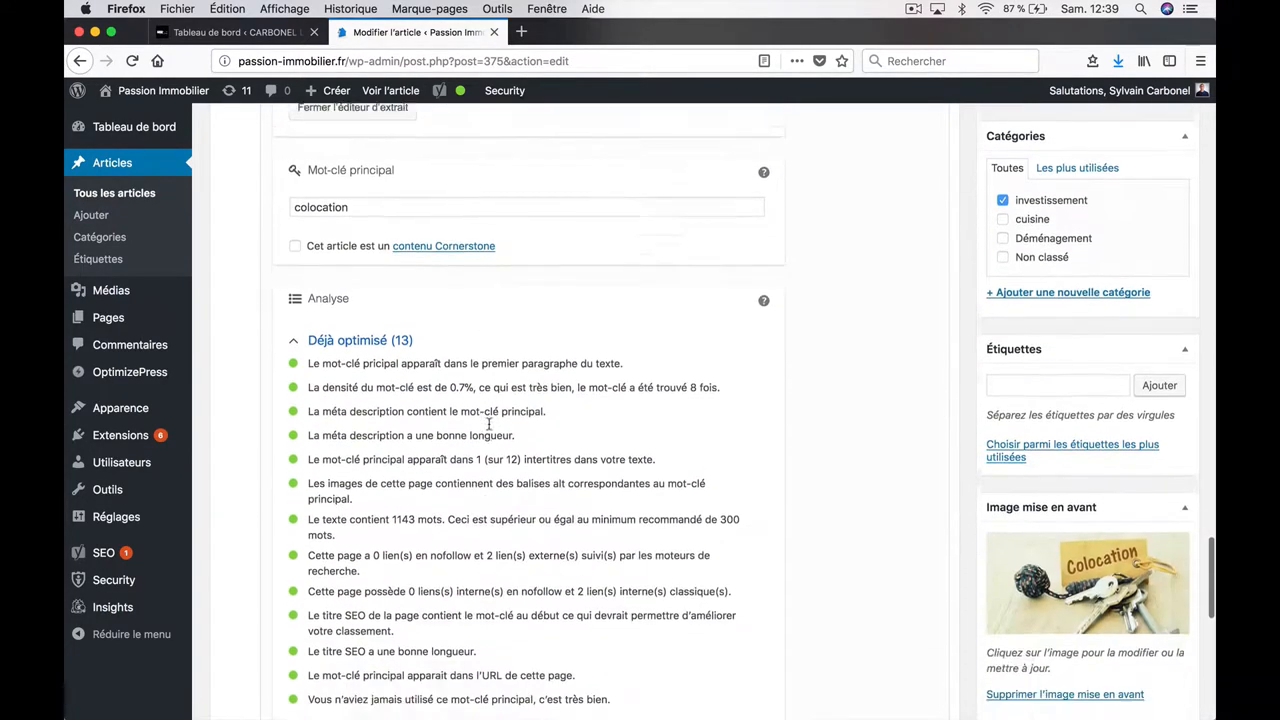
scroll(489, 424, "down", 1)
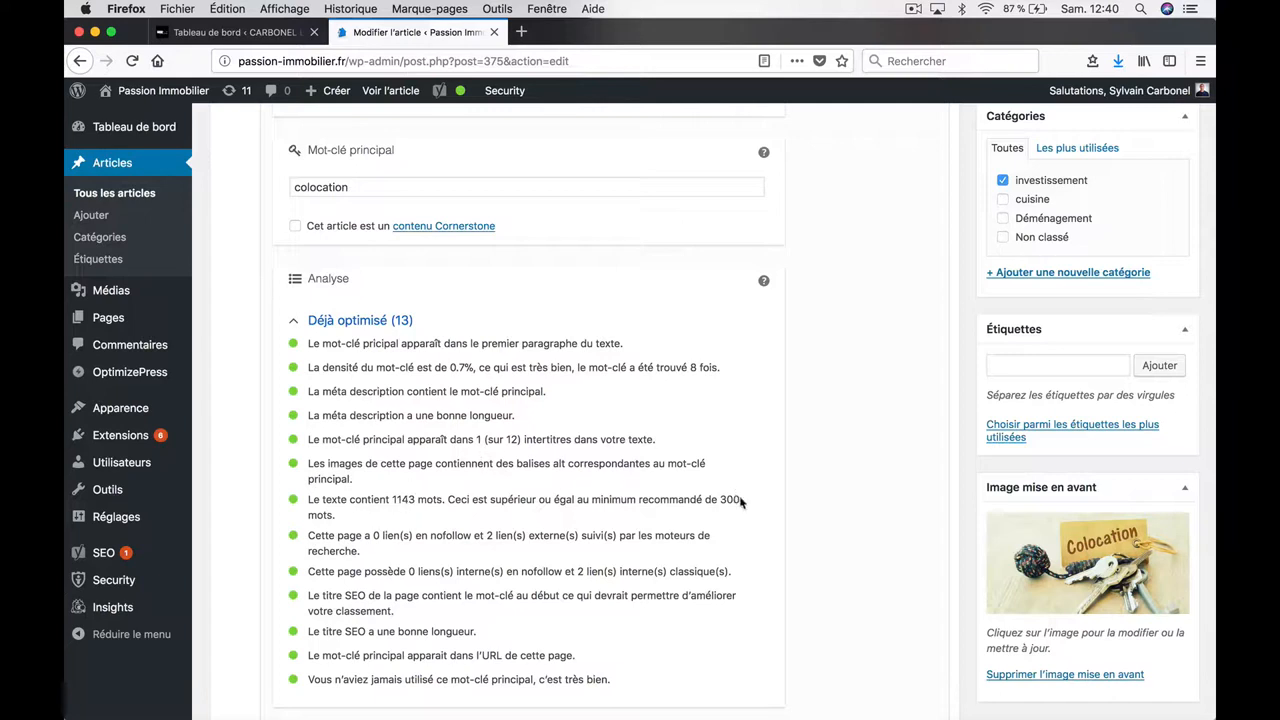
left_click_drag(741, 502, 722, 497)
left_click(477, 518)
scroll(420, 575, "down", 2)
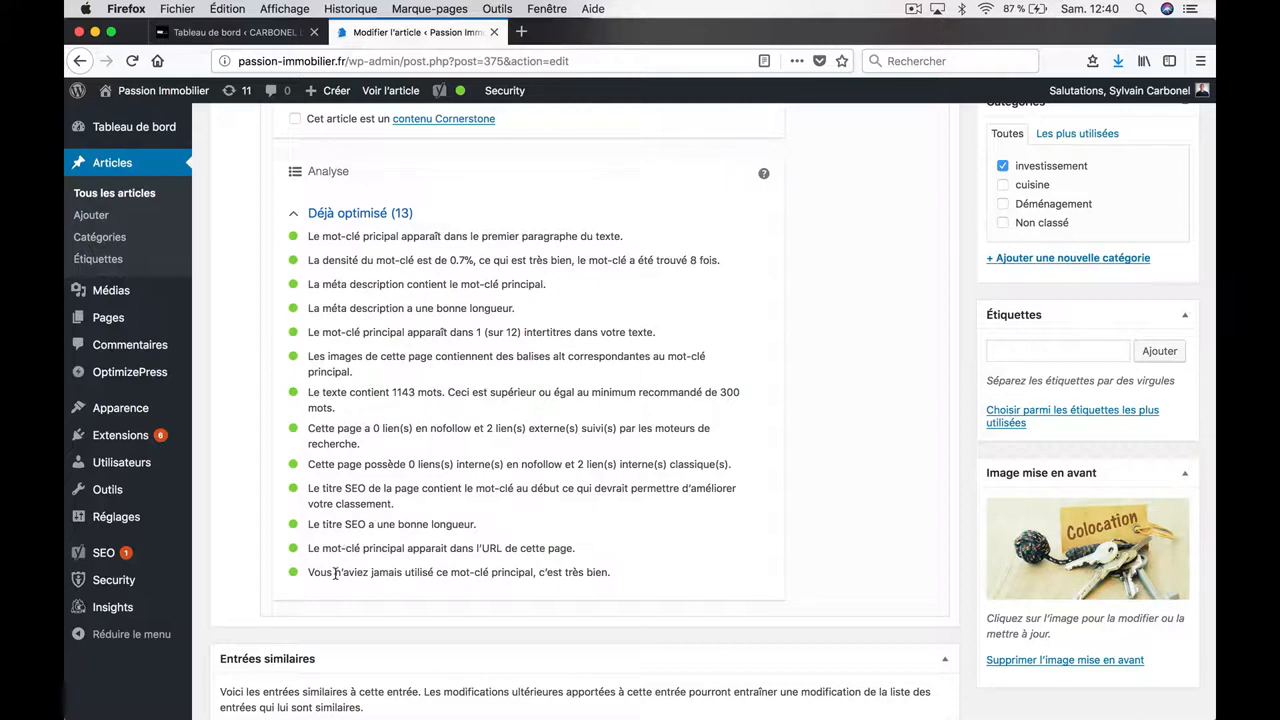
left_click_drag(335, 573, 449, 585)
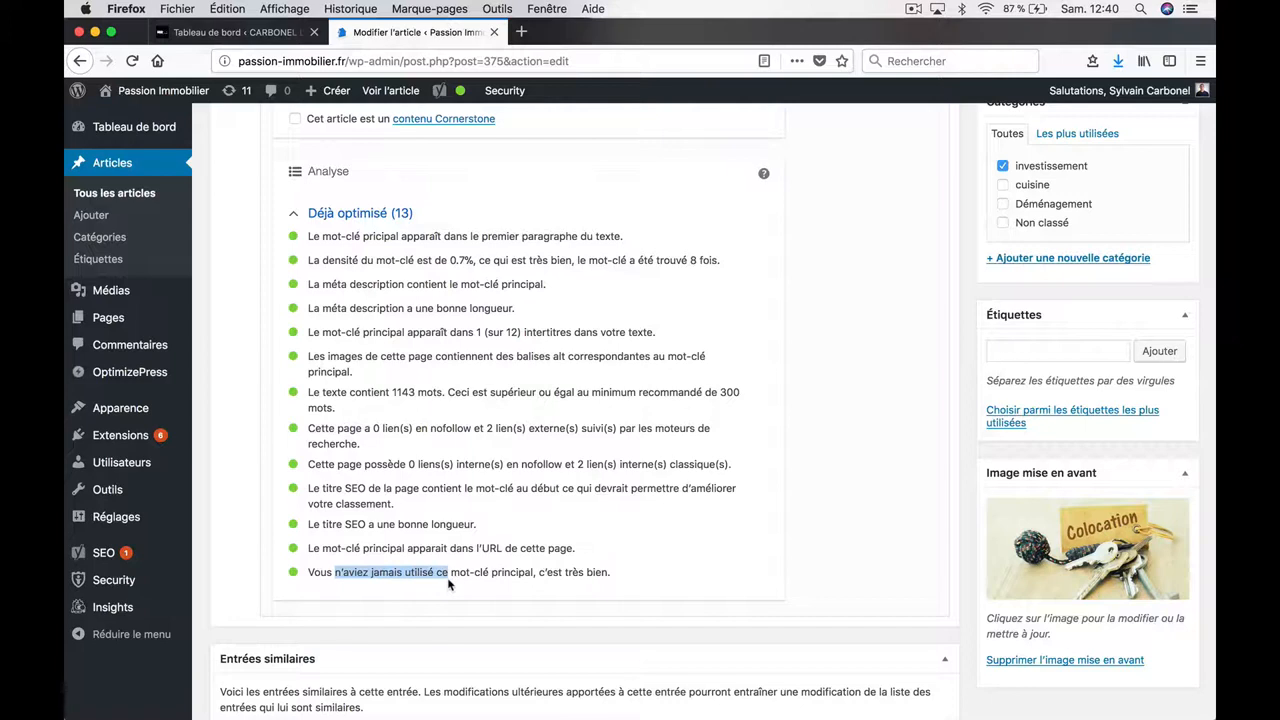
left_click(514, 575)
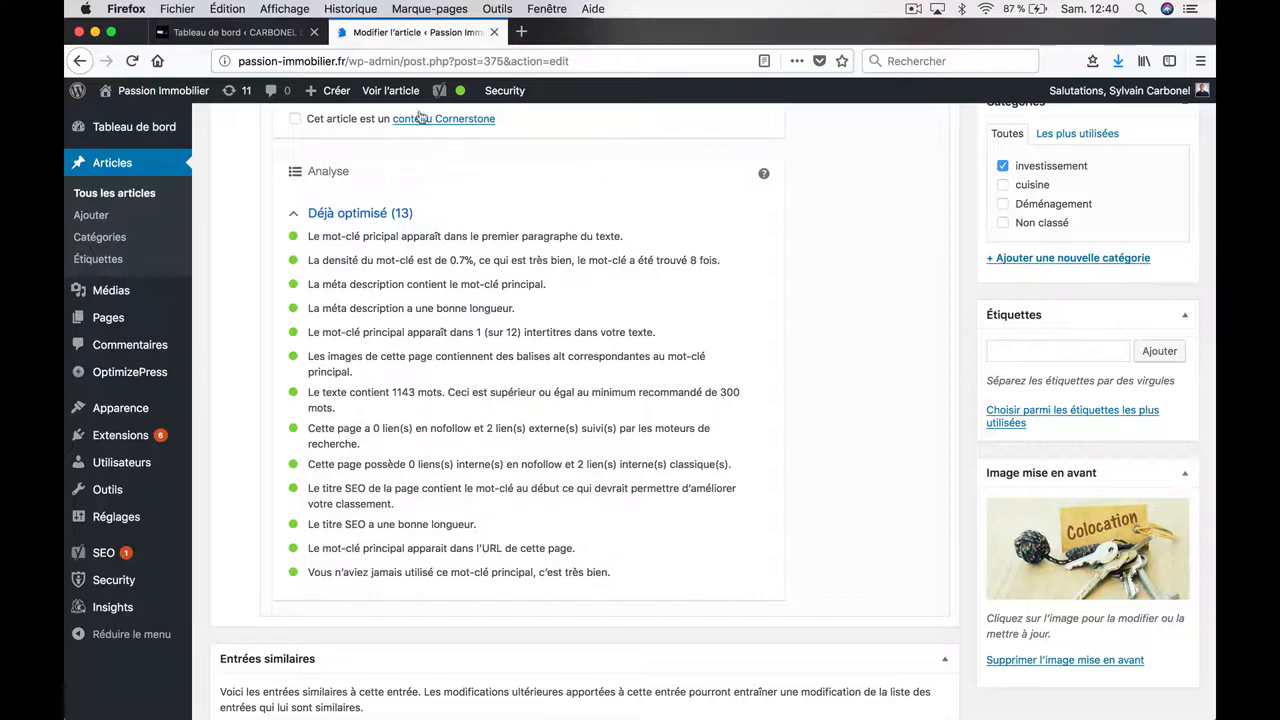
- Look back over the article from its introduction to the Yoast section and update the published article
scroll(483, 308, "up", 20)
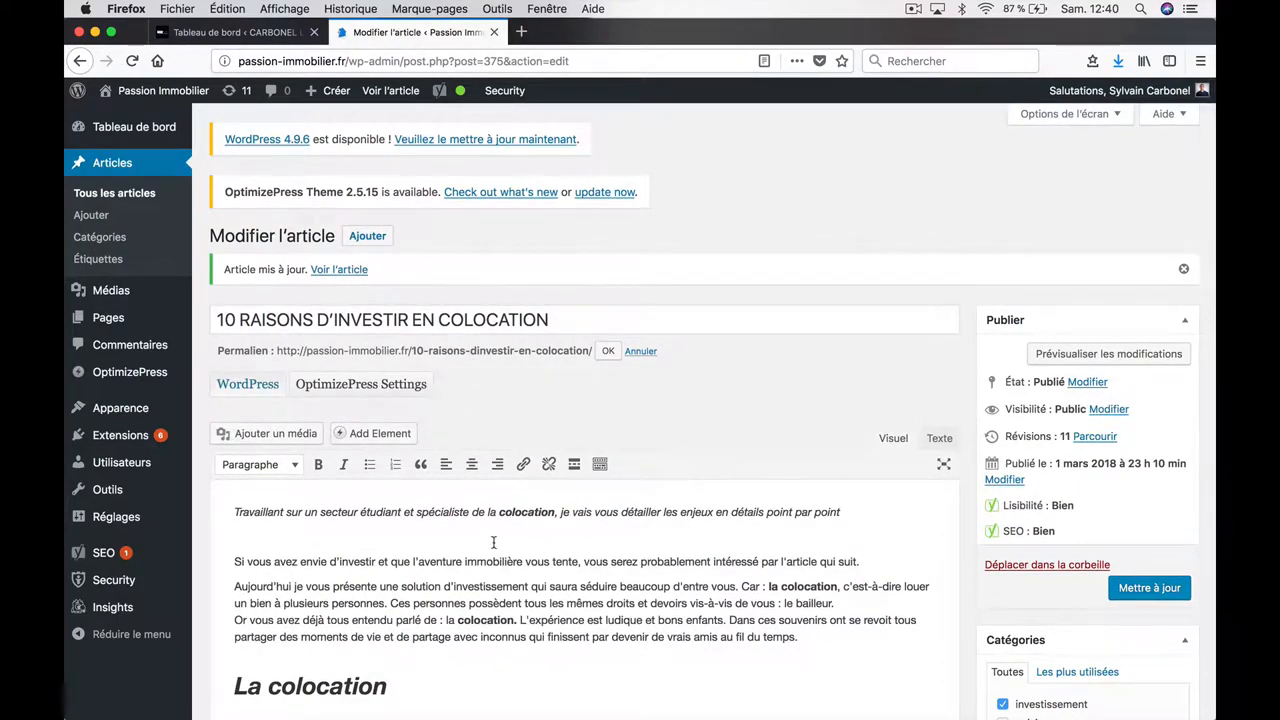
scroll(498, 580, "down", 20)
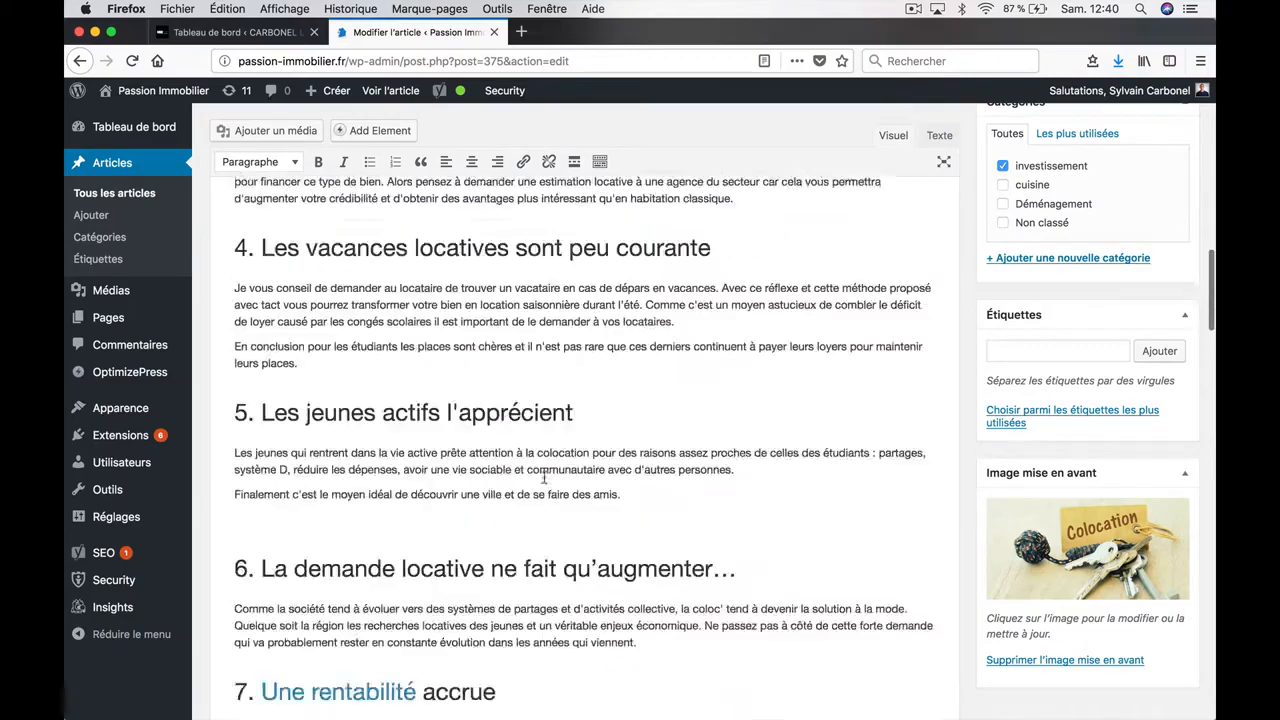
scroll(543, 477, "down", 15)
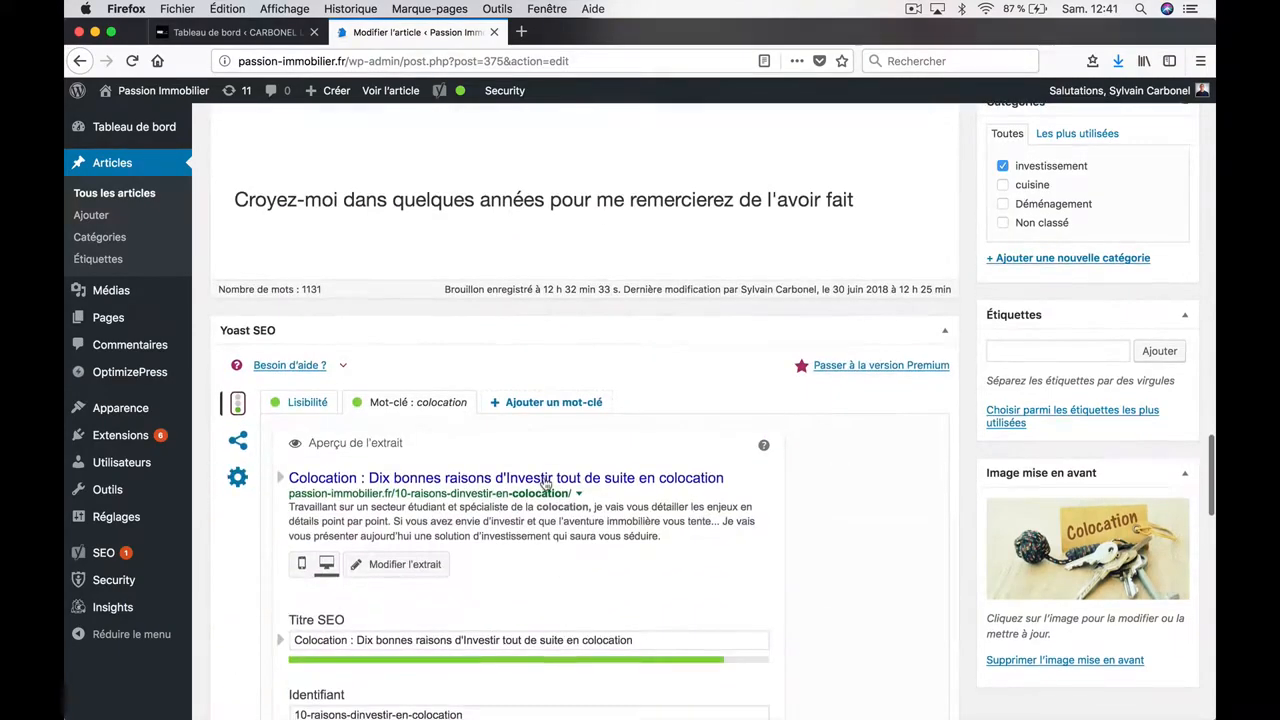
scroll(545, 483, "up", 20)
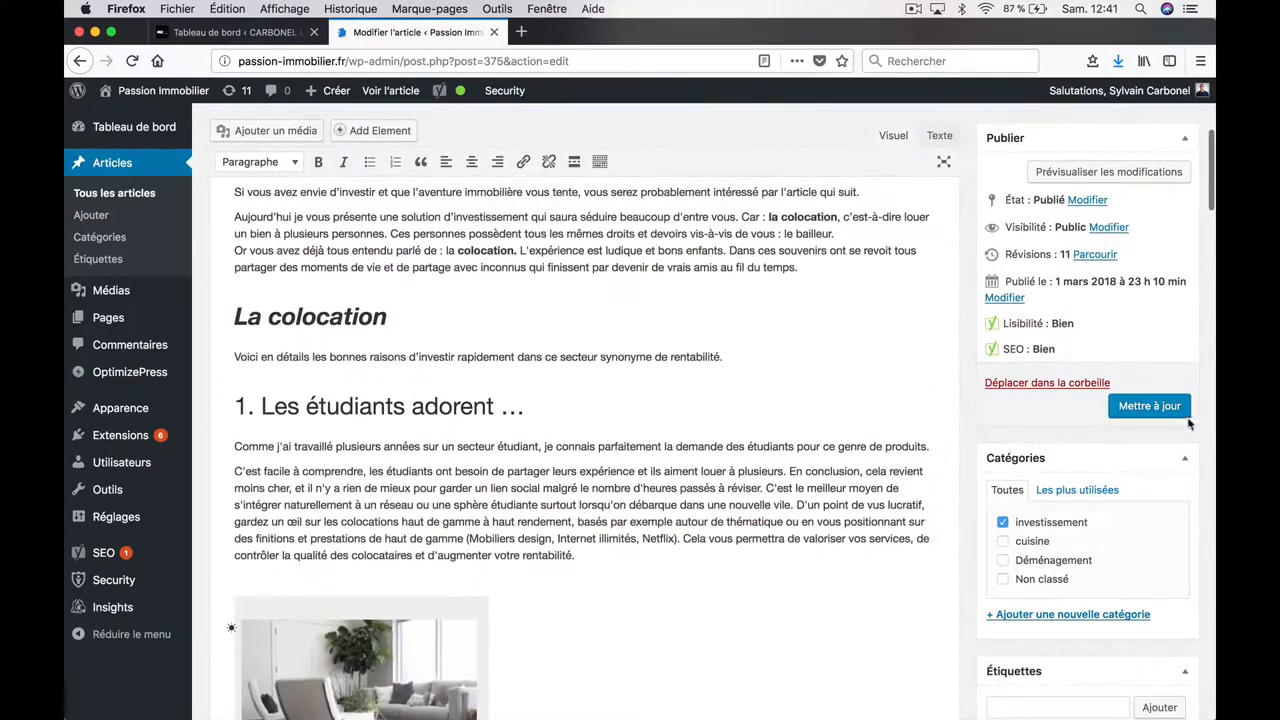
left_click(1155, 410)
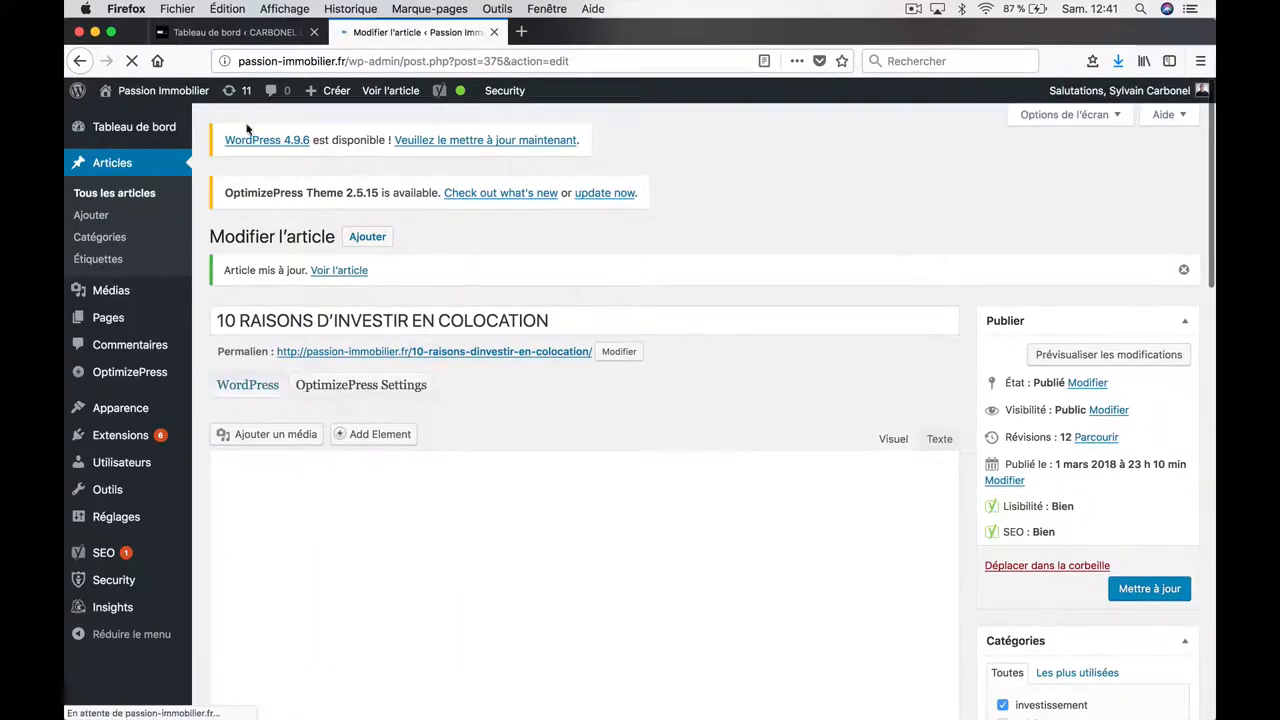
- Check the reloaded article's snippet preview, "colocation" keyword analysis and body text after the update
scroll(403, 290, "down", 5)
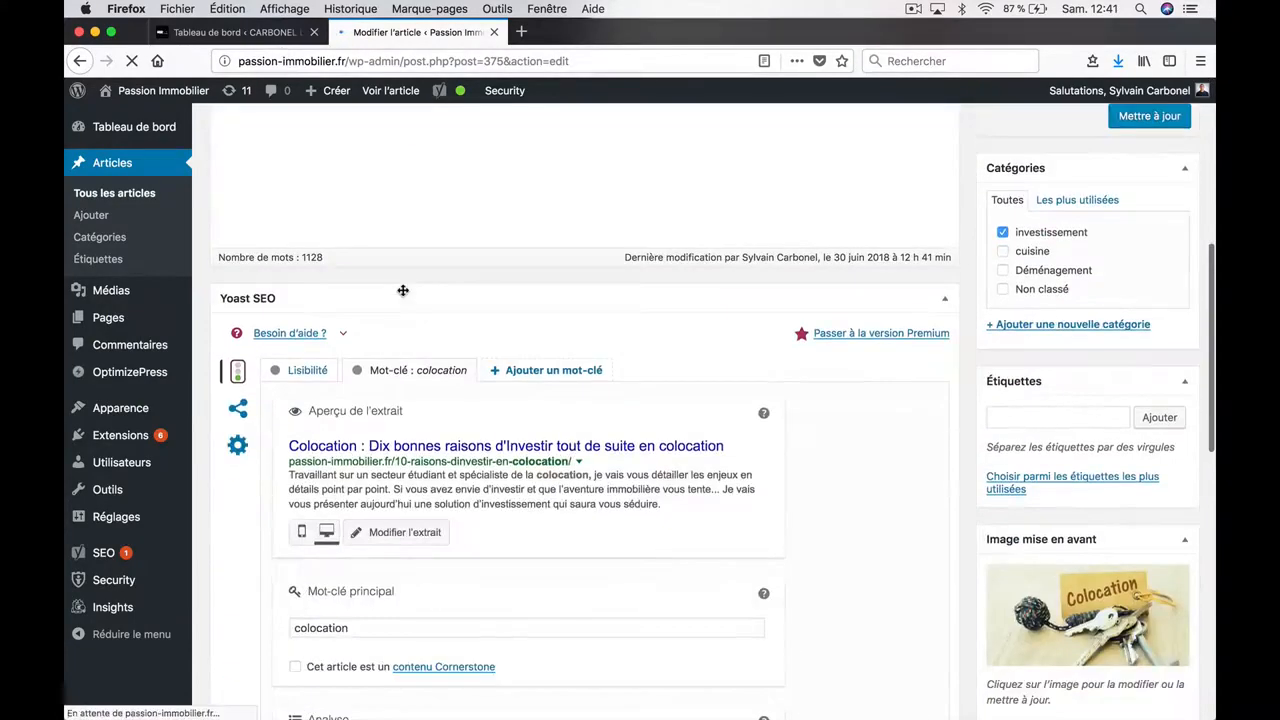
scroll(403, 290, "up", 5)
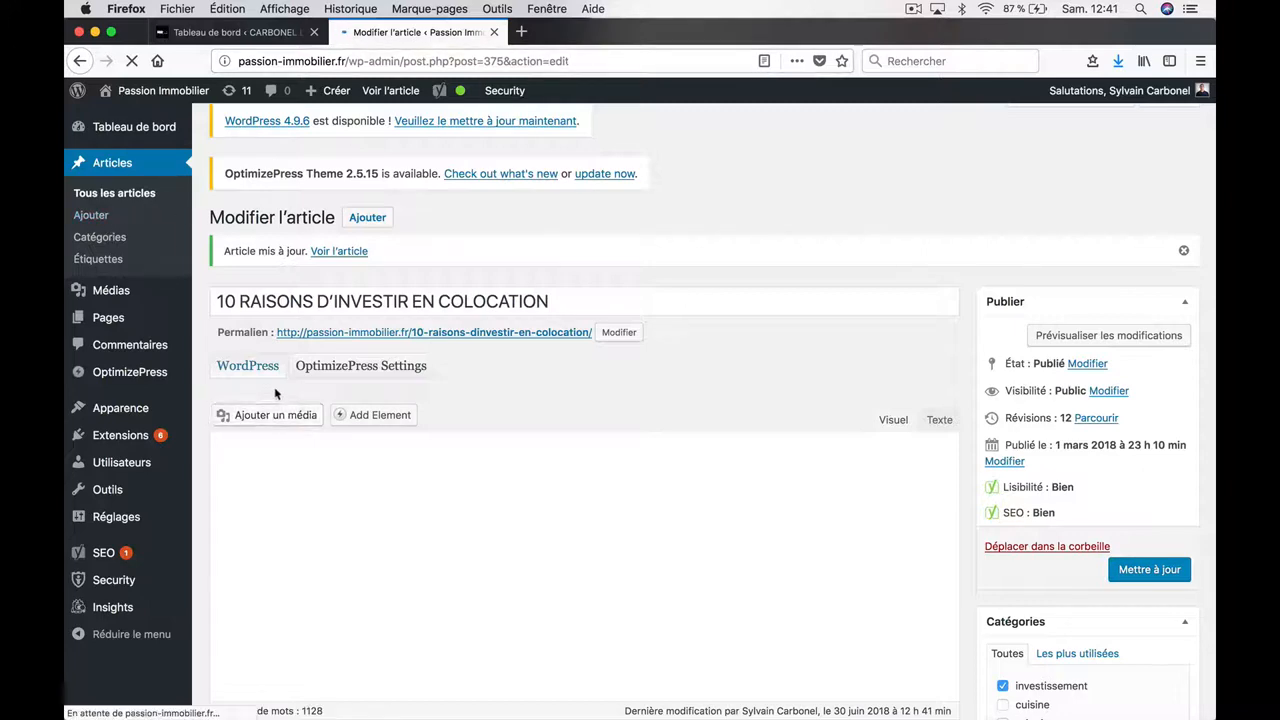
scroll(362, 627, "down", 10)
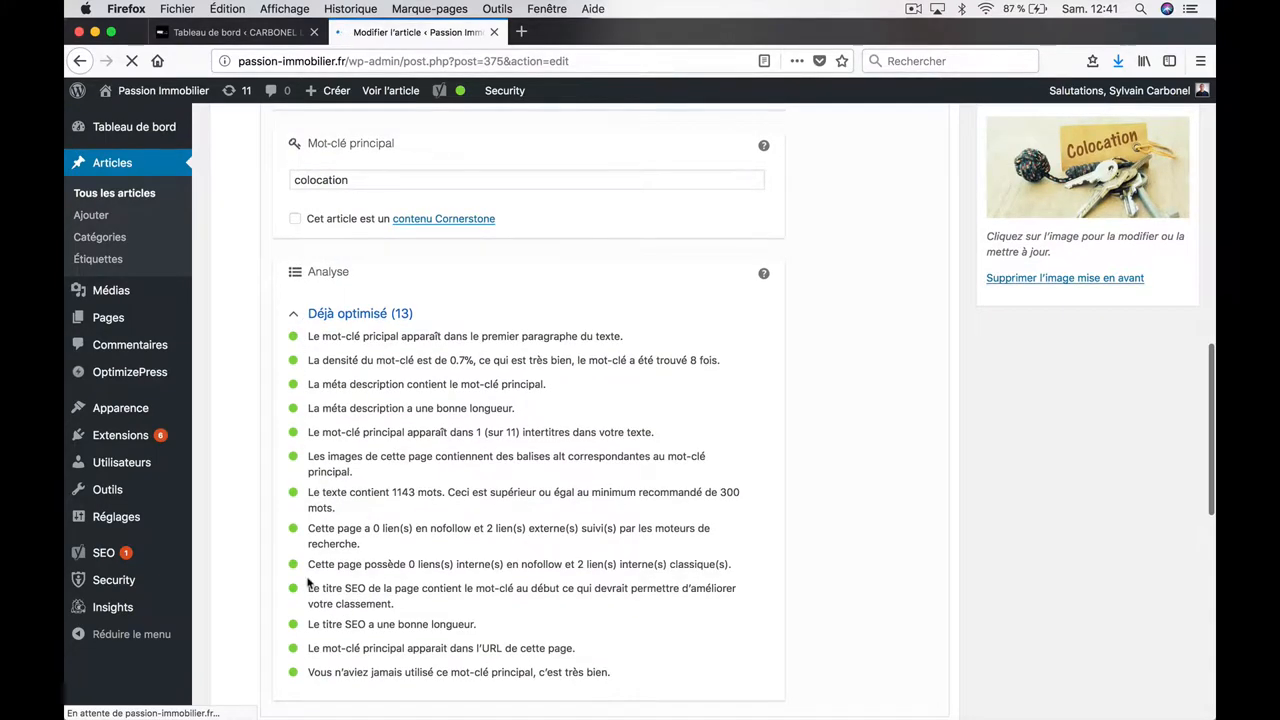
scroll(308, 636, "down", 3)
scroll(308, 632, "up", 3)
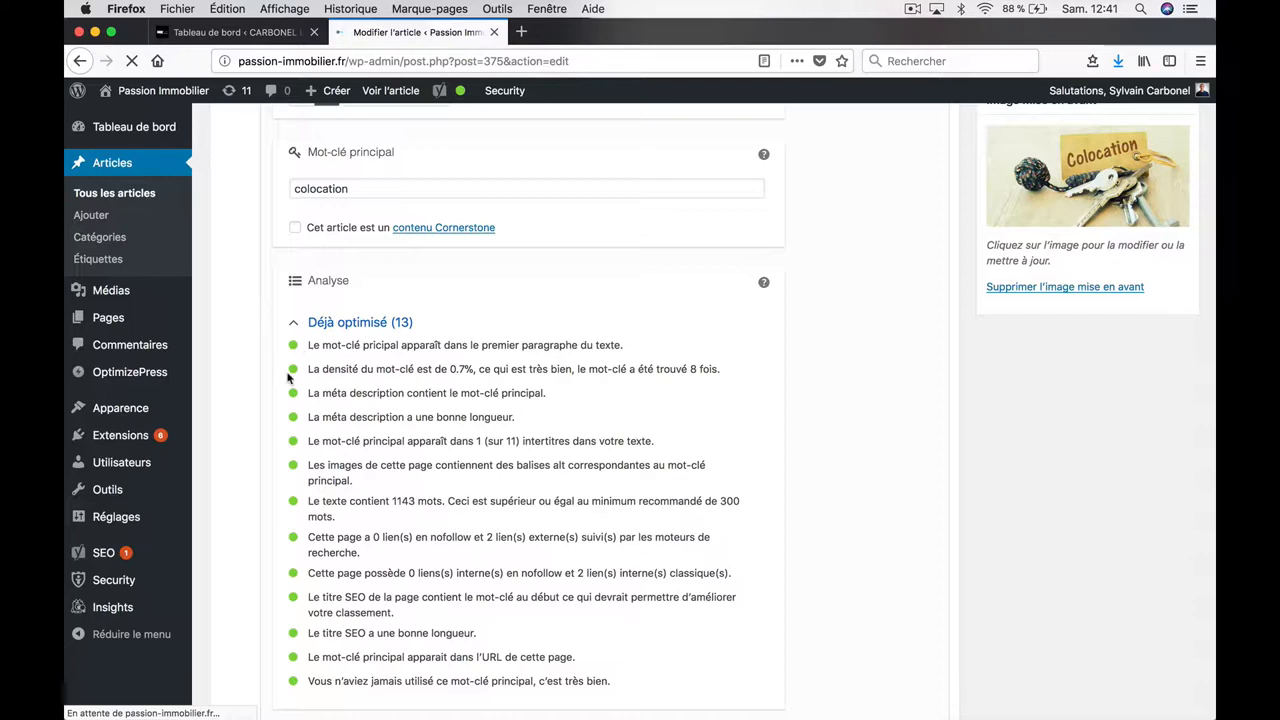
scroll(288, 375, "up", 10)
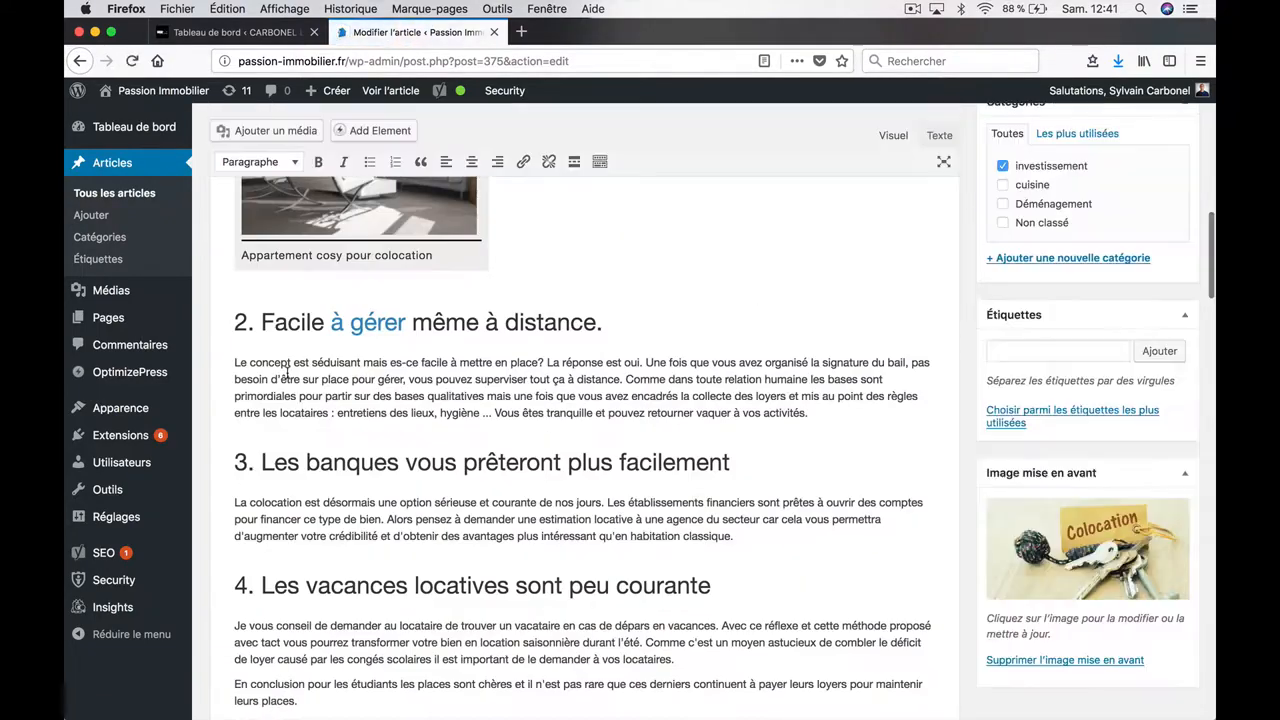
scroll(288, 375, "down", 15)
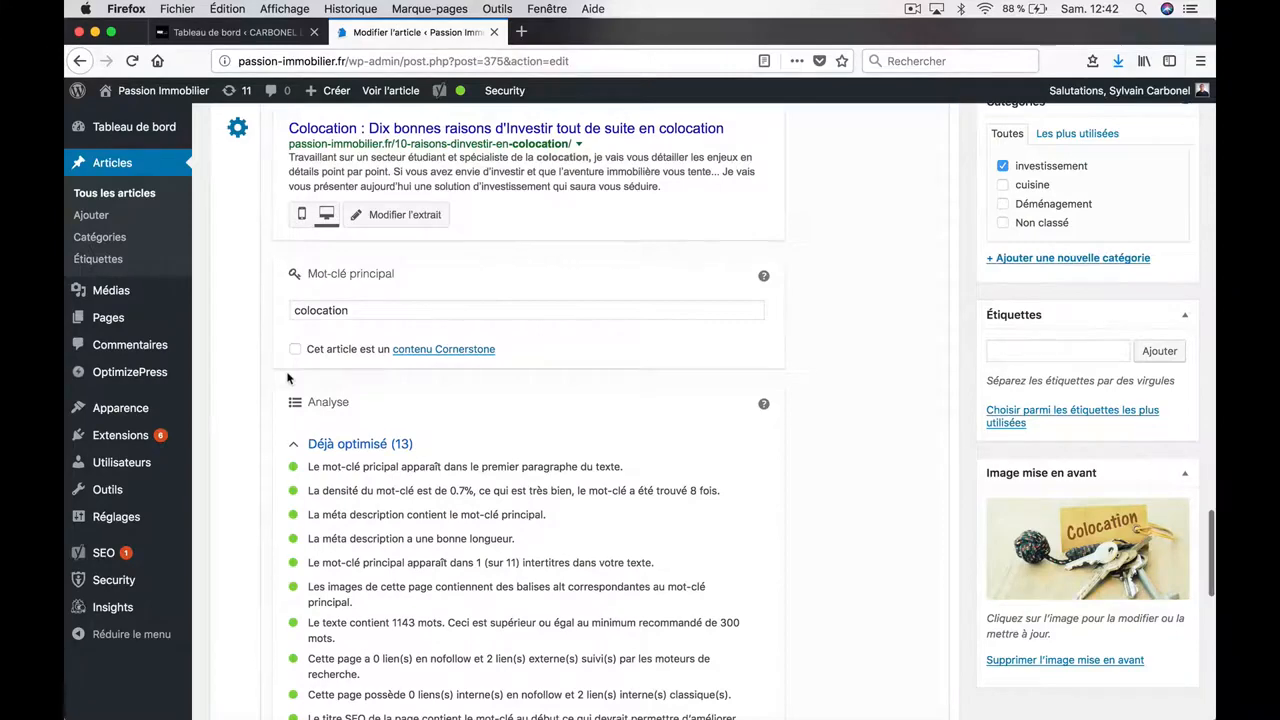
scroll(288, 377, "down", 2)
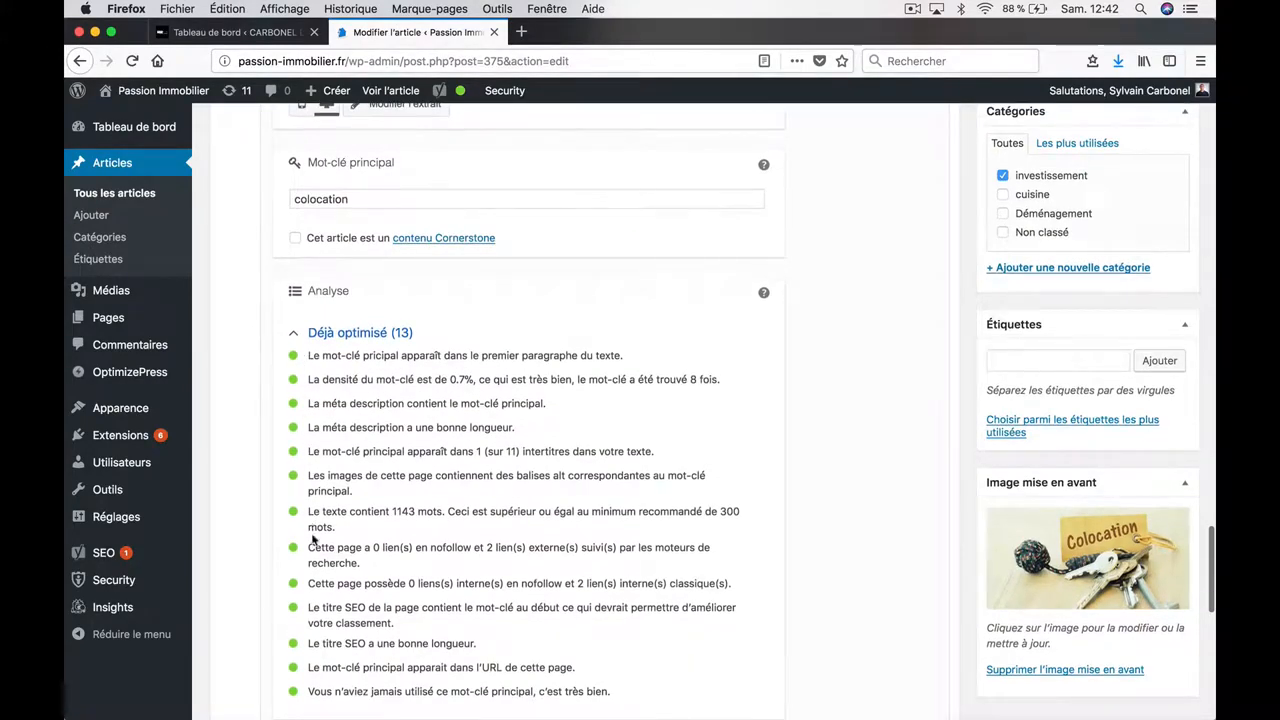
scroll(295, 665, "down", 3)
scroll(303, 678, "up", 3)
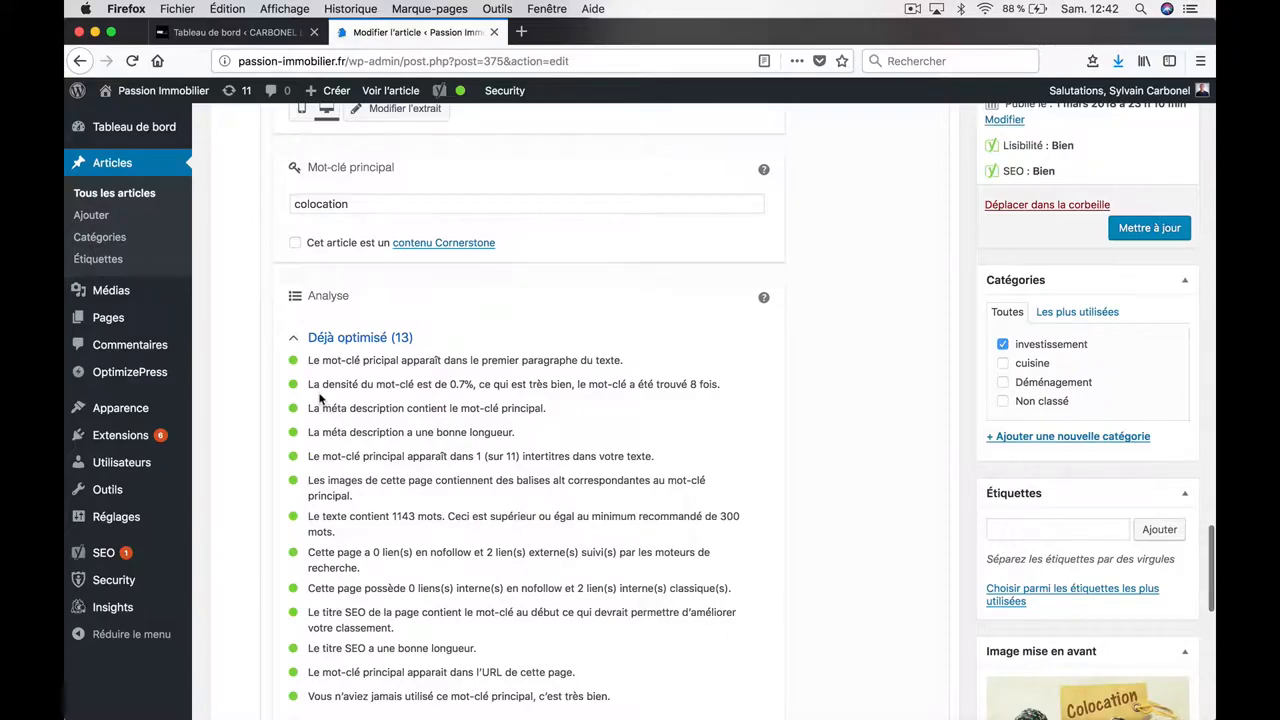
scroll(319, 397, "up", 10)
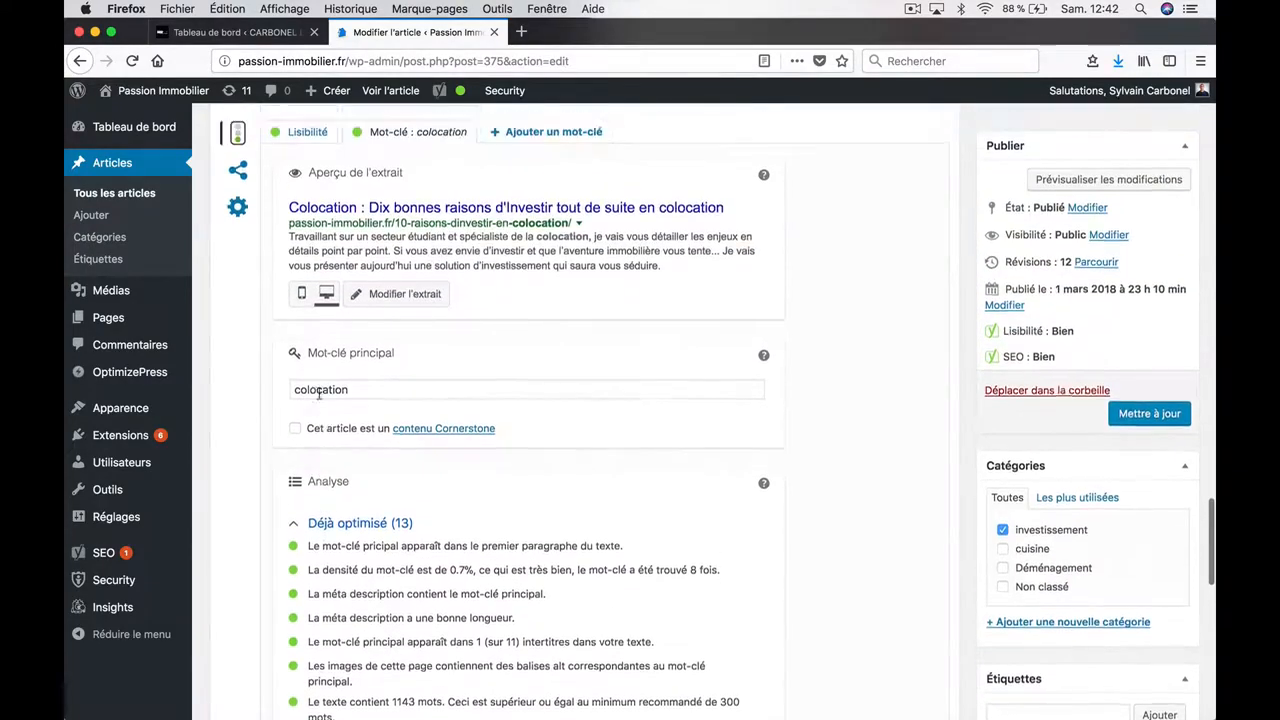
scroll(319, 393, "up", 6)
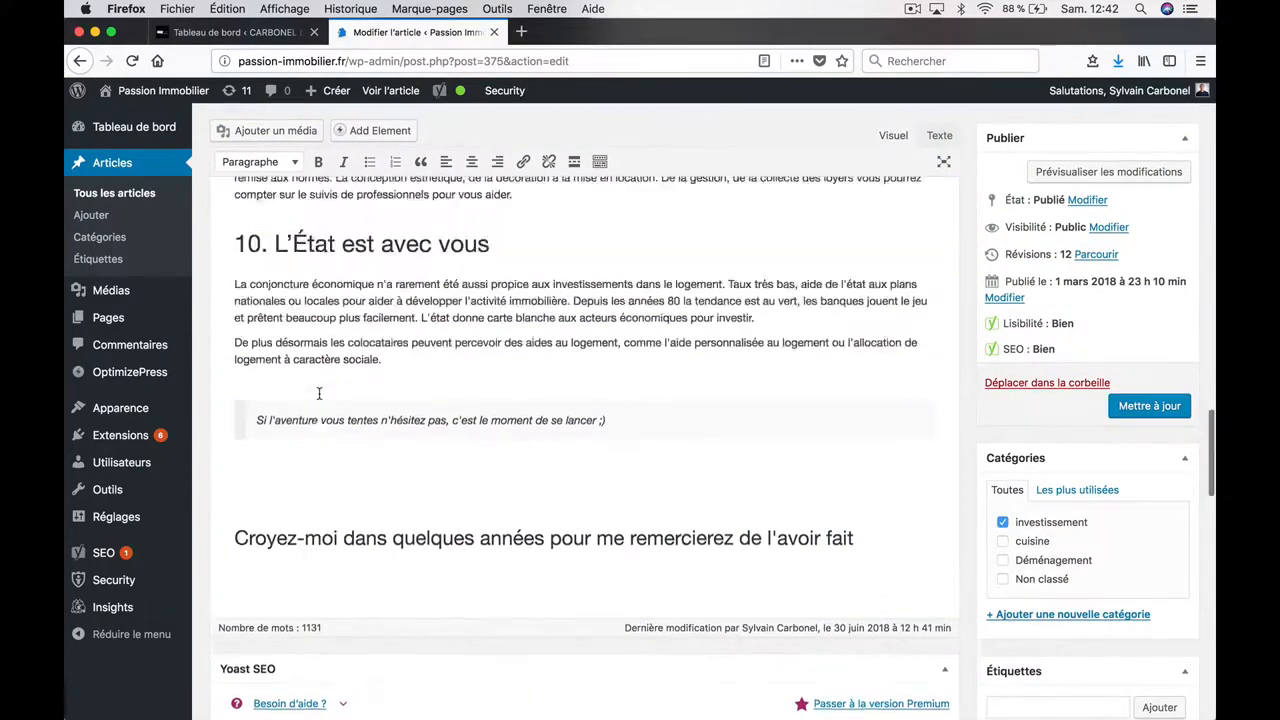
scroll(319, 393, "up", 10)
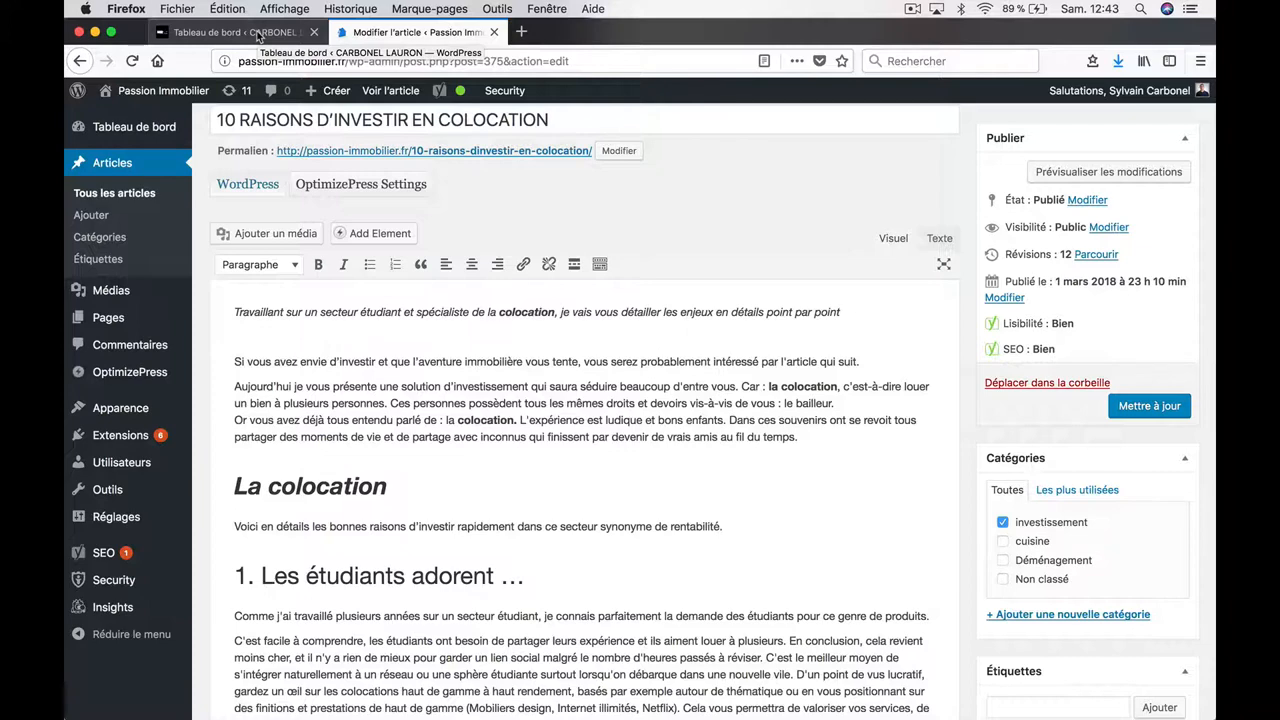
- Switch to the CARBONEL LAURON site's dashboard and start a new article there
left_click(258, 36)
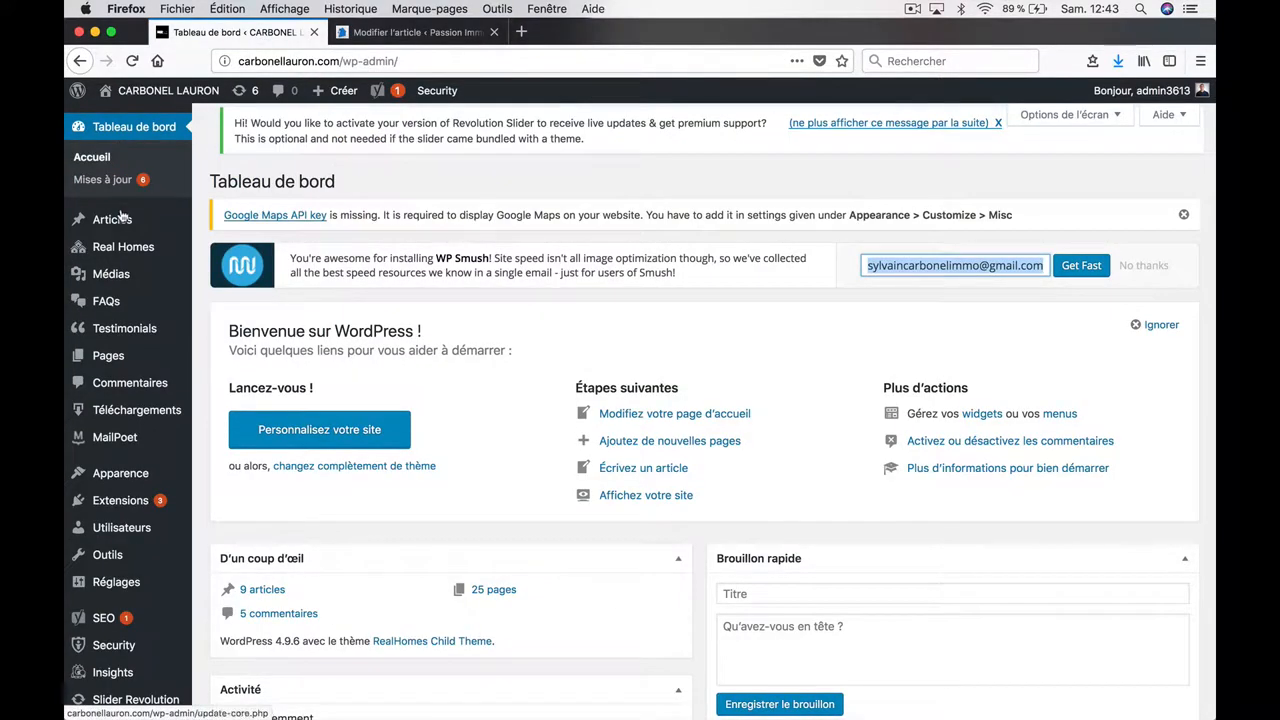
mouse_move(120, 218)
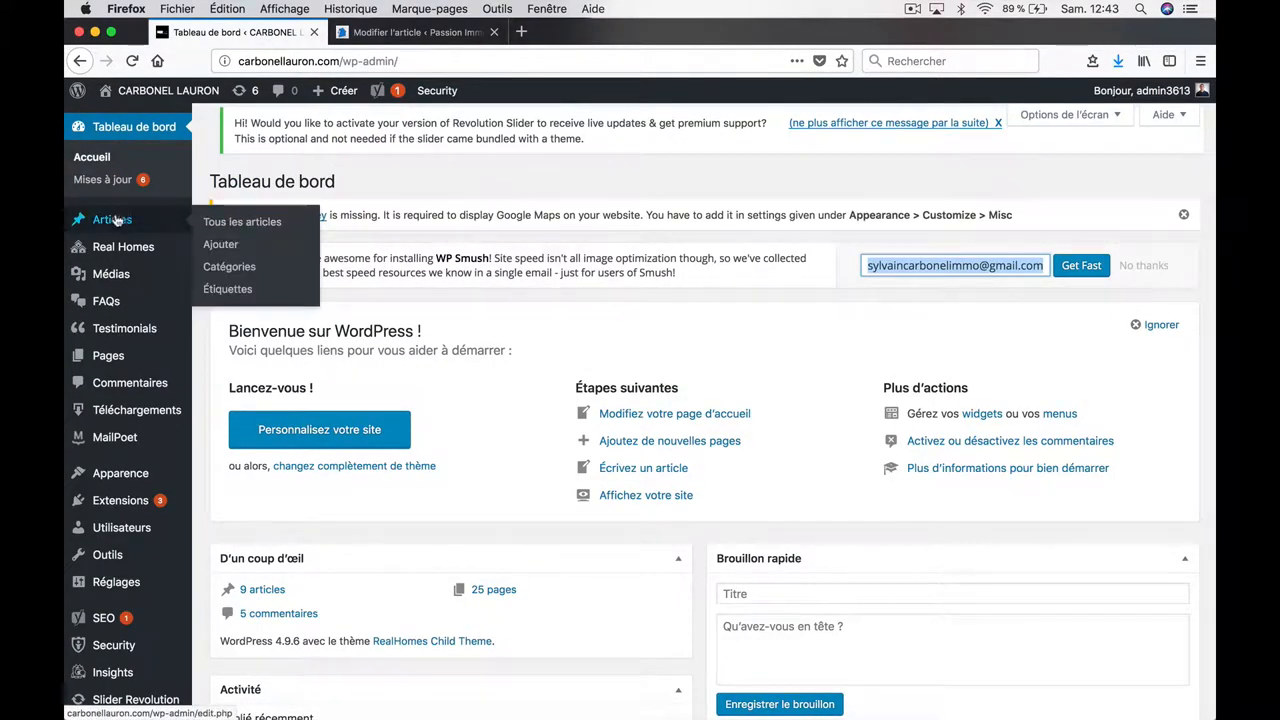
left_click(221, 244)
- Copy the entire body of the Passion Immobilier article into the new article on the CARBONEL LAURON site
left_click(415, 32)
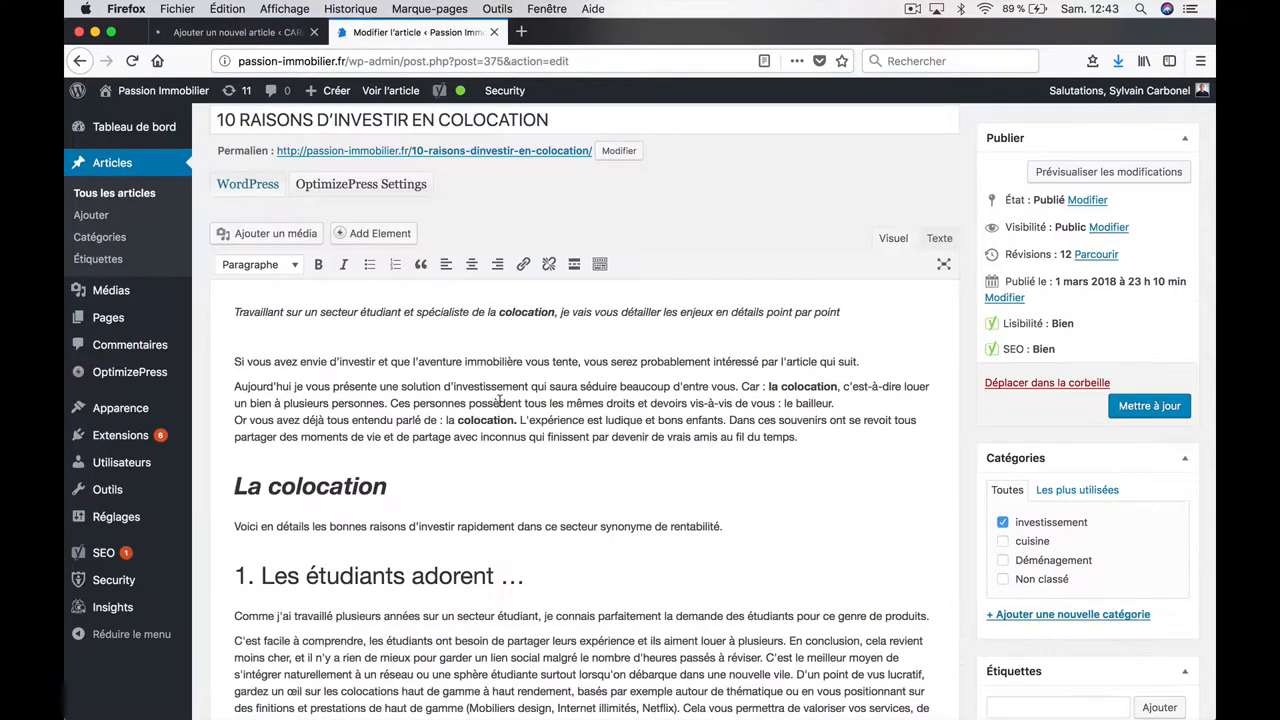
key("super+a")
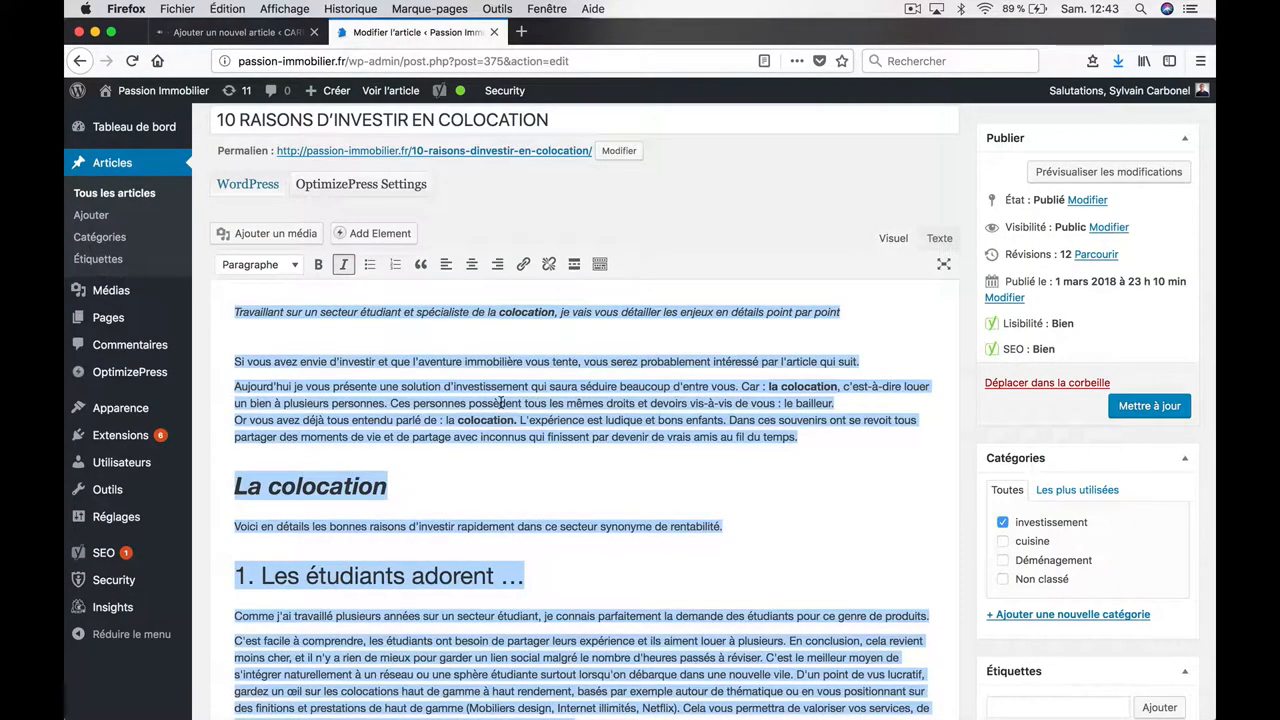
left_click(230, 32)
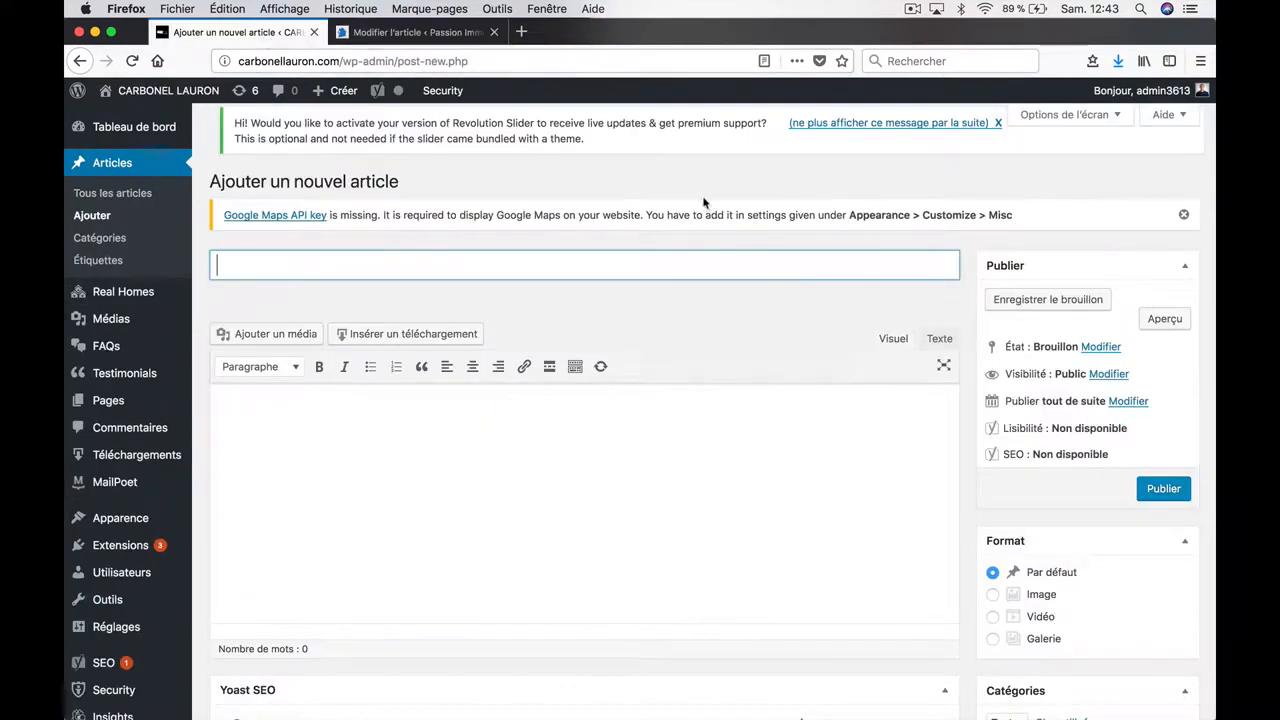
mouse_move(165, 92)
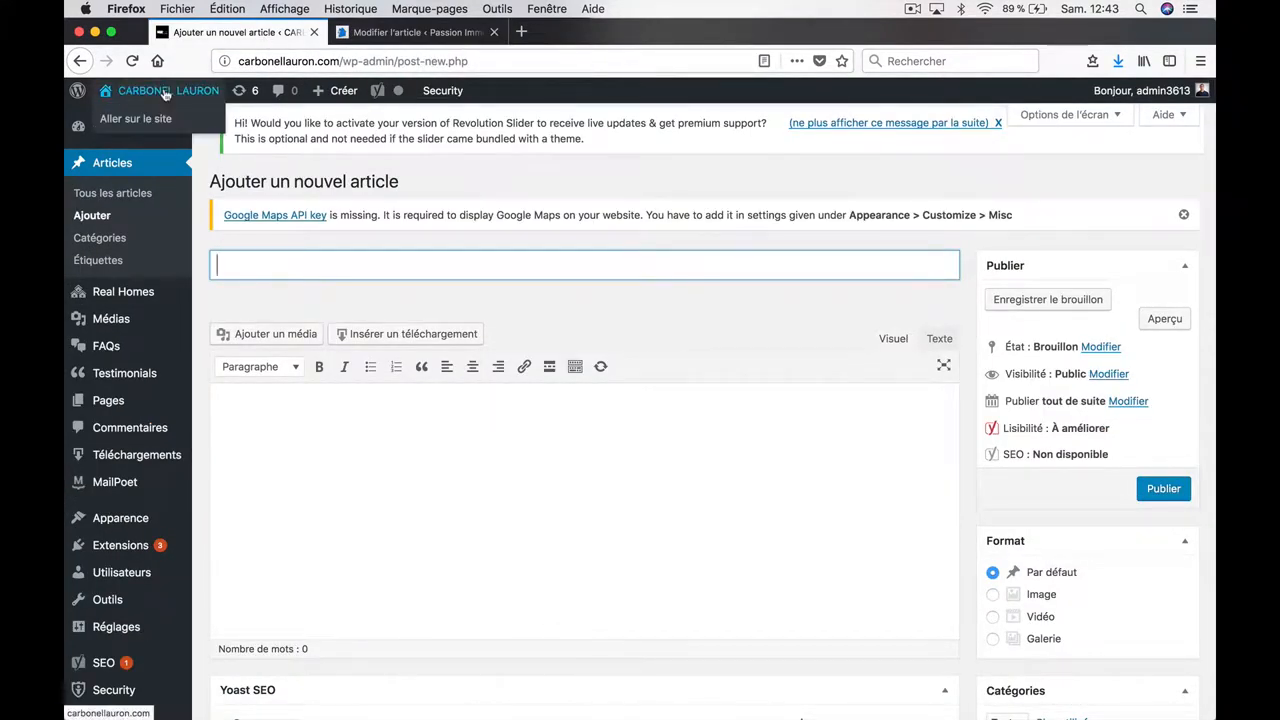
left_click(317, 459)
key("super+v")
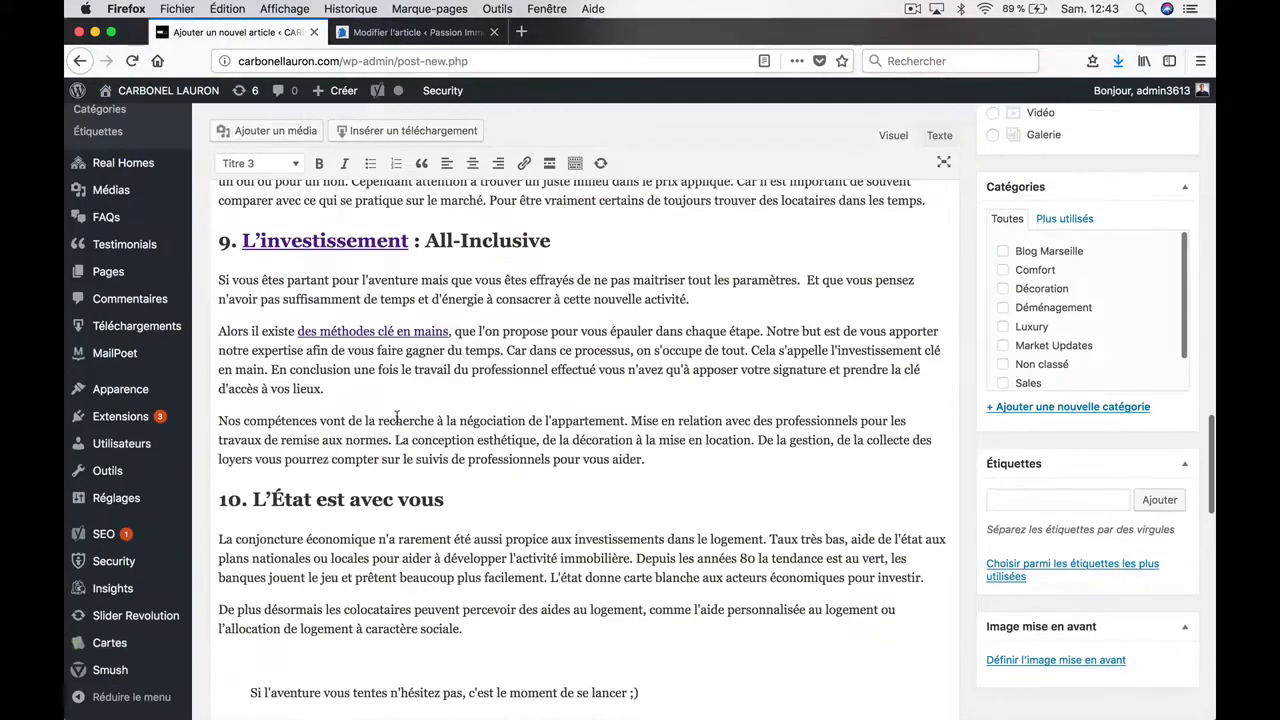
scroll(396, 417, "down", 2)
scroll(396, 417, "up", 15)
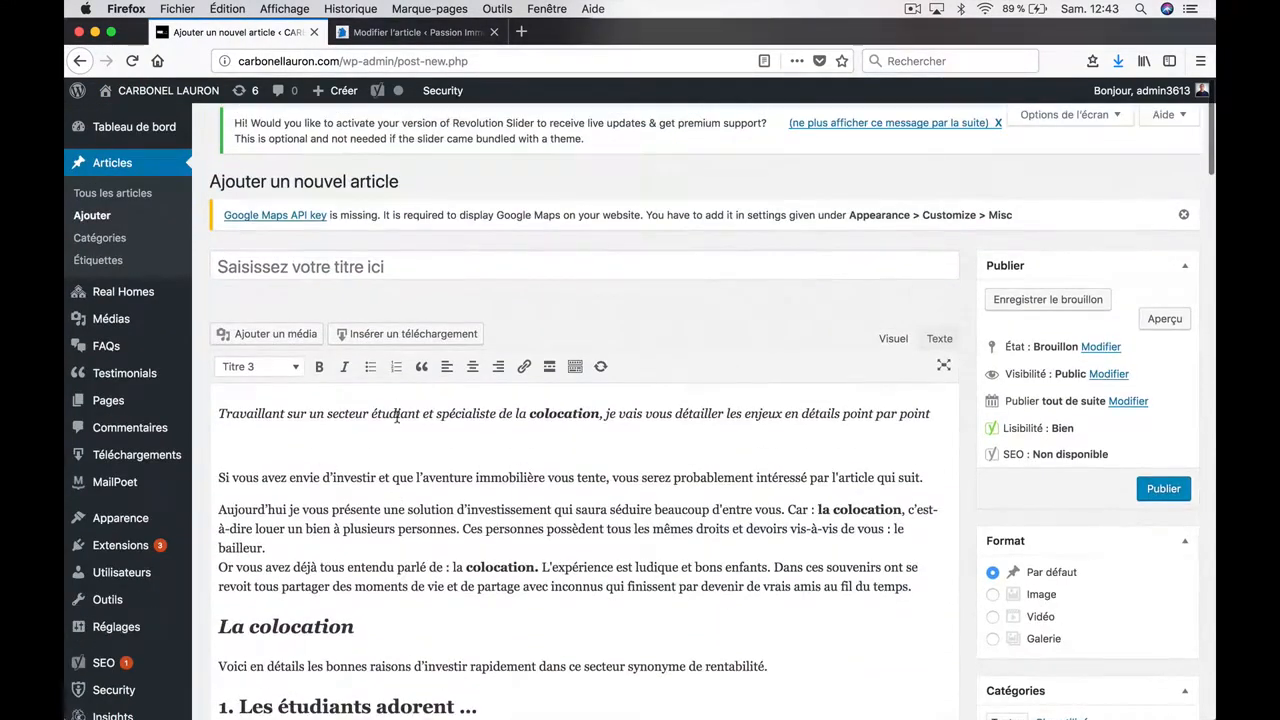
- Copy the title "10 RAISONS D'INVESTIR EN COLOCATION" from the Passion Immobilier article into the new article's title
left_click(430, 32)
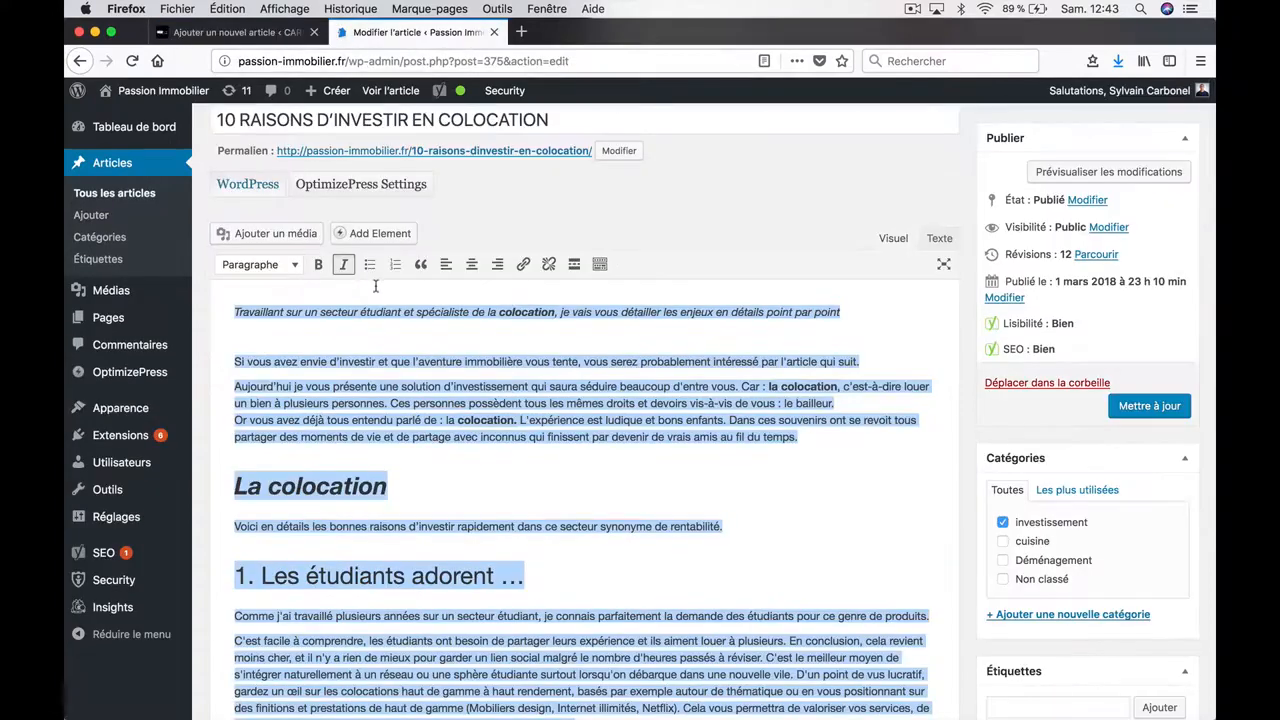
scroll(368, 262, "up", 3)
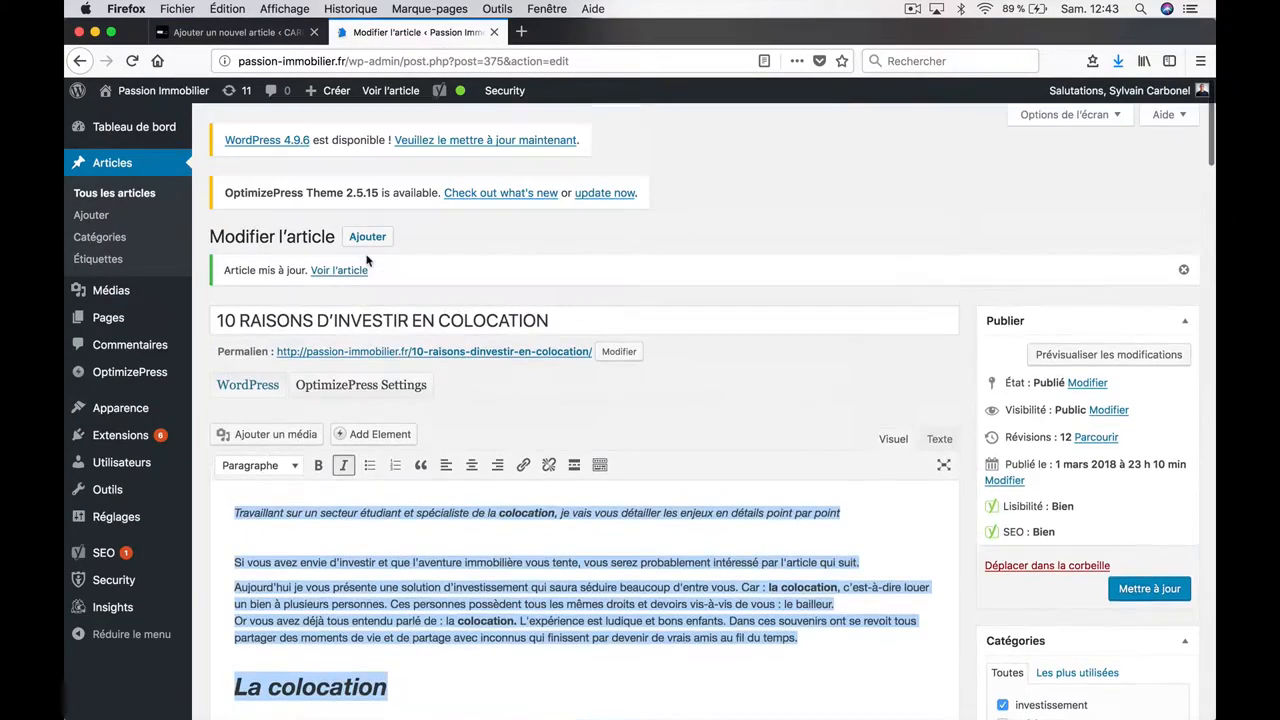
triple_click(375, 321)
key("ctrl+c")
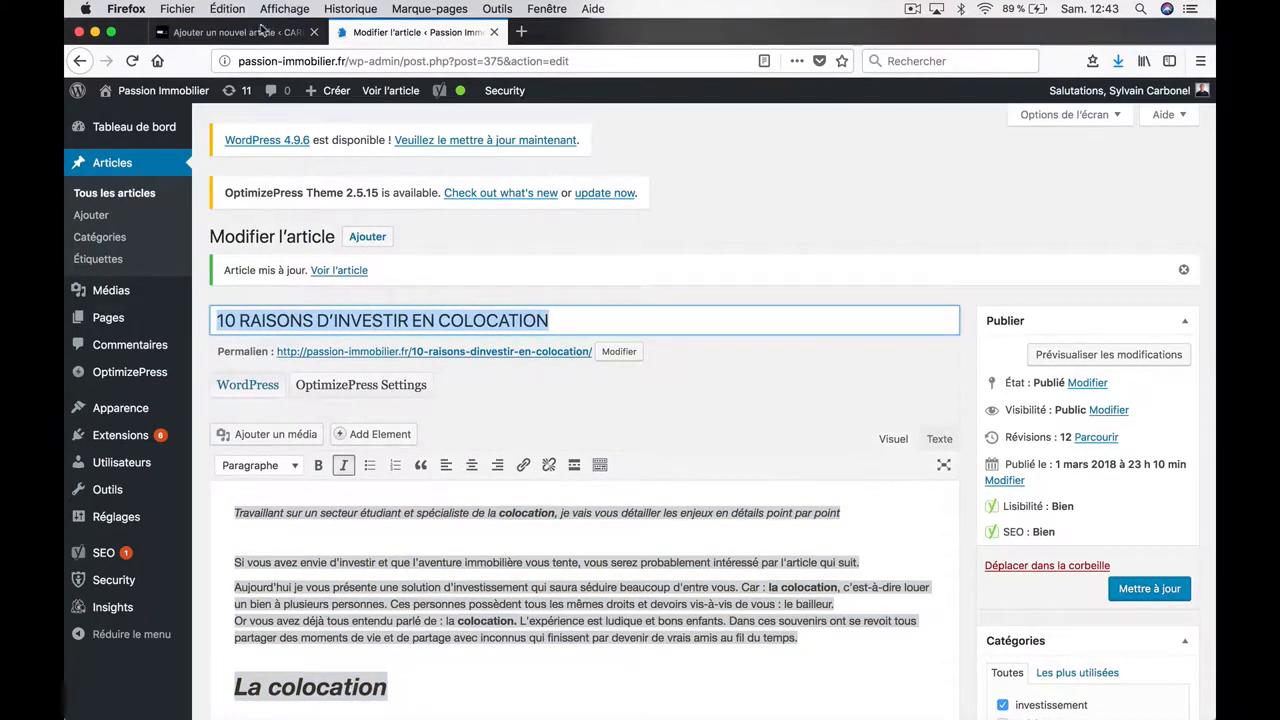
key("ctrl+Tab")
left_click(351, 276)
key("ctrl+v")
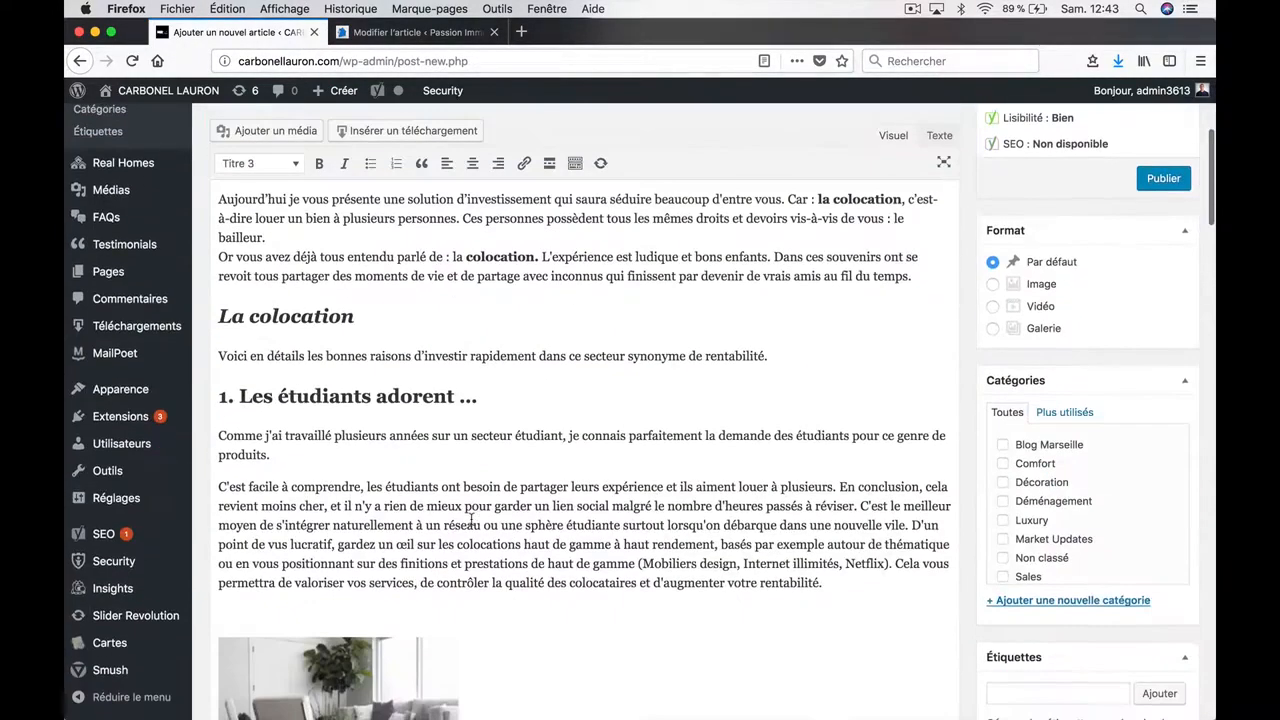
scroll(995, 405, "down", 3)
- Check the original article's header on Passion Immobilier, and set the new article's format to Image
left_click(415, 32)
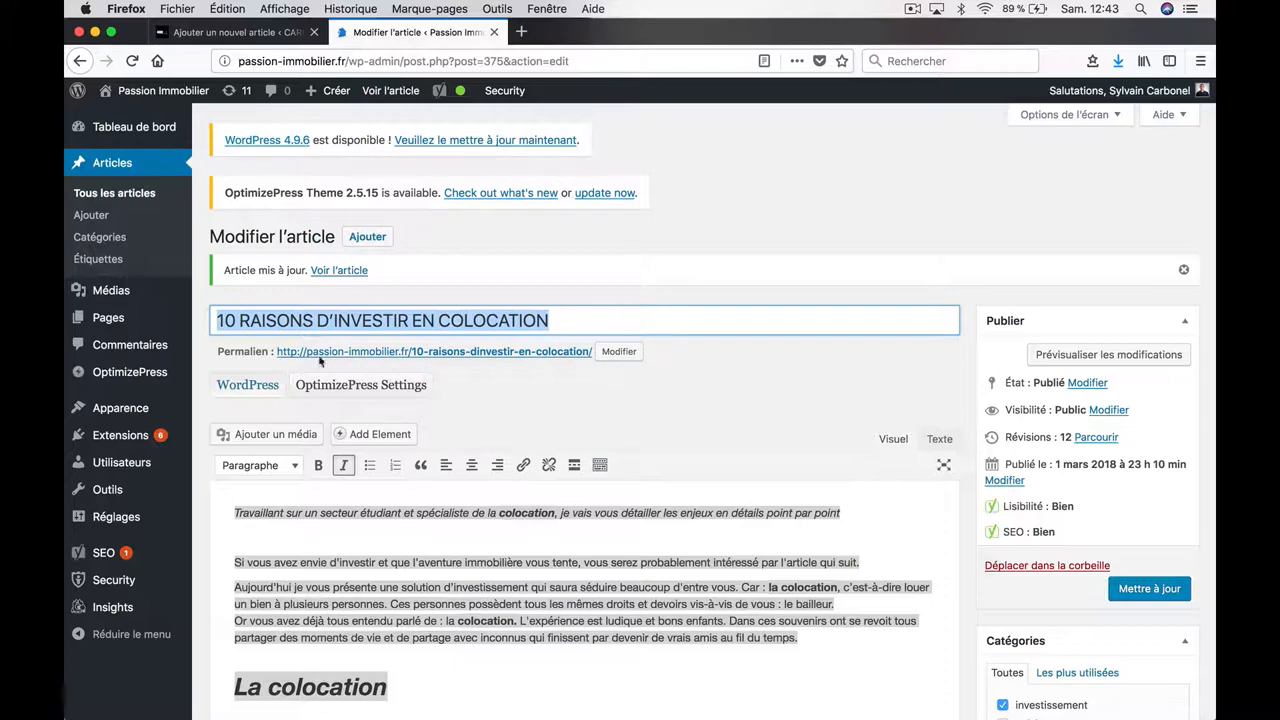
left_click(240, 32)
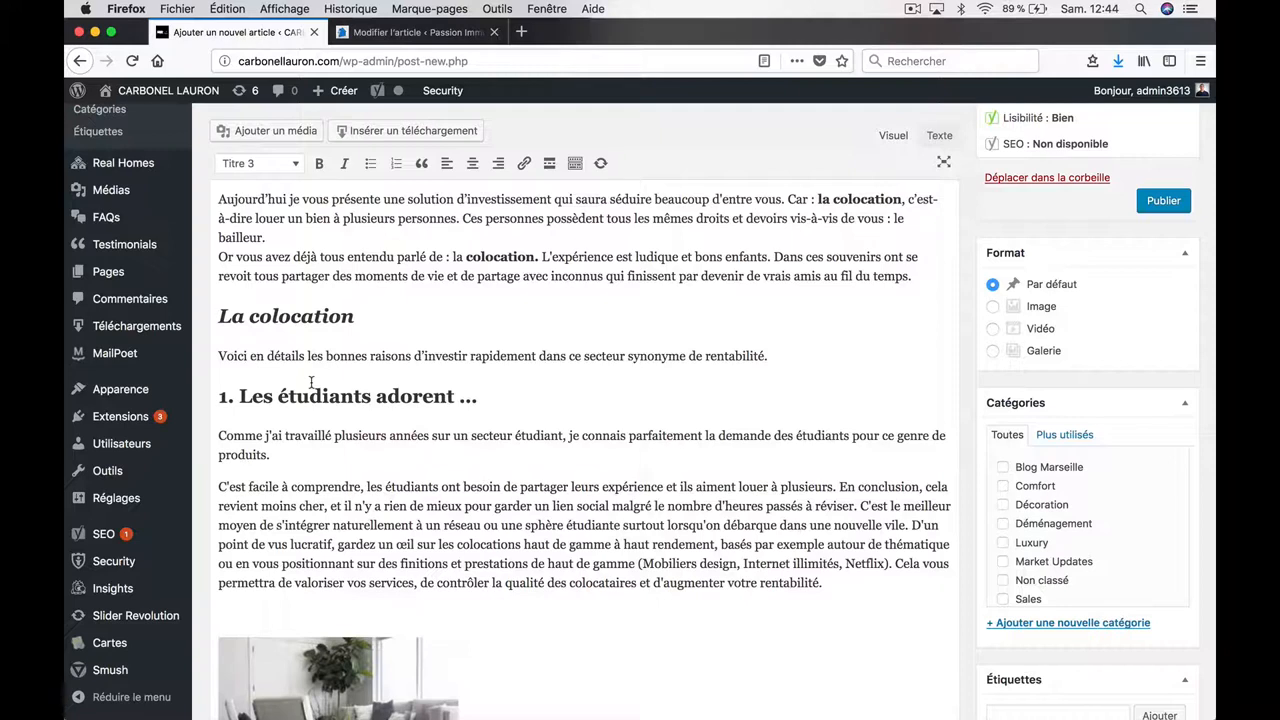
left_click(992, 307)
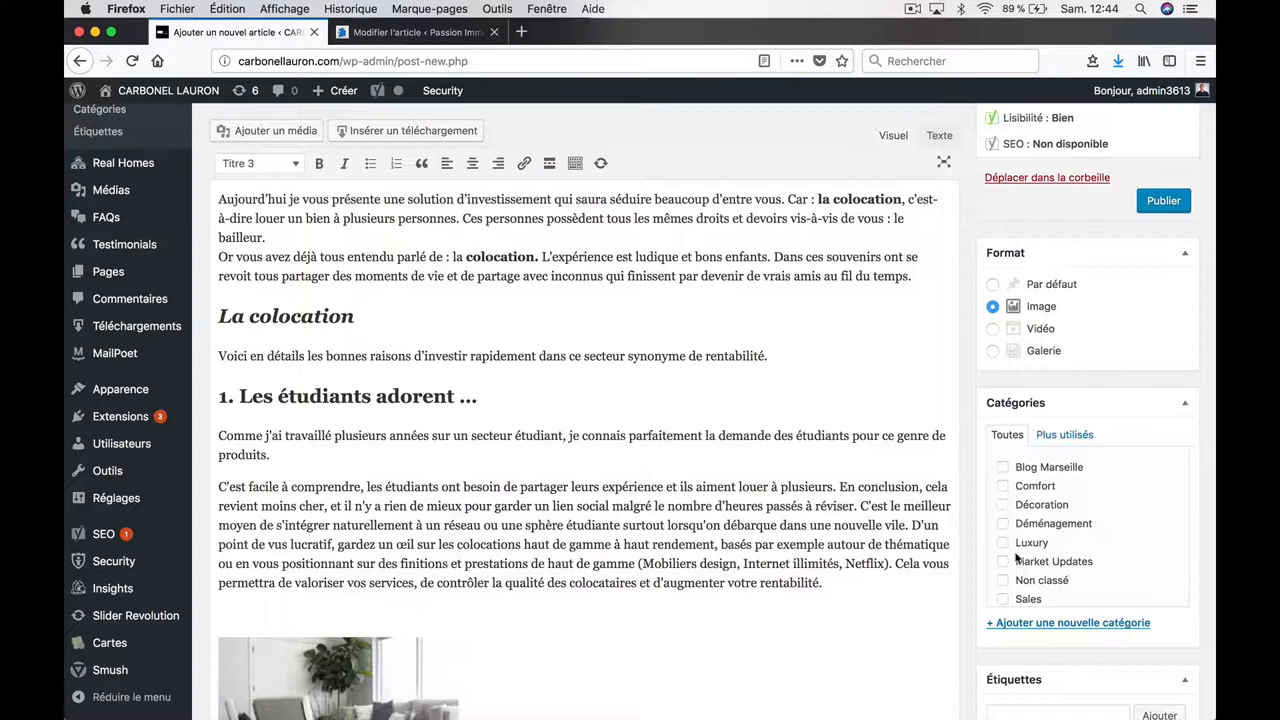
- Open the new category form for the article and enter "investissement" as the category name
left_click(1040, 624)
type("in")
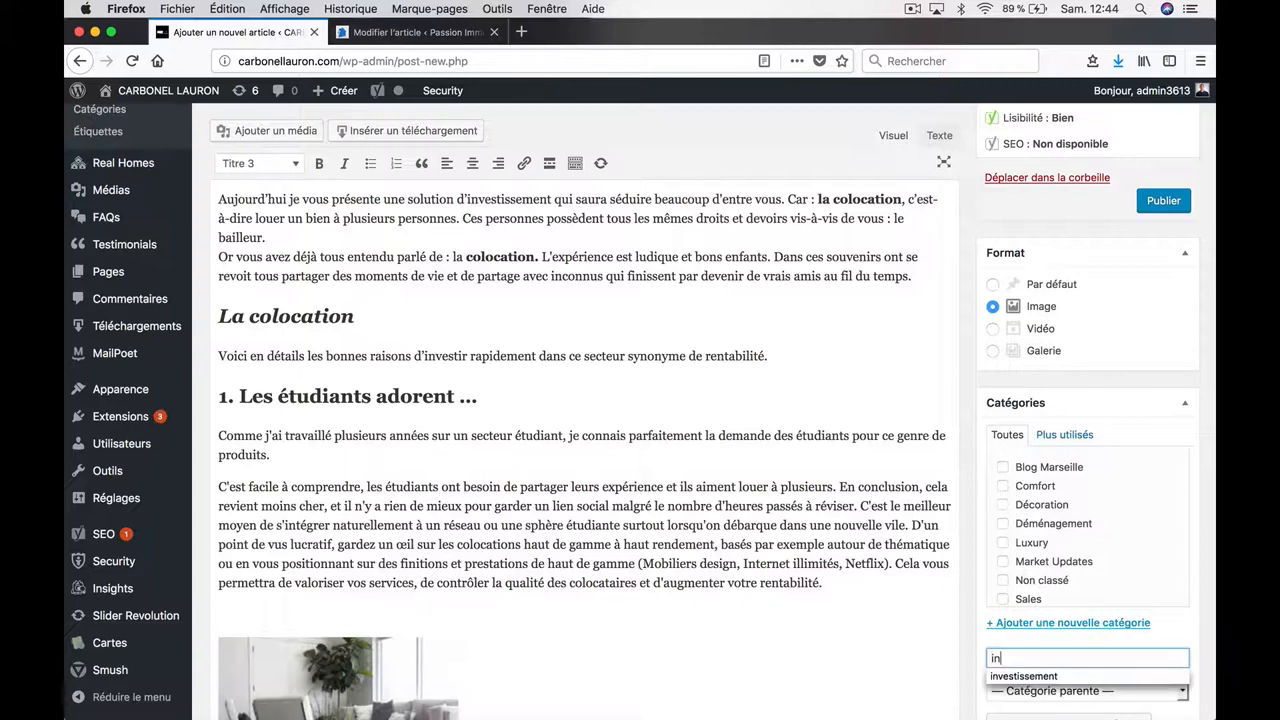
type("vestiss")
left_click(1048, 677)
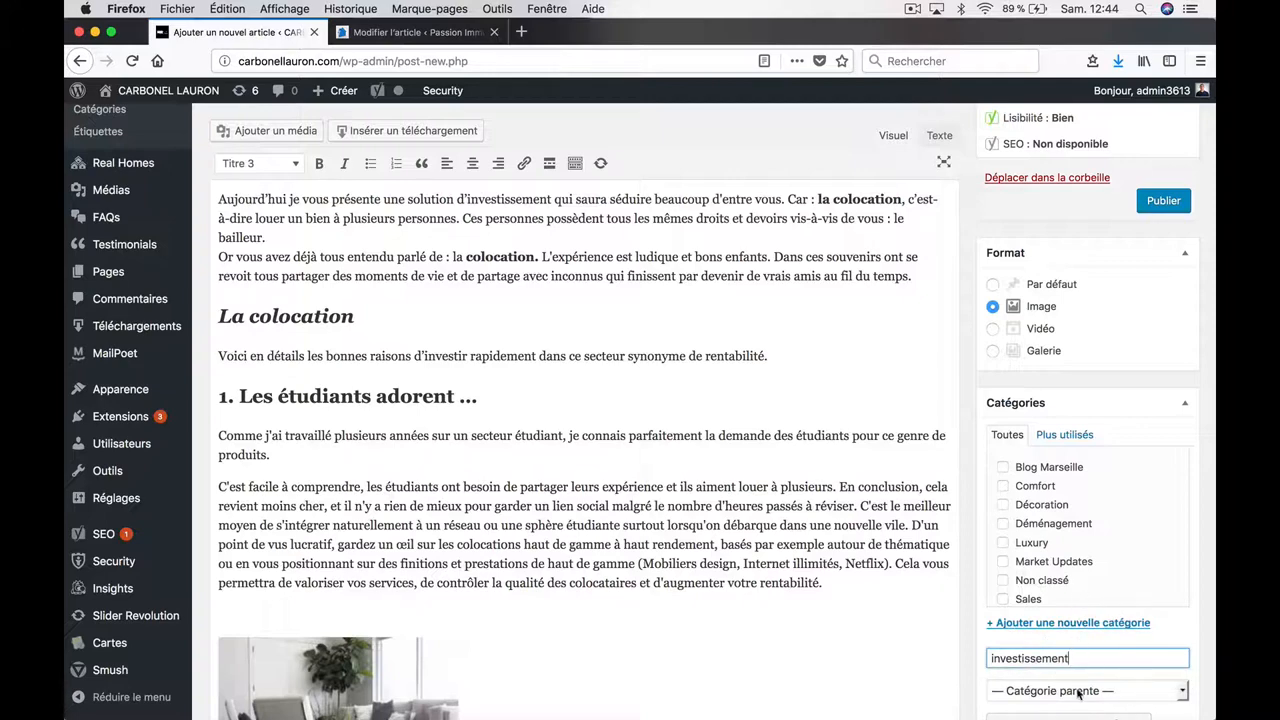
scroll(1075, 642, "down", 1)
- Look through the existing categories and add the new "investissement" category without a parent category
left_click(1075, 551)
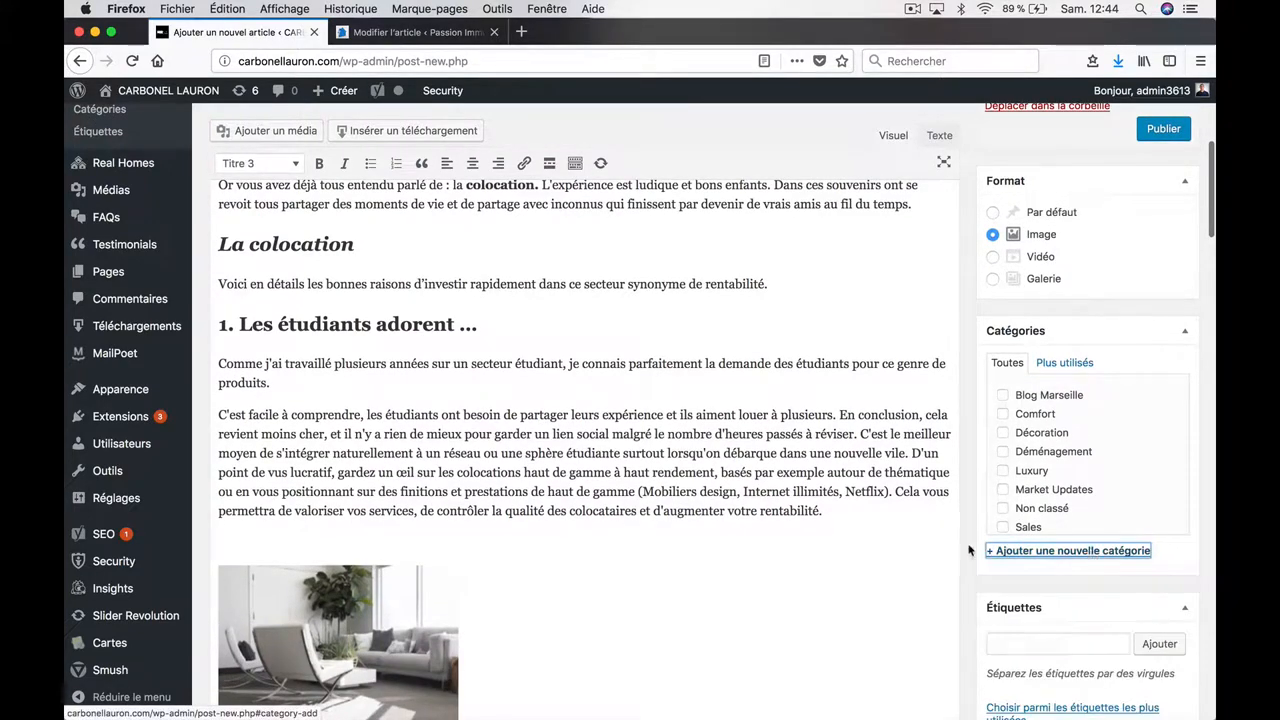
scroll(1048, 455, "up", 1)
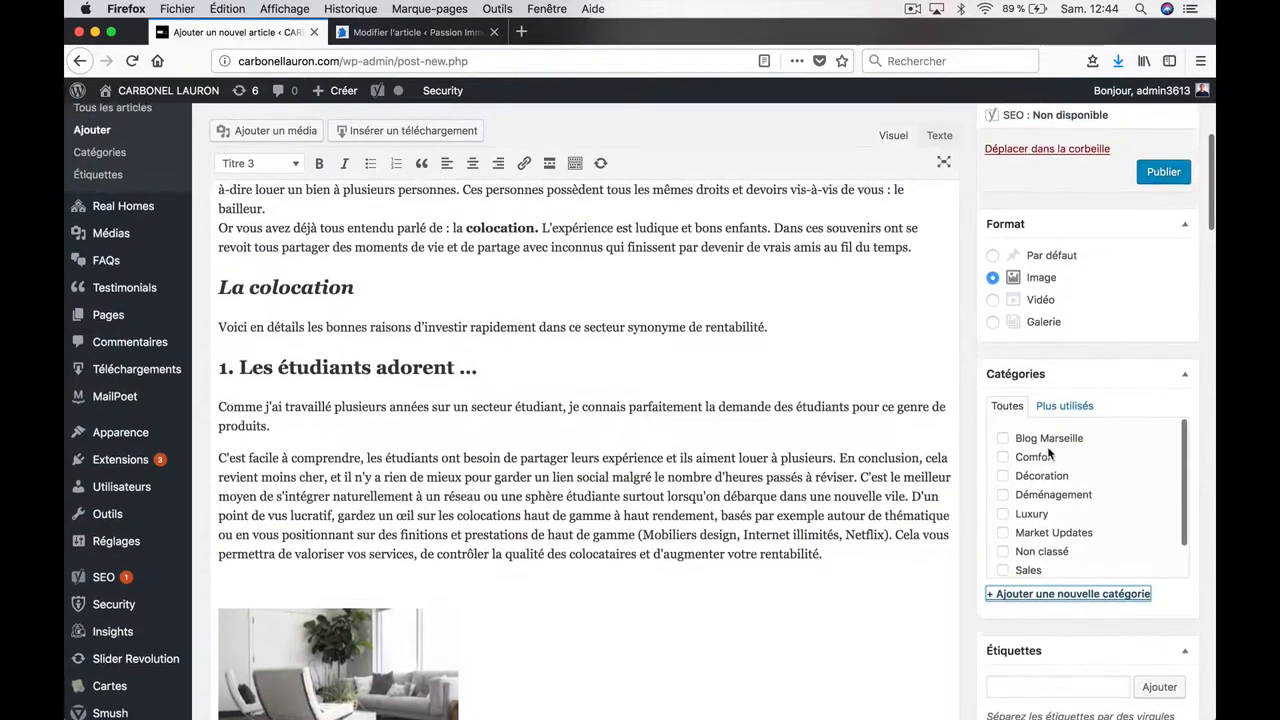
scroll(1048, 455, "down", 3)
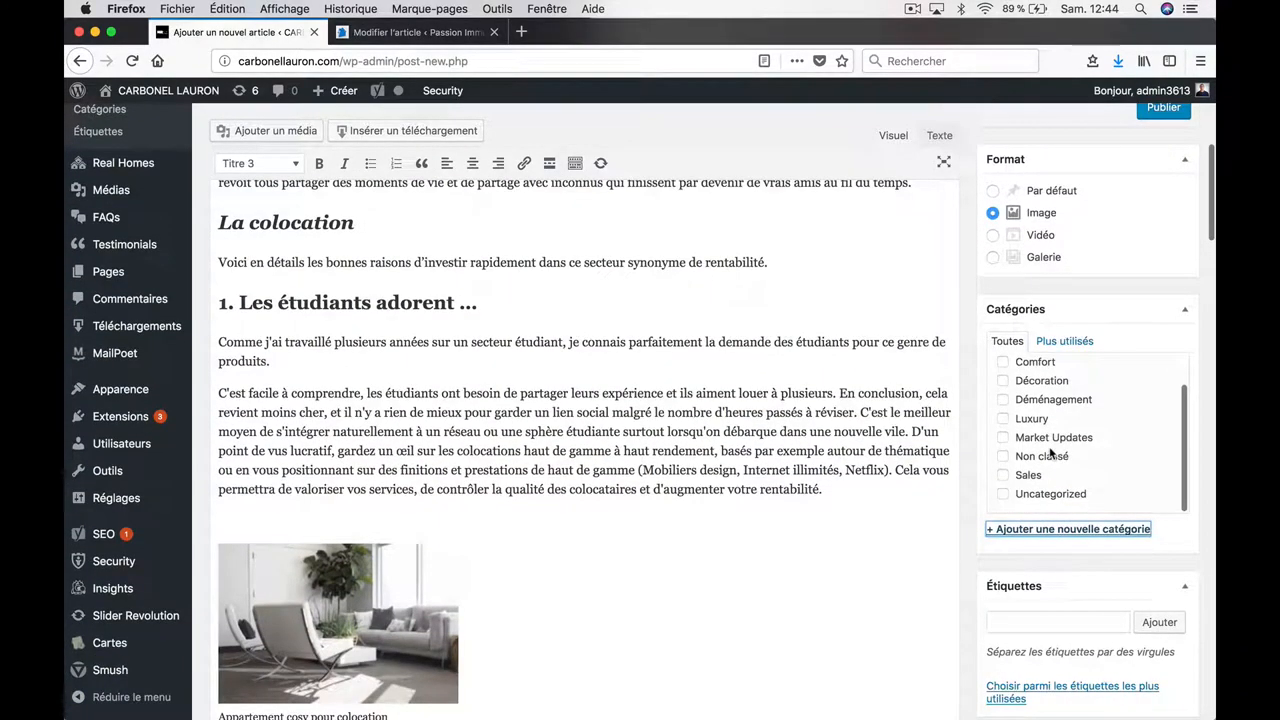
scroll(1050, 453, "up", 2)
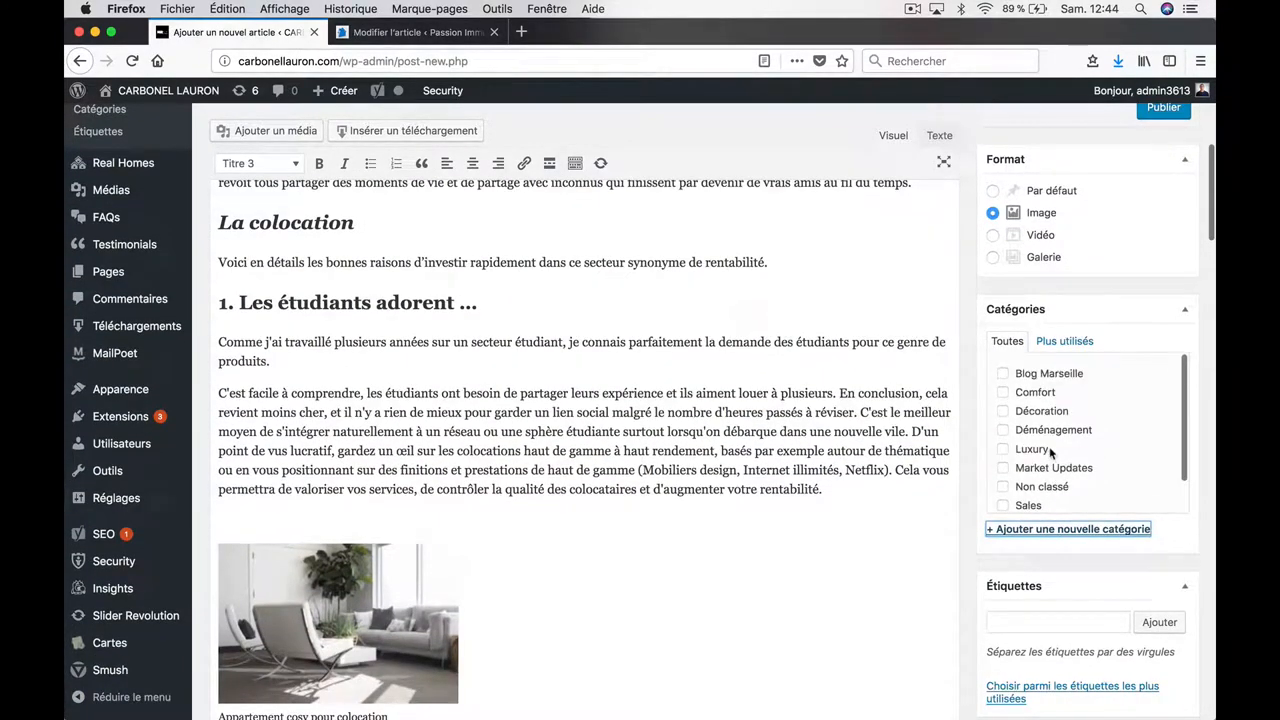
left_click(1053, 531)
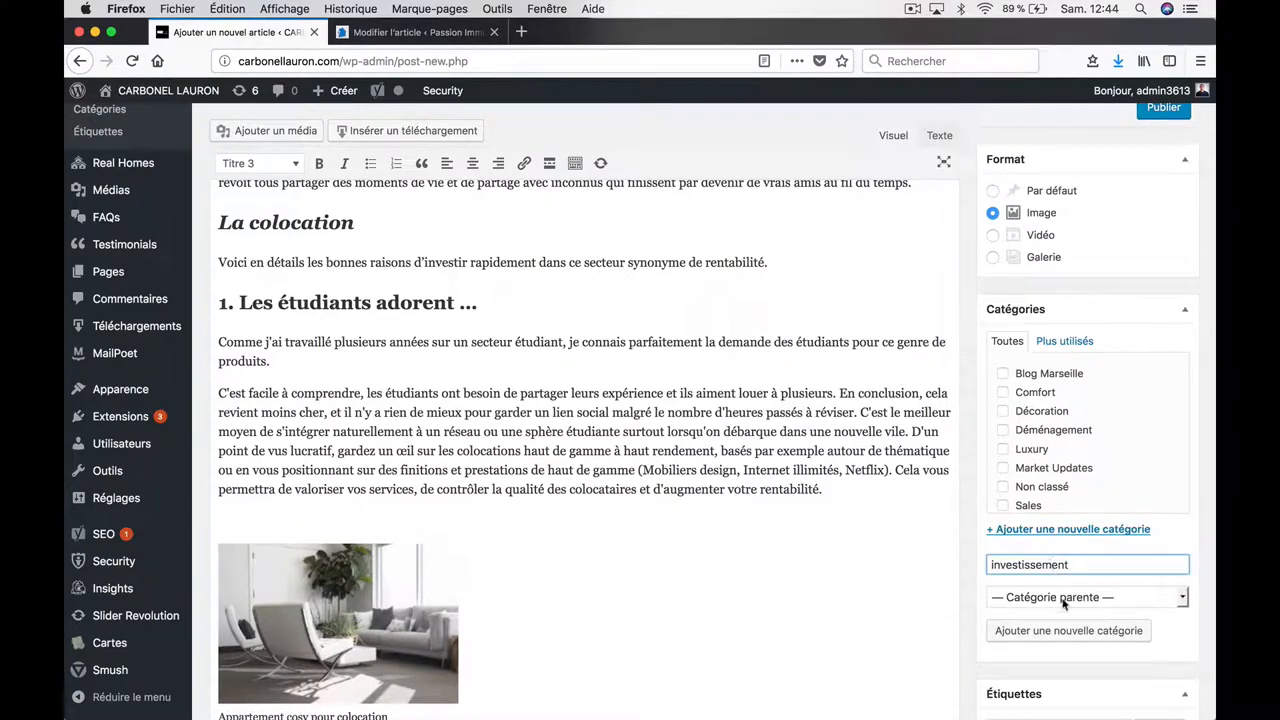
left_click(1063, 603)
left_click(963, 605)
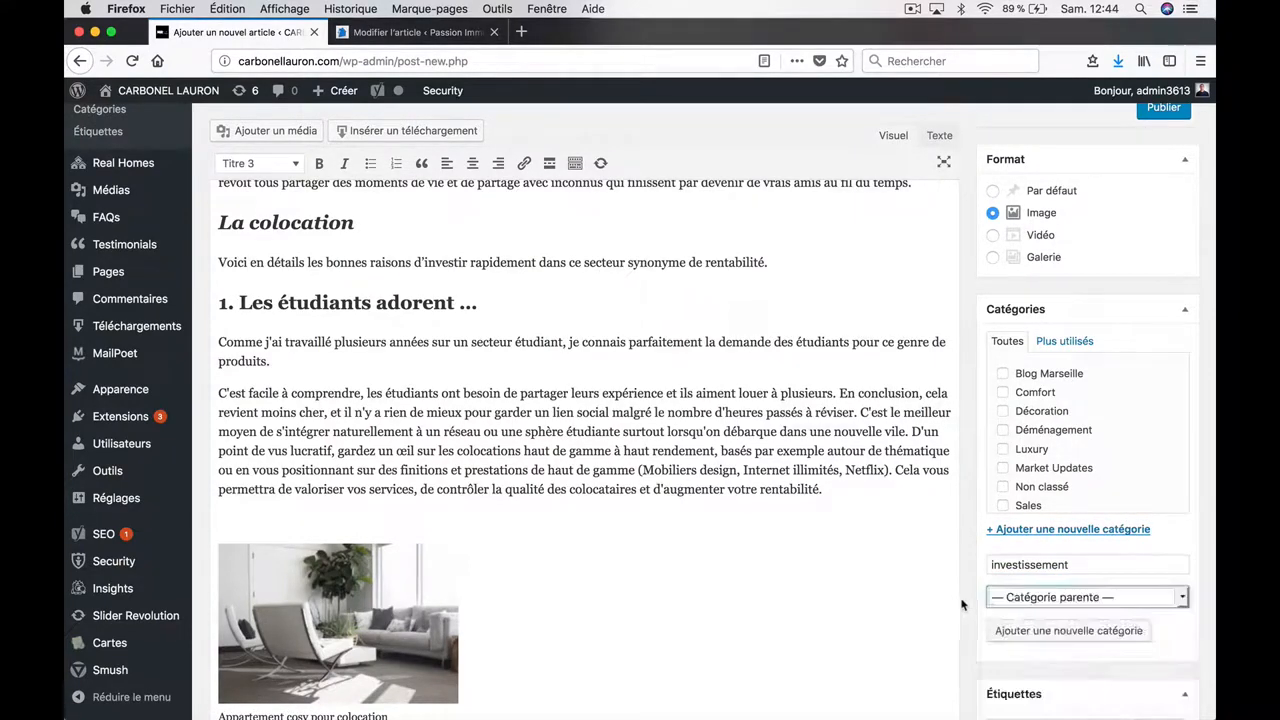
left_click(1030, 630)
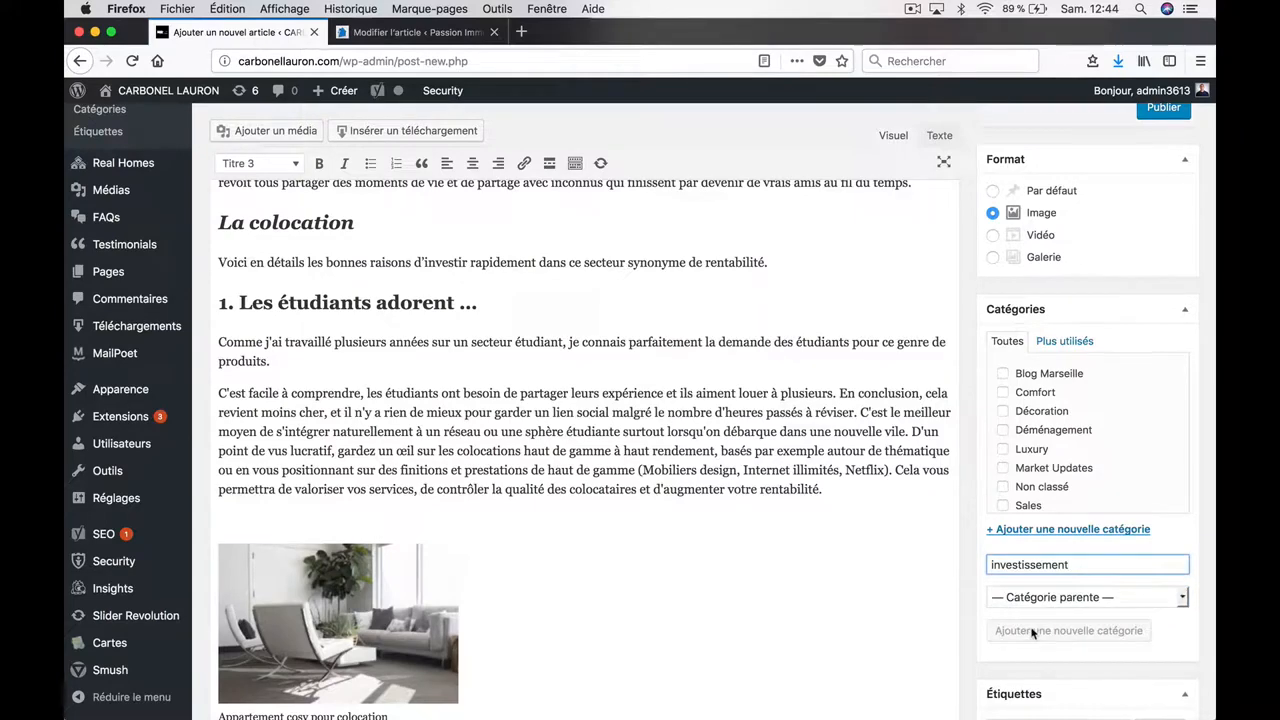
left_click(877, 460)
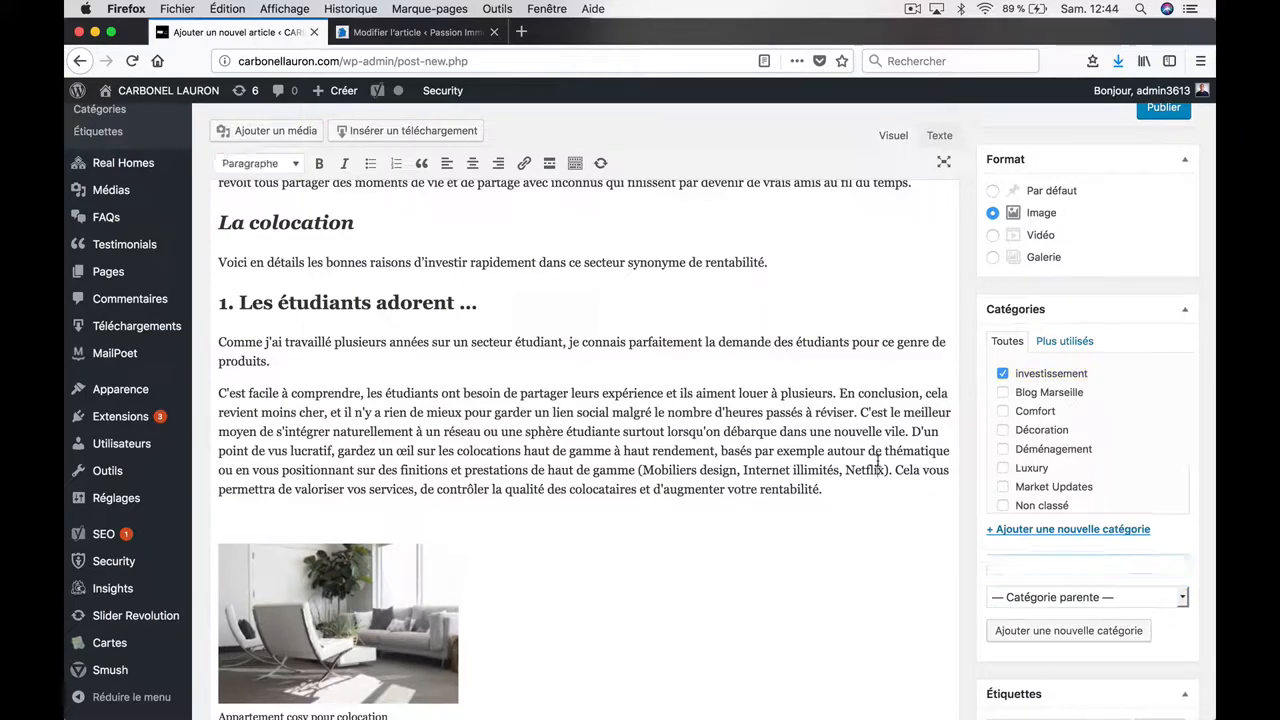
- Set the living-room image's alternative text to "Appartement design et cosy pour colocataires" and its caption to "Appartement cosy et agréable pour colocation"
scroll(877, 460, "down", 2)
scroll(877, 460, "down", 1)
left_click(371, 541)
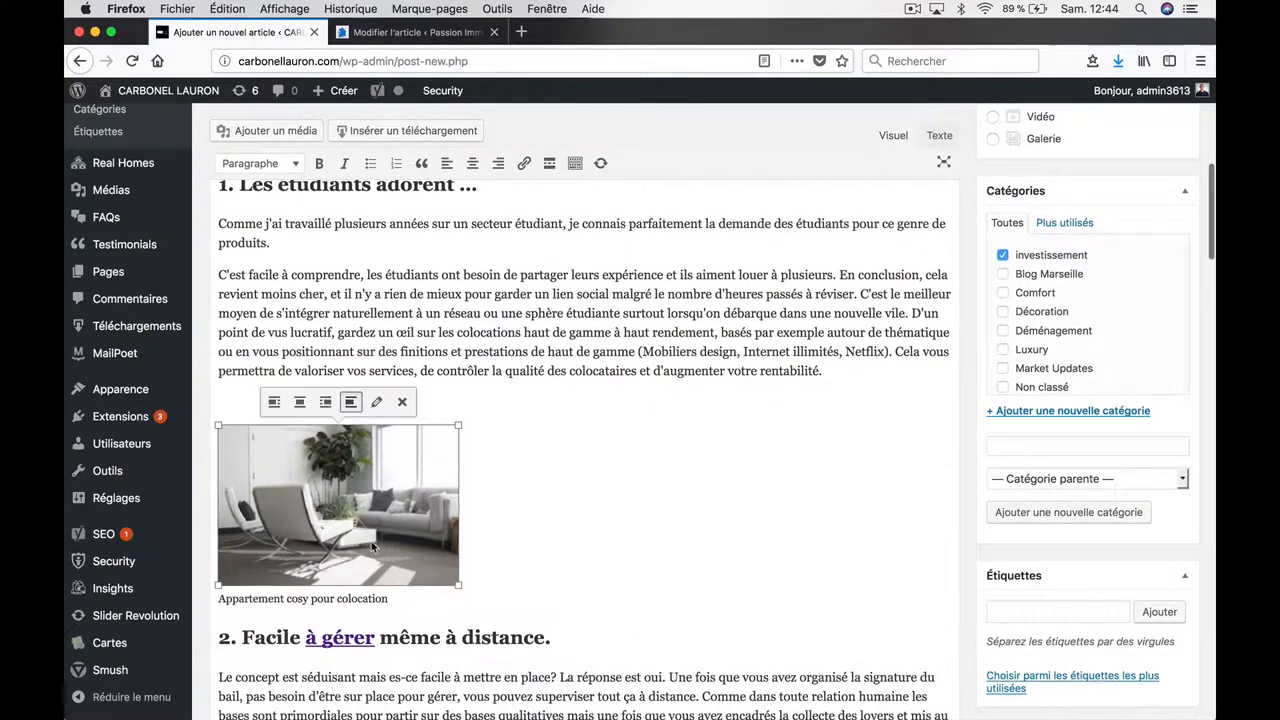
left_click(375, 404)
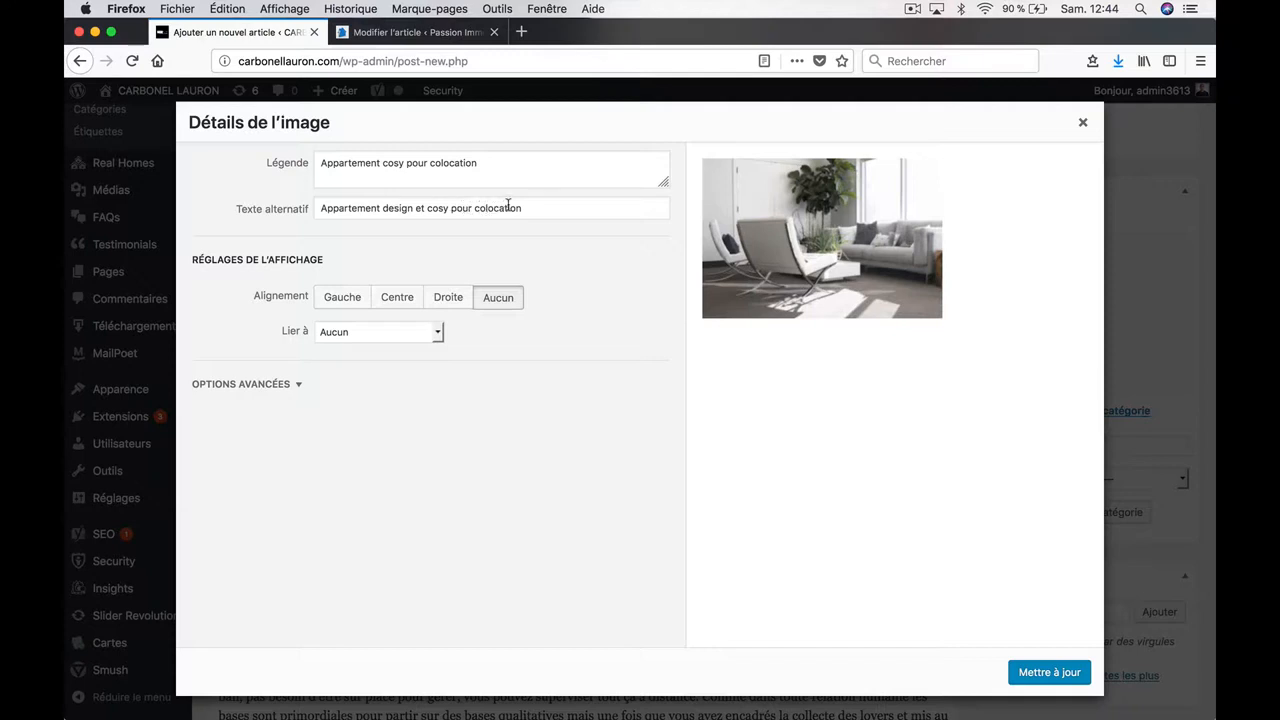
left_click_drag(506, 208, 542, 214)
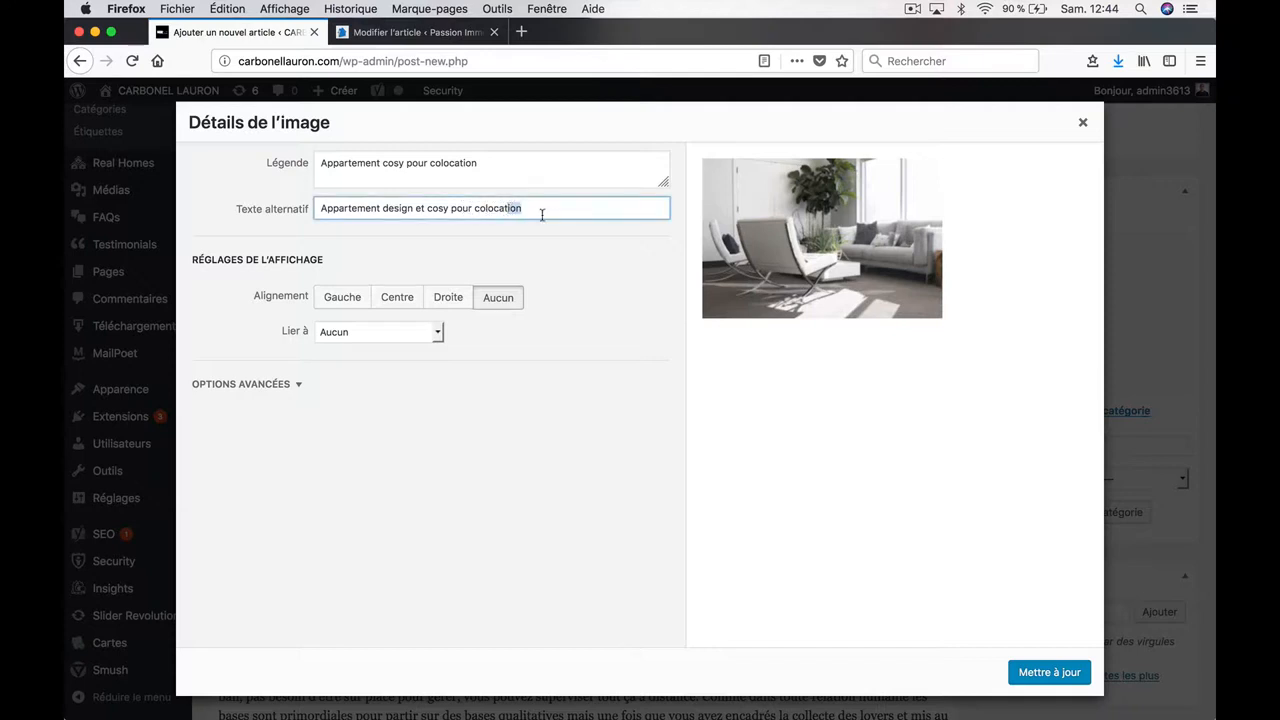
type("aires")
left_click(384, 162)
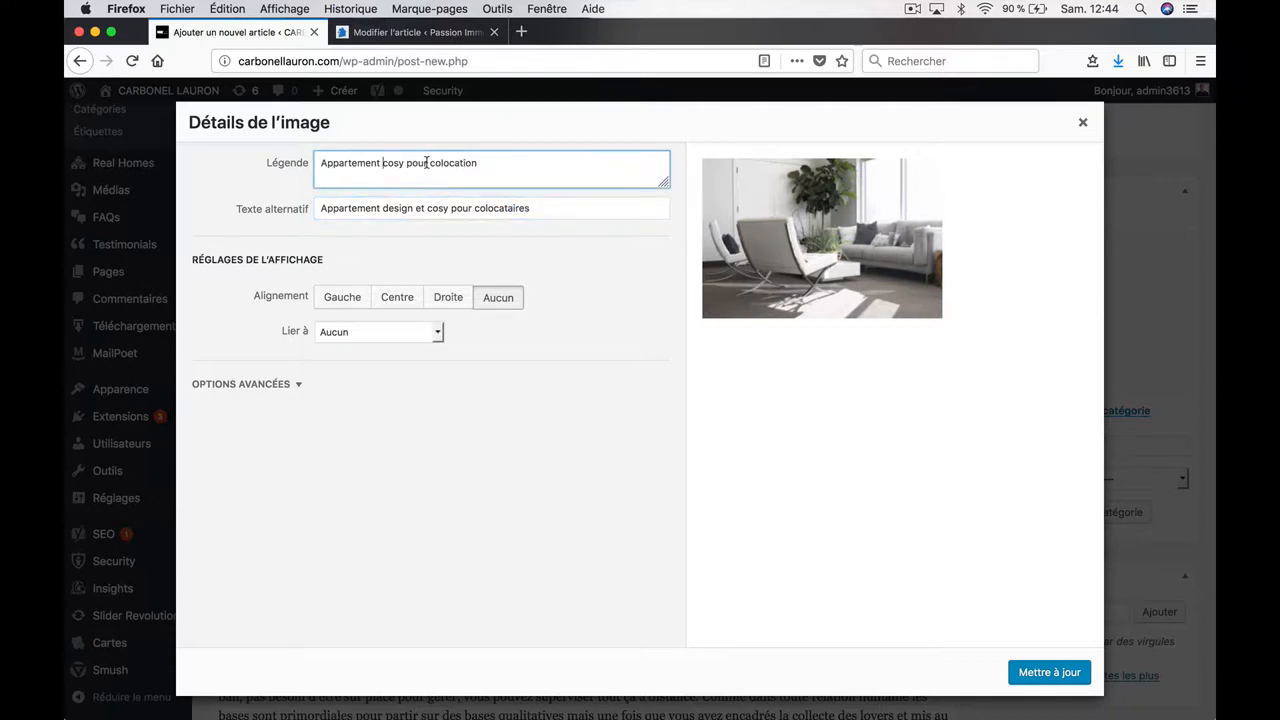
type("et agréable")
left_click(1050, 673)
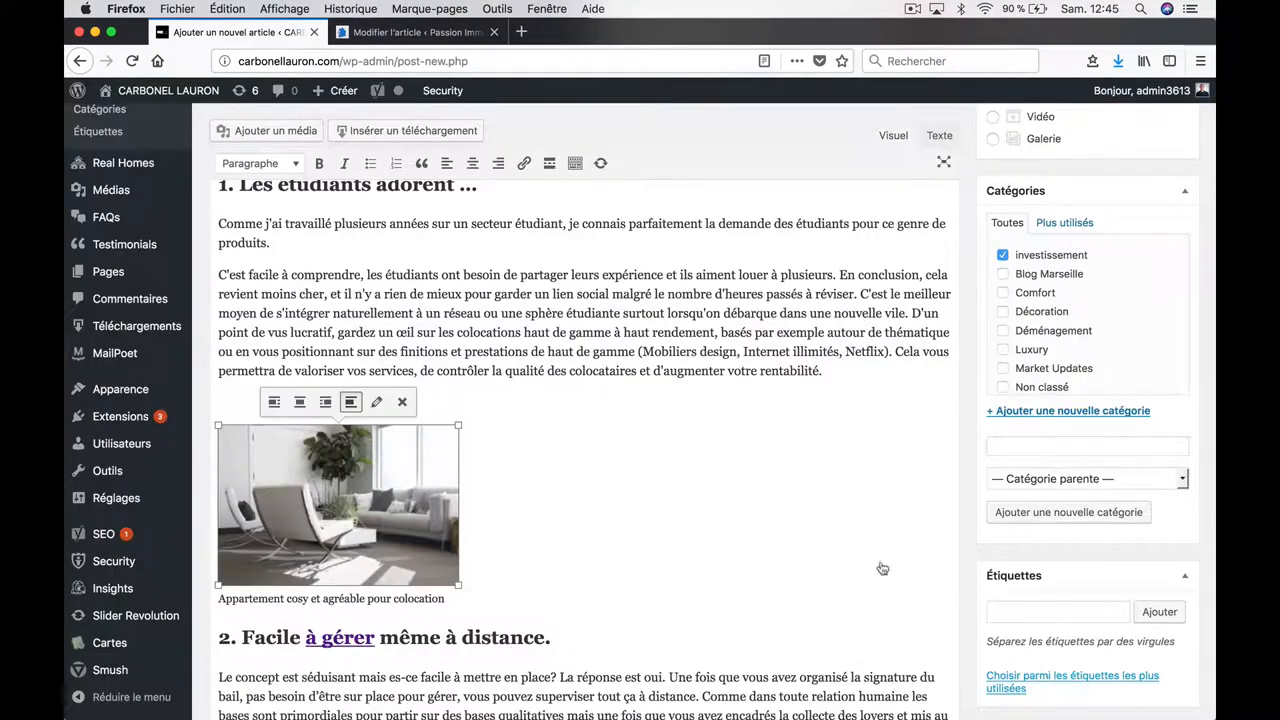
- Review the new article through to its closing line, checking the link on "Une rentabilité" in heading 7 and the original article's title and permalink
scroll(688, 509, "up", 5)
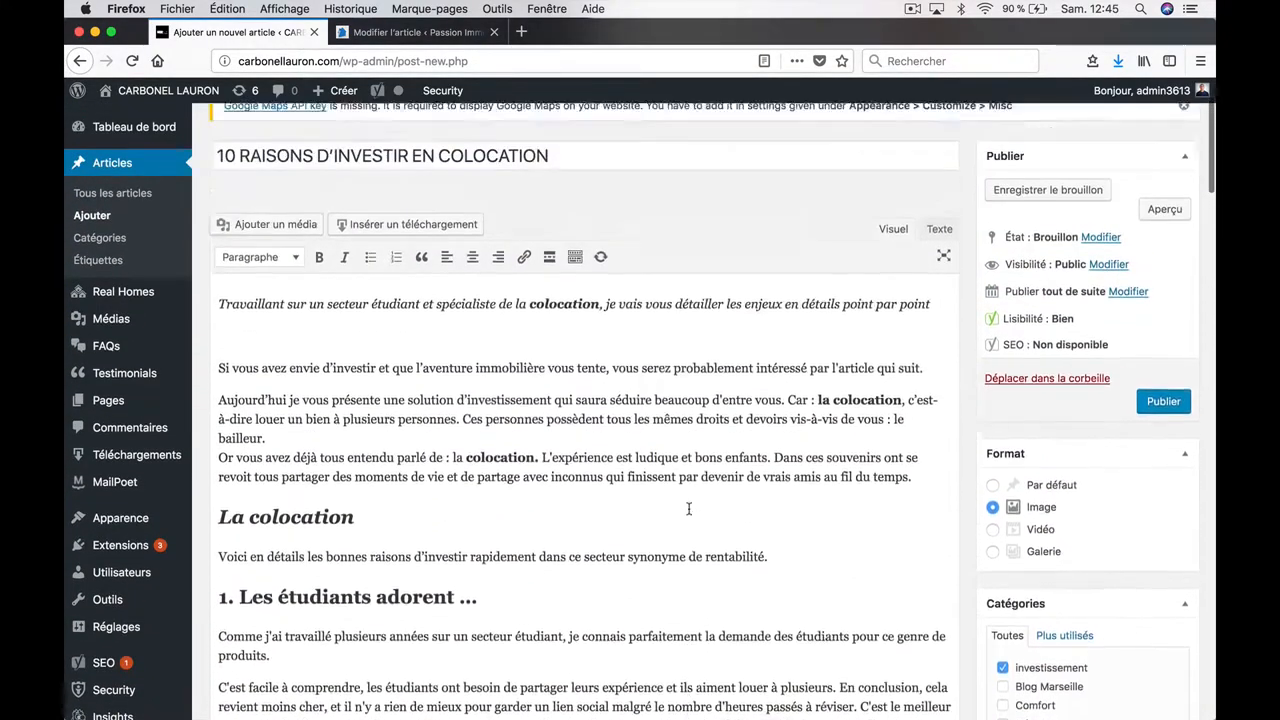
scroll(688, 509, "down", 10)
scroll(688, 509, "down", 5)
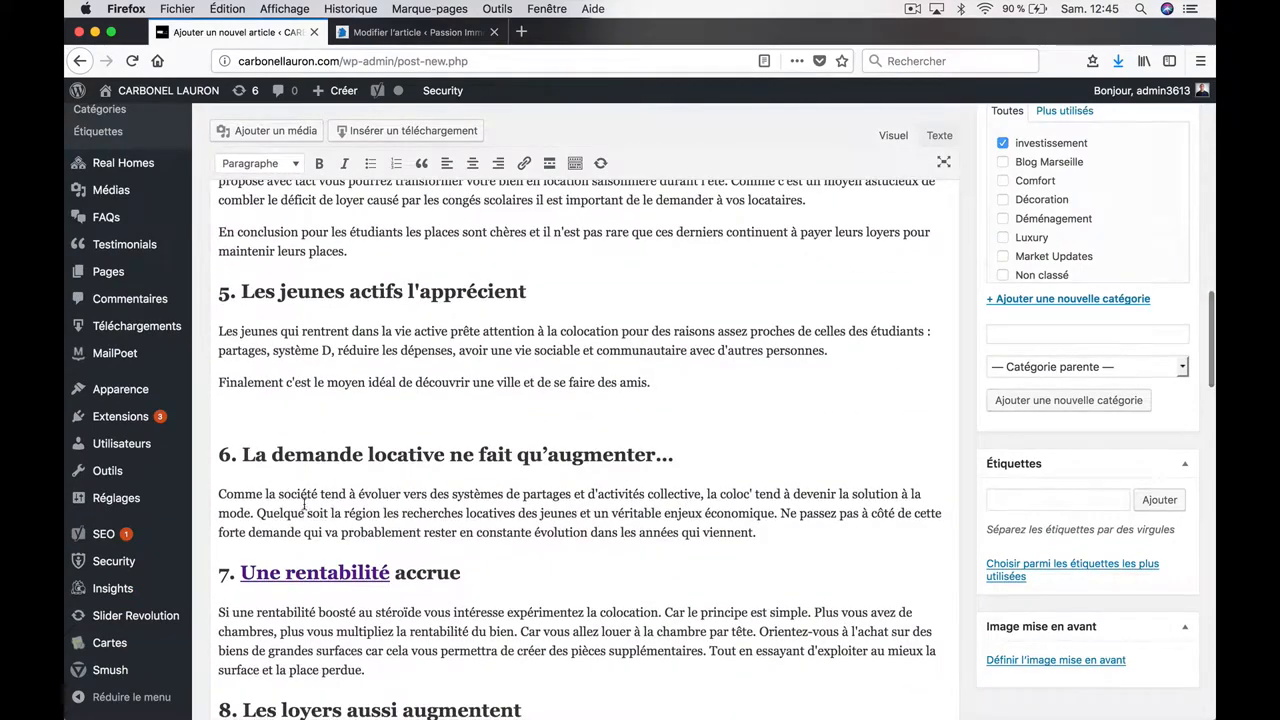
left_click(350, 572)
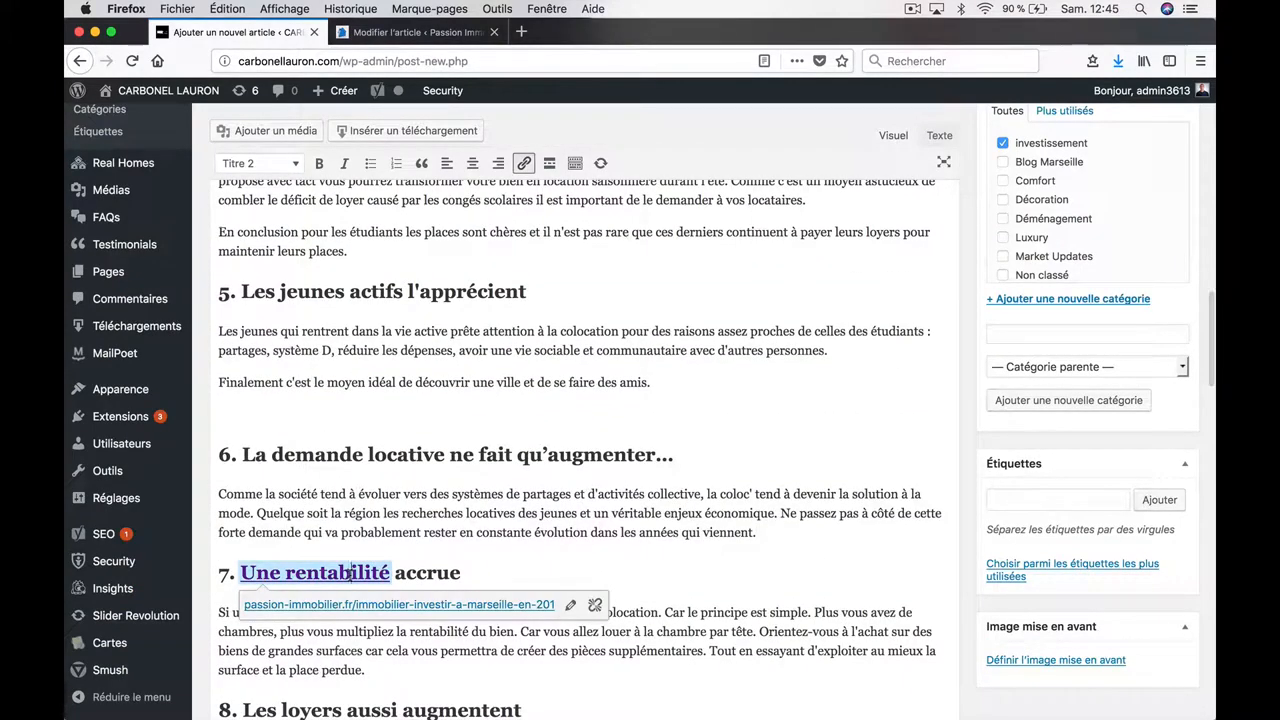
scroll(350, 572, "down", 4)
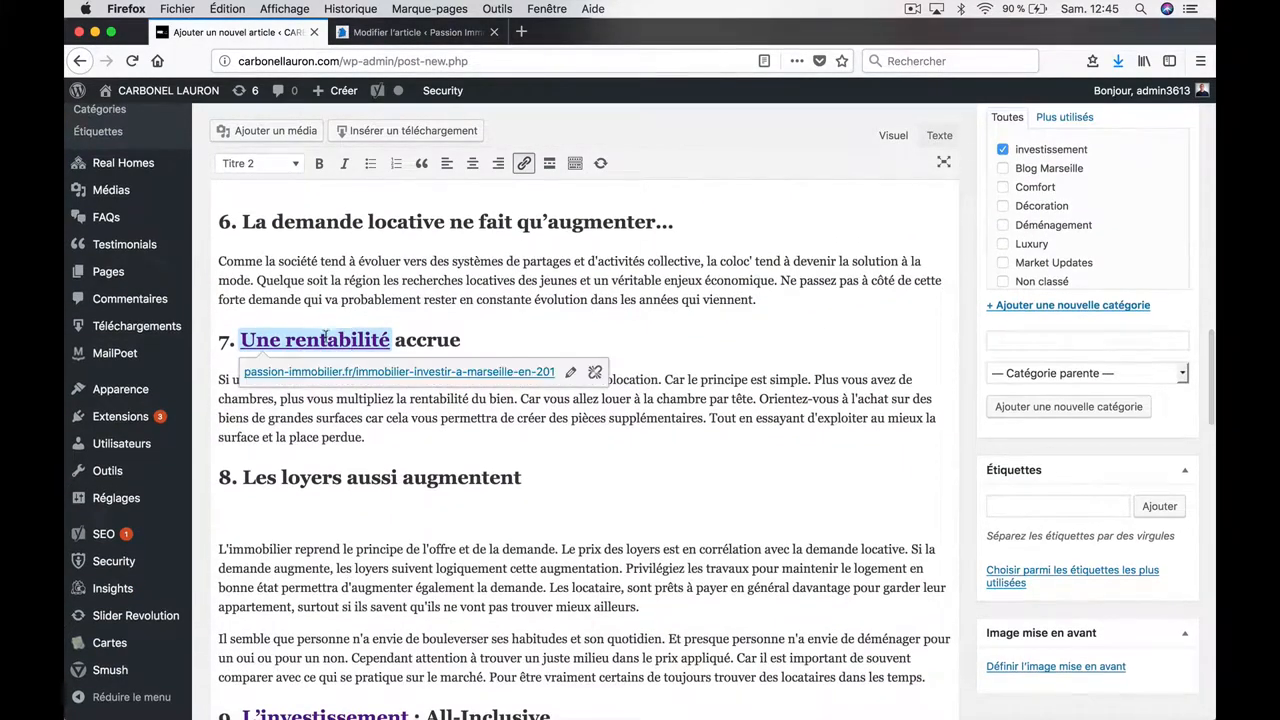
left_click(430, 32)
triple_click(575, 321)
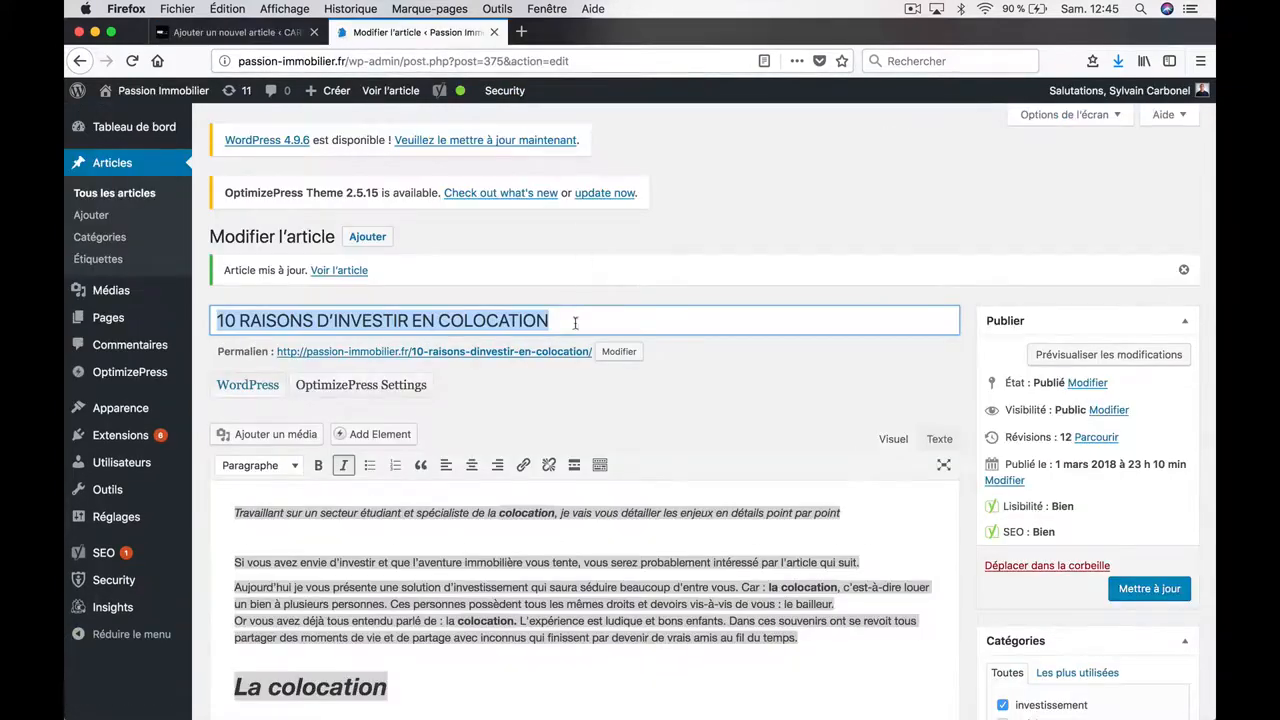
left_click(262, 32)
scroll(495, 524, "down", 5)
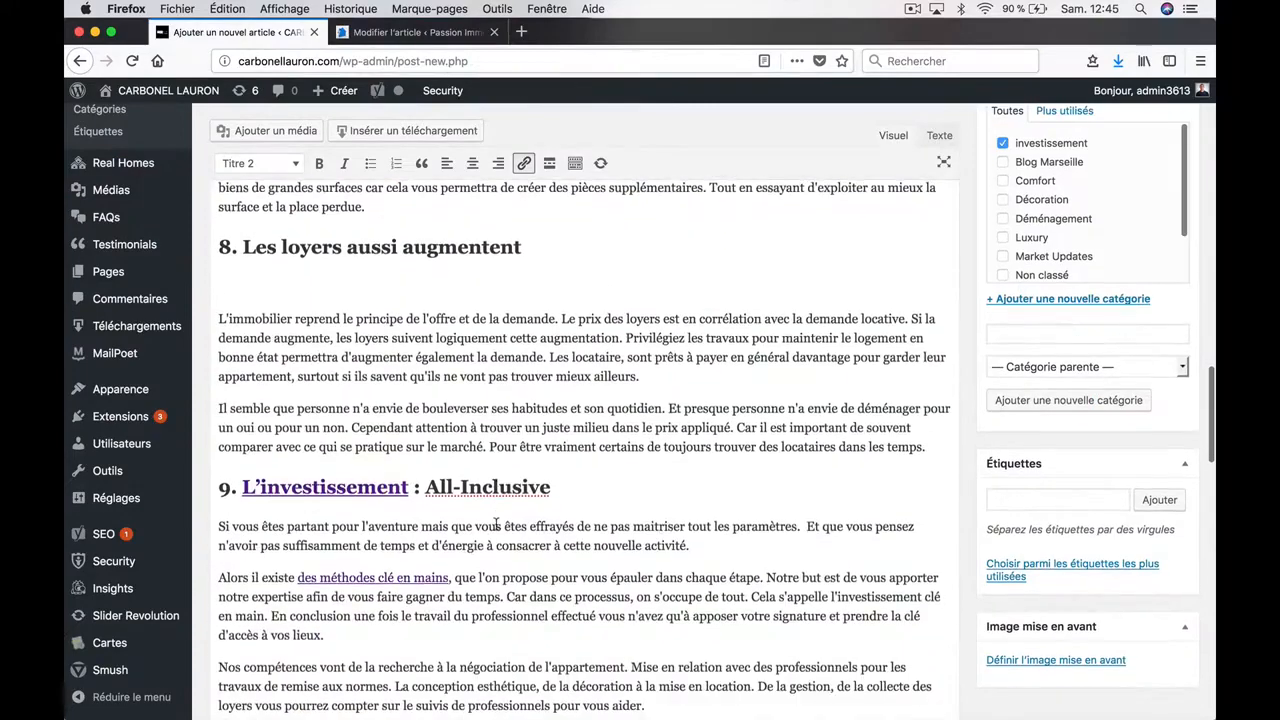
scroll(495, 524, "down", 5)
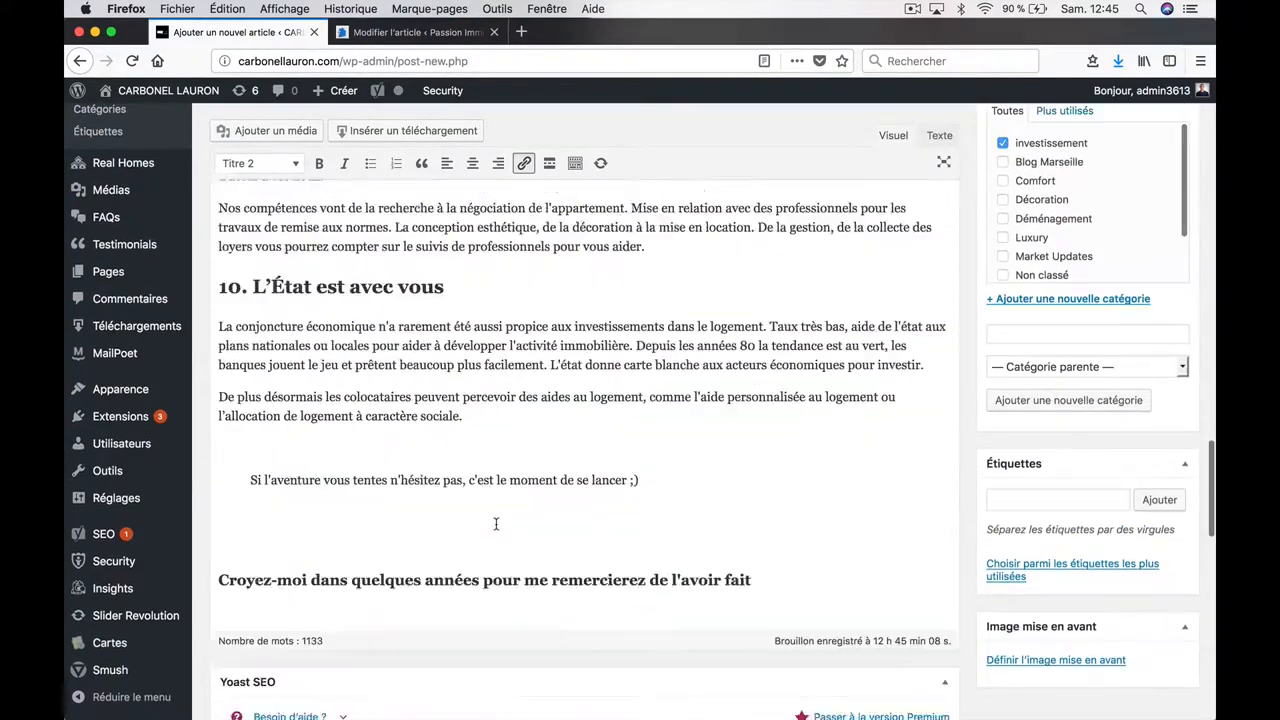
- Upload colocation.jpg from the Bureau folder for use as the article's featured image
left_click(1060, 661)
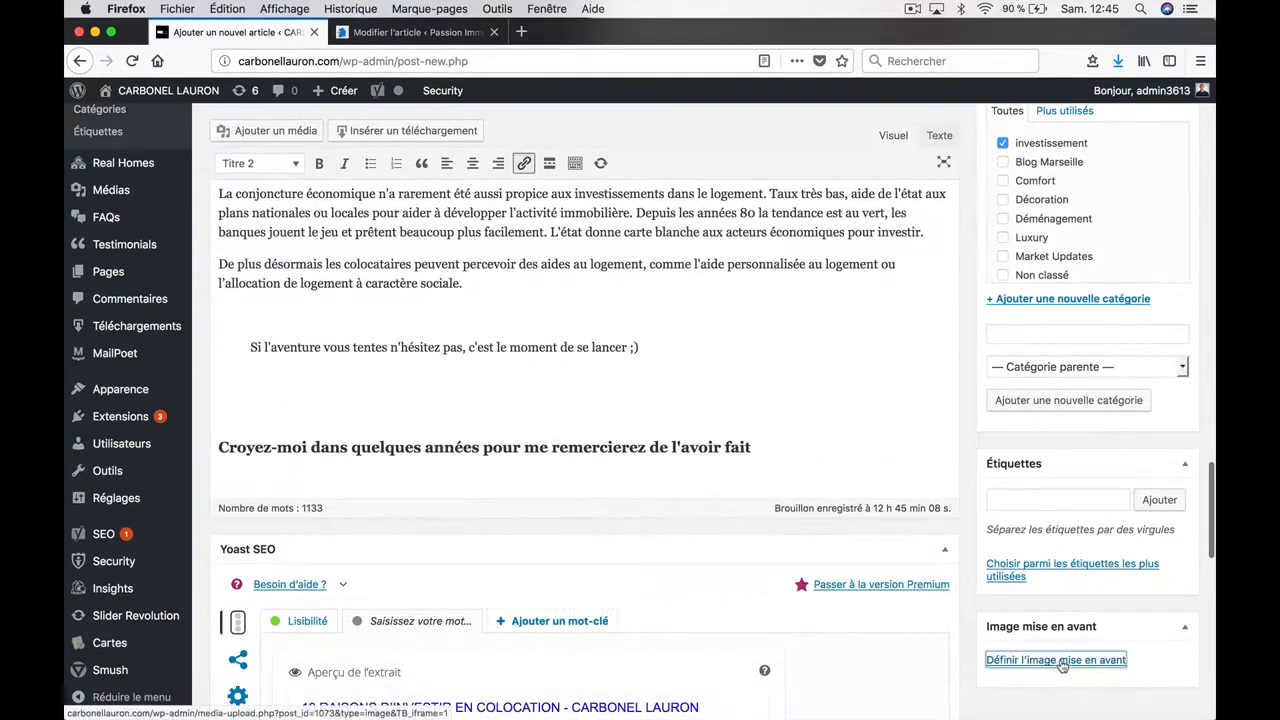
left_click(205, 162)
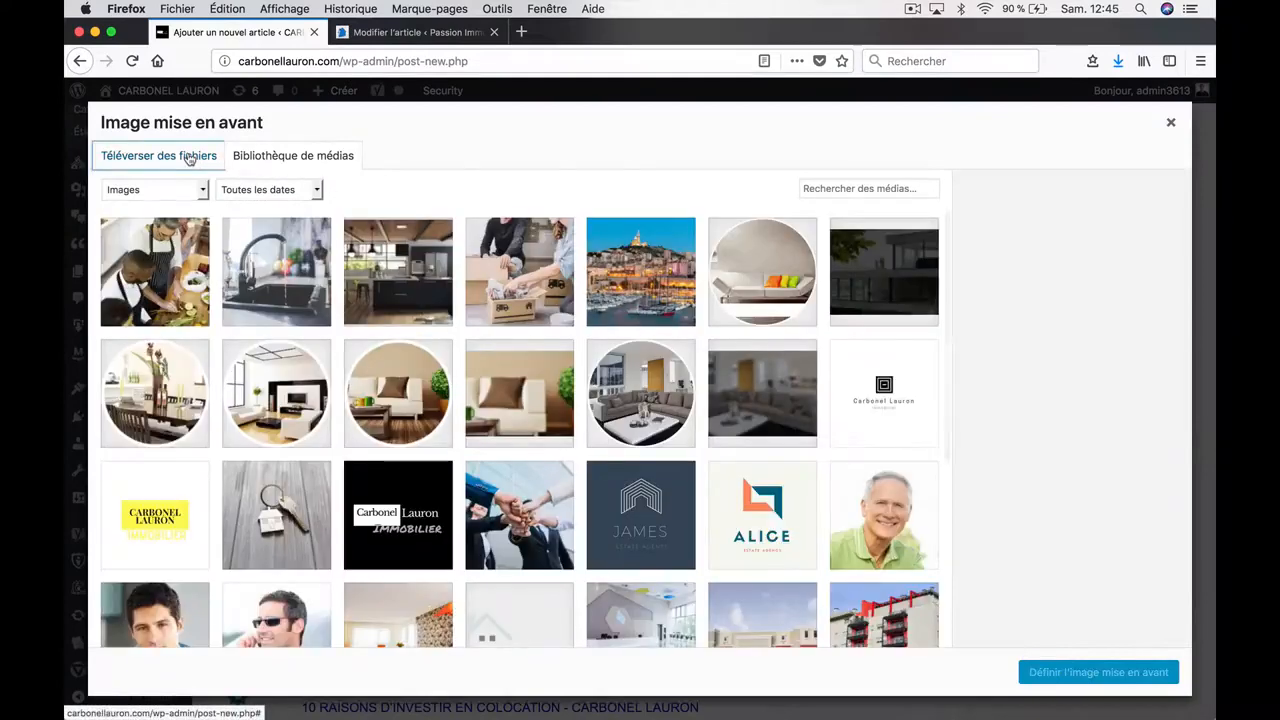
left_click(648, 405)
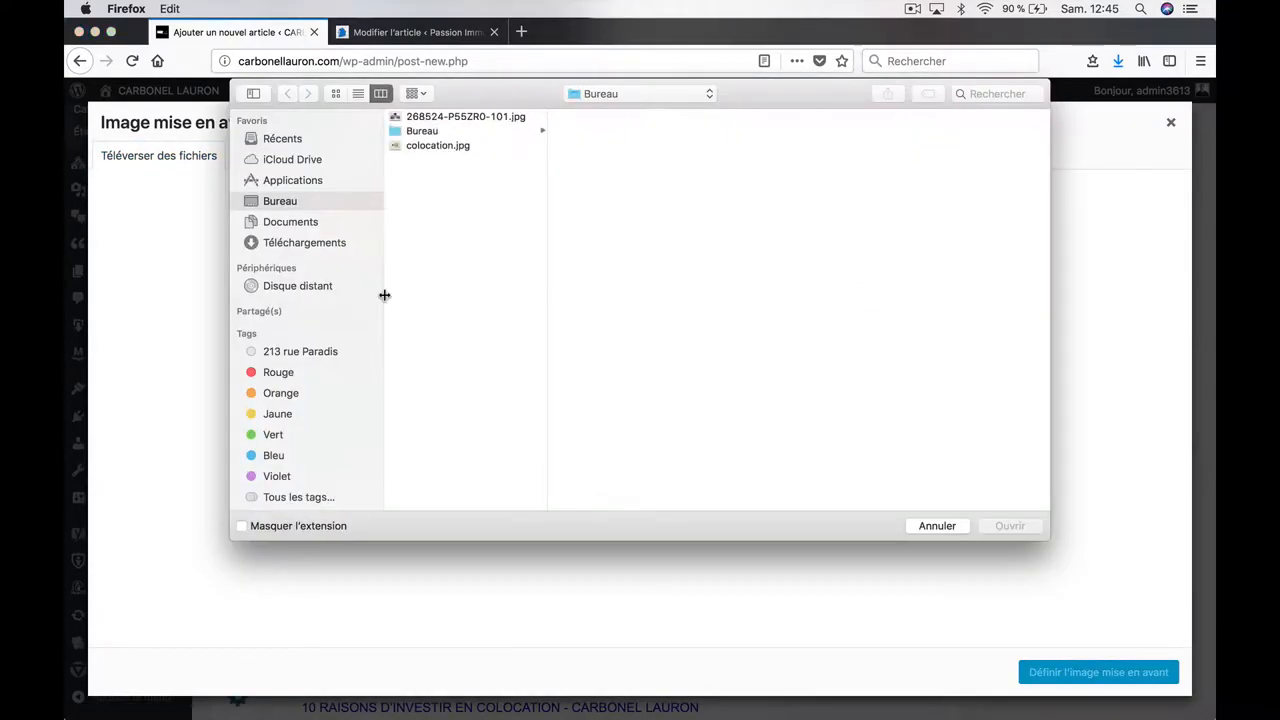
left_click(438, 146)
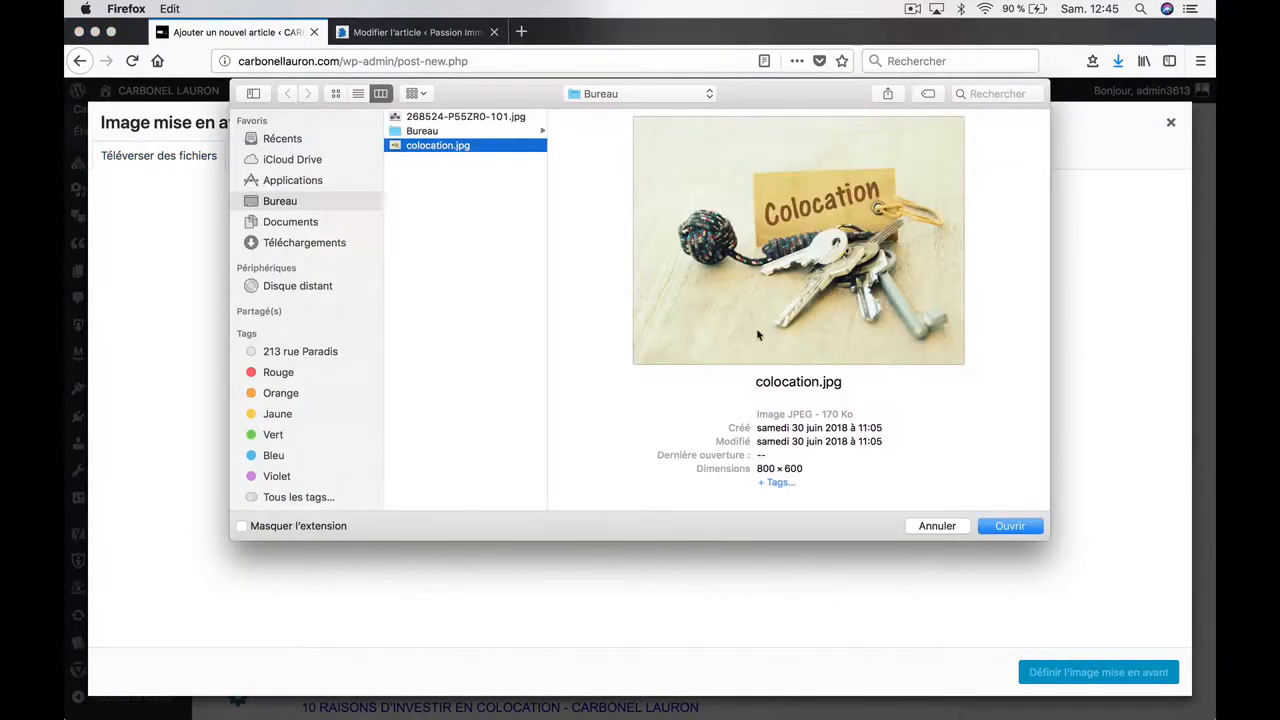
key("Return")
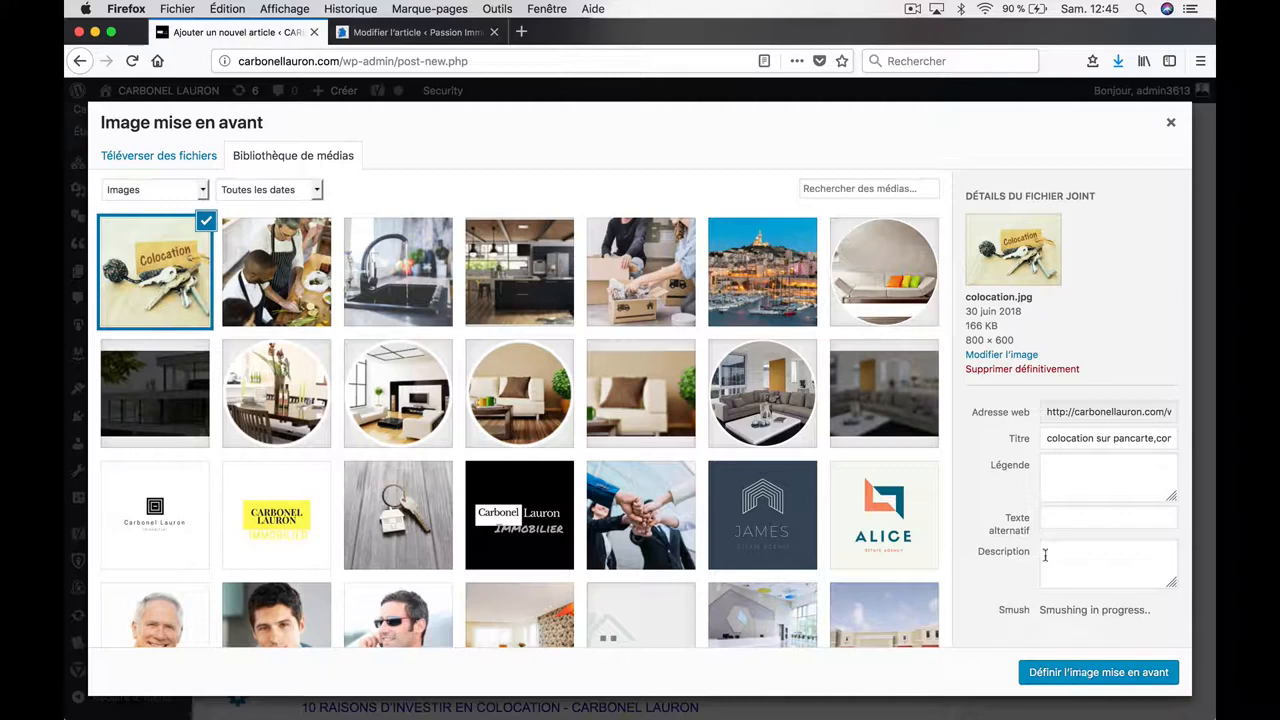
- Set the colocation.jpg image's caption to "La colocation est à la mode"
left_click(1055, 476)
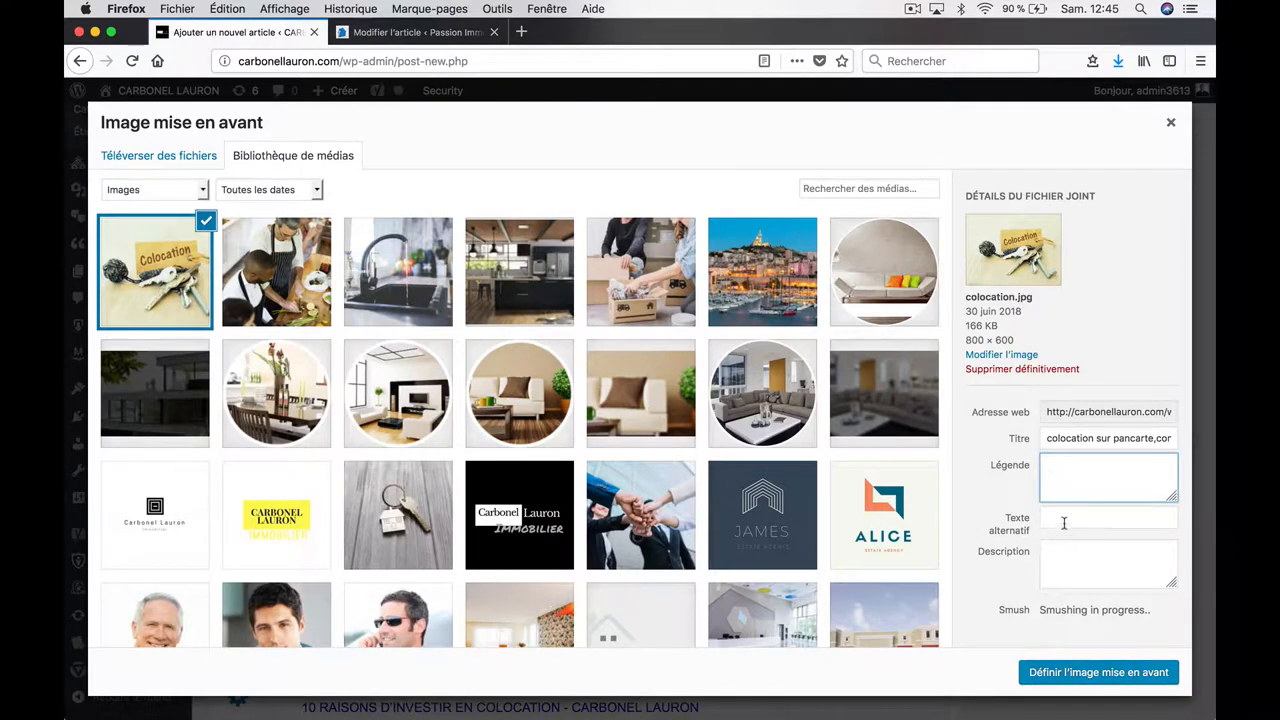
left_click(1063, 520)
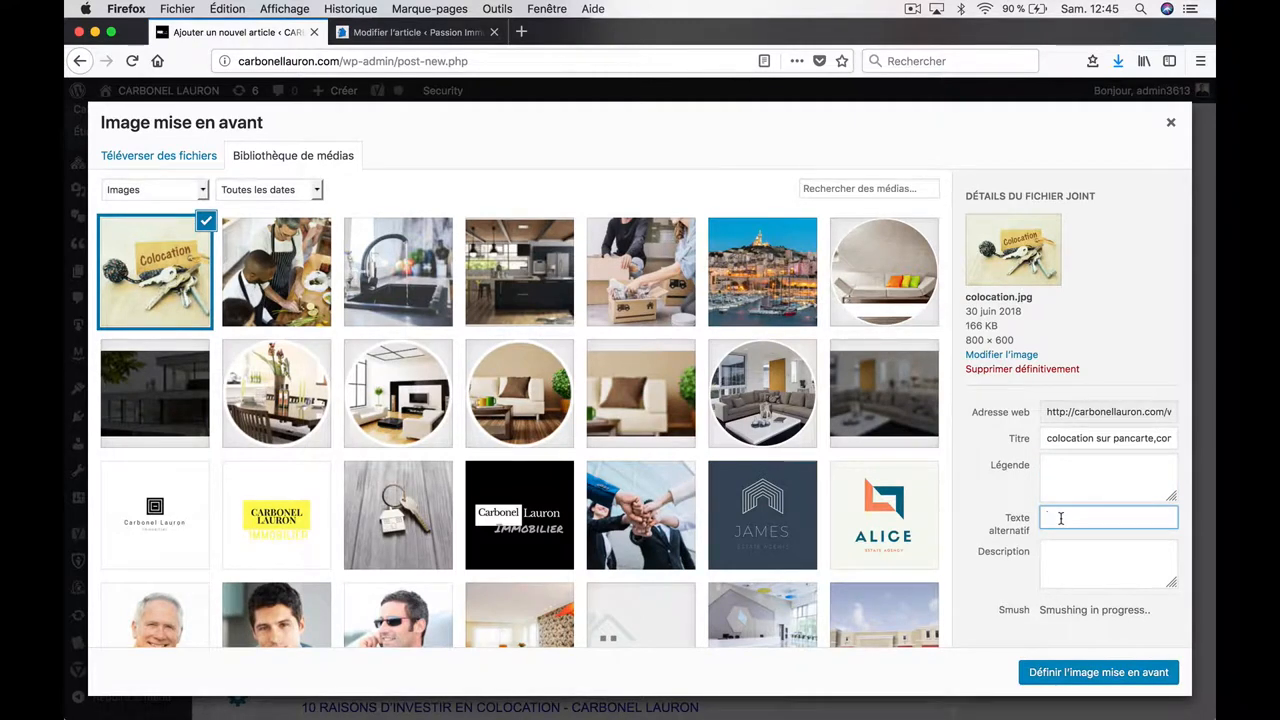
left_click(1090, 477)
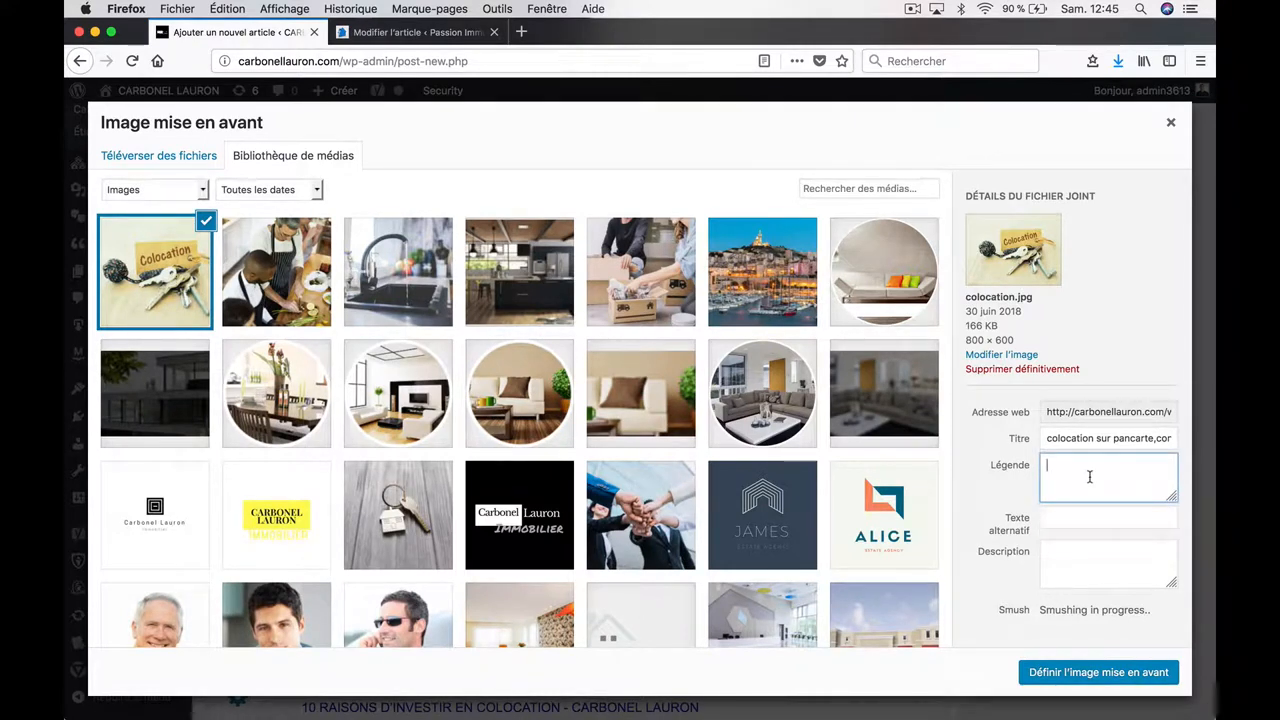
left_click(1094, 442)
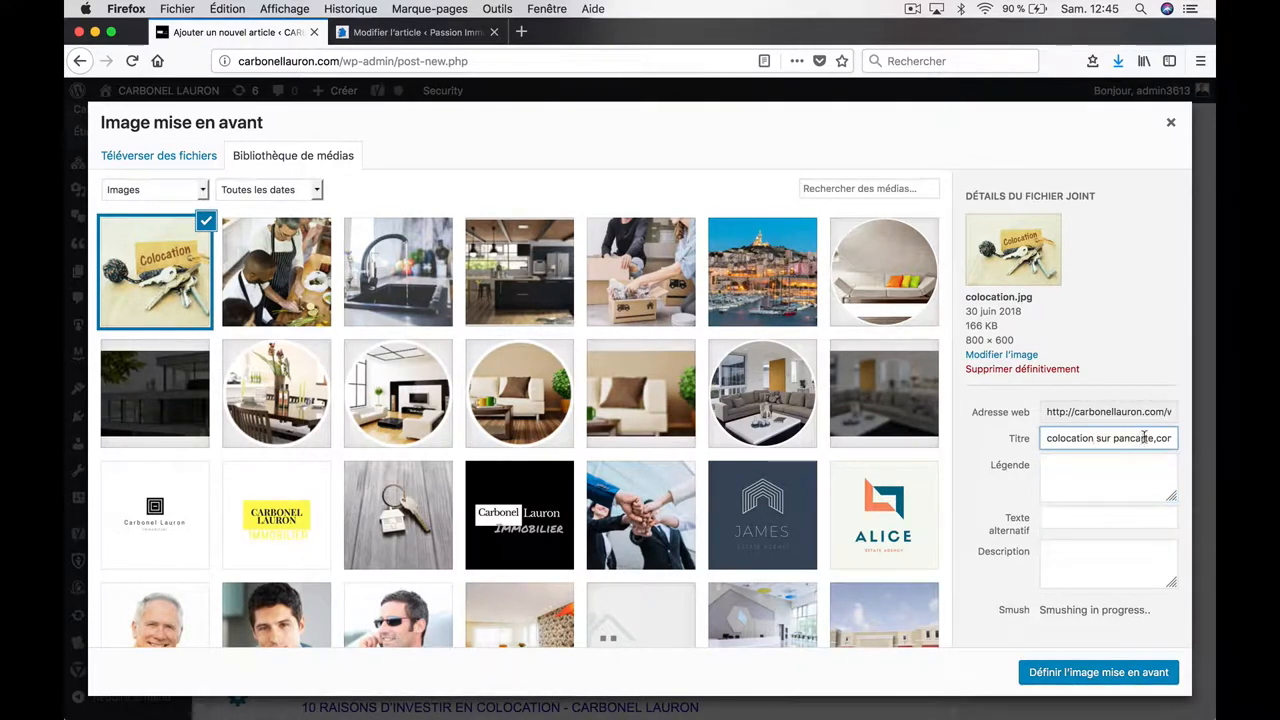
left_click(1066, 467)
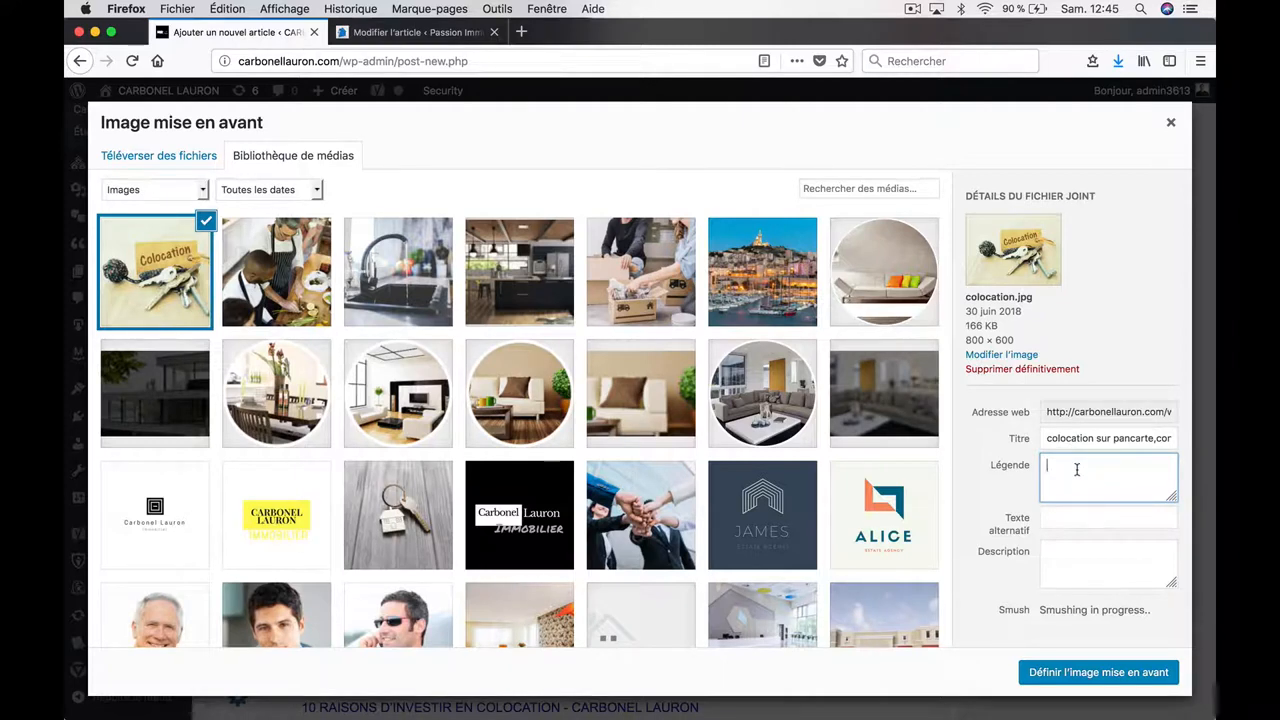
type("La colocation est à la mode")
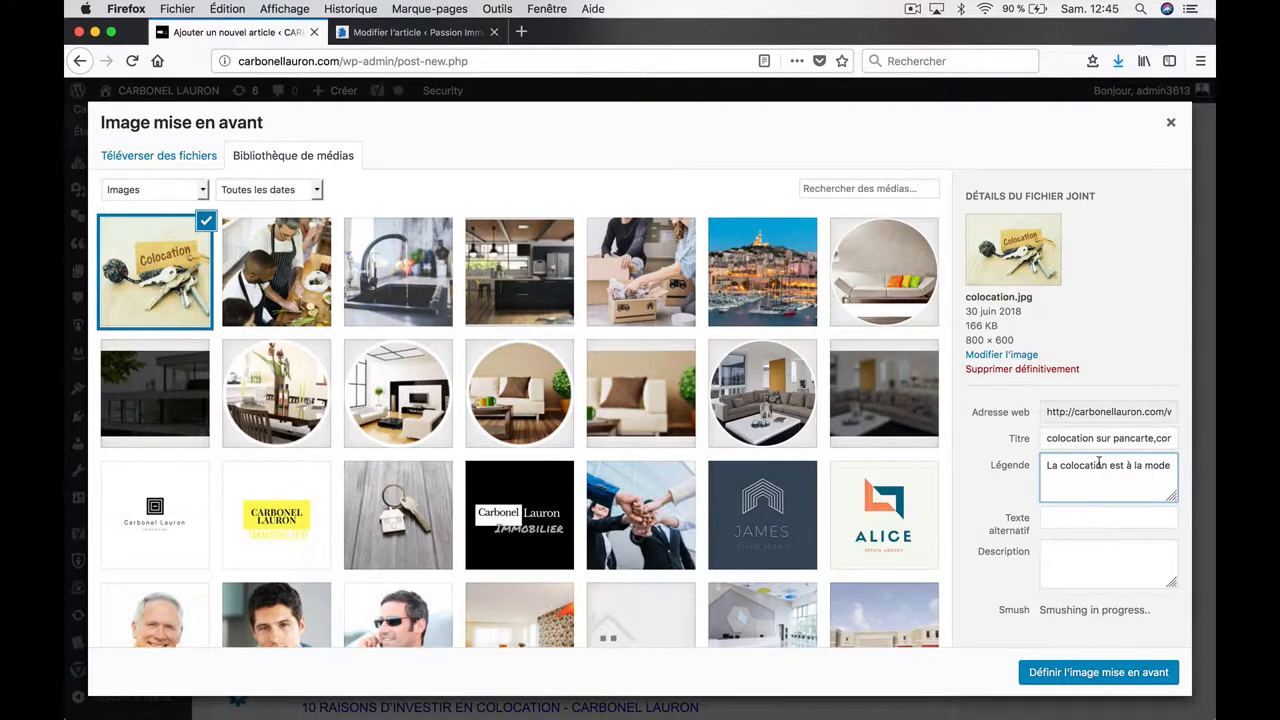
- Set the image's alternative text to "Dix bonnes raisons d'investir dans la colocation en 2018" and make it the article's featured image
left_click(1093, 522)
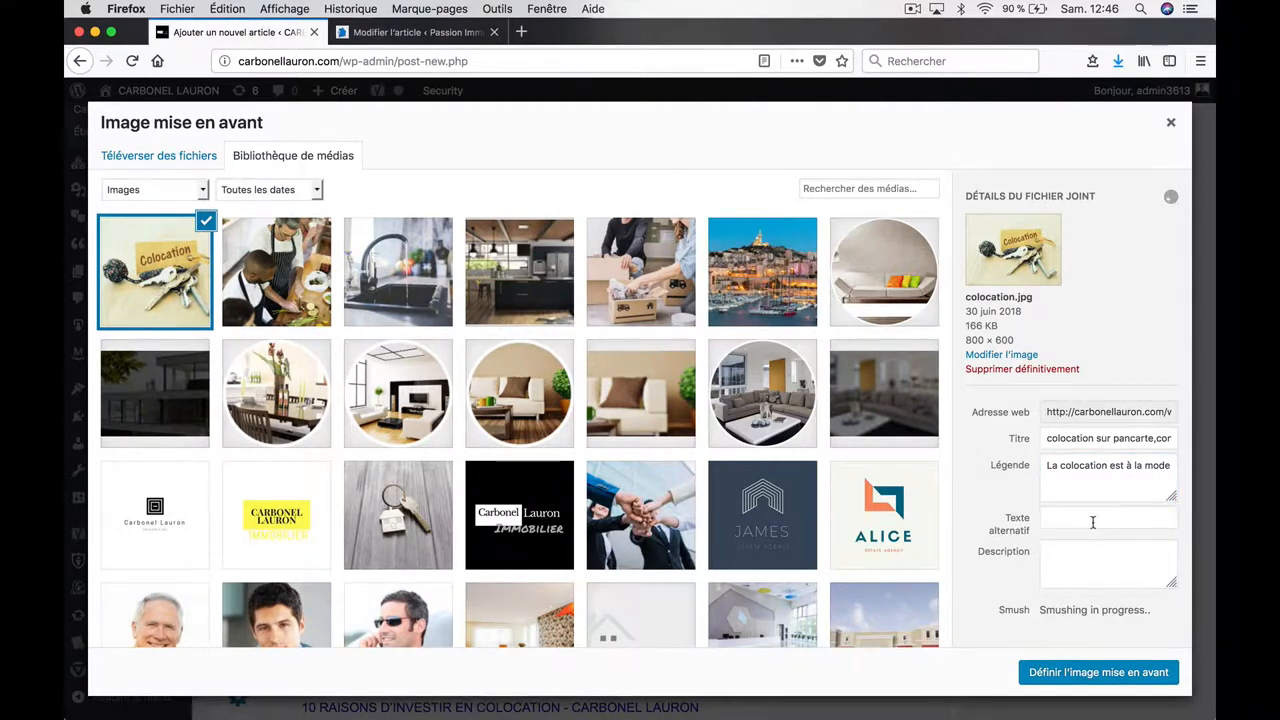
left_click(1084, 520)
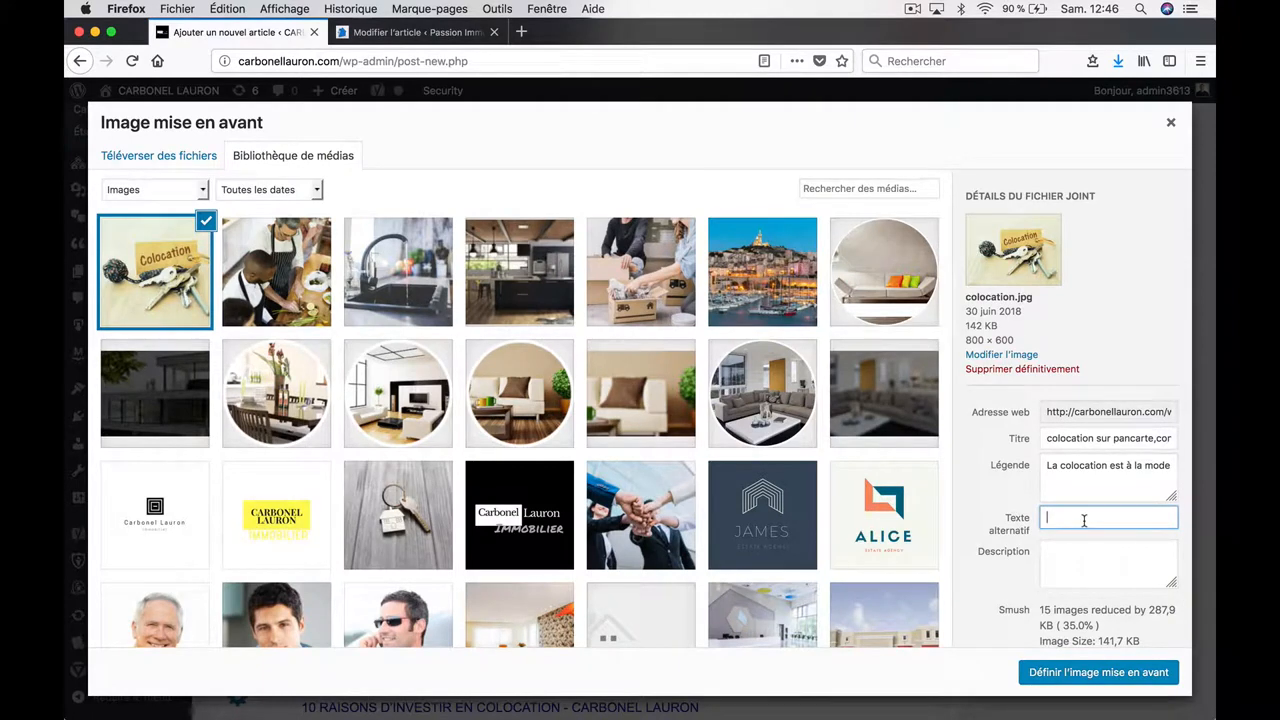
type("Dix bon")
type("nes raisons d'in")
type("vestir d")
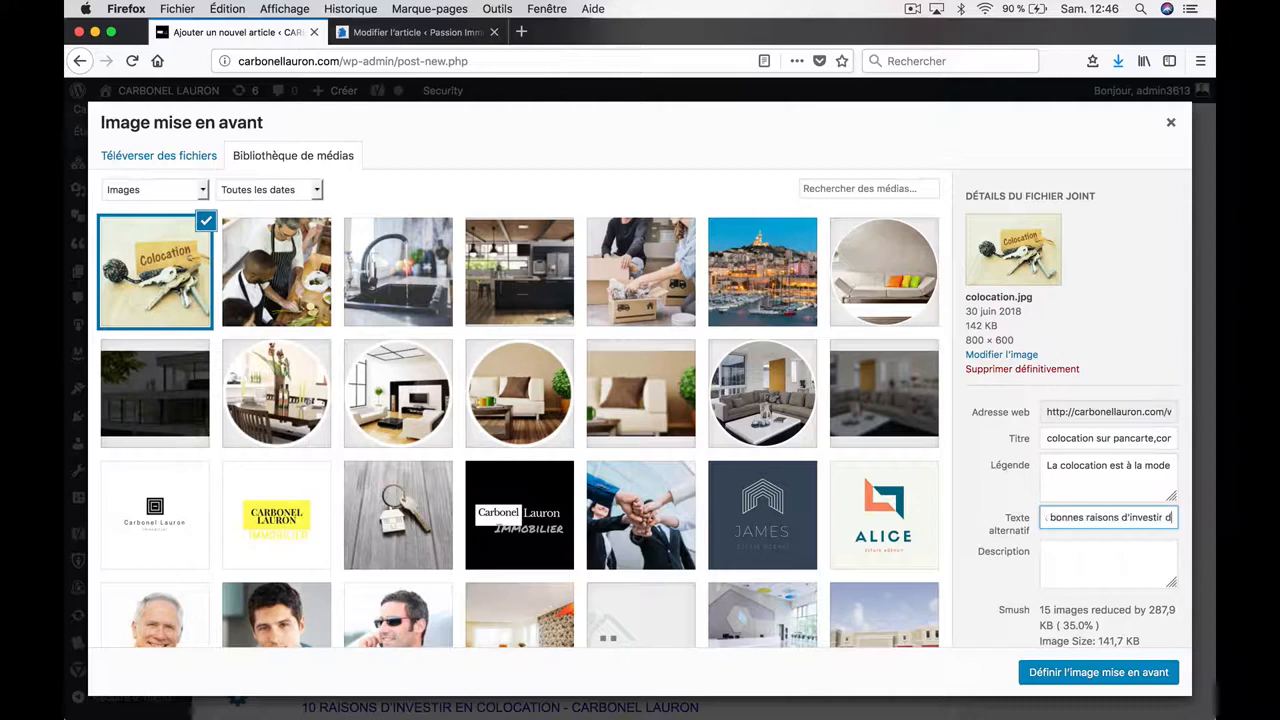
type("ans la co")
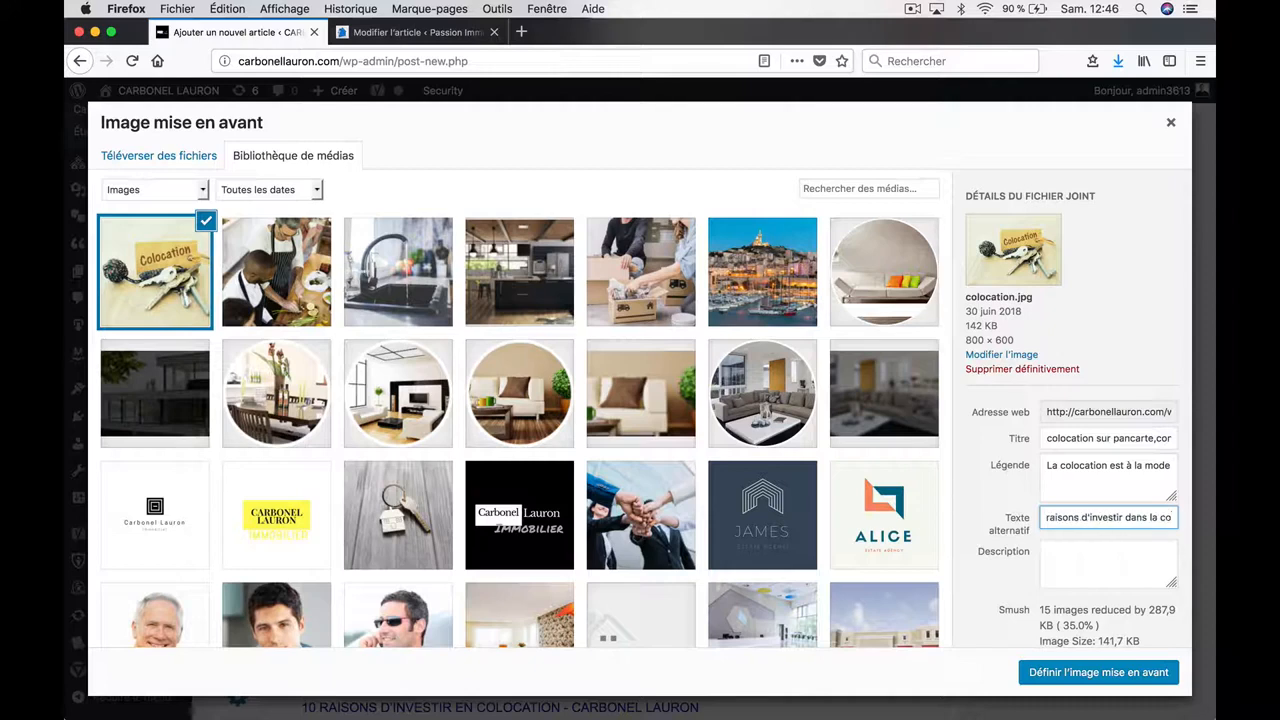
type("location")
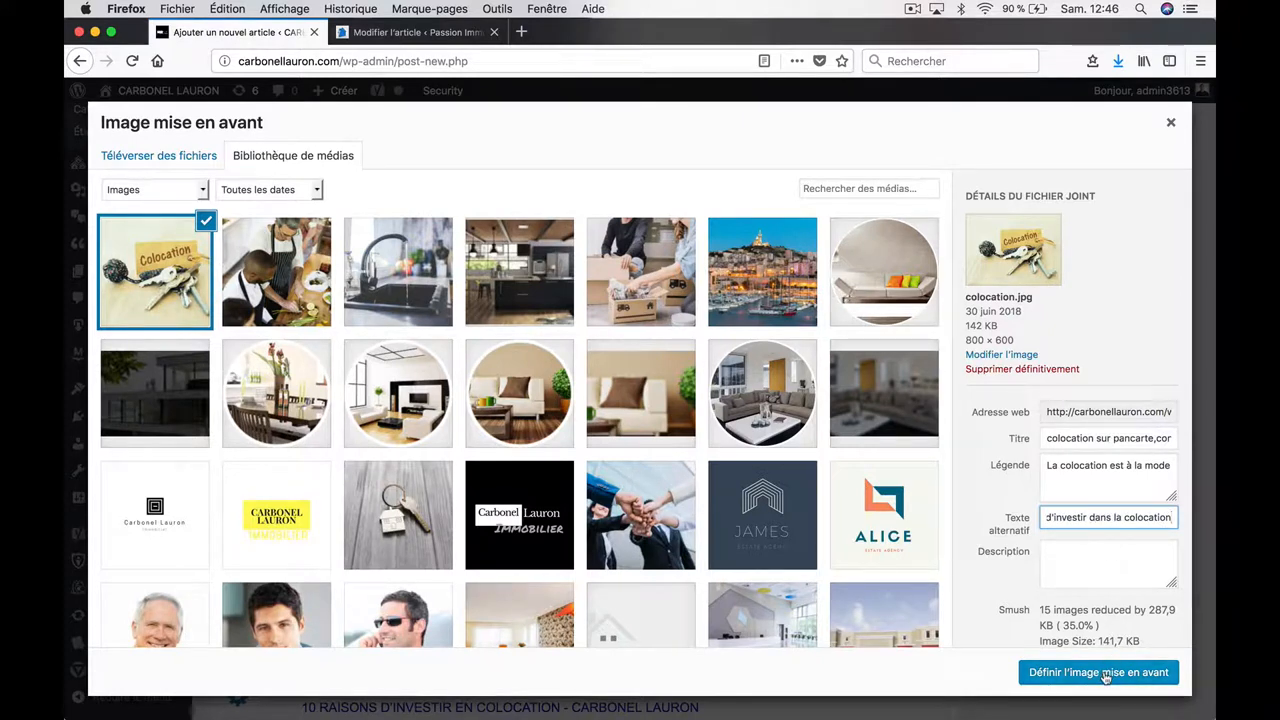
type(" en 2018")
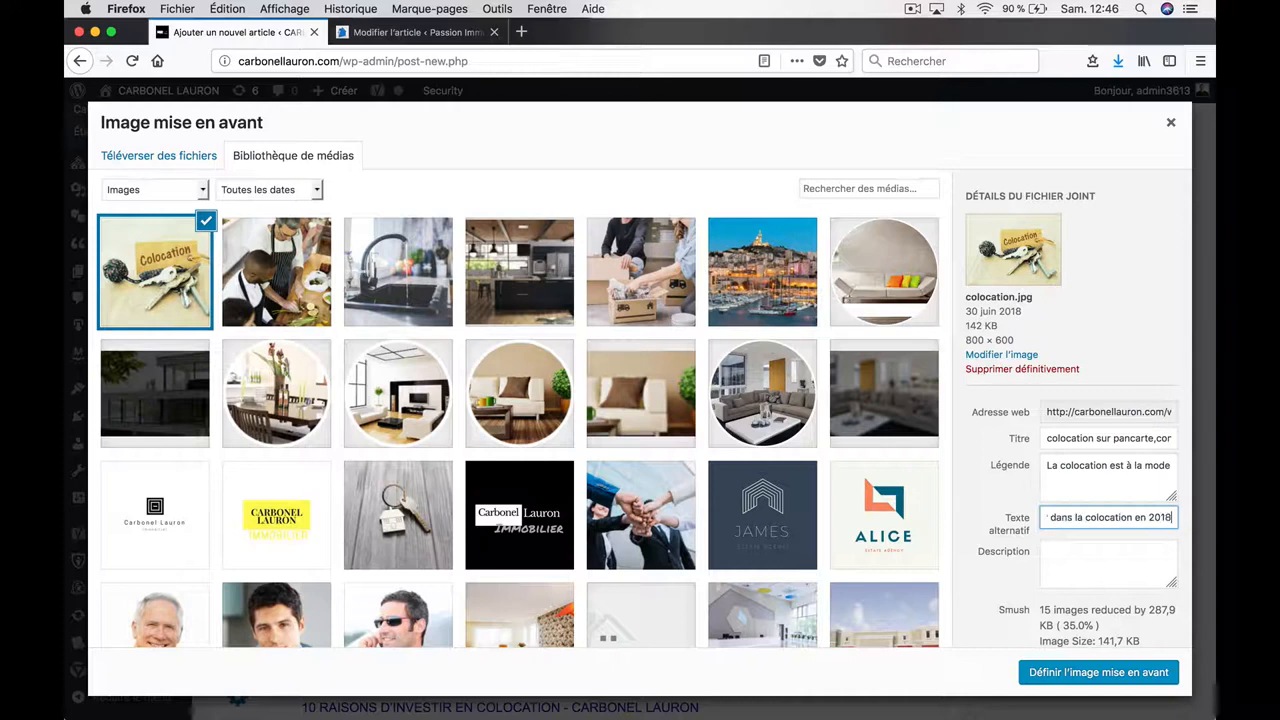
left_click(1113, 675)
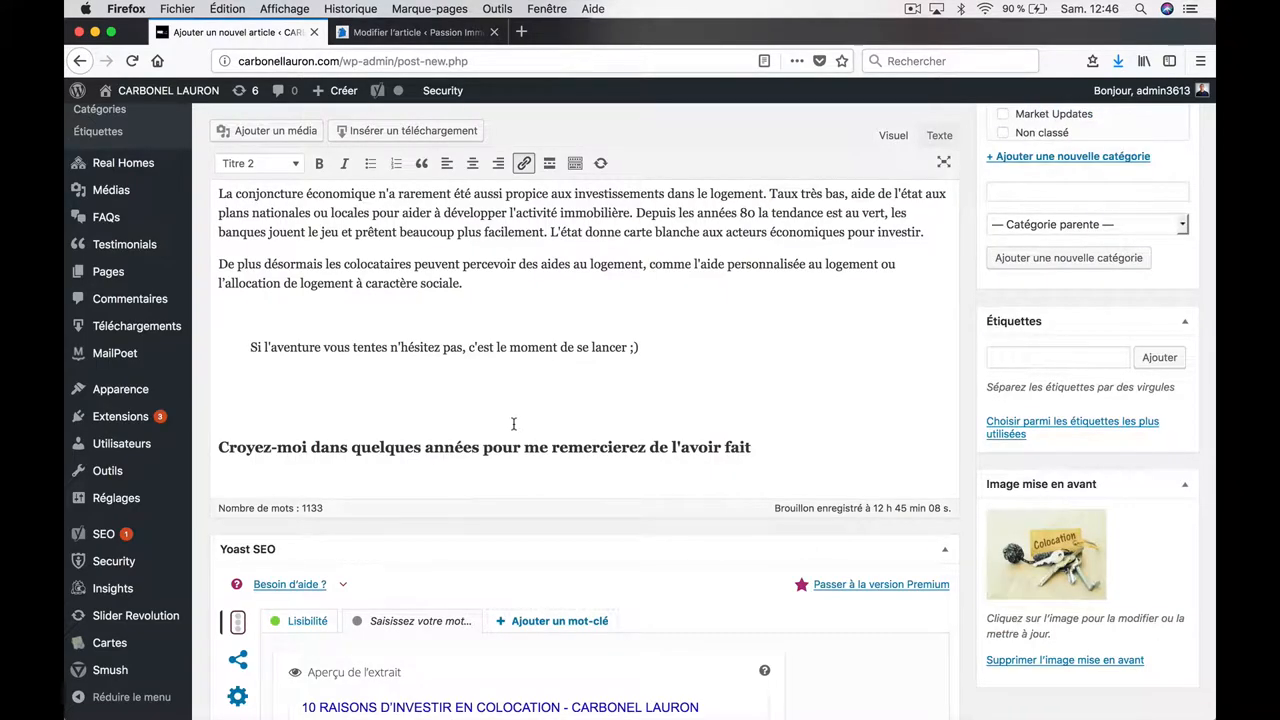
- Check the quote formatting of the line "Si l'aventure vous tentes n'hésitez pas, c'est le moment de se lancer ;)"
left_click_drag(688, 342, 286, 320)
left_click(421, 163)
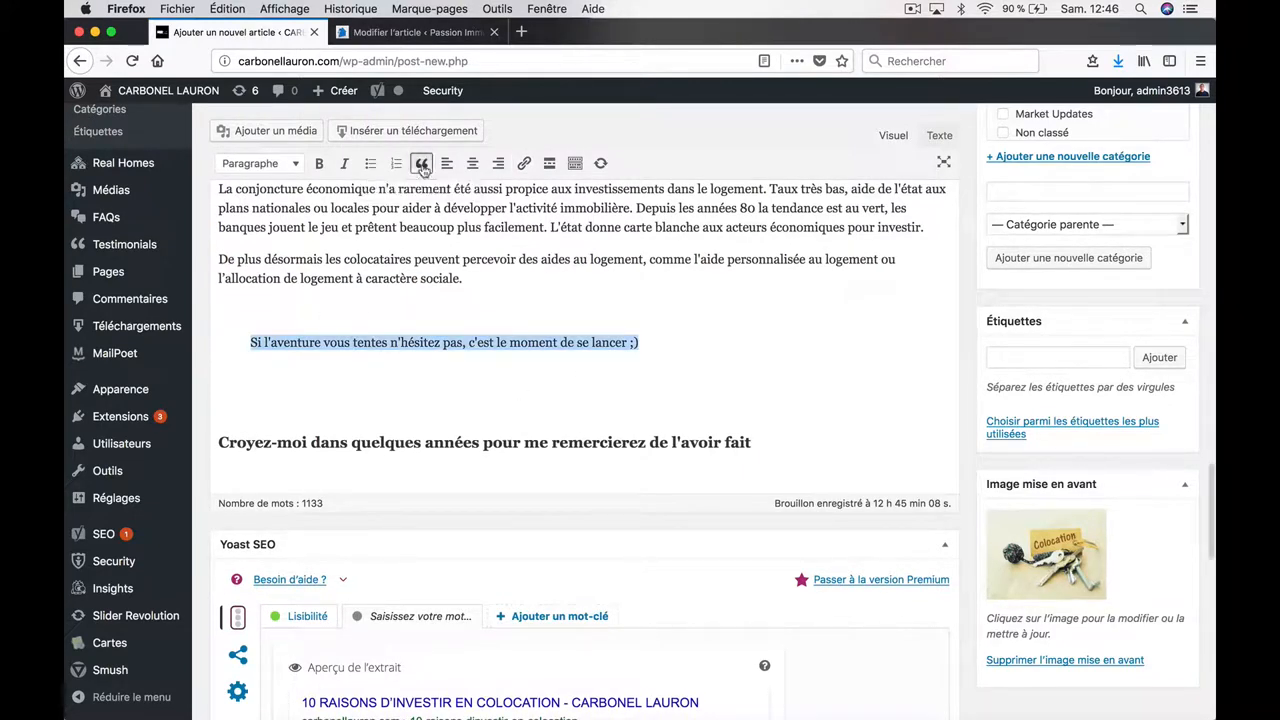
left_click(446, 413)
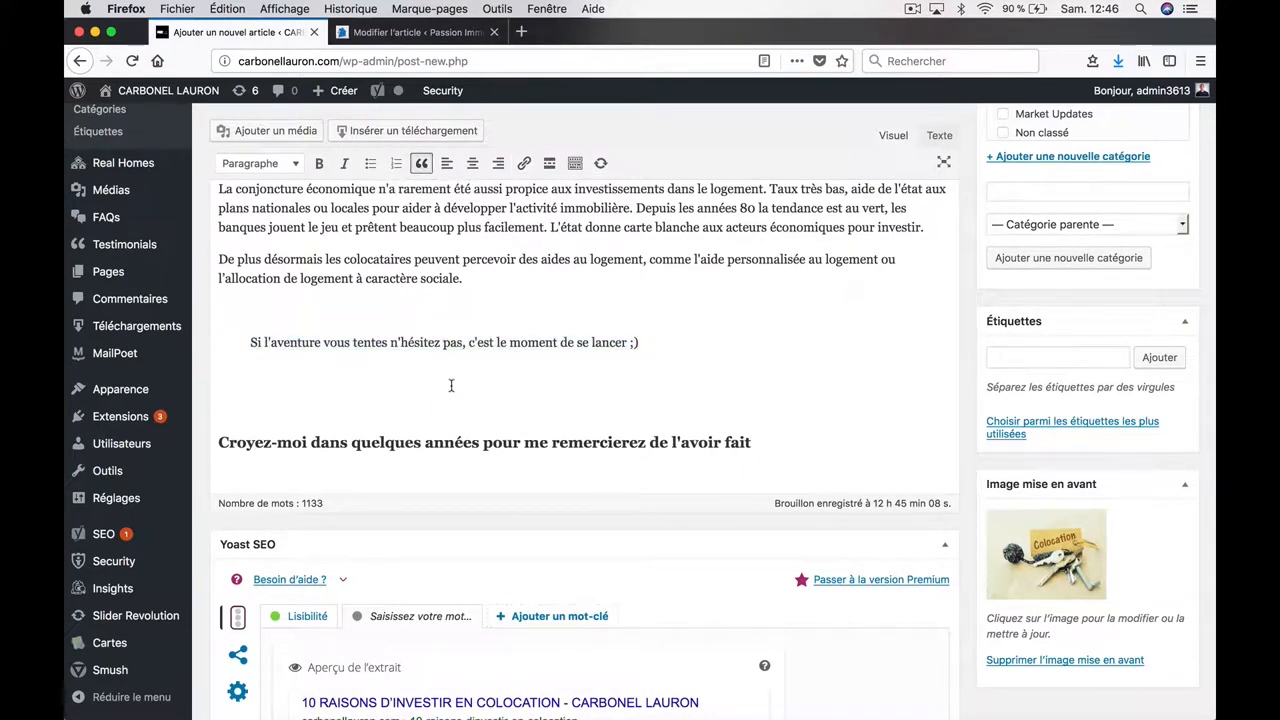
- Examine the new article's readability analysis in Yoast SEO
scroll(429, 377, "up", 3)
scroll(431, 374, "down", 6)
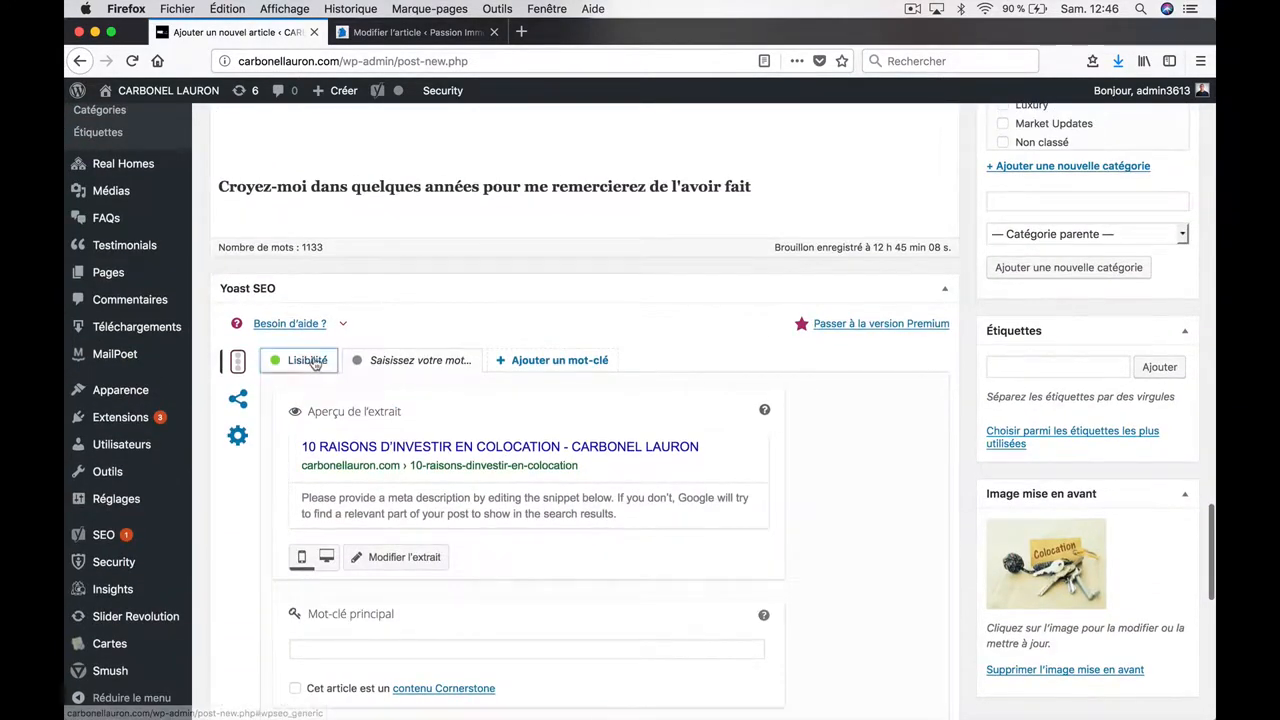
left_click(306, 360)
scroll(395, 433, "down", 3)
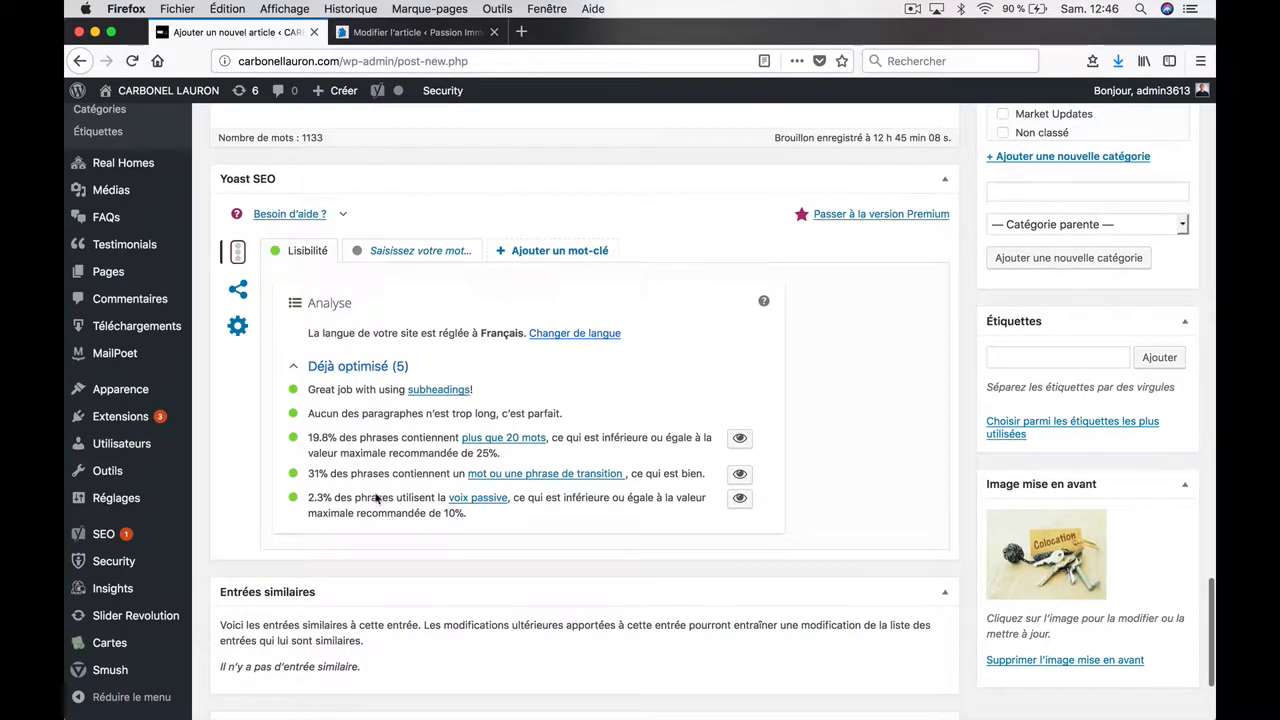
- Set the article's Yoast SEO focus keyword to "colocation" and review the keyword analysis
left_click(410, 252)
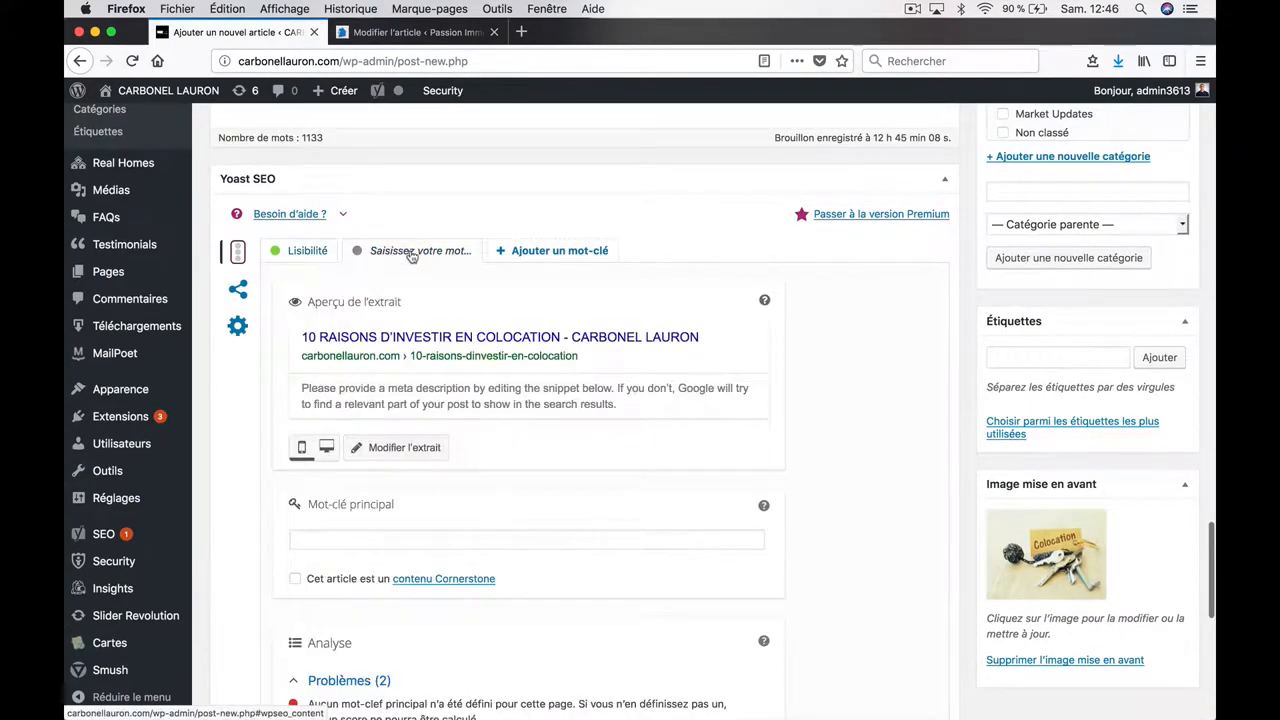
left_click(380, 538)
type("c")
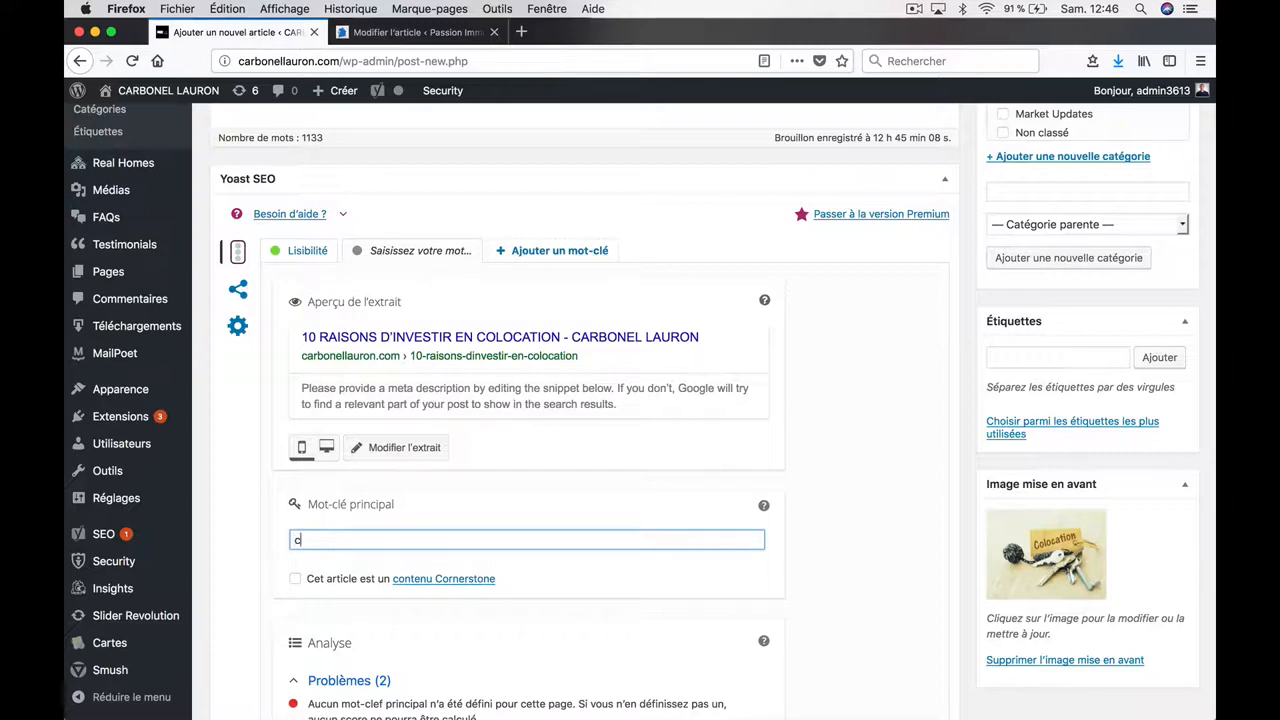
type("olocat")
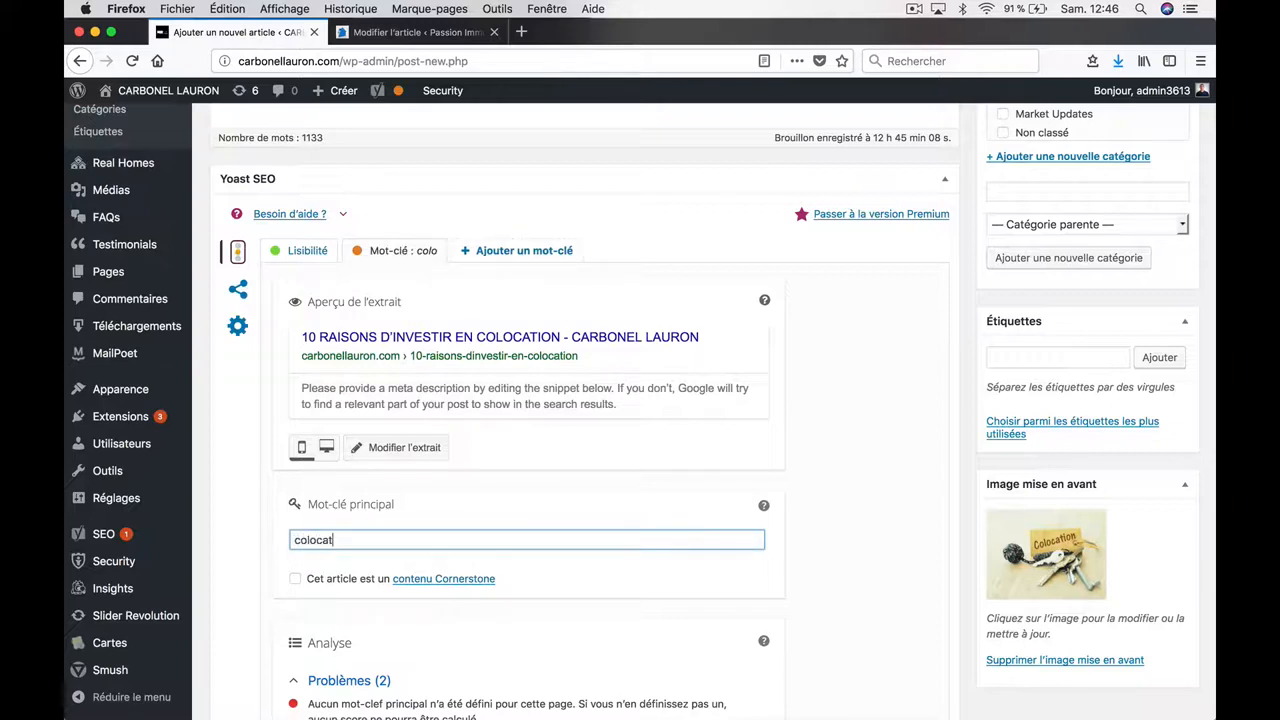
type("ion")
left_click(502, 511)
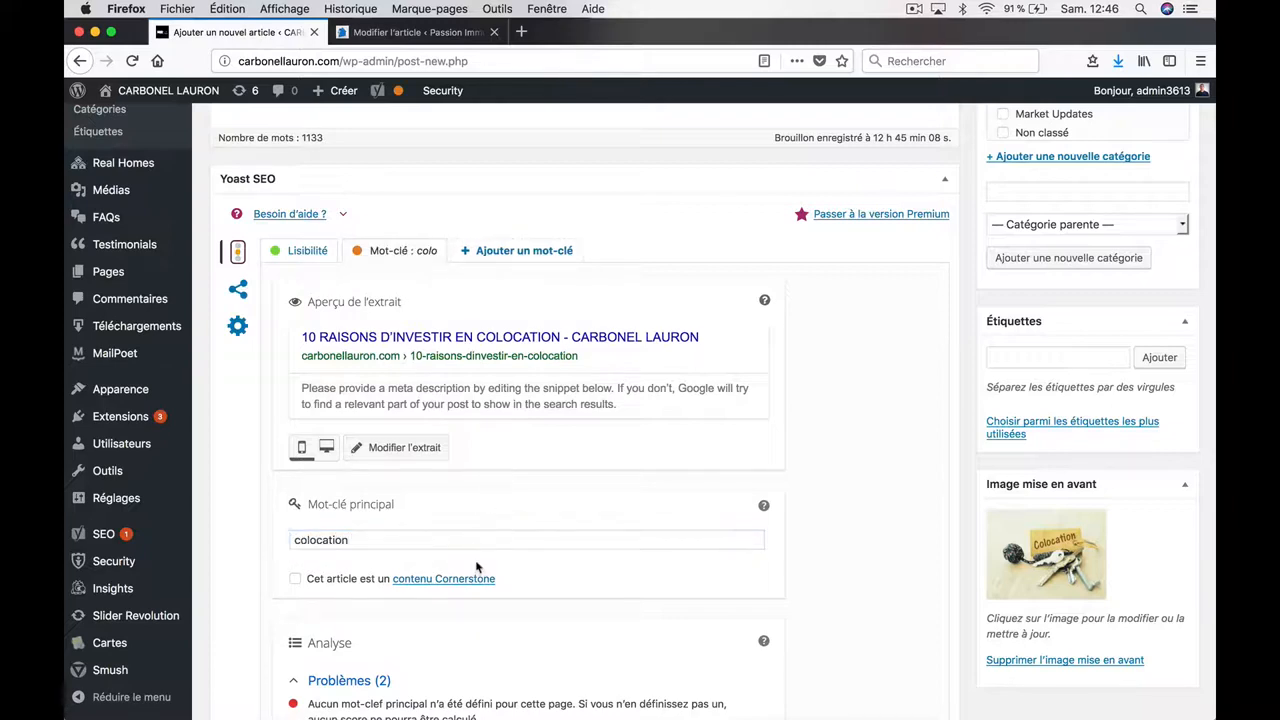
scroll(478, 568, "down", 5)
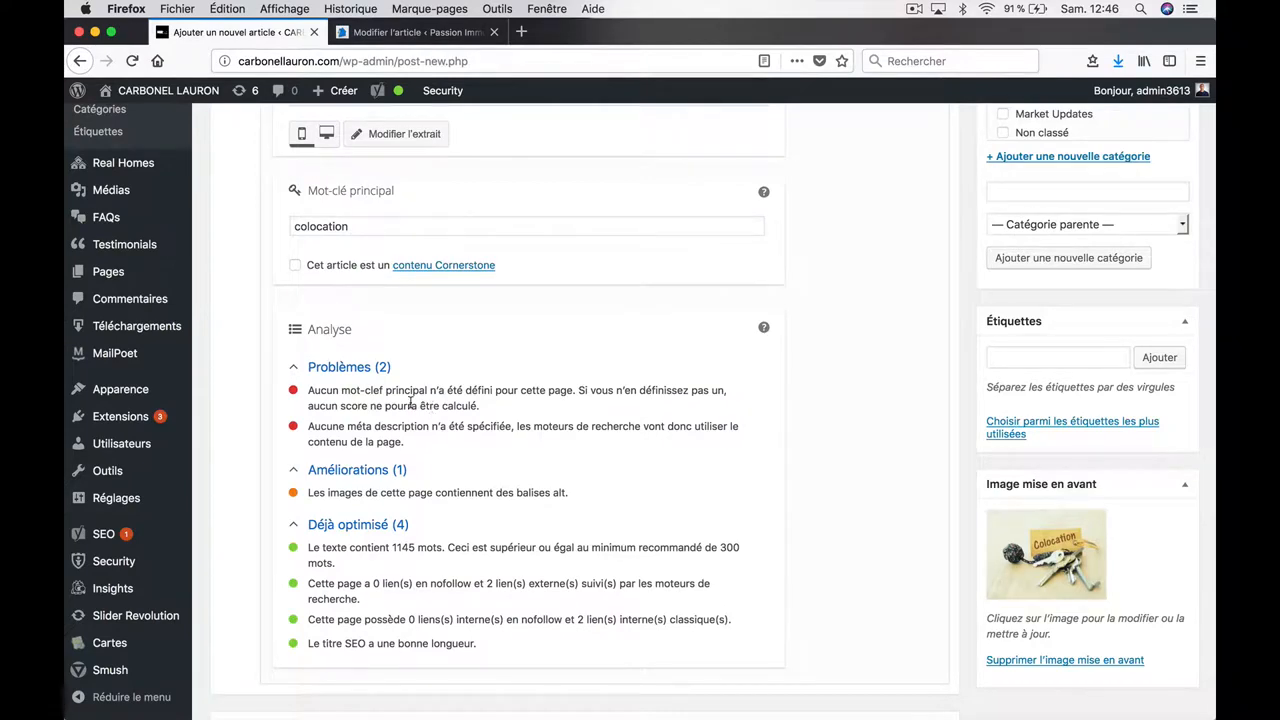
- Open the article's Yoast SEO search snippet for editing
scroll(430, 400, "up", 3)
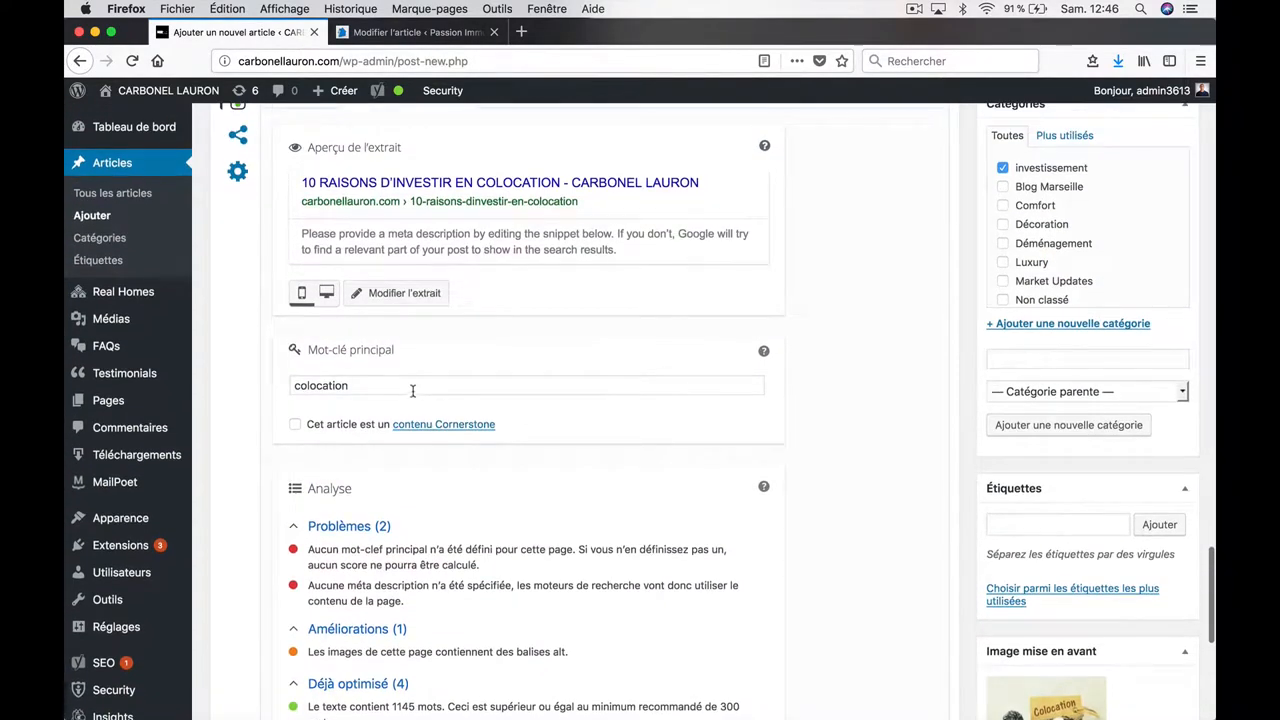
left_click(414, 389)
scroll(422, 340, "up", 3)
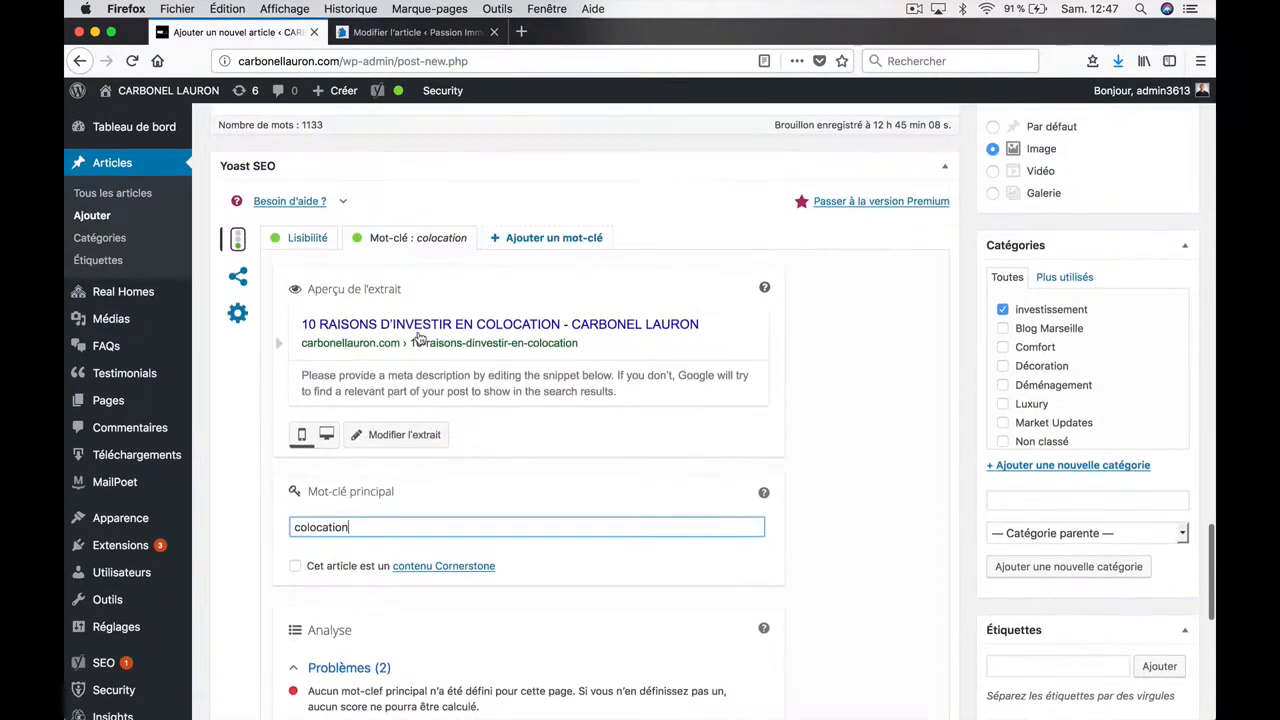
left_click(400, 436)
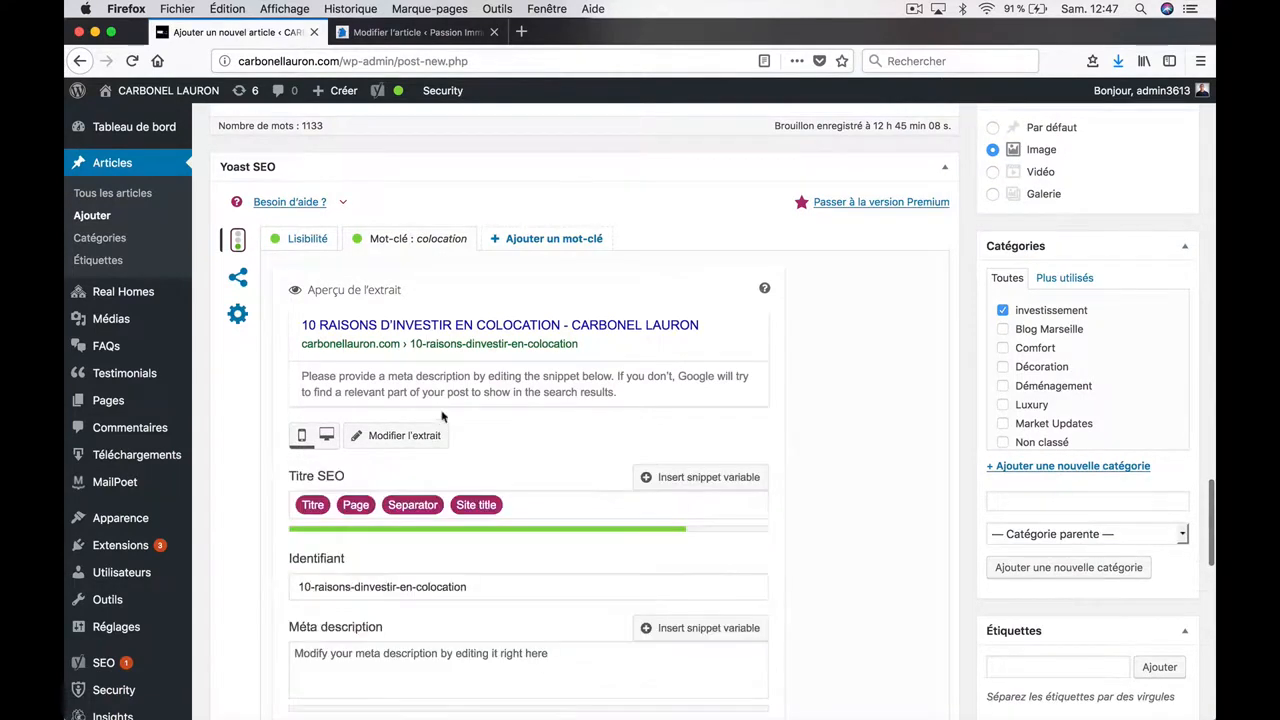
- Replace the SEO title's variables with "colocation invesissement clé en main déménagement rentabilité"
left_click(325, 505)
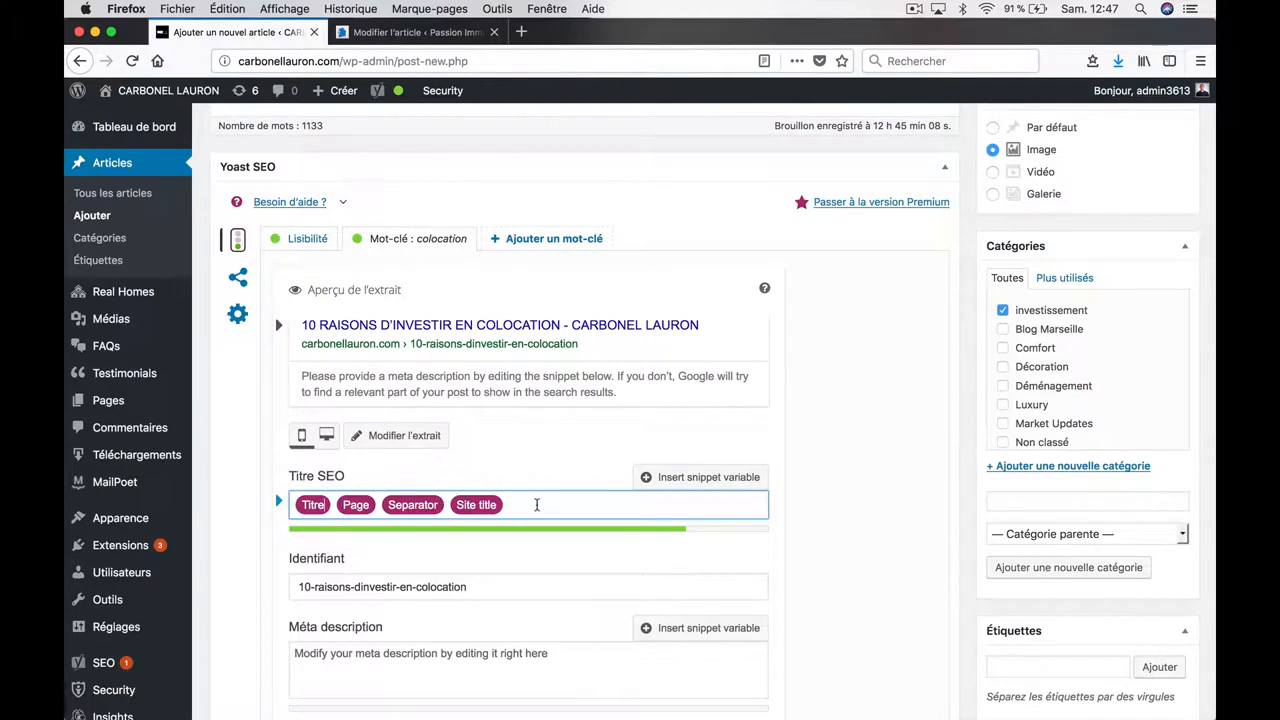
left_click_drag(537, 505, 265, 503)
key("BackSpace")
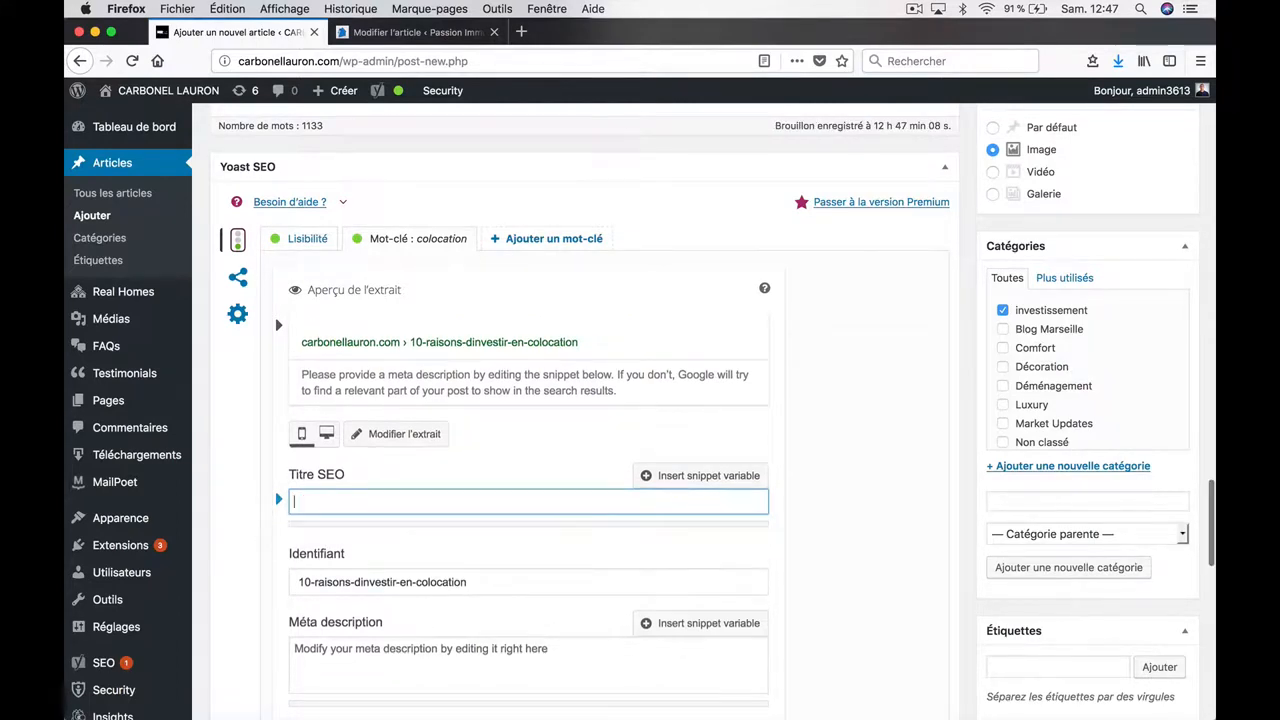
type("coloca")
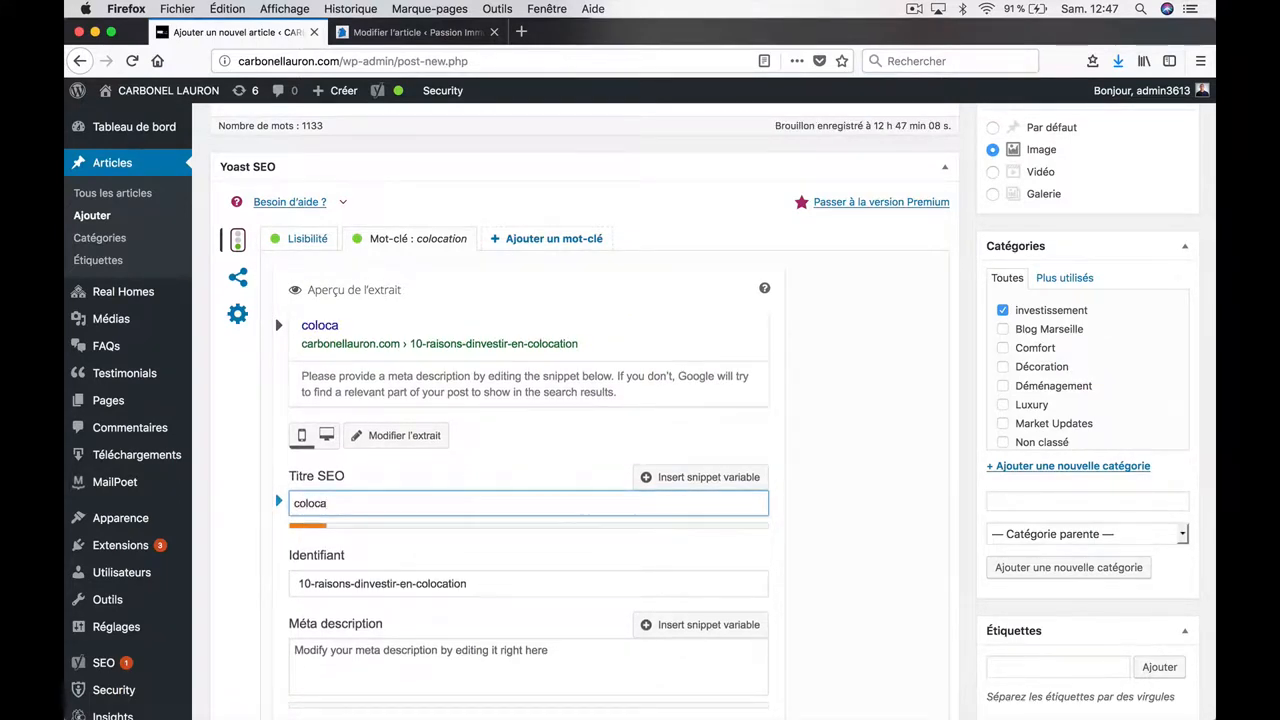
type("tion")
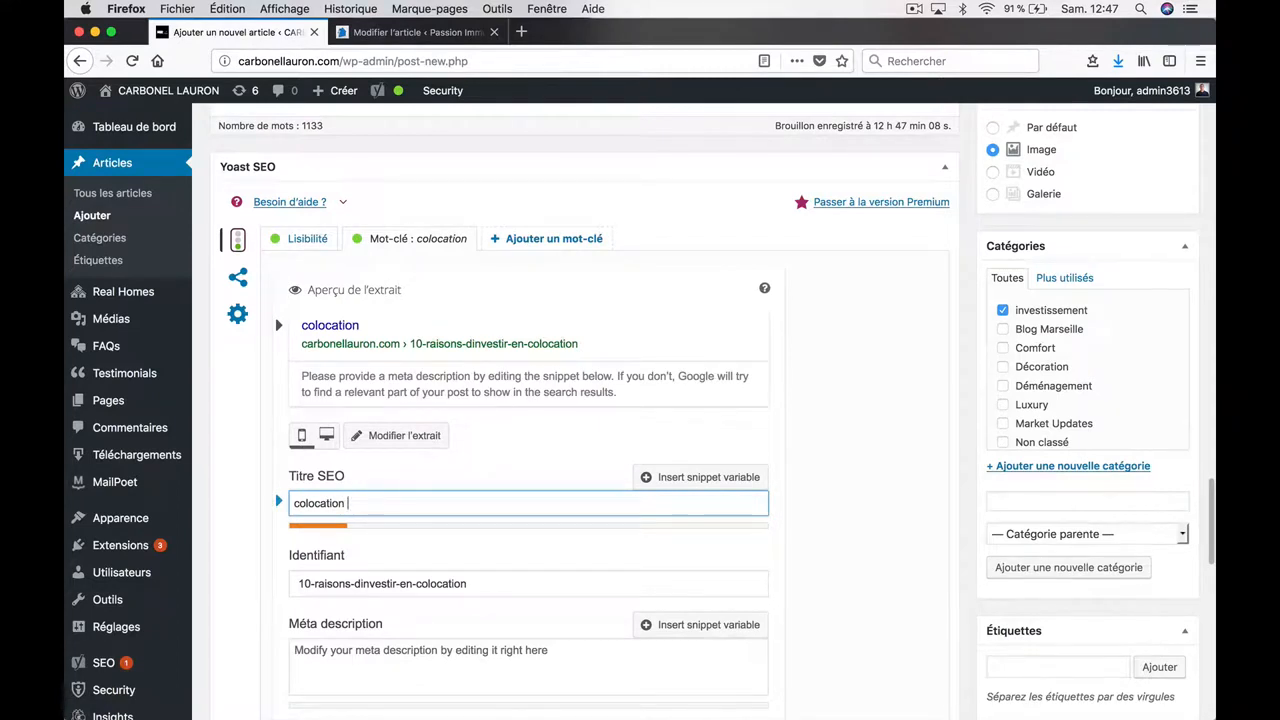
type(" in")
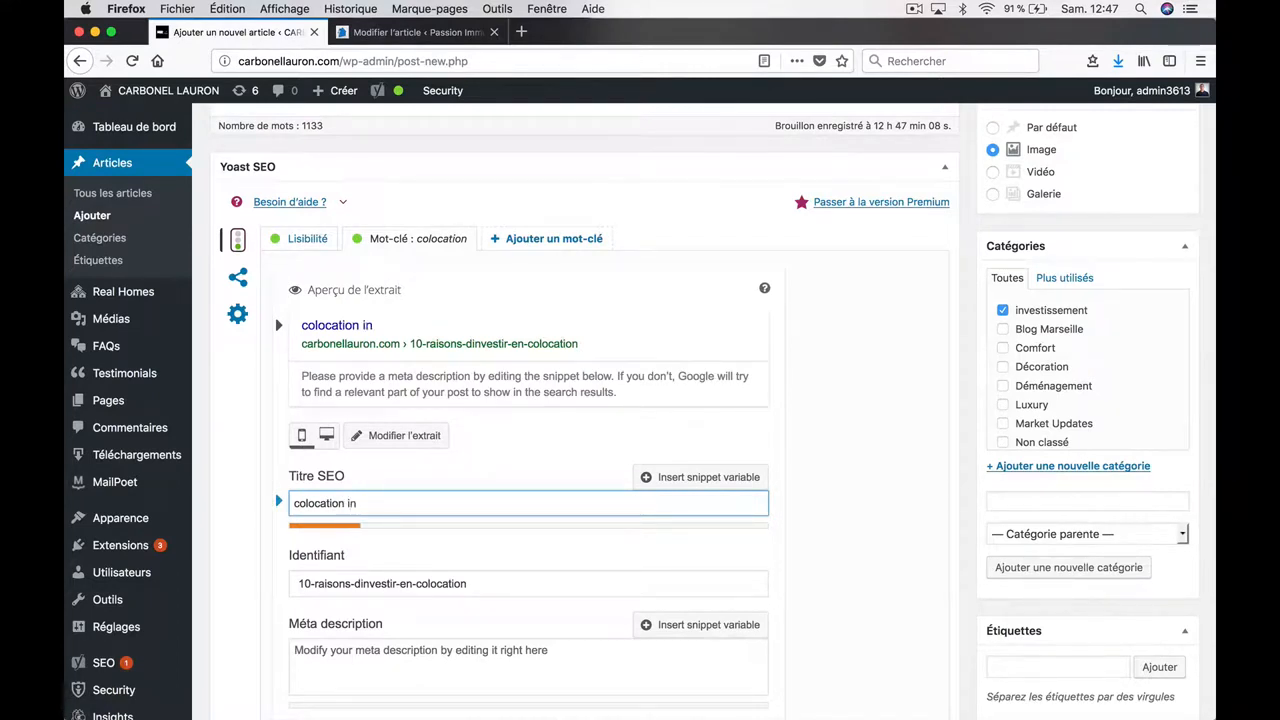
type("vesissement ")
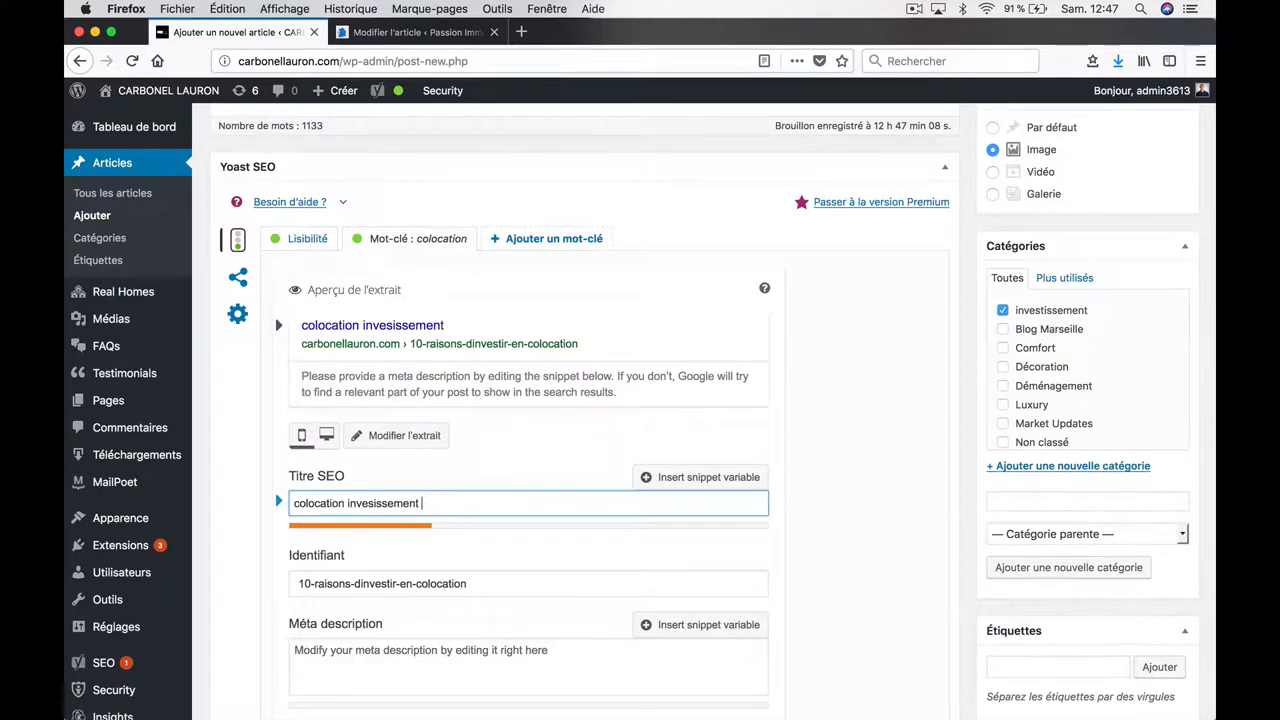
type("clé en main")
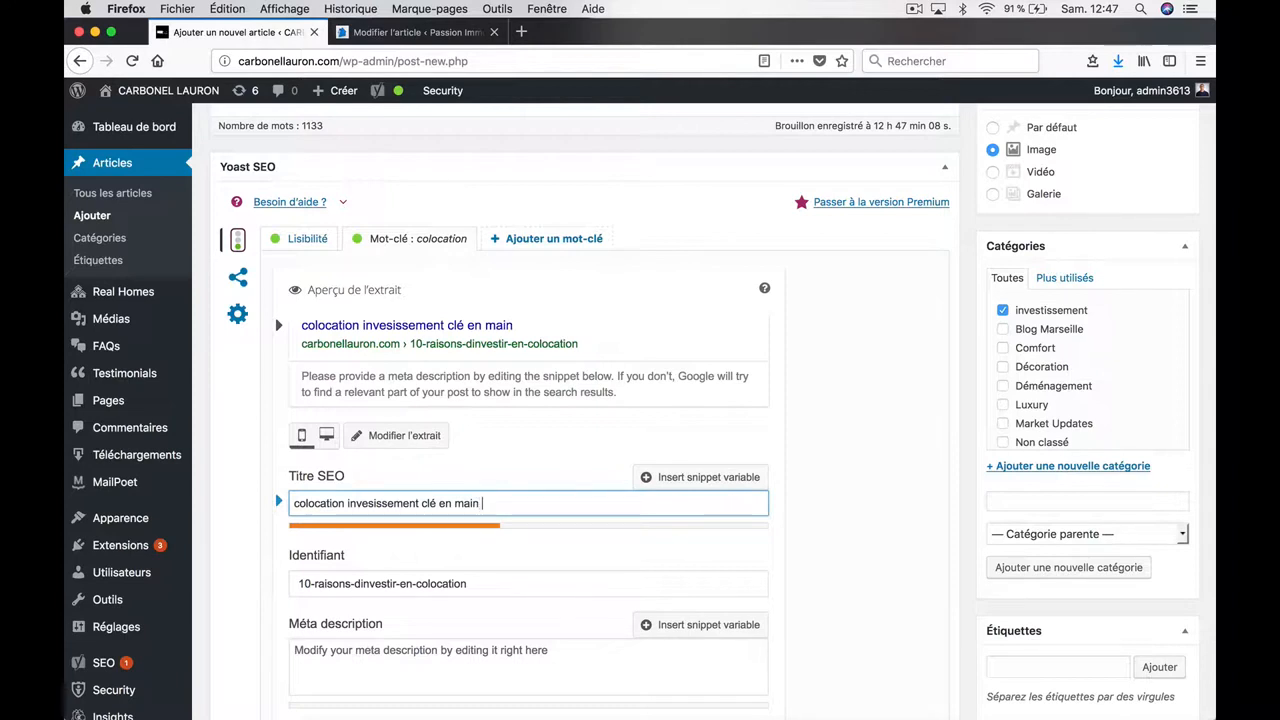
type(" déménageme")
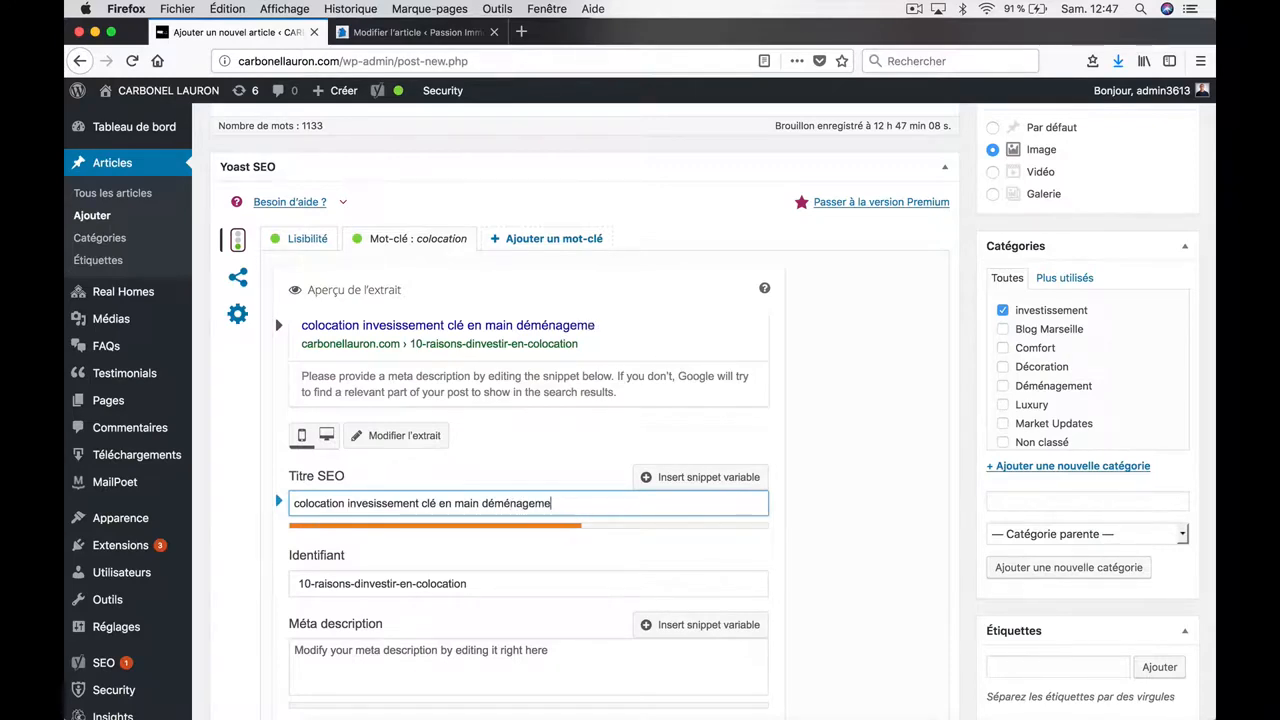
type("nt rentabilité")
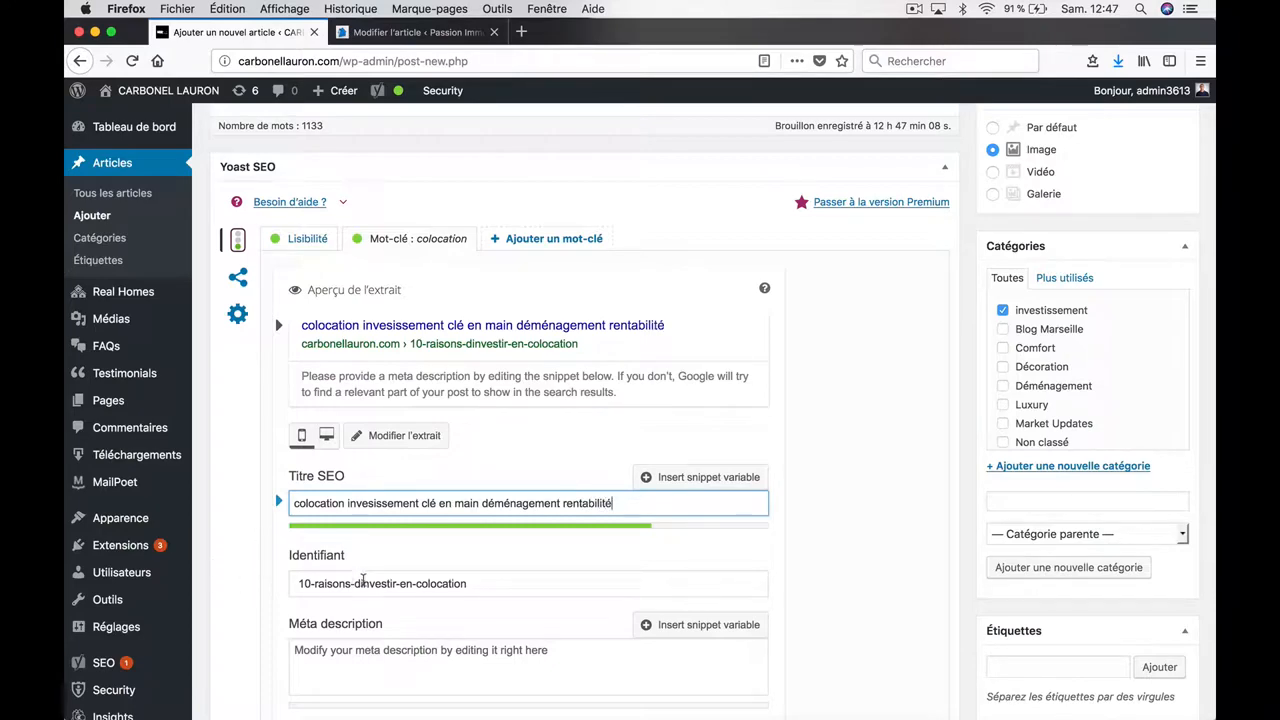
- Copy the article's opening text, from "Travaillant sur un secteur étudiant" to "l'article qui suit.", into the meta description
left_click(467, 583)
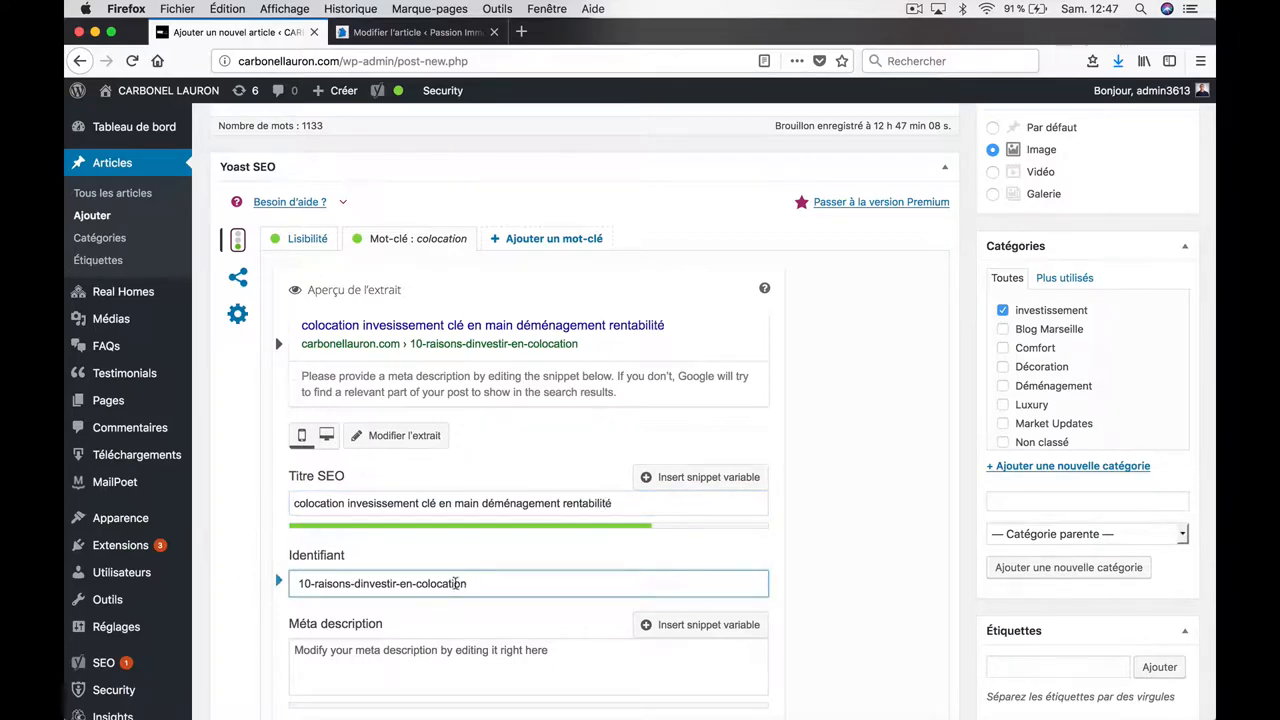
scroll(455, 583, "down", 2)
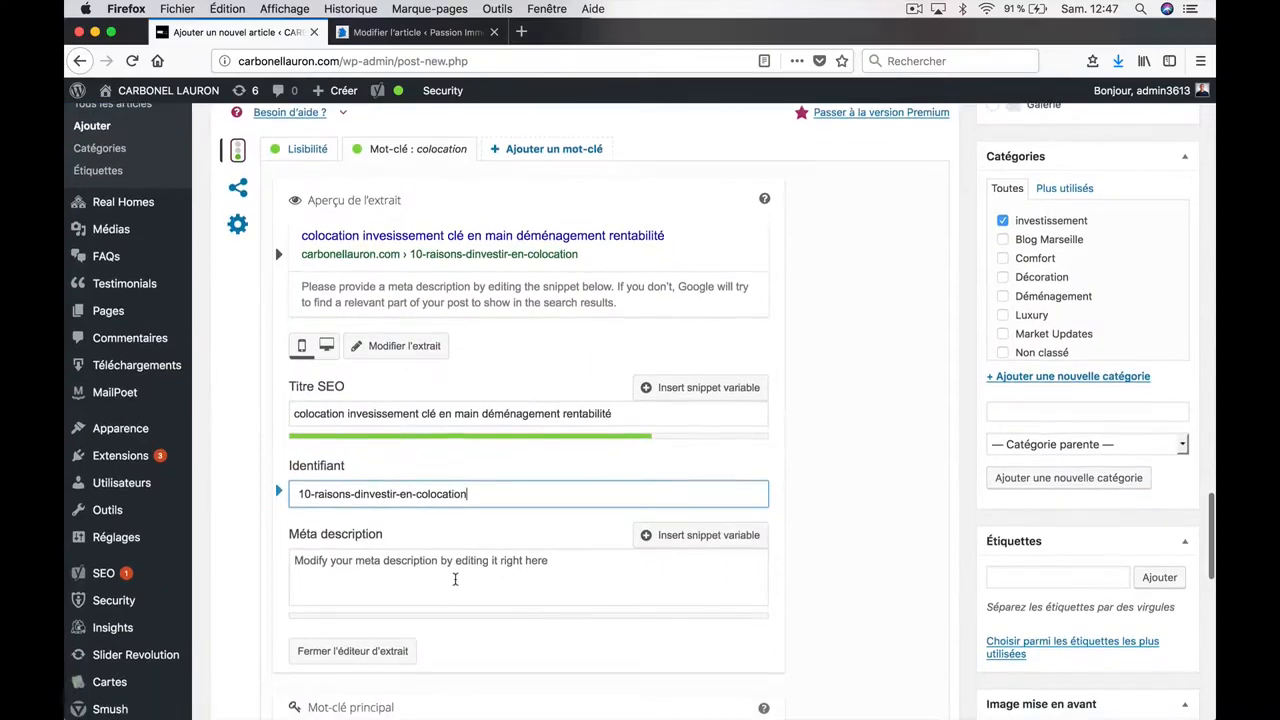
scroll(455, 585, "up", 4)
scroll(455, 585, "up", 20)
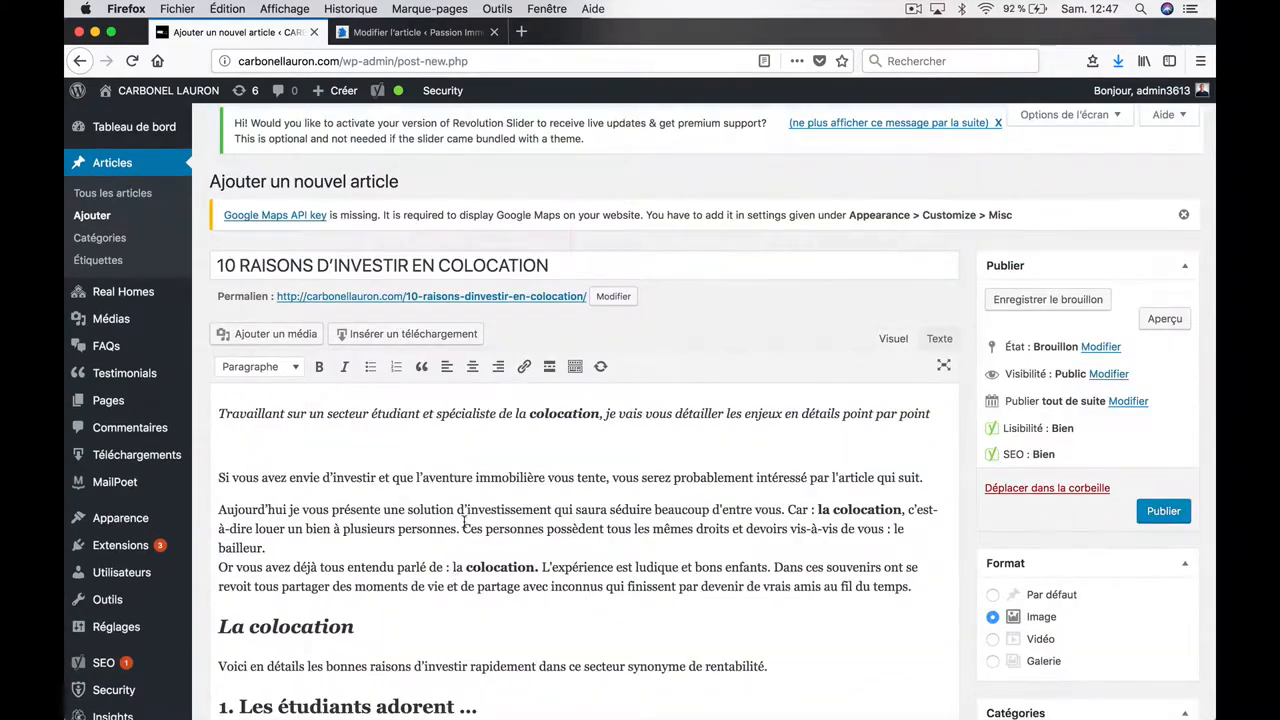
scroll(317, 432, "down", 1)
left_click_drag(219, 413, 938, 476)
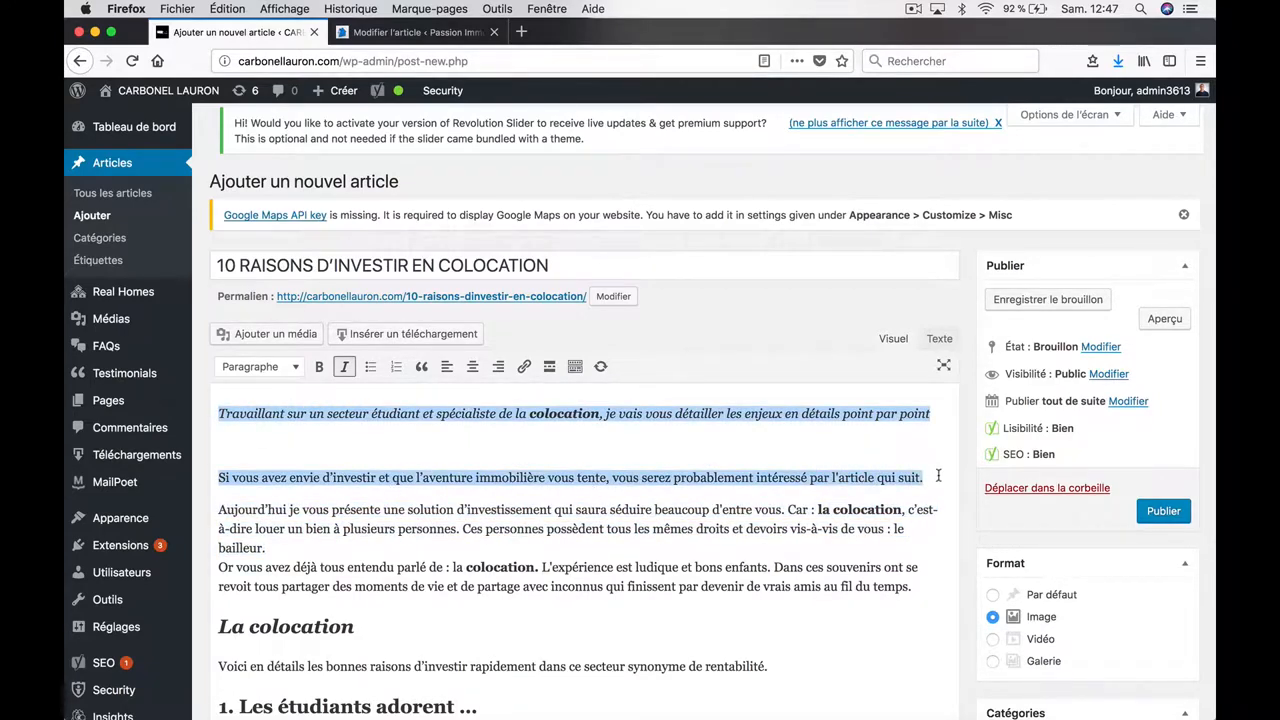
key("super+c")
scroll(667, 508, "down", 20)
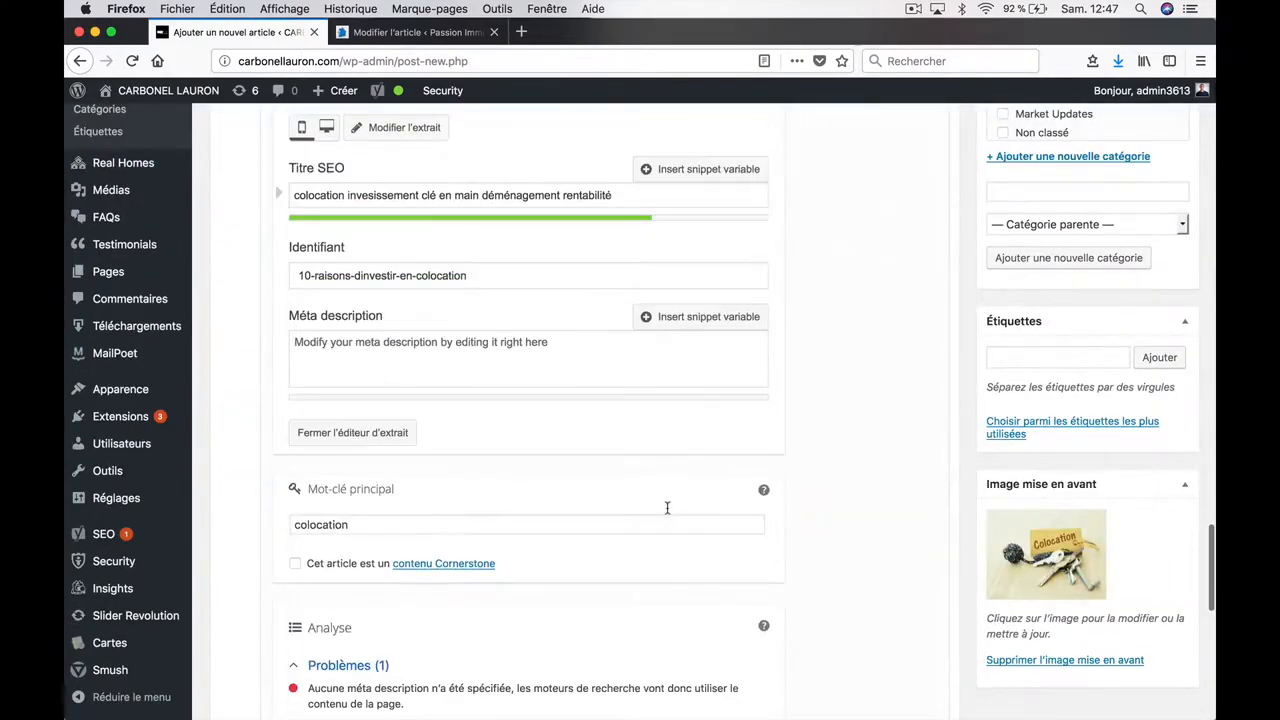
left_click(583, 372)
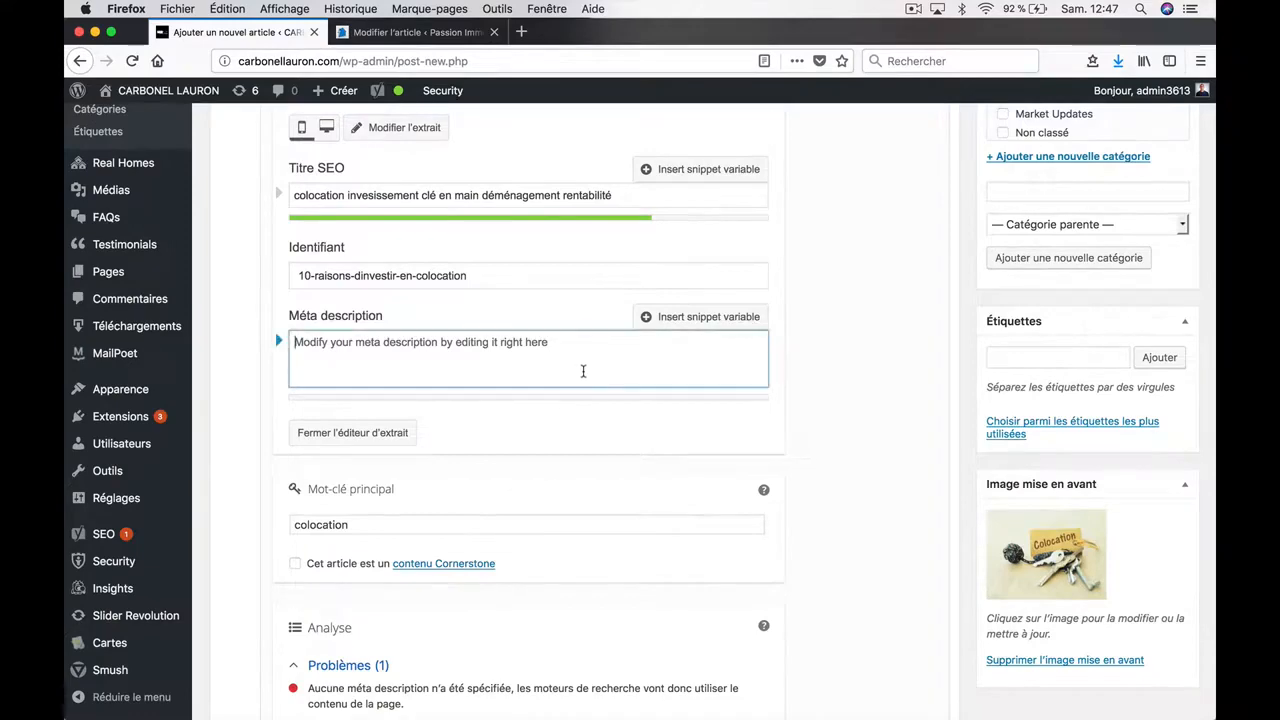
key("super+v")
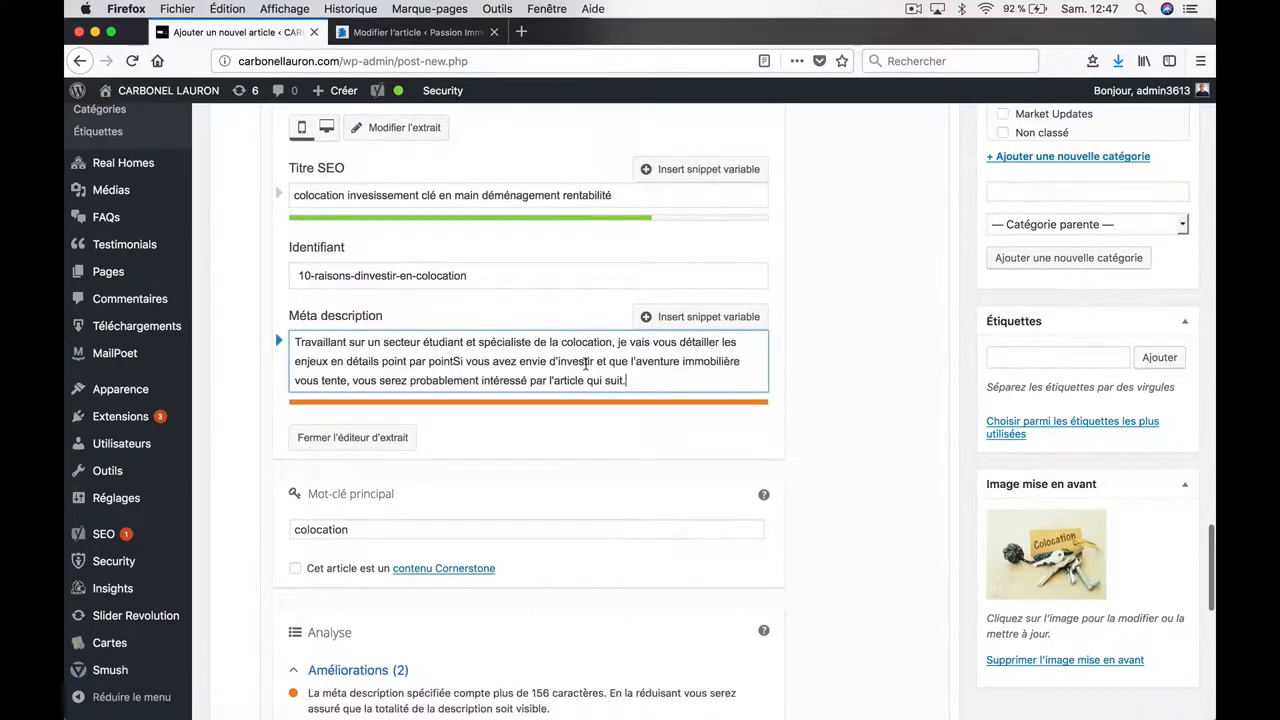
scroll(578, 360, "down", 2)
scroll(586, 369, "up", 2)
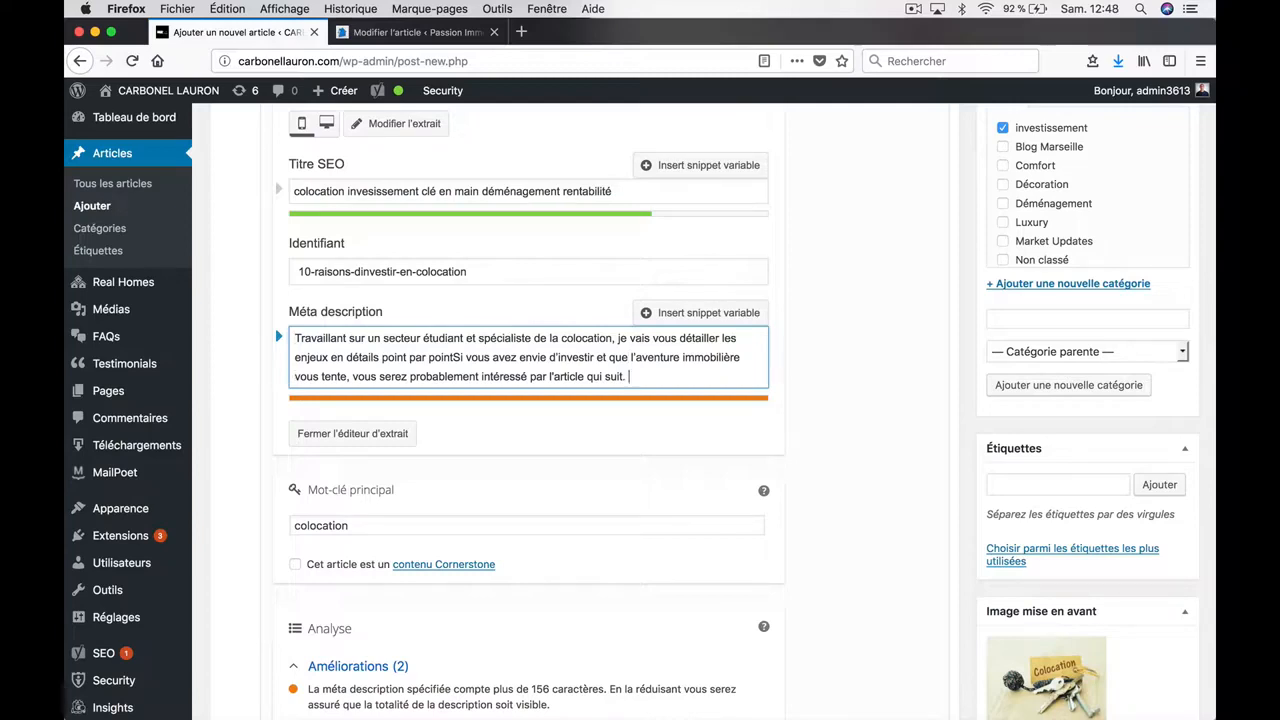
- Append the article sentence "Aujourd'hui je vous présente une solution d'investissement qui saura séduire beaucoup d'entre vous." to the meta description
scroll(615, 319, "up", 20)
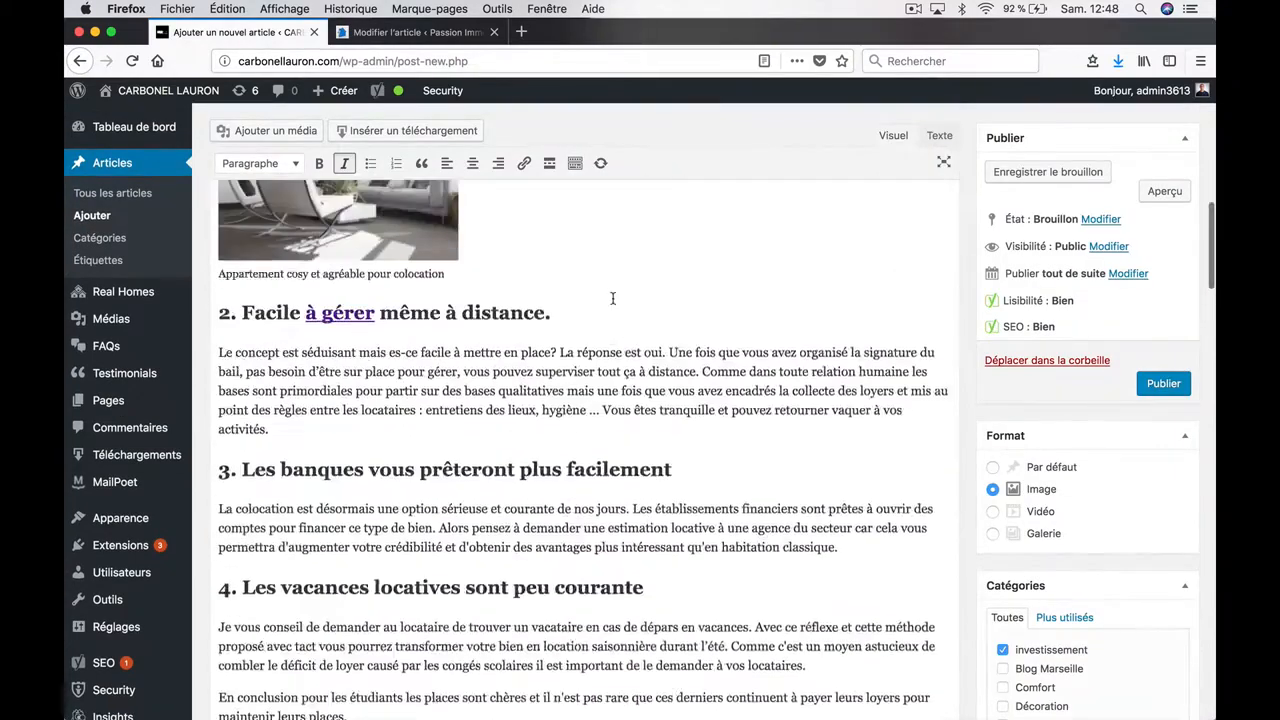
scroll(613, 298, "up", 5)
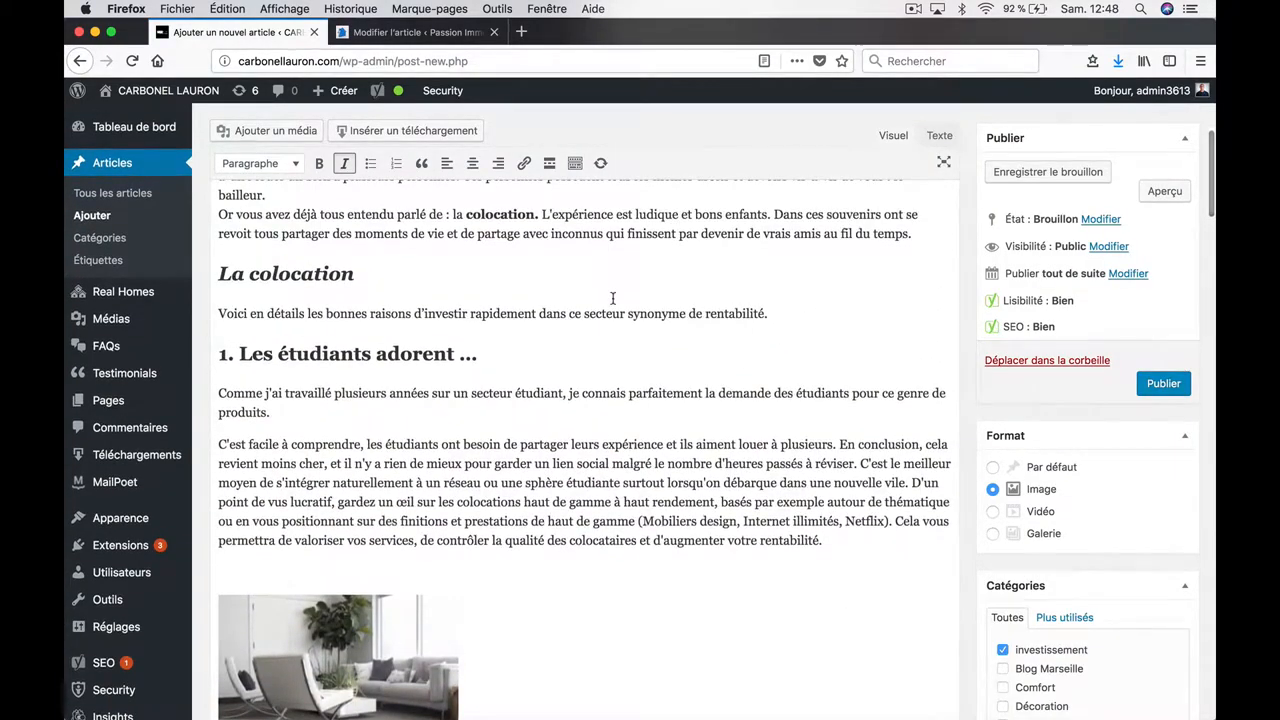
scroll(613, 298, "up", 6)
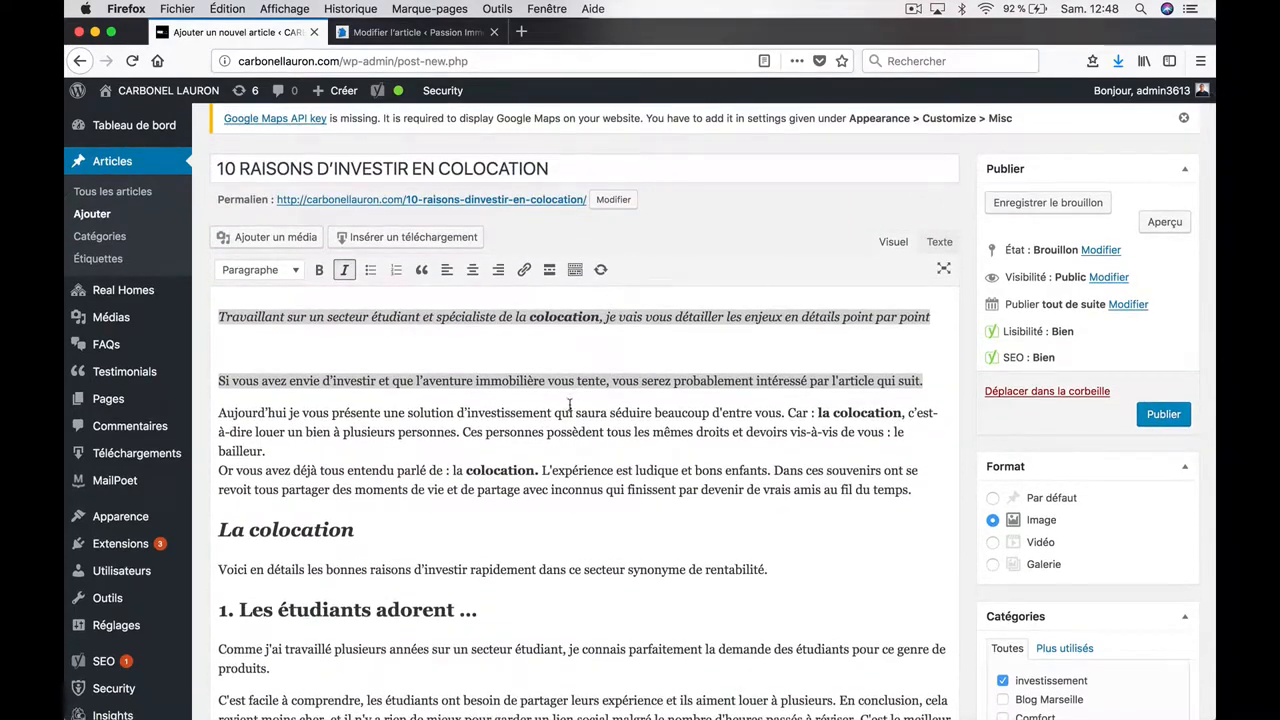
left_click(567, 406)
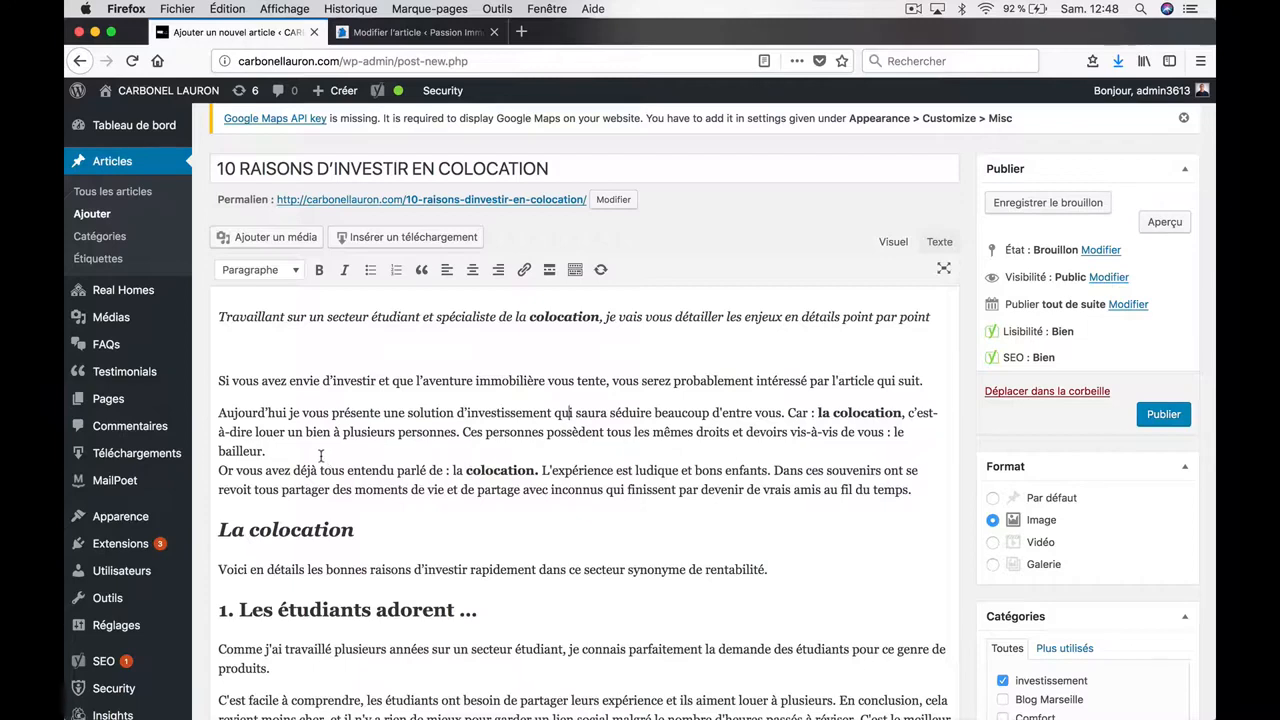
left_click_drag(266, 451, 237, 432)
left_click(354, 418)
left_click_drag(785, 413, 172, 412)
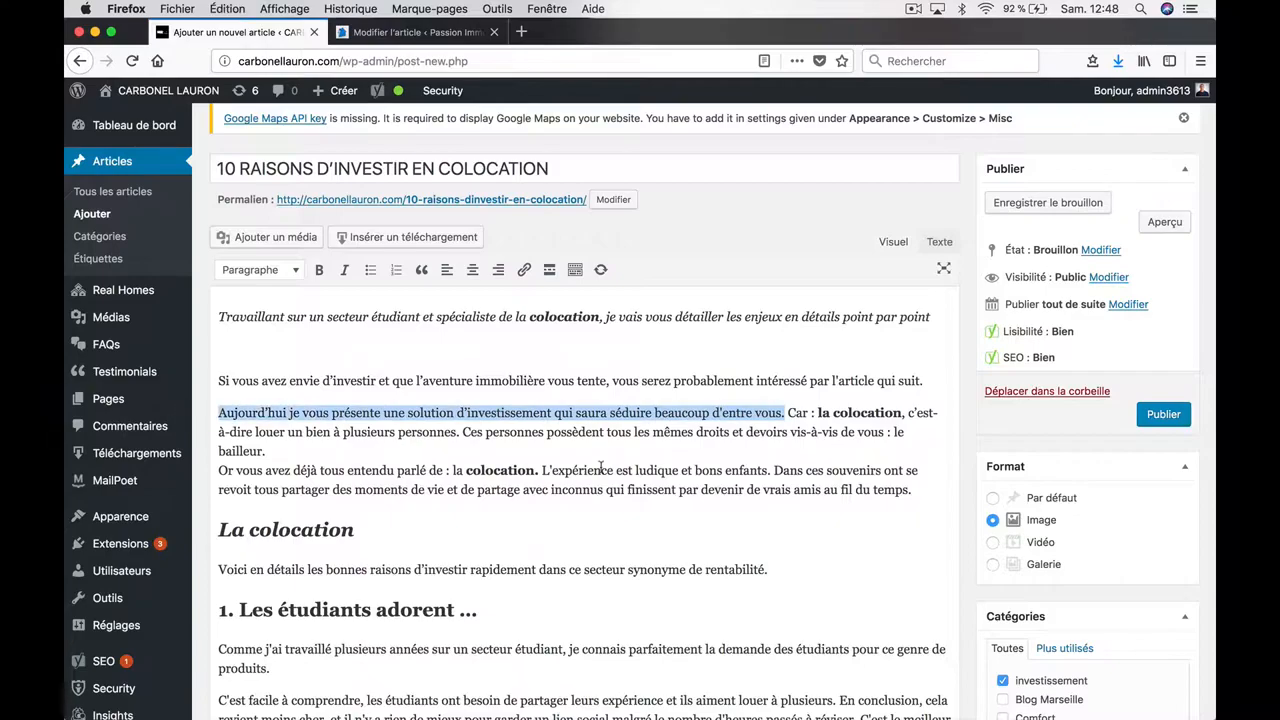
scroll(601, 468, "down", 20)
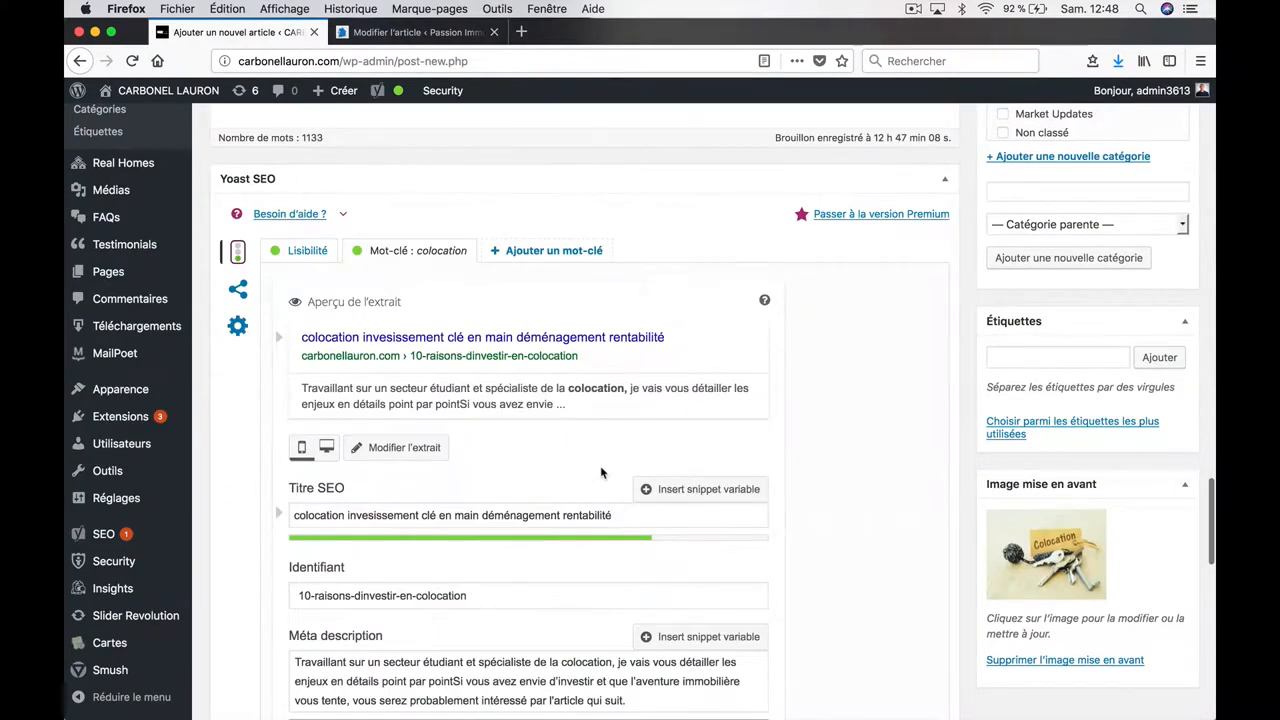
scroll(601, 472, "down", 3)
left_click(655, 500)
key("super+v")
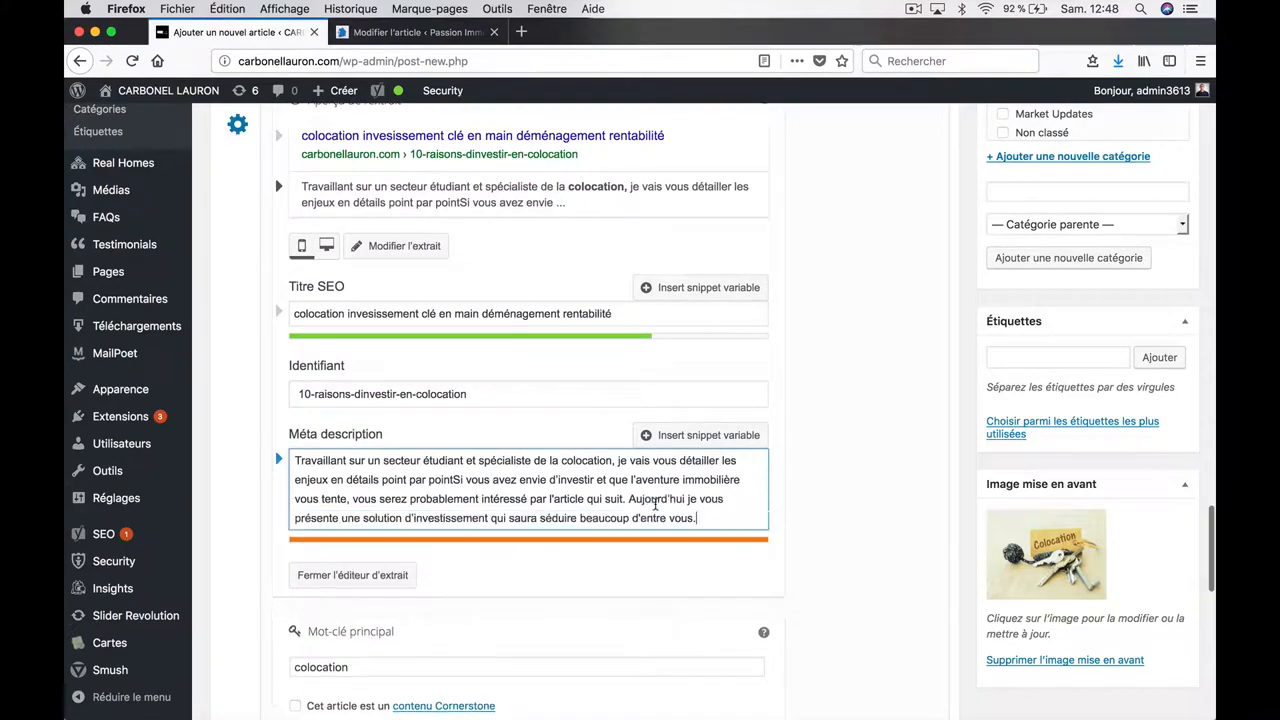
- Append the article sentence from "Dans ces souvenirs" to "au fil du temps." to the meta description and check the keyword analysis
scroll(655, 504, "up", 20)
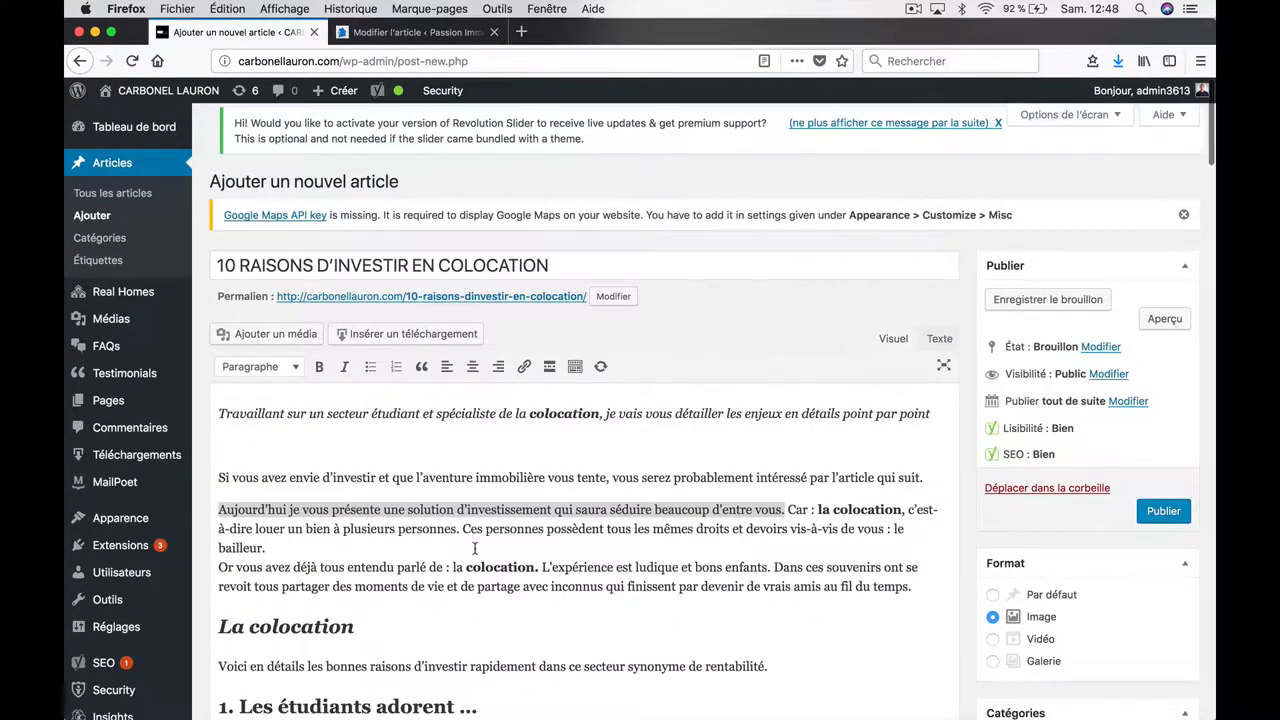
left_click(470, 550)
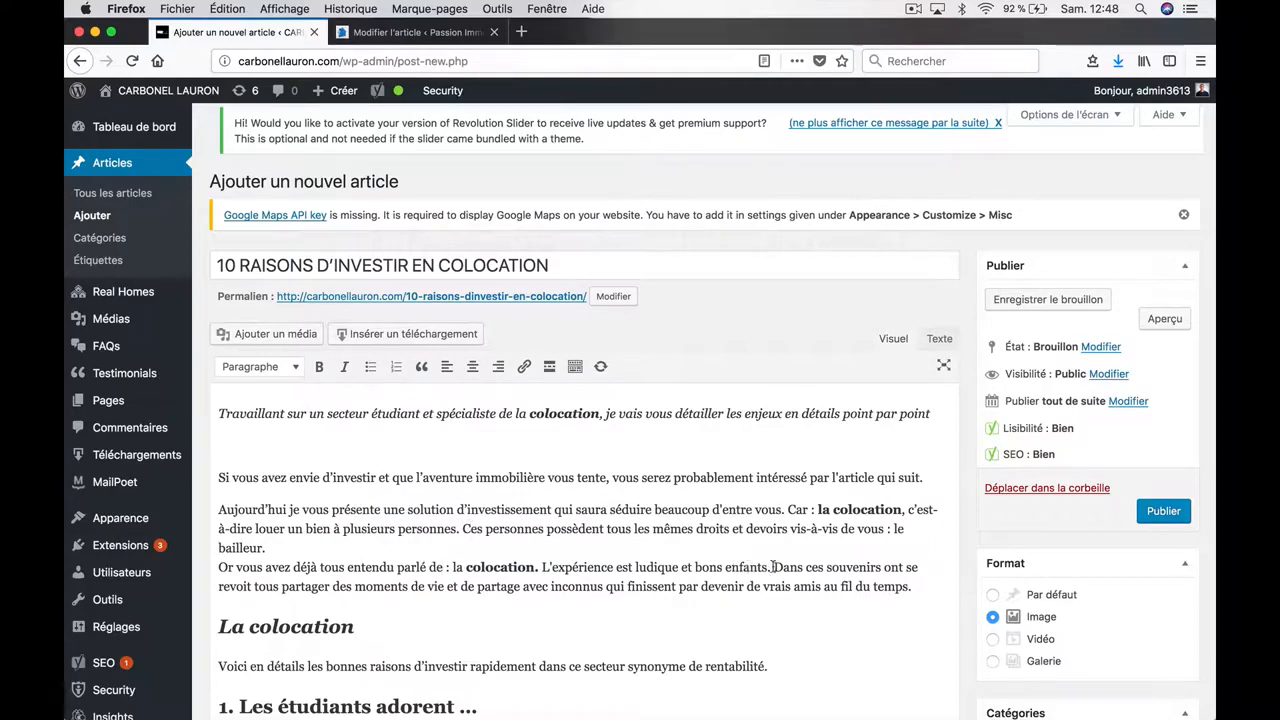
left_click_drag(775, 567, 803, 604)
key("super+c")
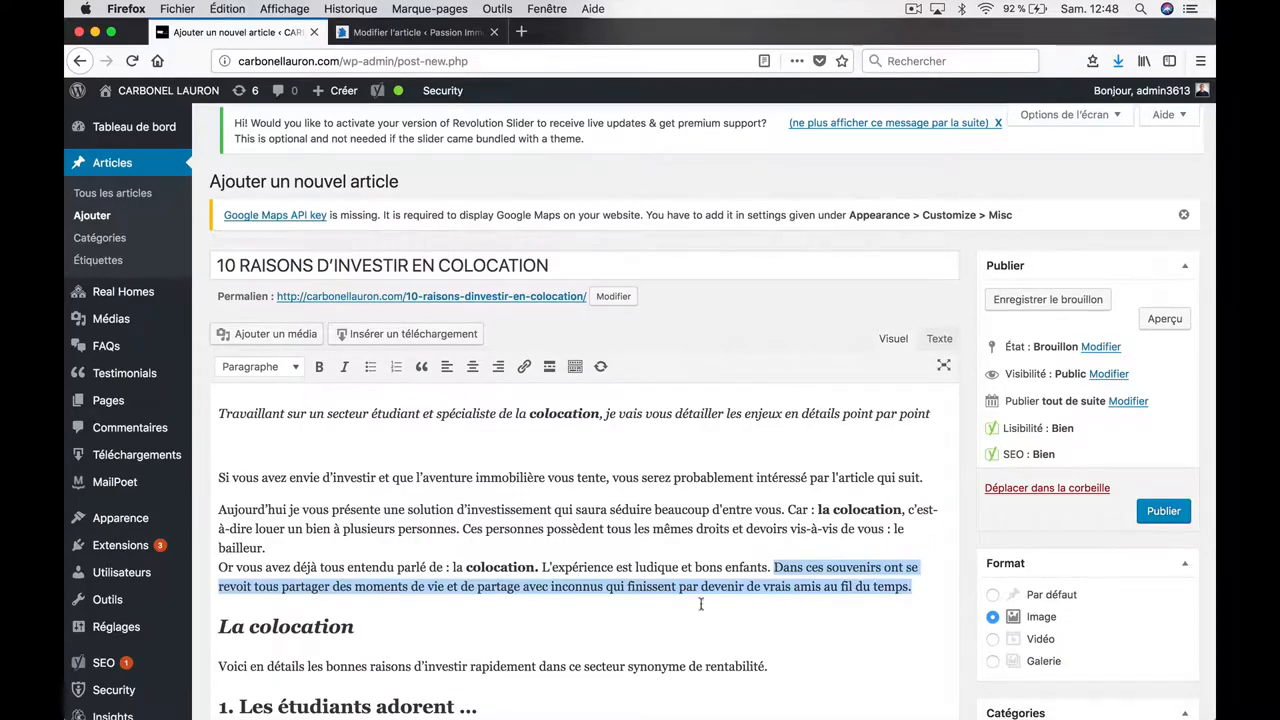
scroll(658, 614, "down", 20)
scroll(658, 614, "down", 10)
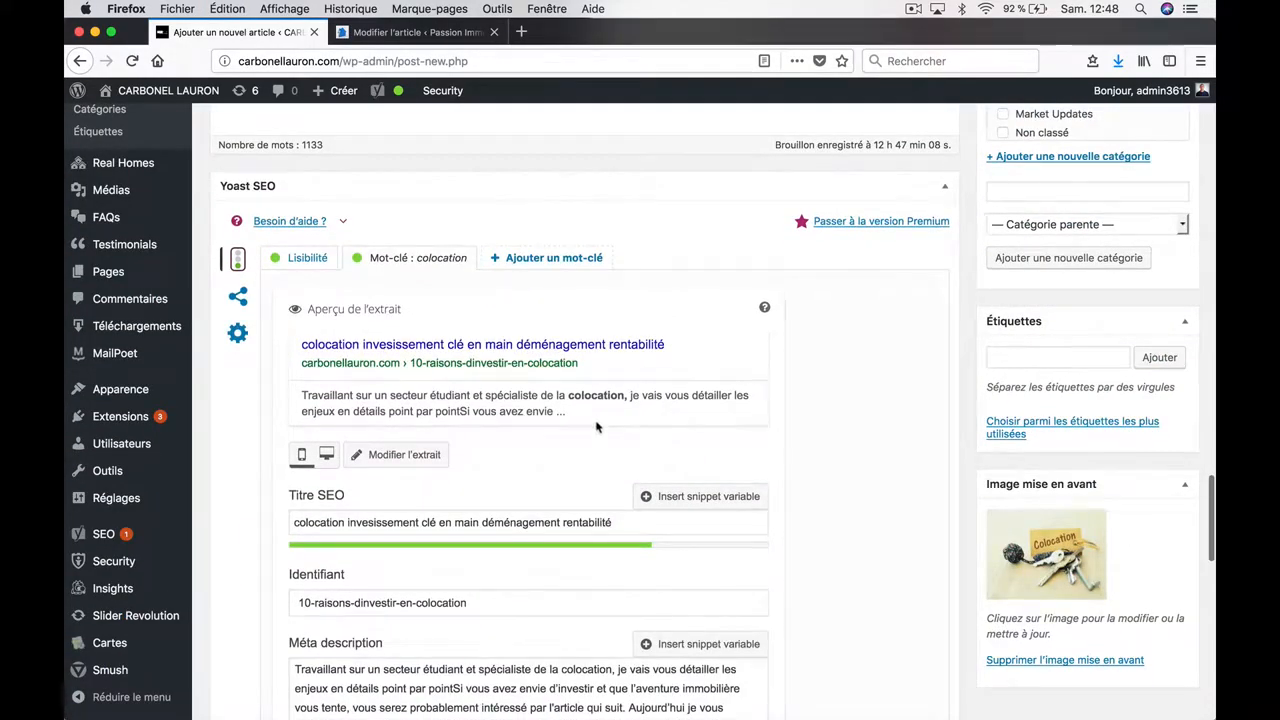
scroll(596, 427, "down", 4)
left_click(718, 545)
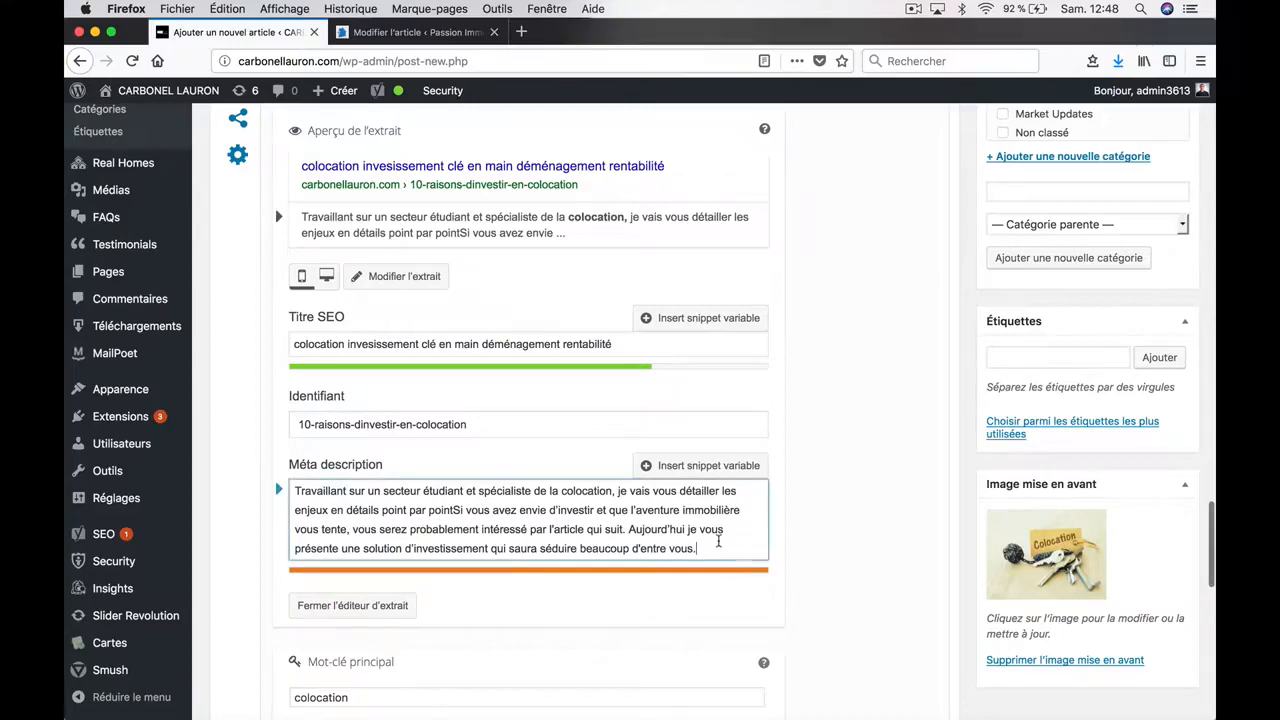
key("super+v")
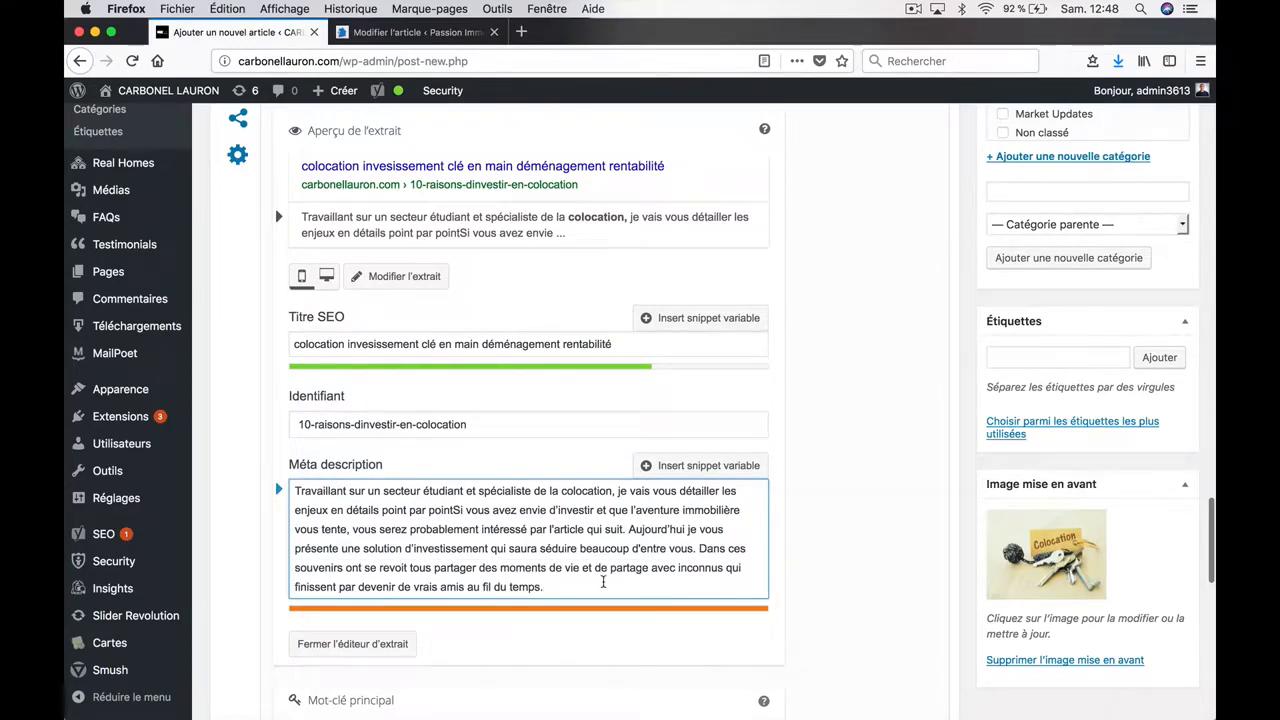
scroll(604, 582, "down", 5)
scroll(604, 587, "down", 4)
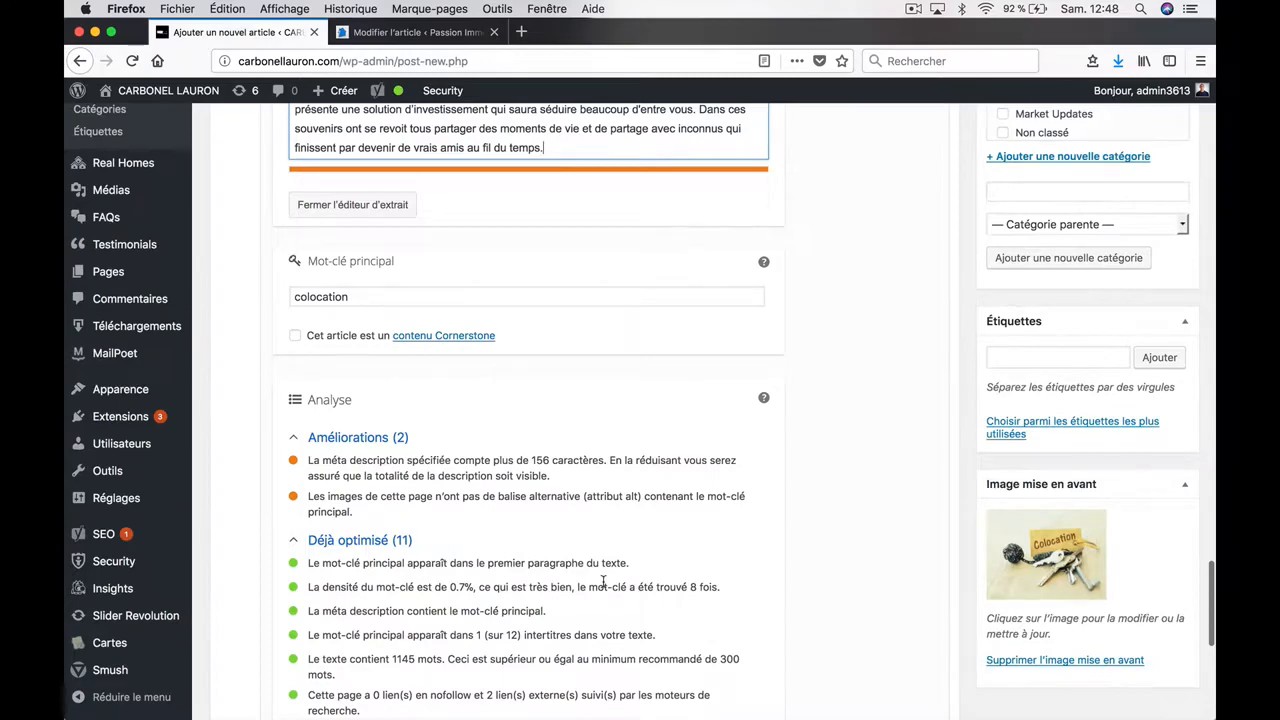
scroll(604, 584, "up", 5)
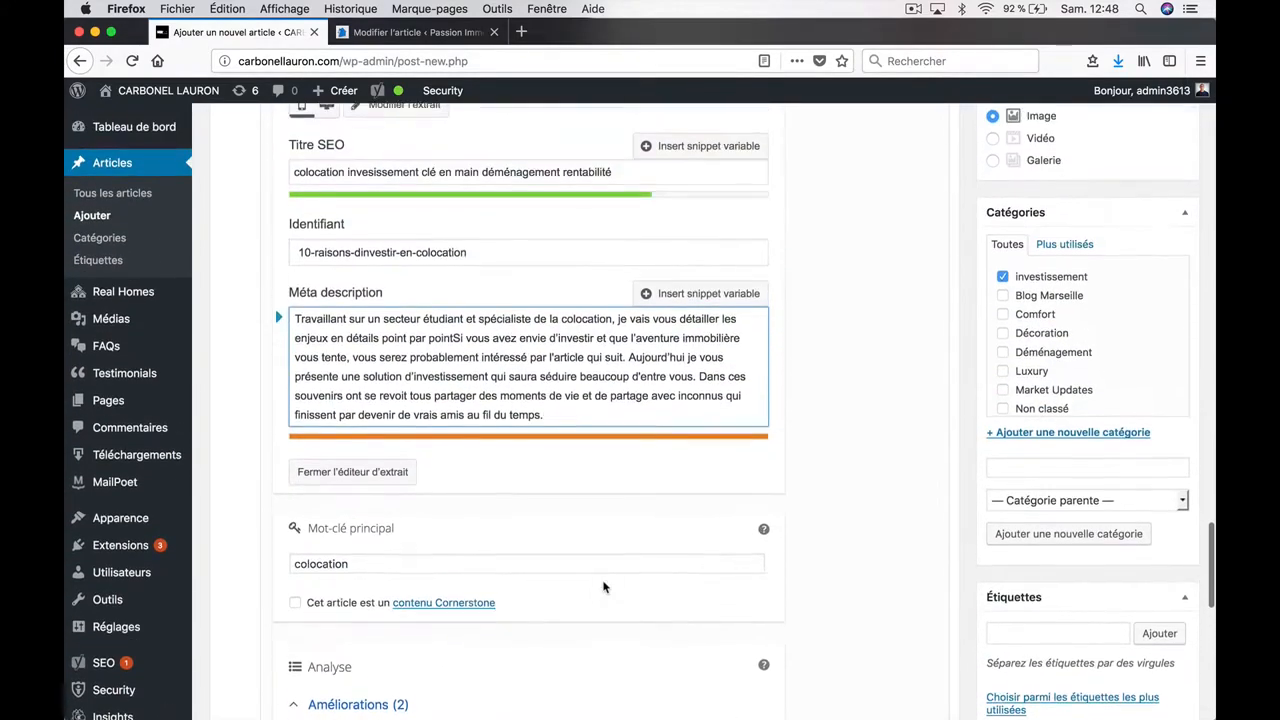
- Delete the meta description's last sentence, starting "Dans ces souvenirs", and end the first sentence with a full stop after "point par point"
scroll(520, 397, "up", 1)
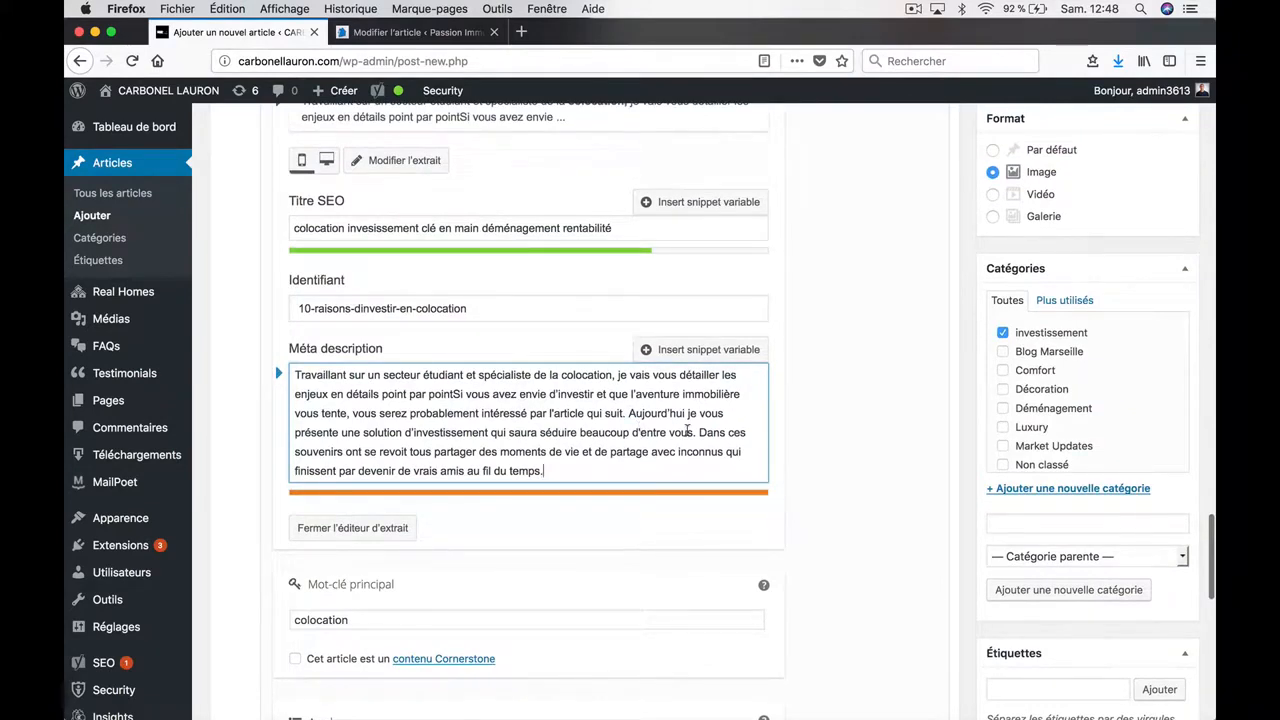
left_click_drag(698, 432, 732, 486)
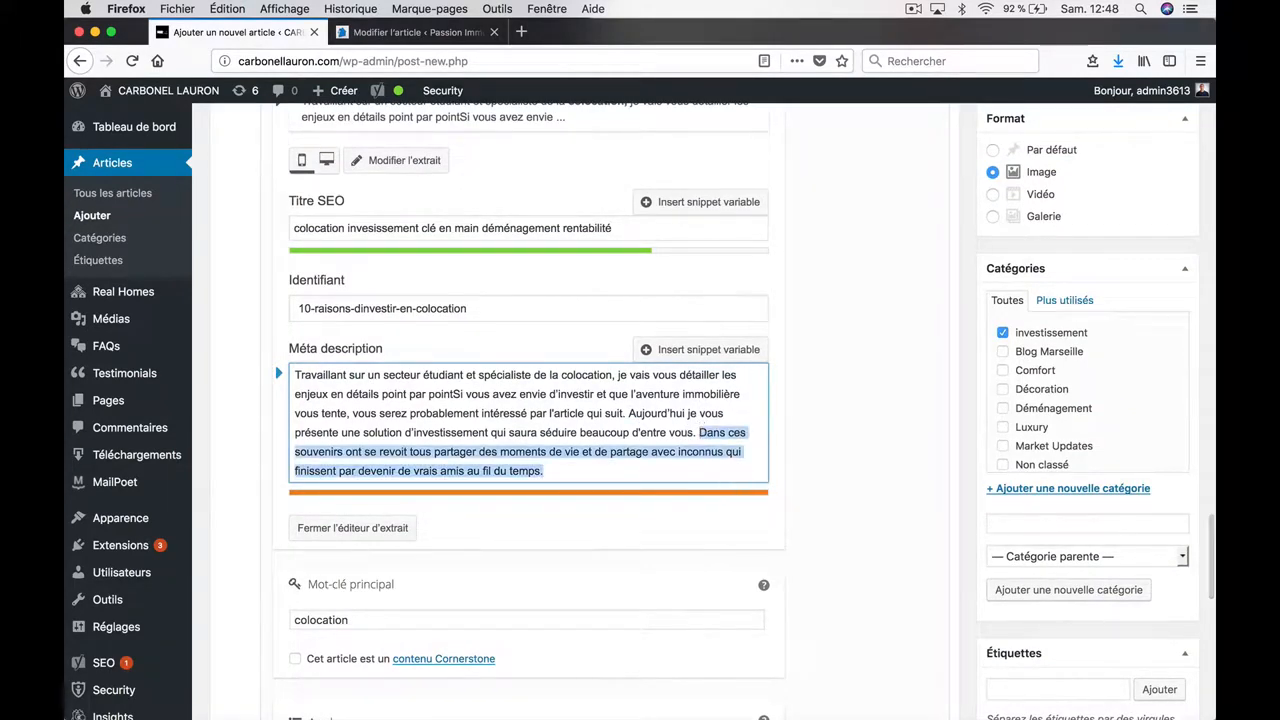
key("BackSpace")
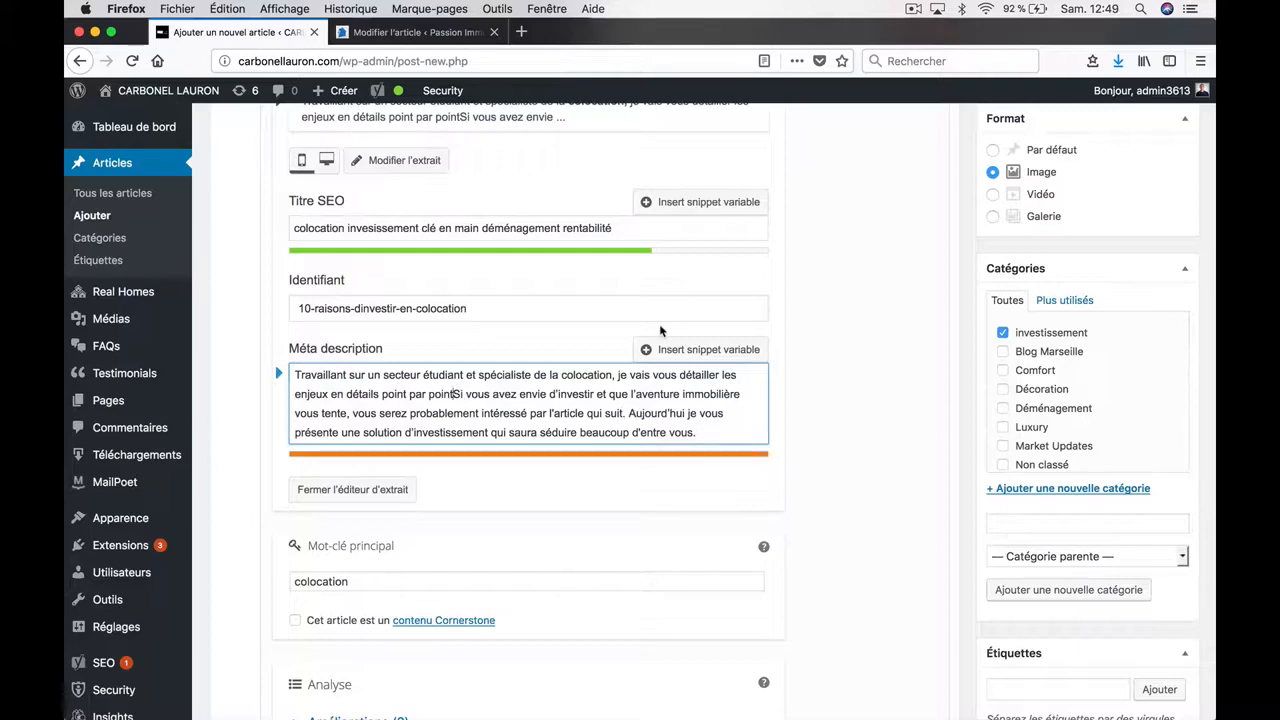
type(".")
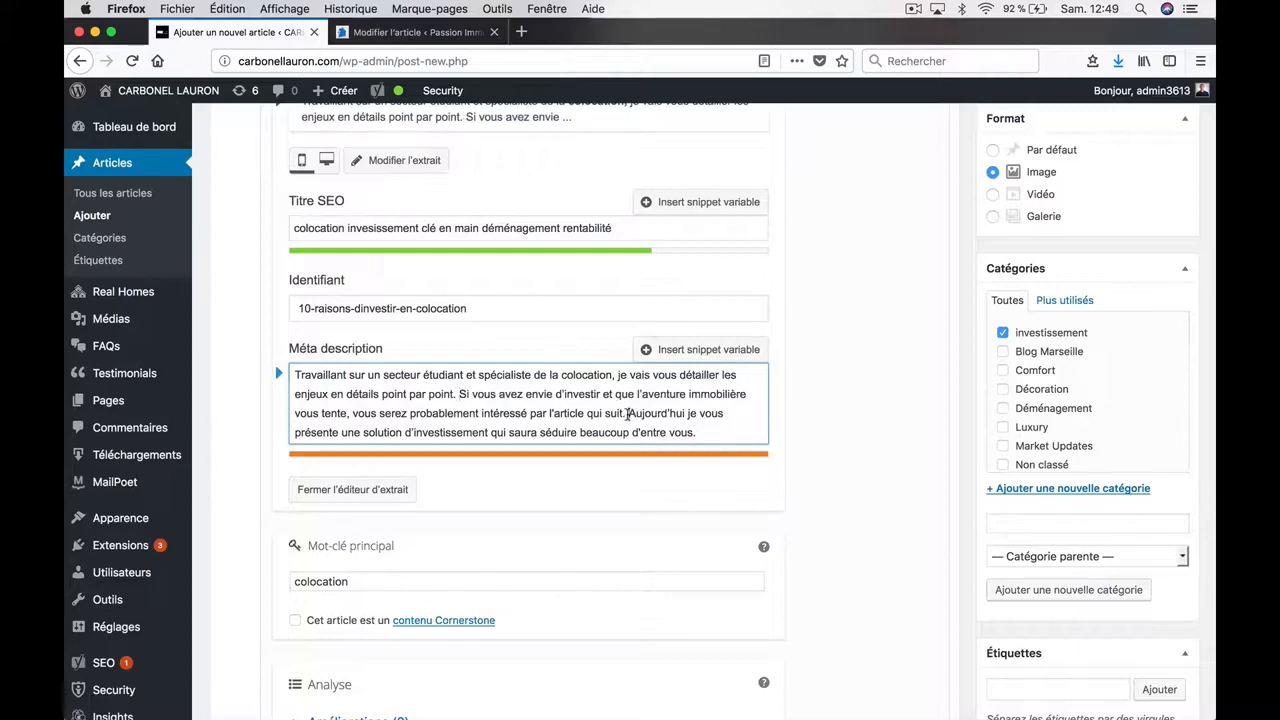
- Delete the sentence from "Si vous avez envie" to "l'article qui suit." from the meta description and check the keyword analysis
left_click_drag(628, 413, 458, 392)
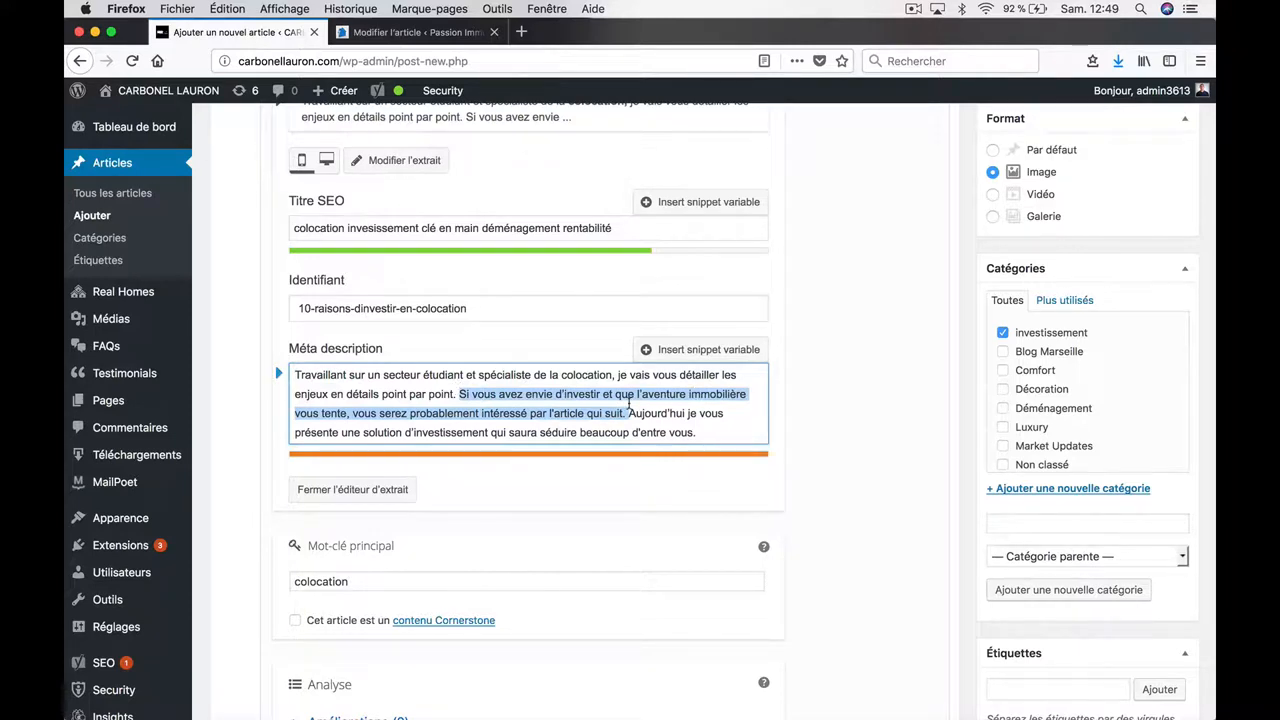
key("BackSpace")
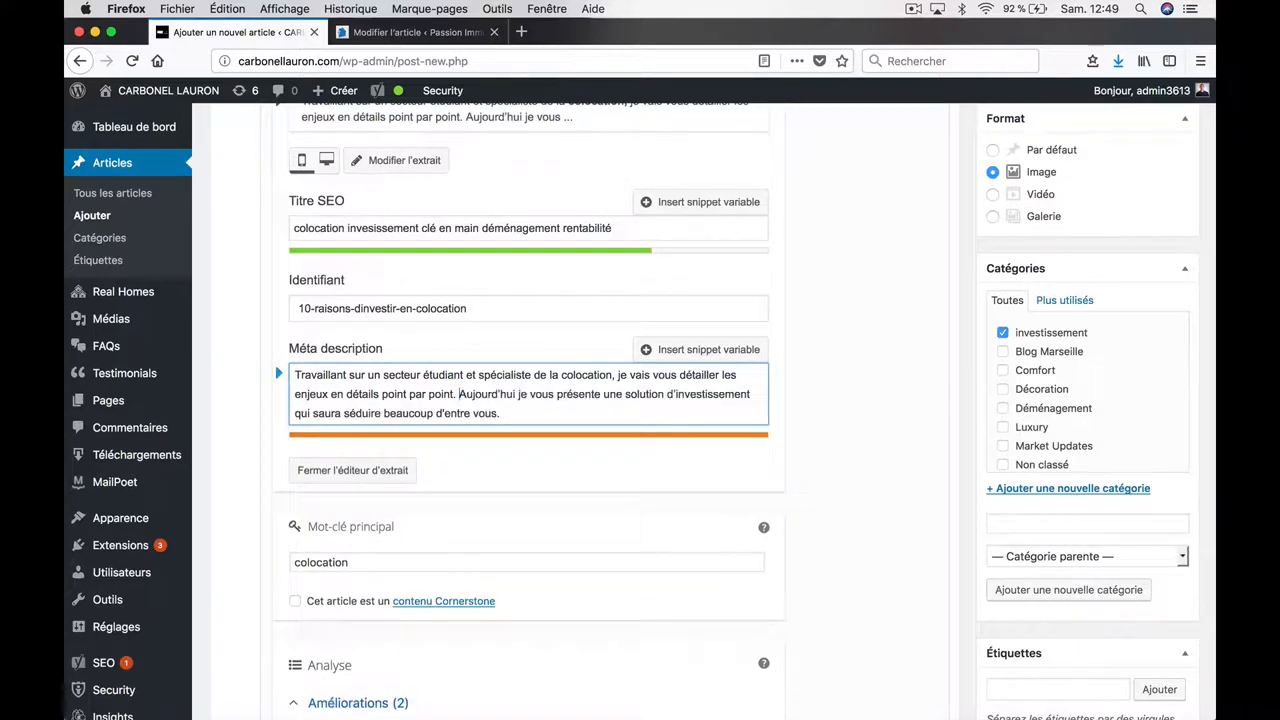
scroll(630, 474, "down", 10)
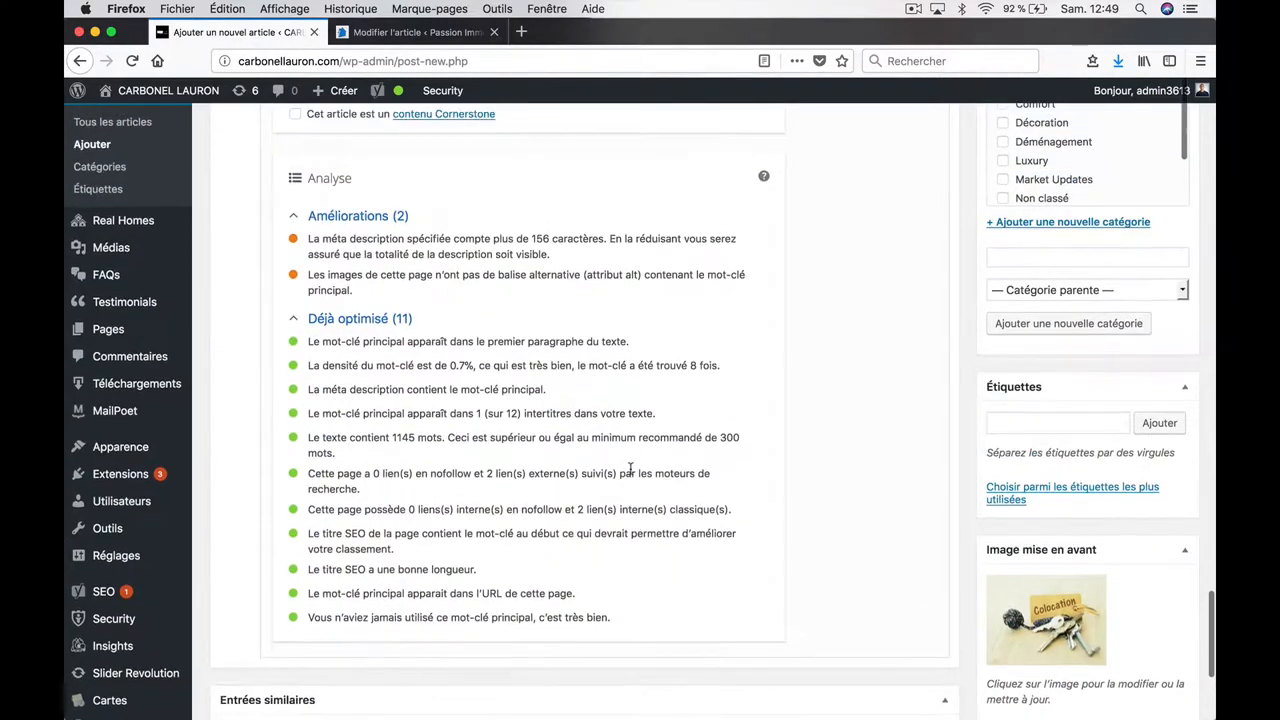
scroll(630, 470, "up", 7)
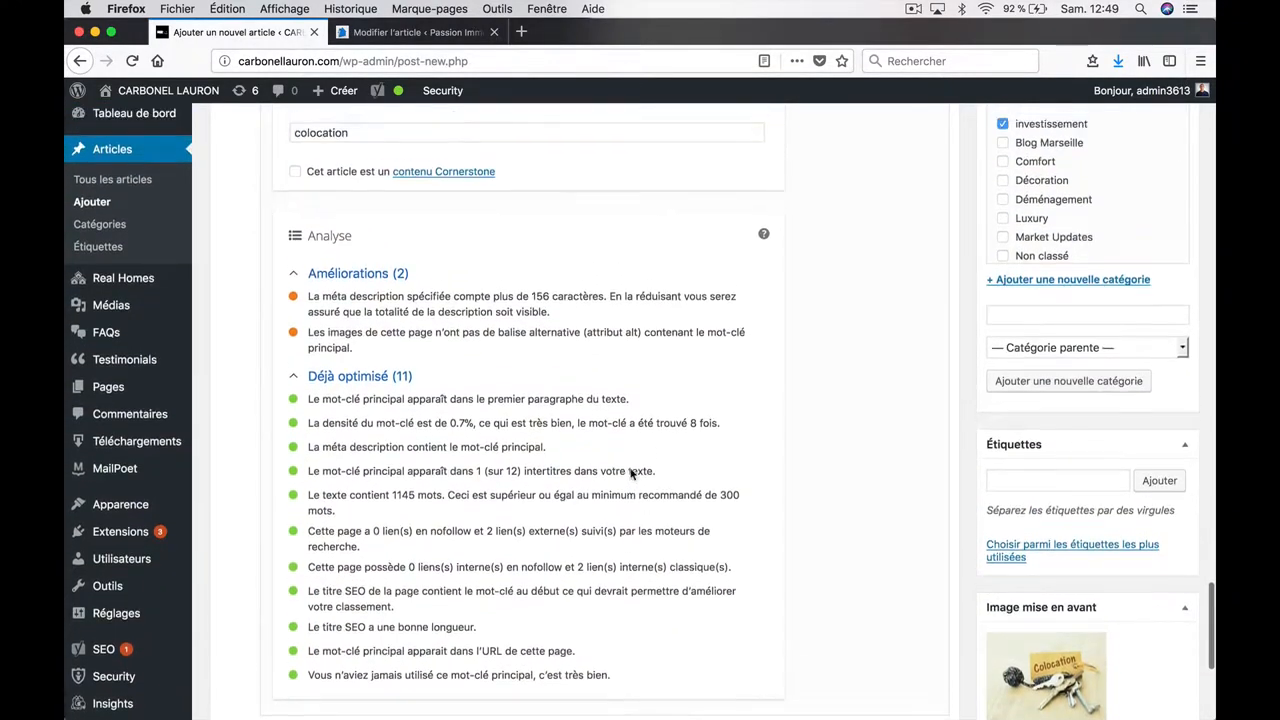
- Cut "je vais vous détailler les enjeux en détails point par point" from the meta description and end the first sentence at "colocation."
scroll(630, 474, "up", 3)
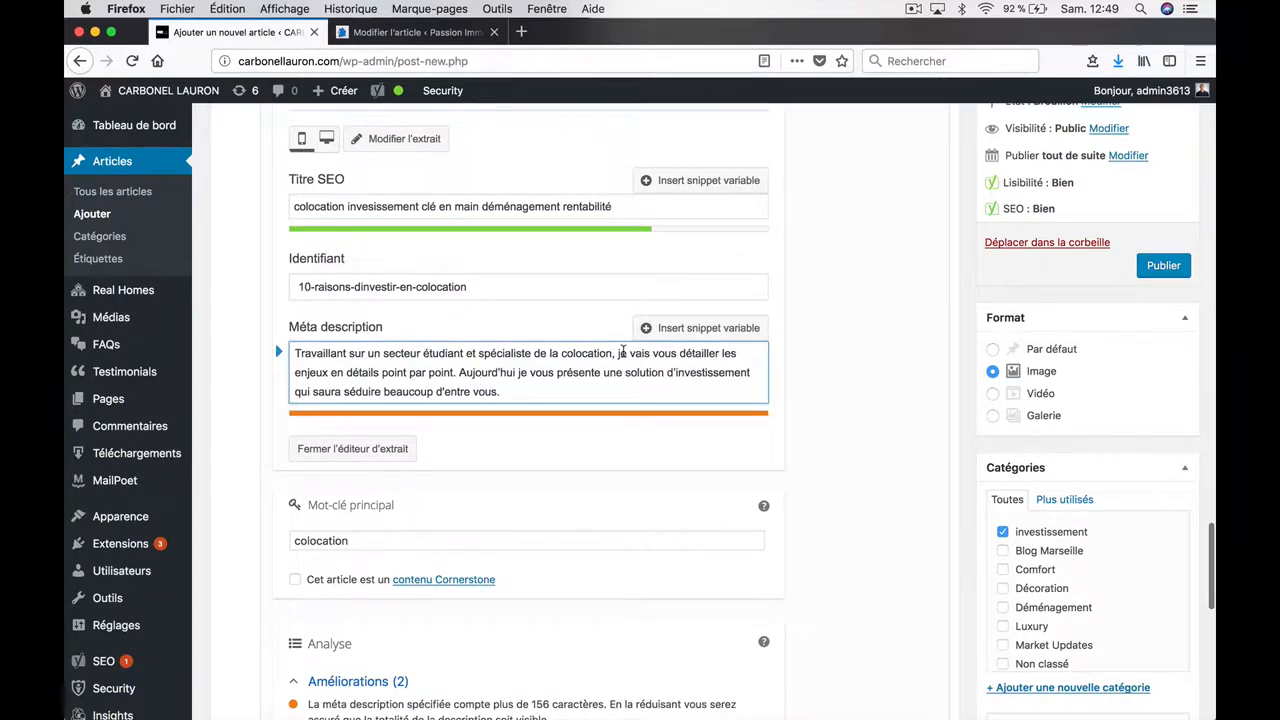
left_click_drag(621, 353, 459, 372)
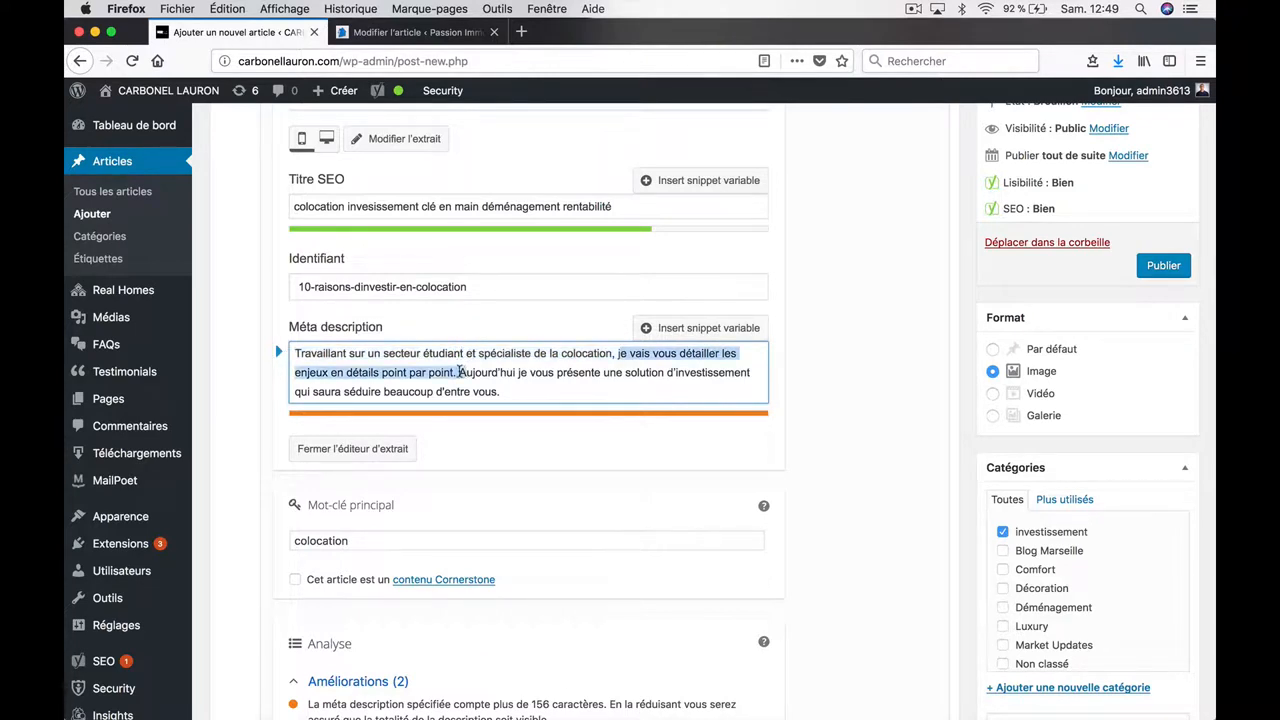
key("BackSpace")
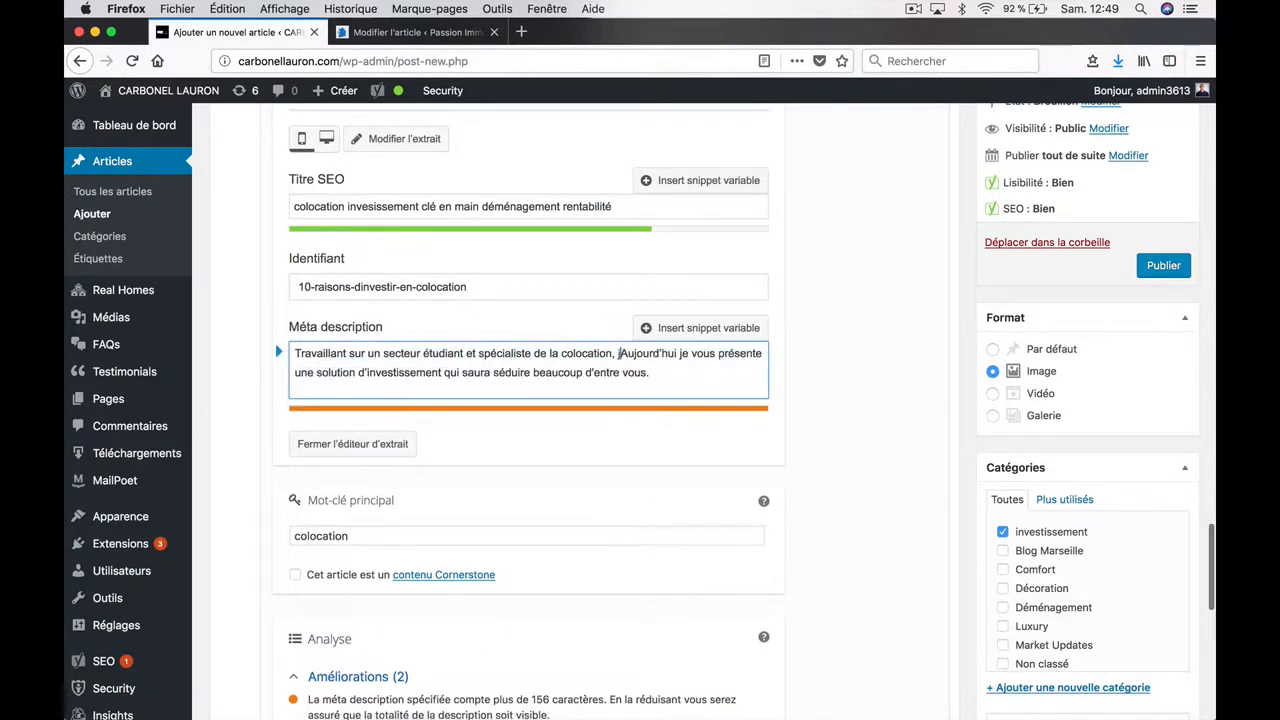
key("BackSpace")
key("BackSpace")
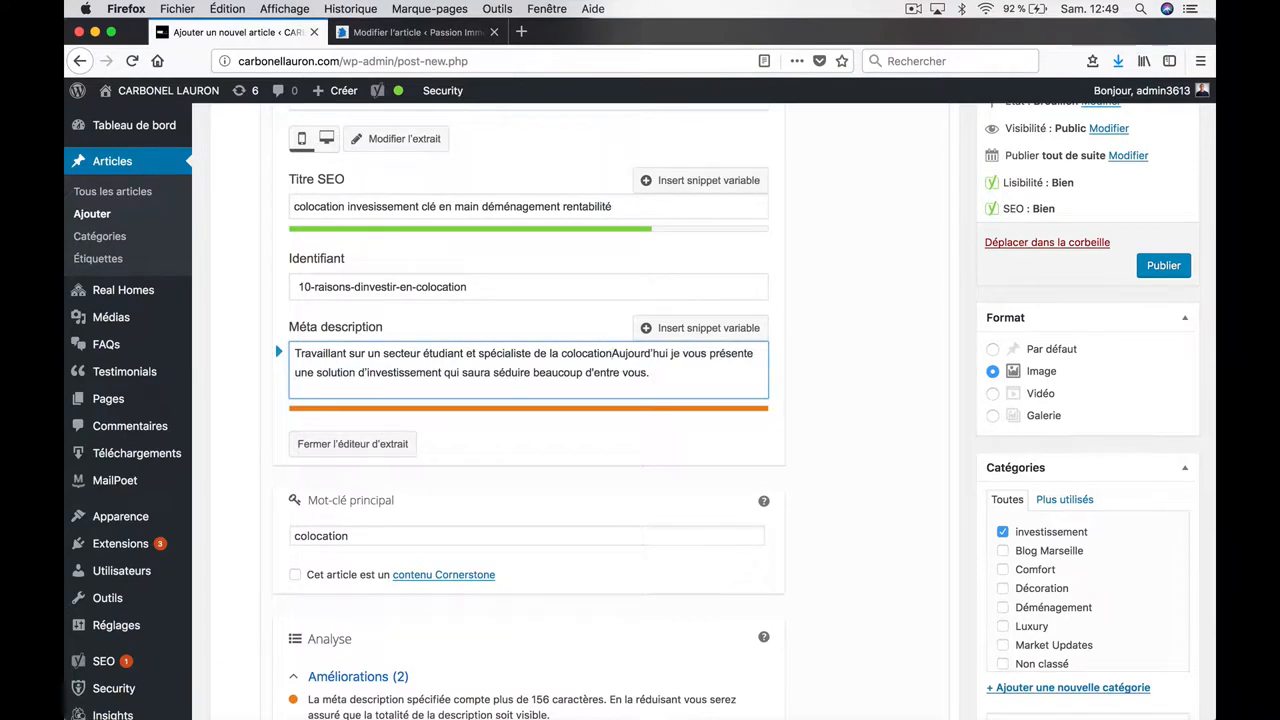
type(".")
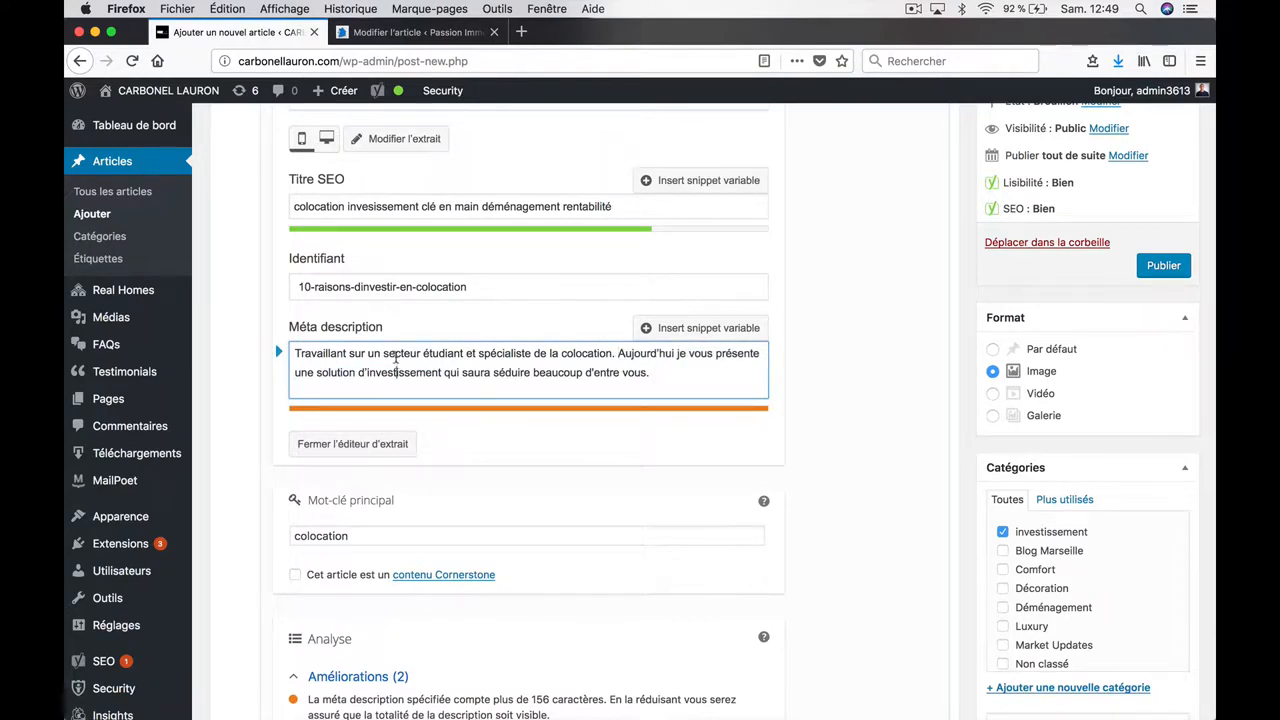
left_click_drag(396, 366, 384, 291)
left_click(464, 355)
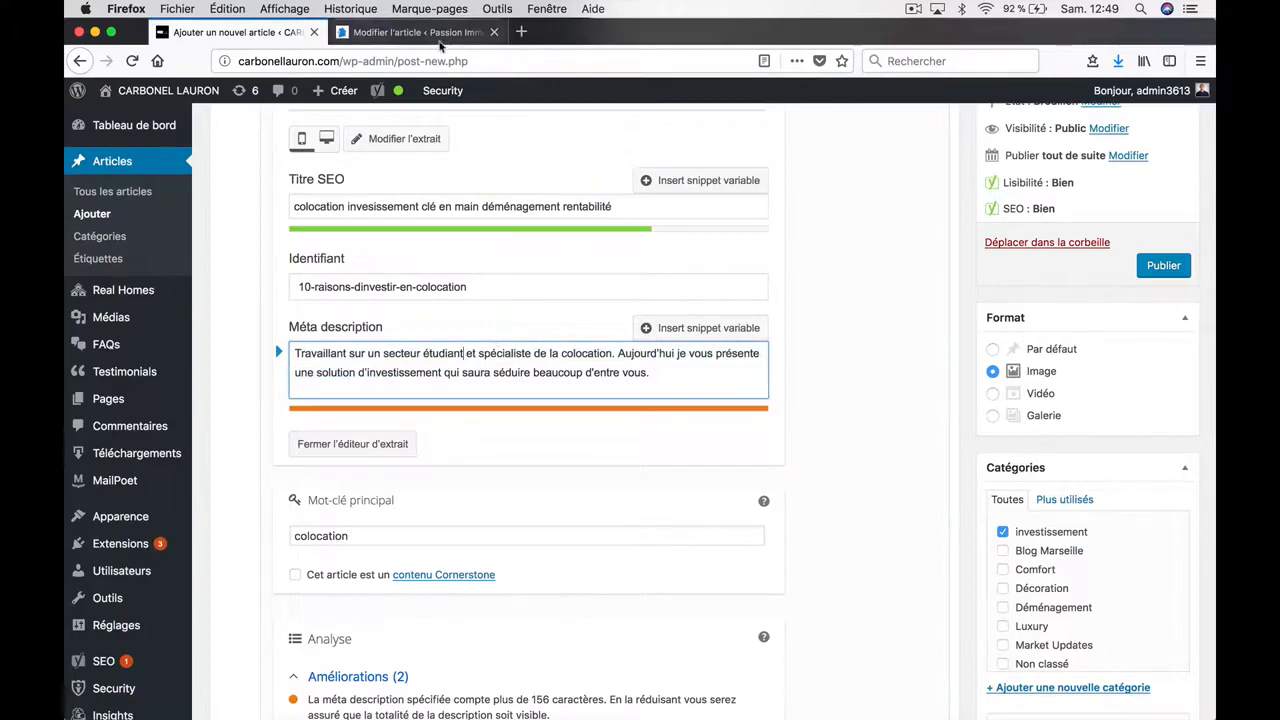
- Open the snippet editor of the original article on the Passion Immobilier site and examine its meta description for comparison
left_click(440, 40)
scroll(543, 510, "down", 20)
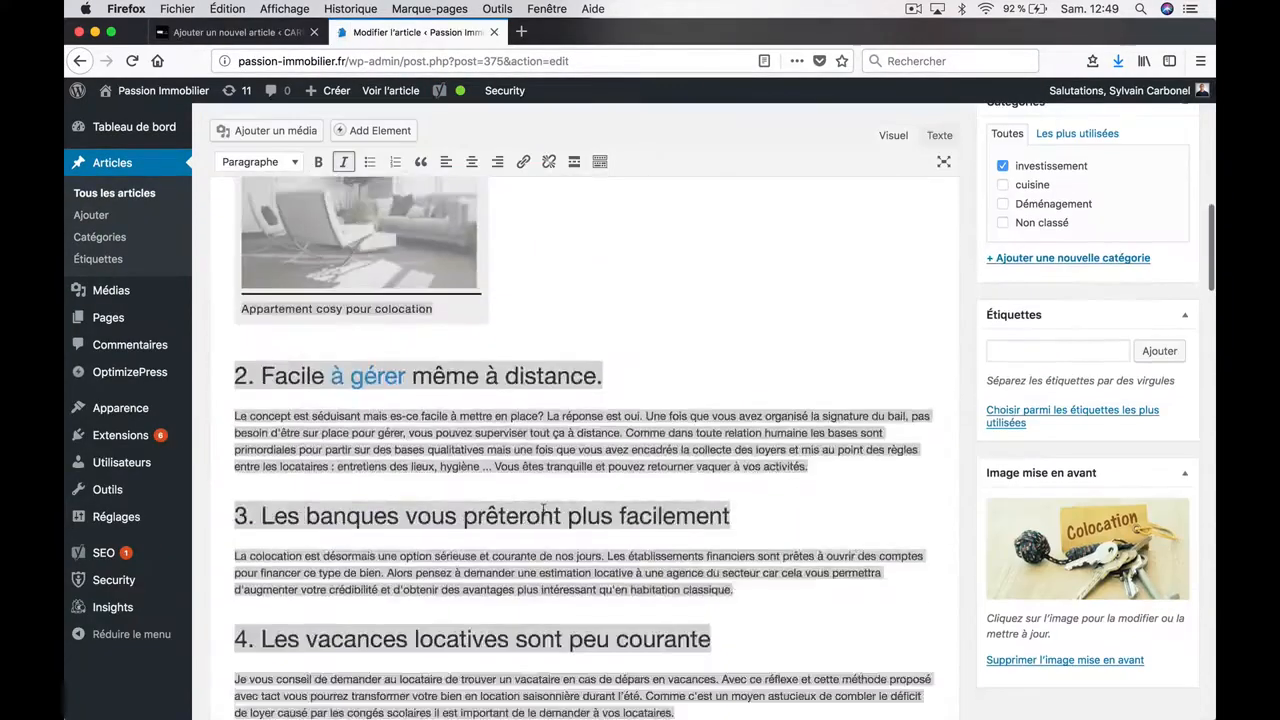
scroll(543, 515, "up", 10)
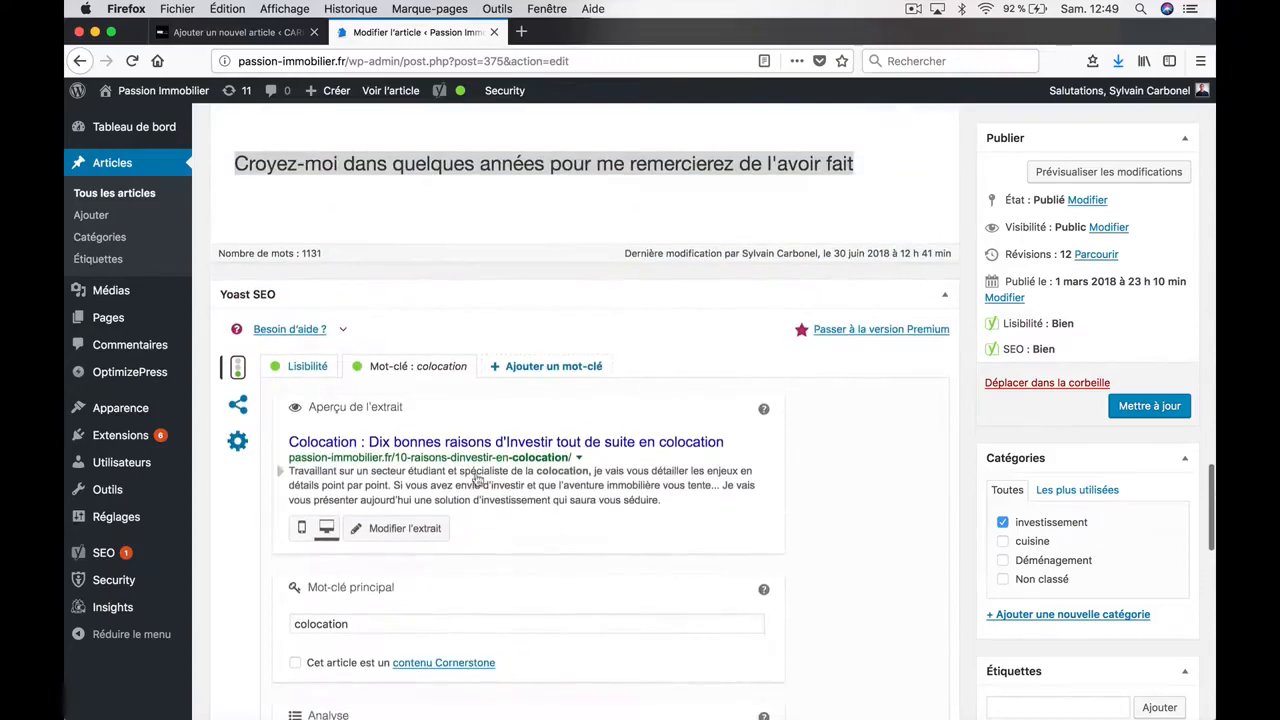
left_click(408, 528)
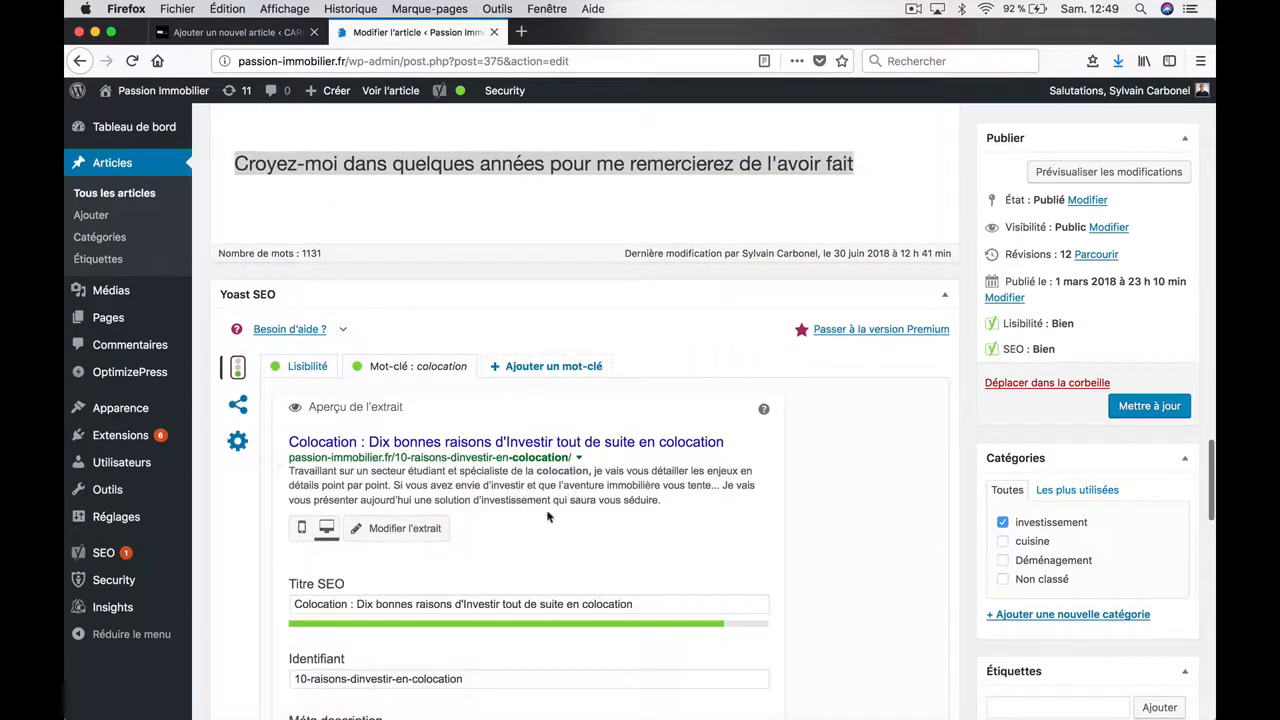
scroll(550, 518, "down", 4)
left_click(530, 546)
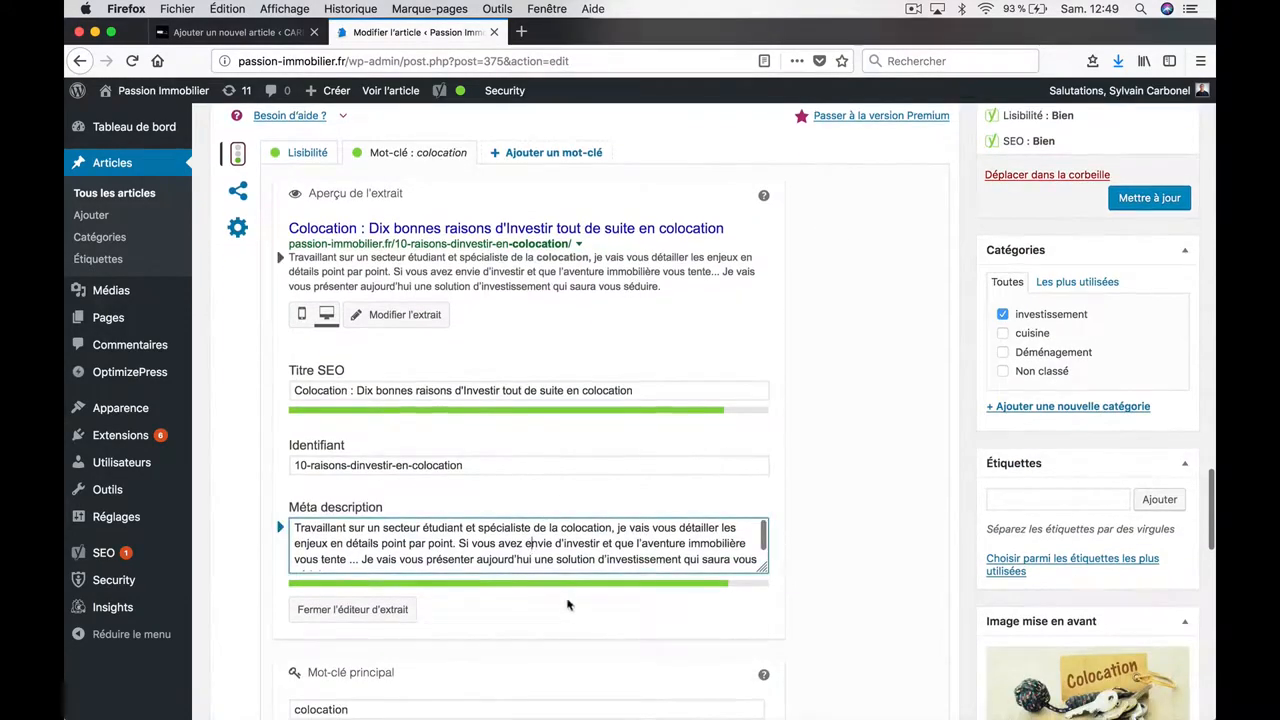
double_click(545, 546)
left_click(545, 553)
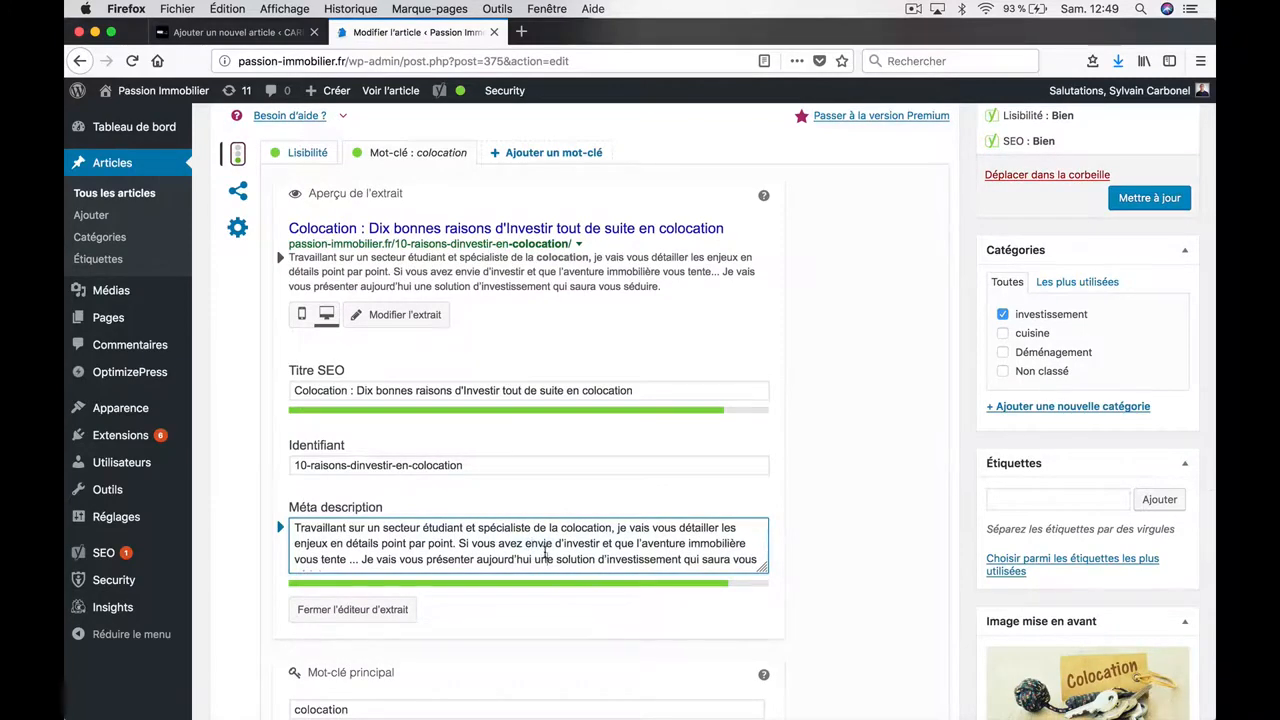
triple_click(545, 553)
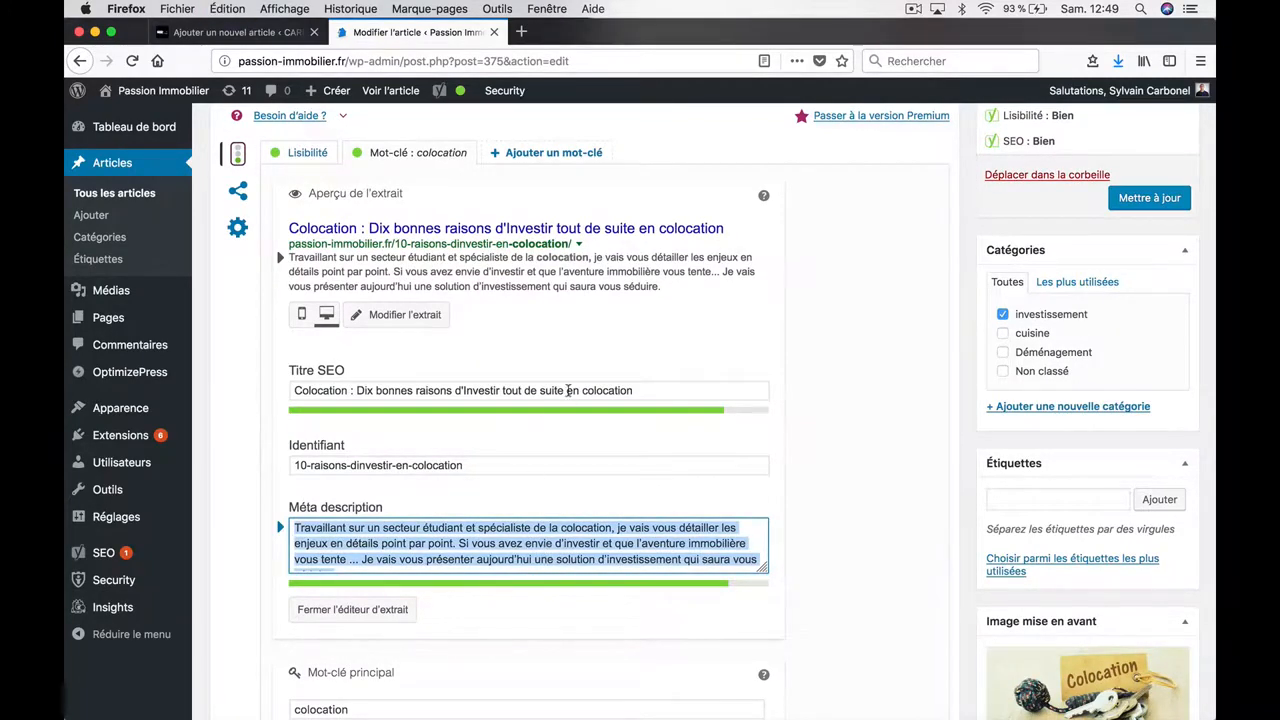
- Return to the new article on the second site, recheck its keyword analysis and publish the article
left_click(263, 34)
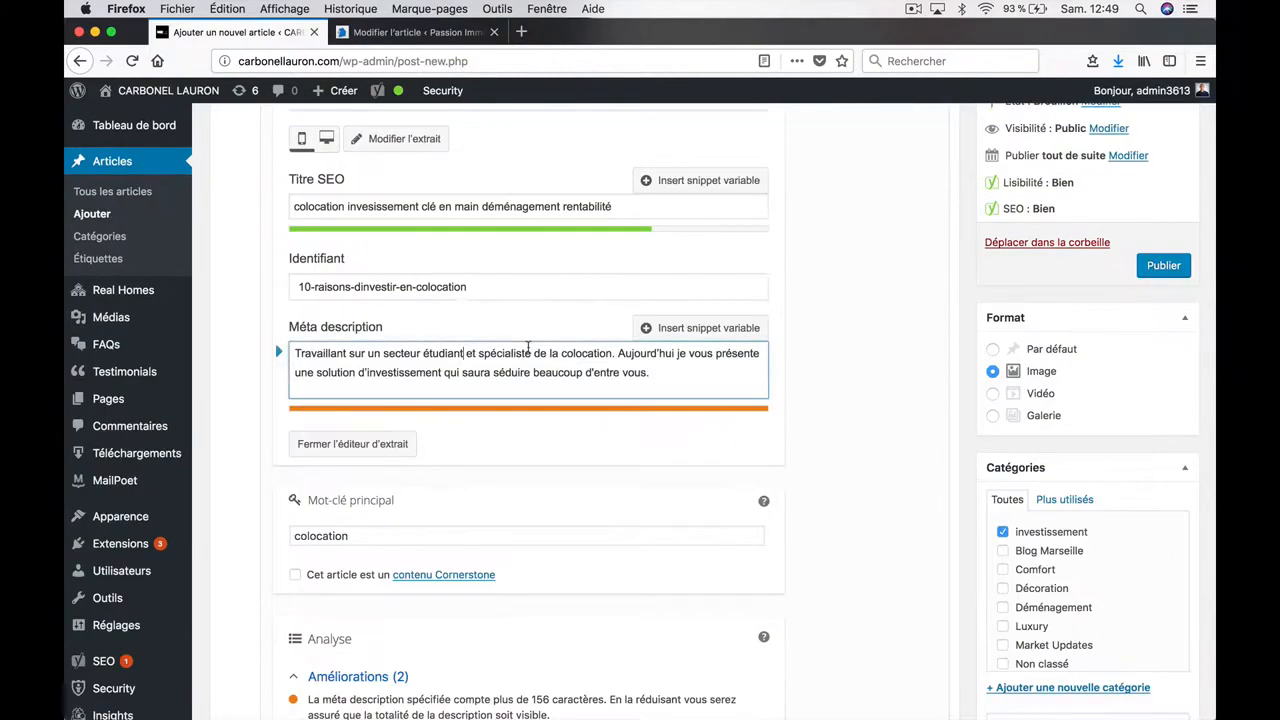
scroll(565, 503, "down", 3)
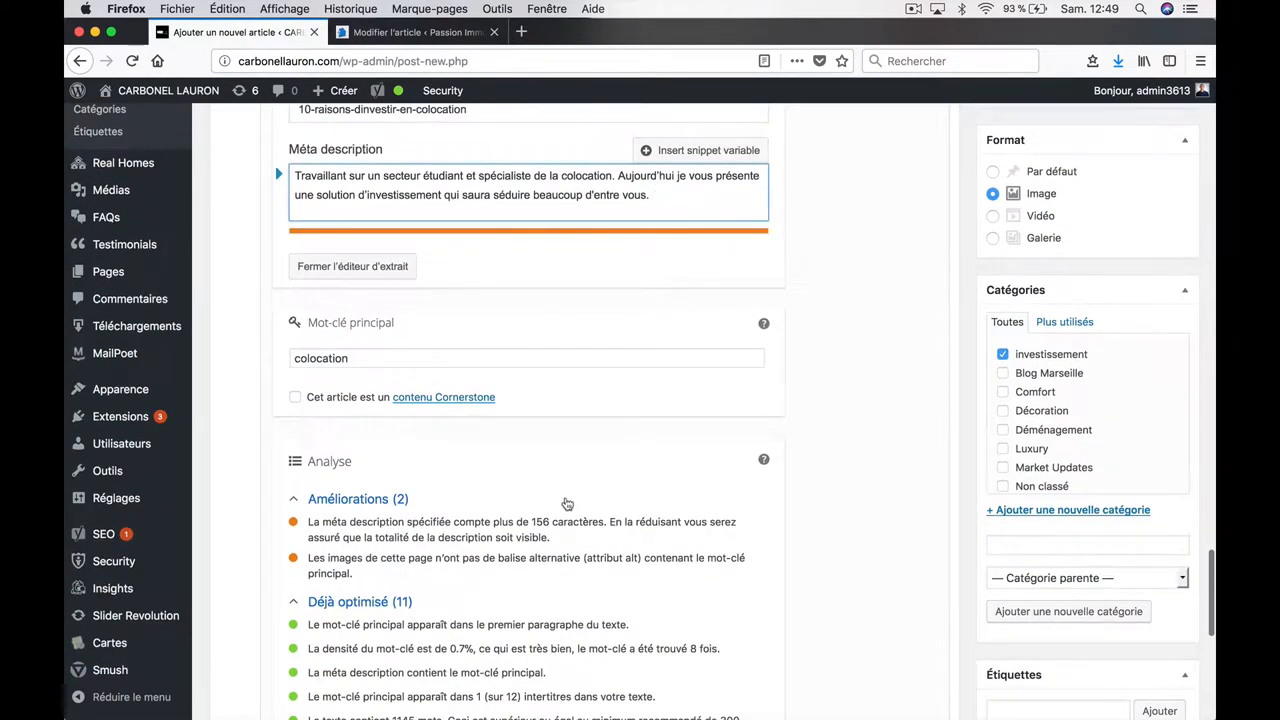
scroll(565, 503, "up", 2)
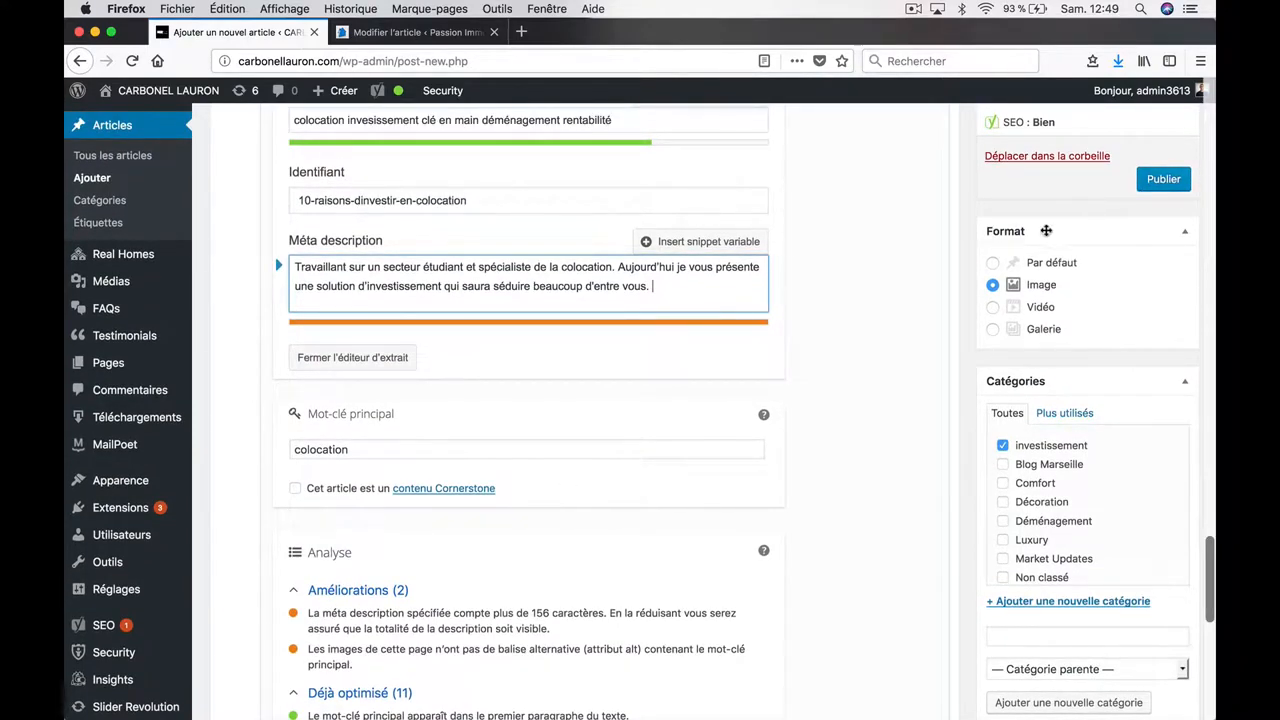
scroll(1047, 234, "up", 1)
scroll(1047, 234, "up", 1)
left_click(1164, 240)
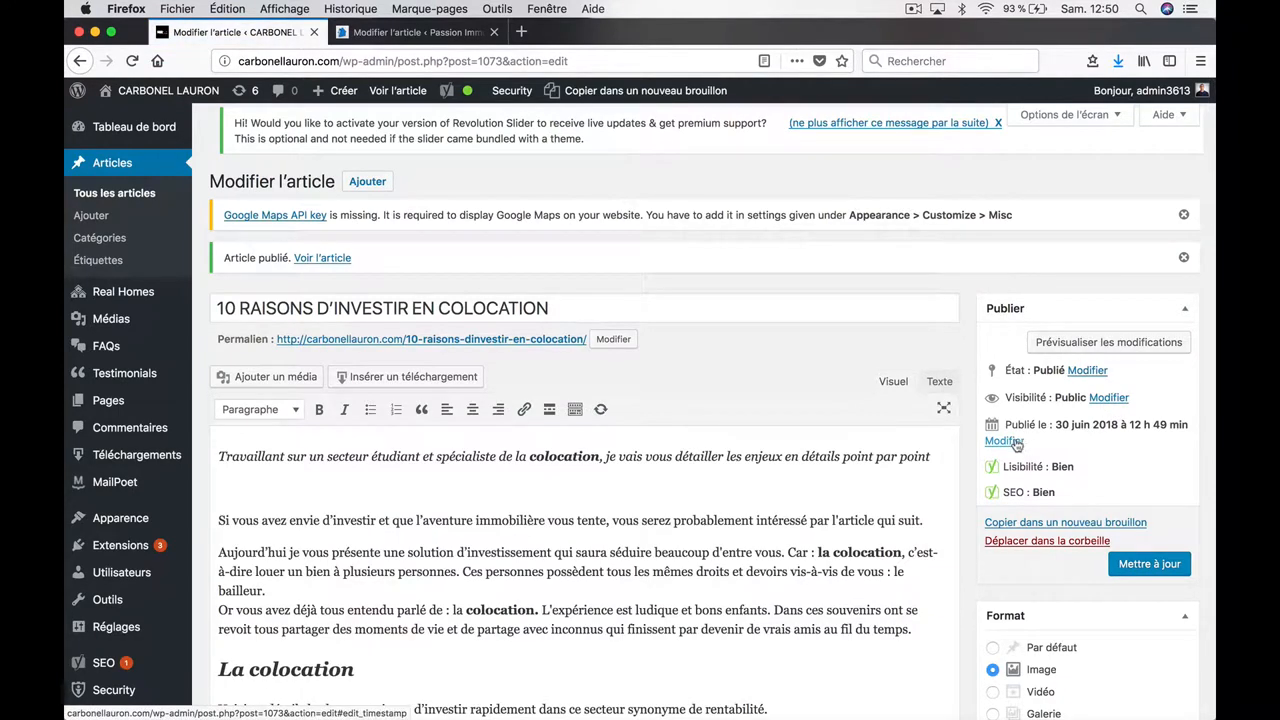
- Set the published article's visibility to be featured on the home page and update the article
left_click(1109, 399)
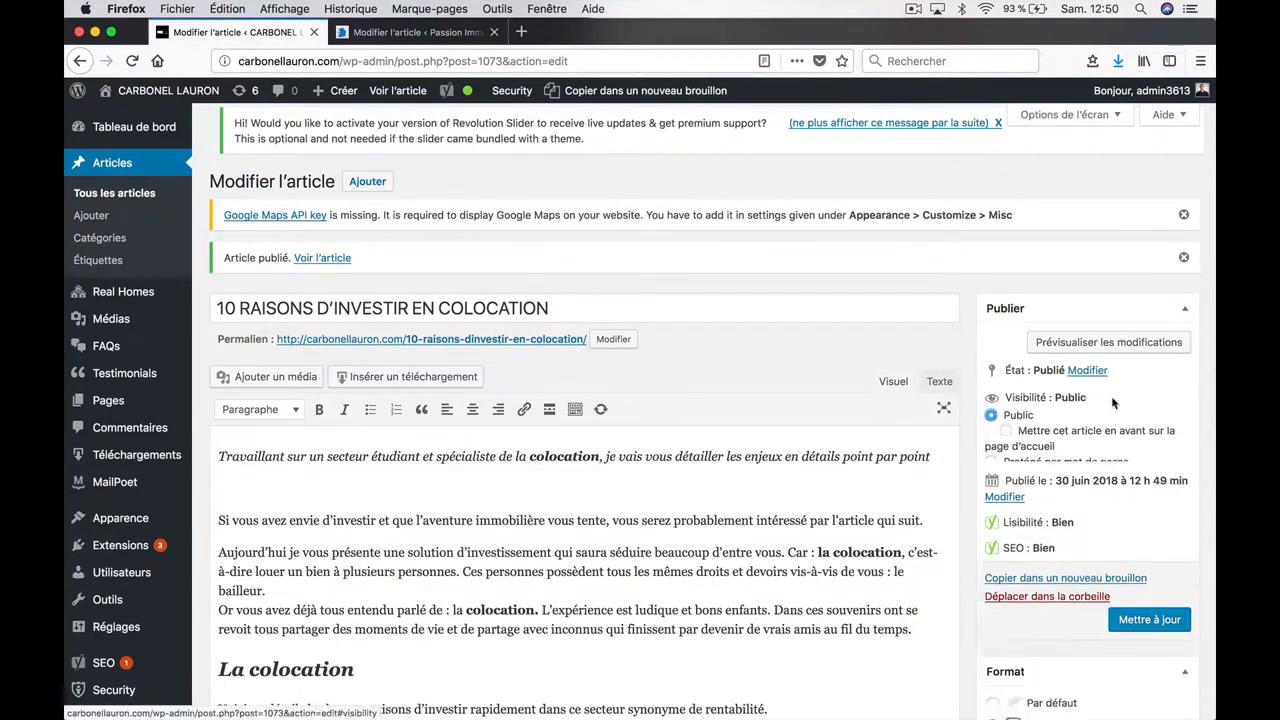
left_click(1050, 438)
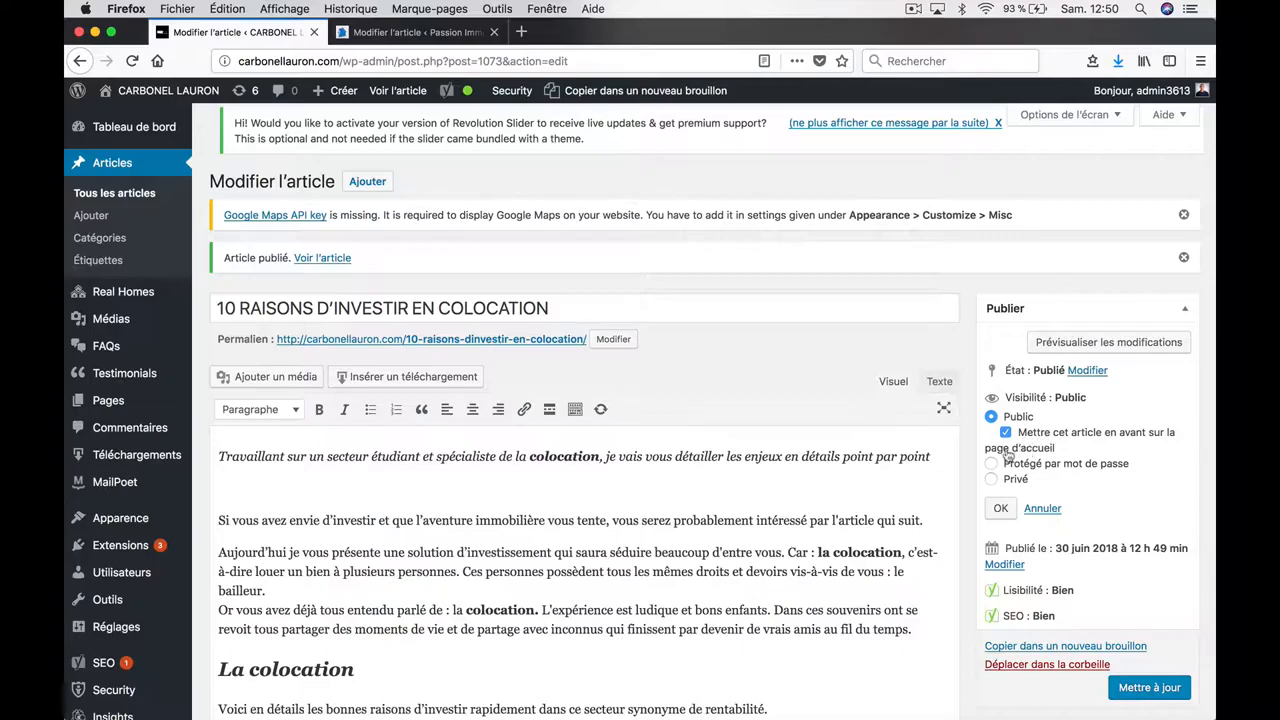
left_click(1153, 689)
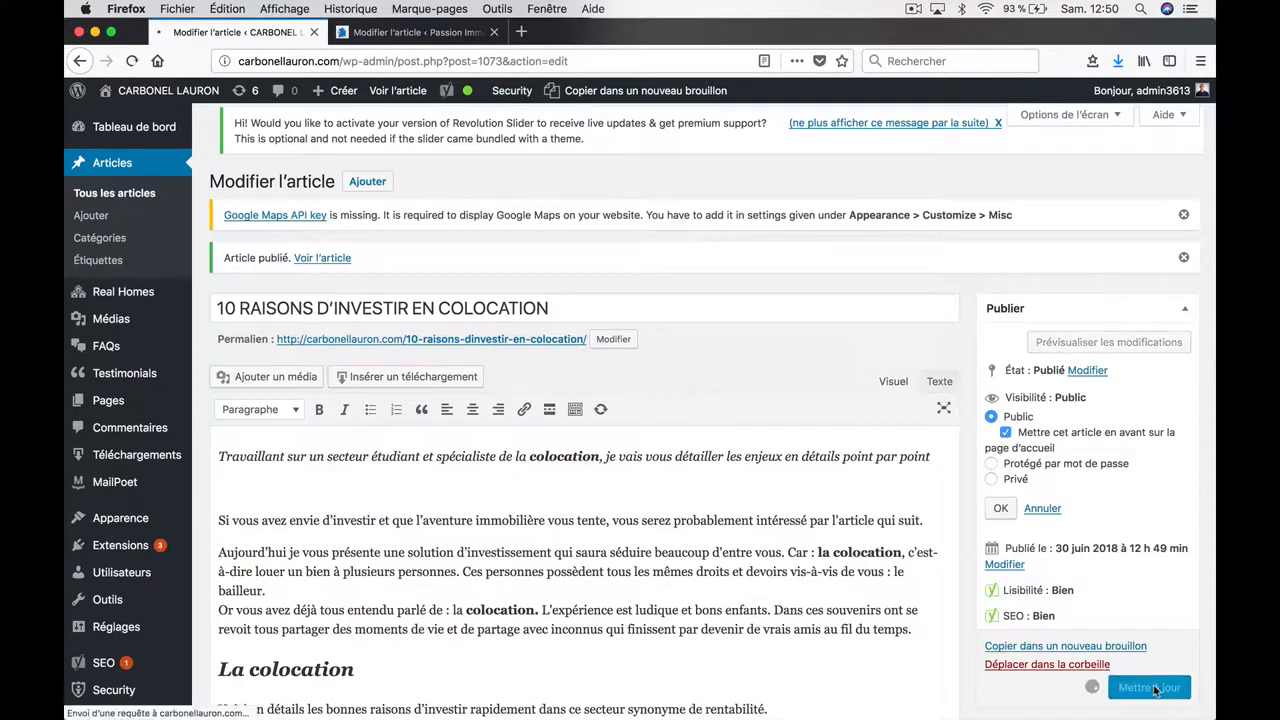
- Examine the updated article's Yoast SEO snippet preview and keyword analysis for remaining improvements
scroll(708, 614, "down", 20)
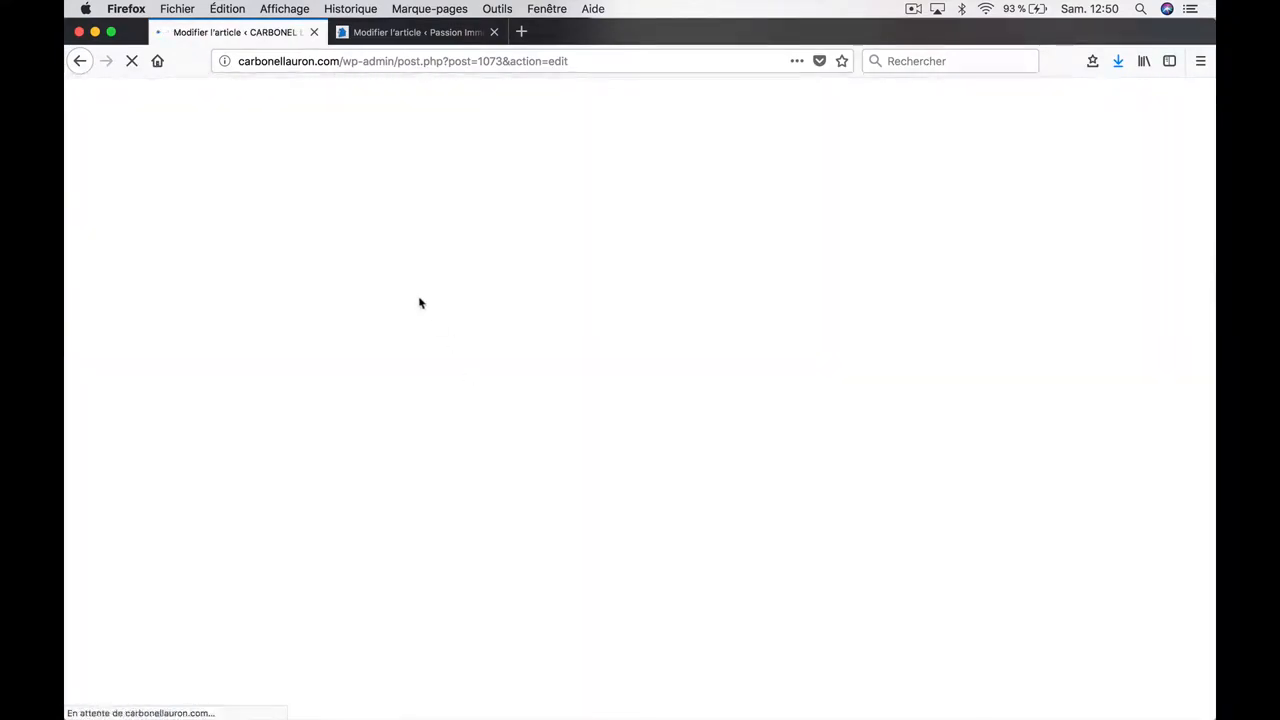
scroll(489, 475, "down", 15)
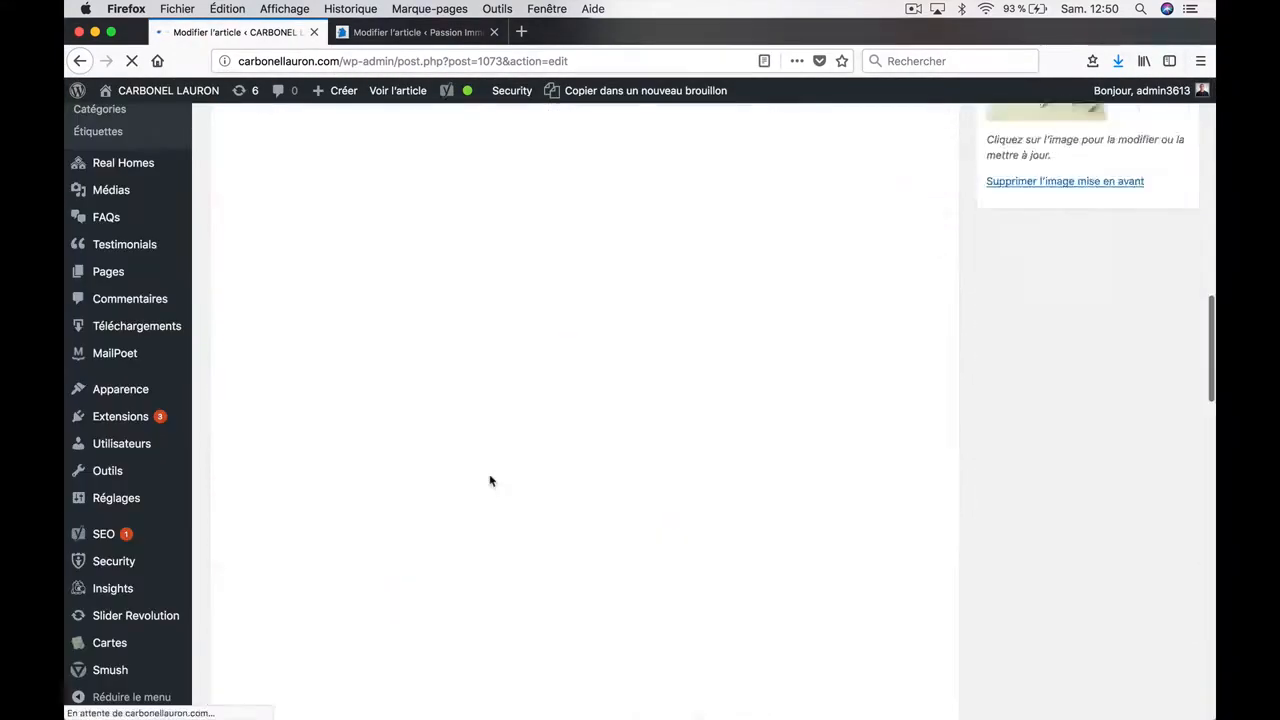
scroll(489, 475, "down", 5)
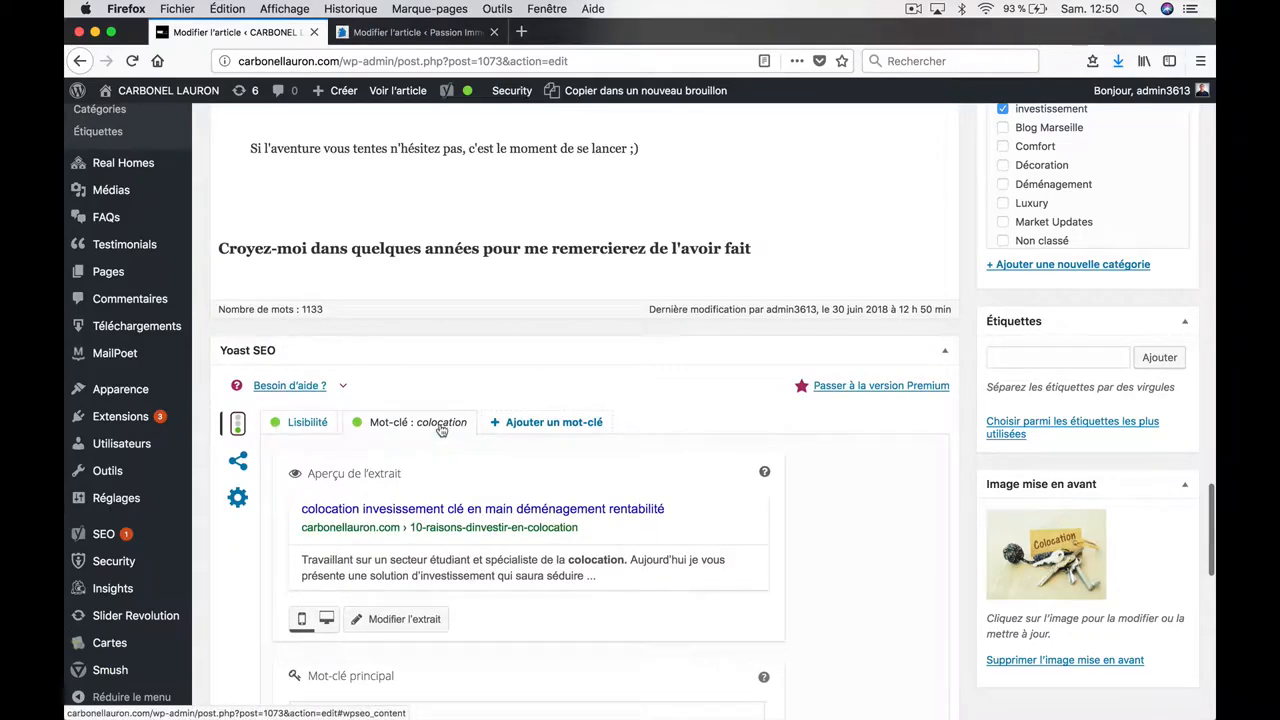
scroll(456, 518, "down", 6)
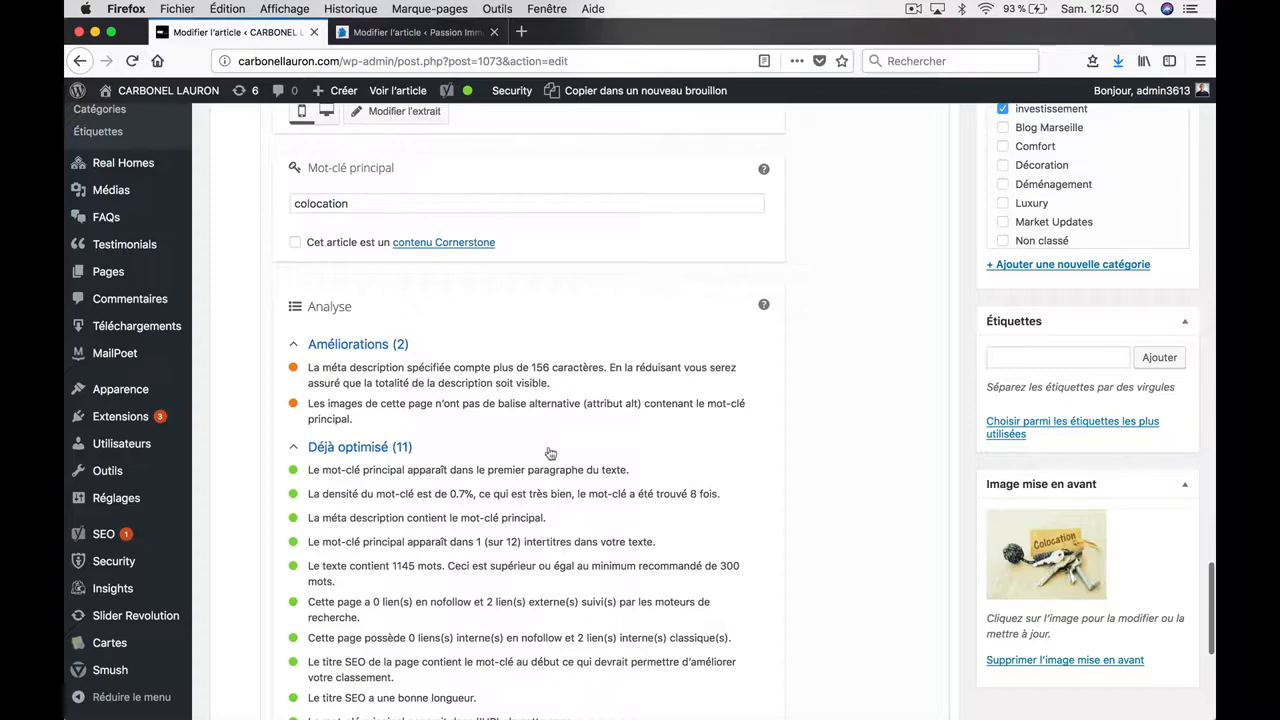
scroll(549, 453, "up", 3)
scroll(549, 453, "up", 5)
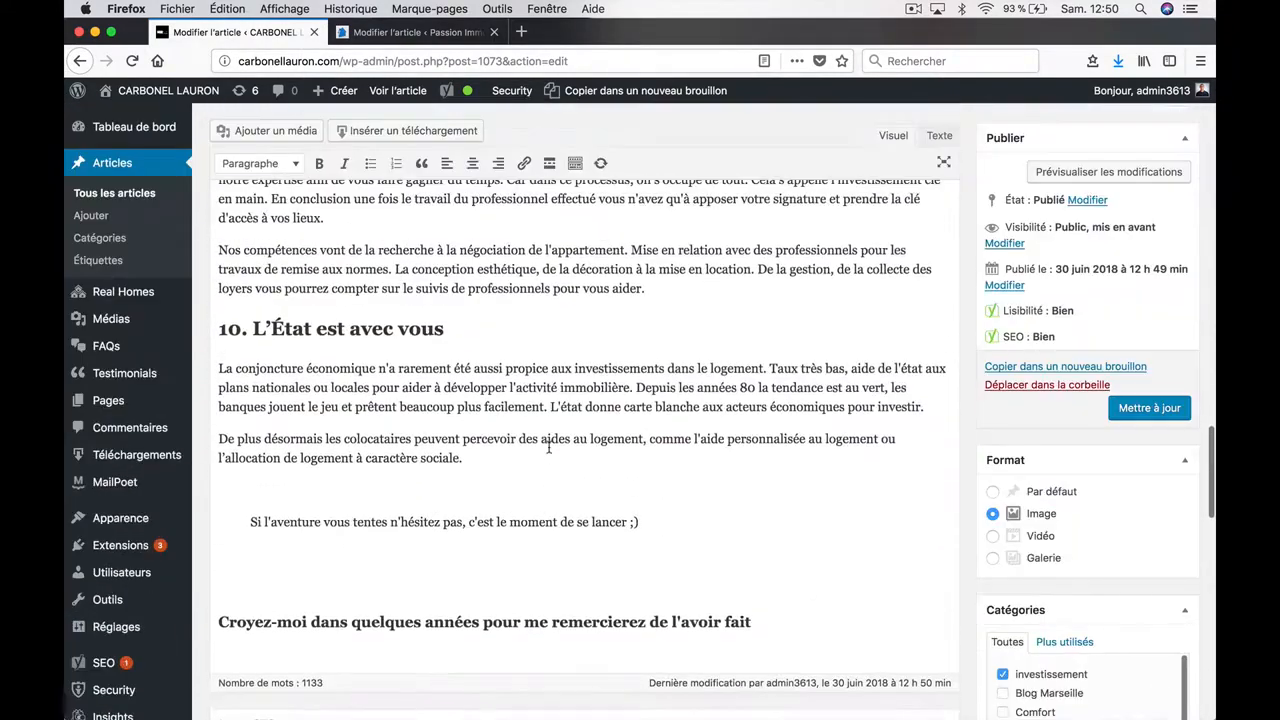
scroll(549, 453, "down", 4)
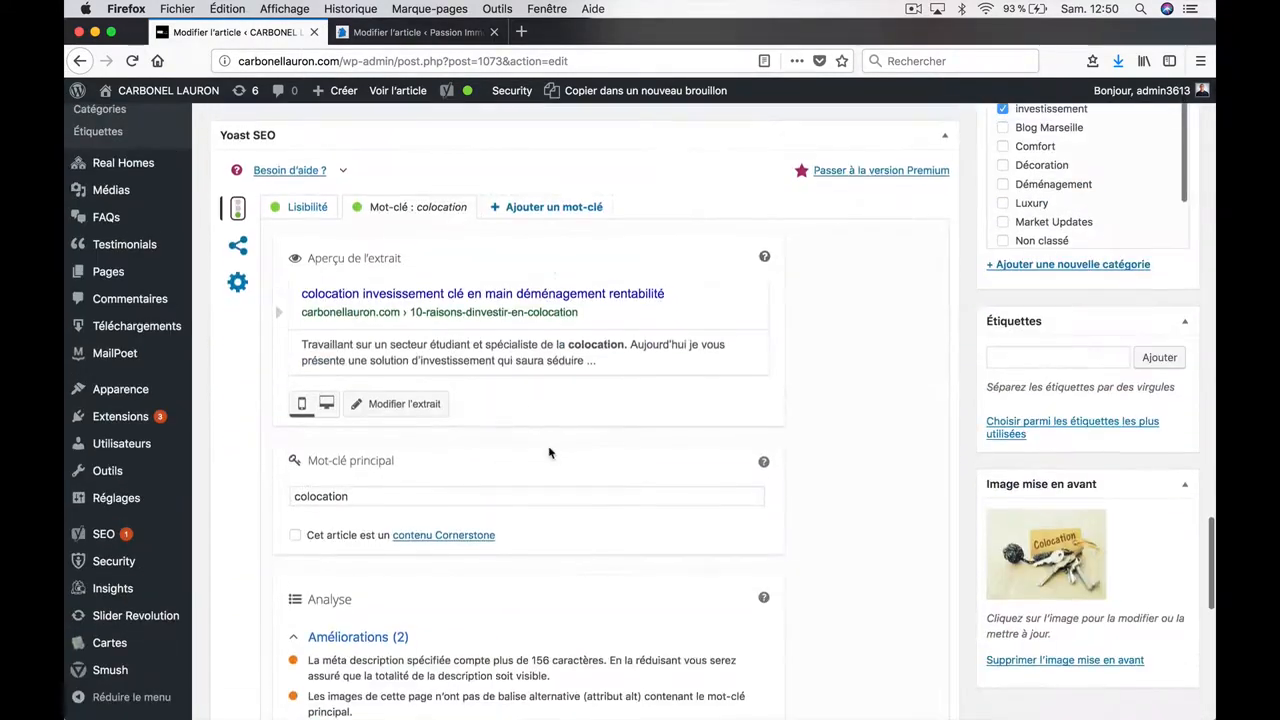
- Open the Yoast snippet editor of the new article to edit its meta description
left_click(404, 404)
scroll(527, 595, "down", 2)
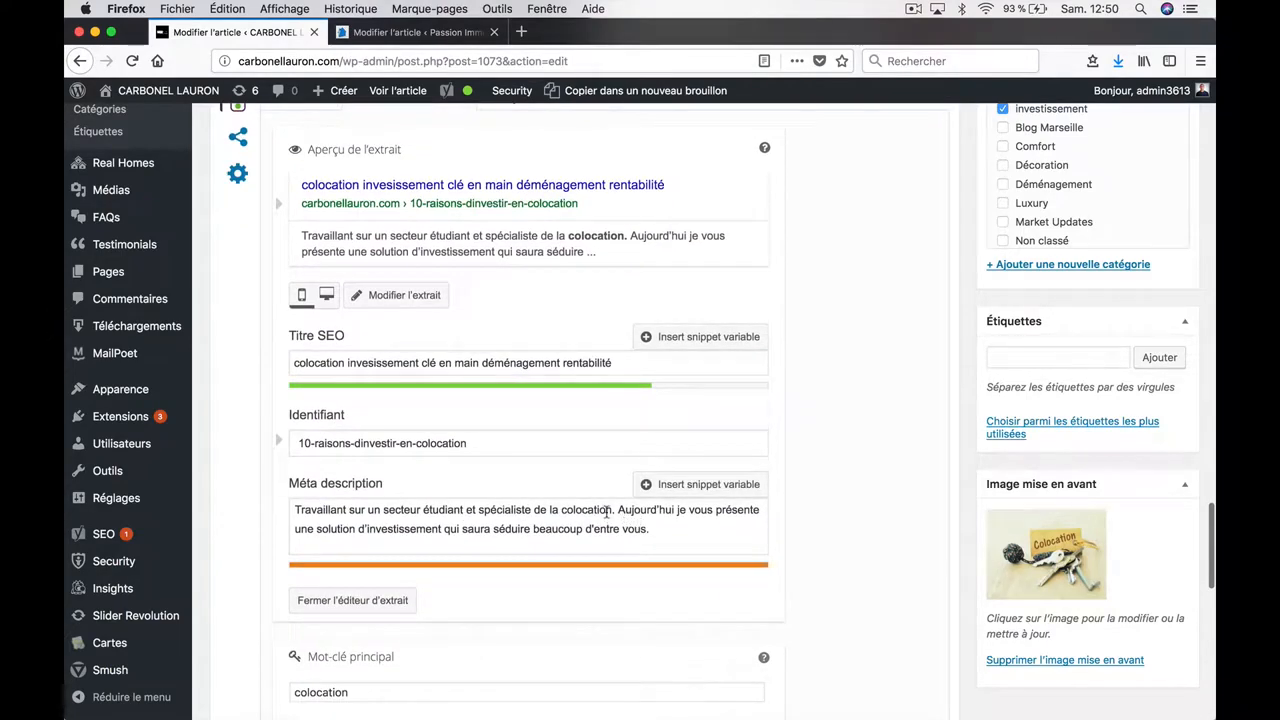
- Try removing the opening sentence of the meta description, and undo the removal
left_click_drag(615, 510, 270, 492)
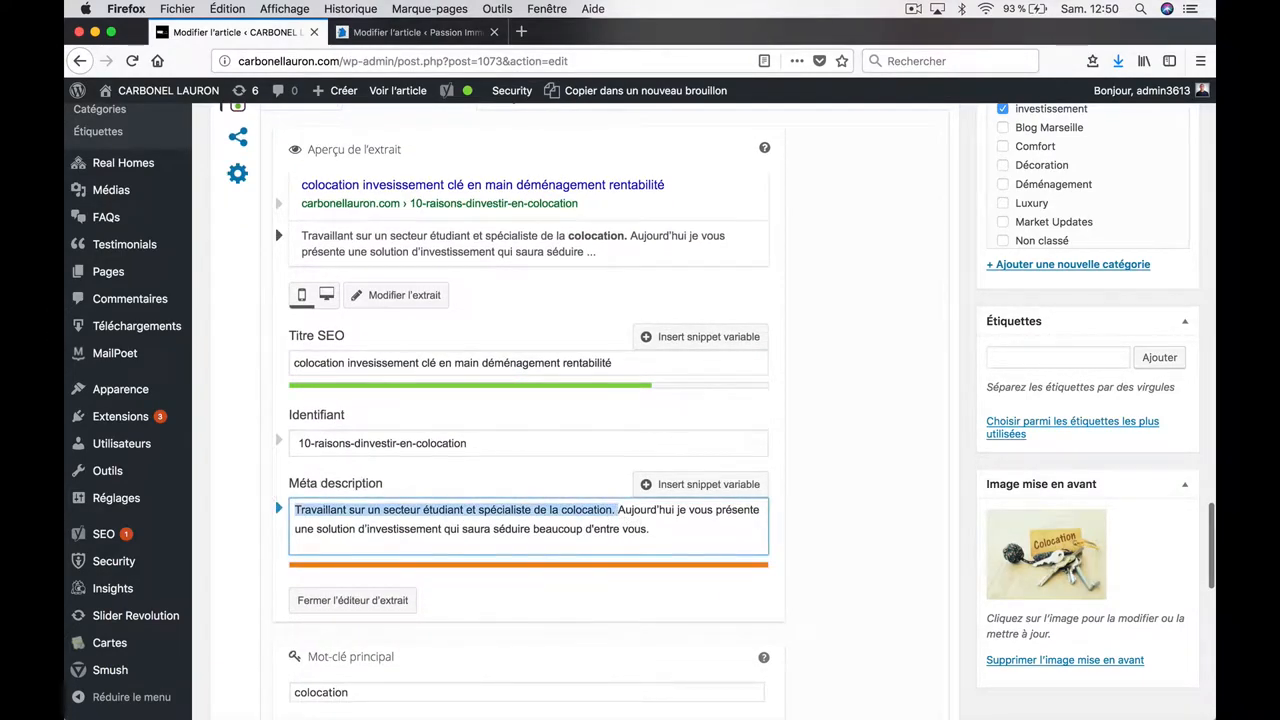
key("BackSpace")
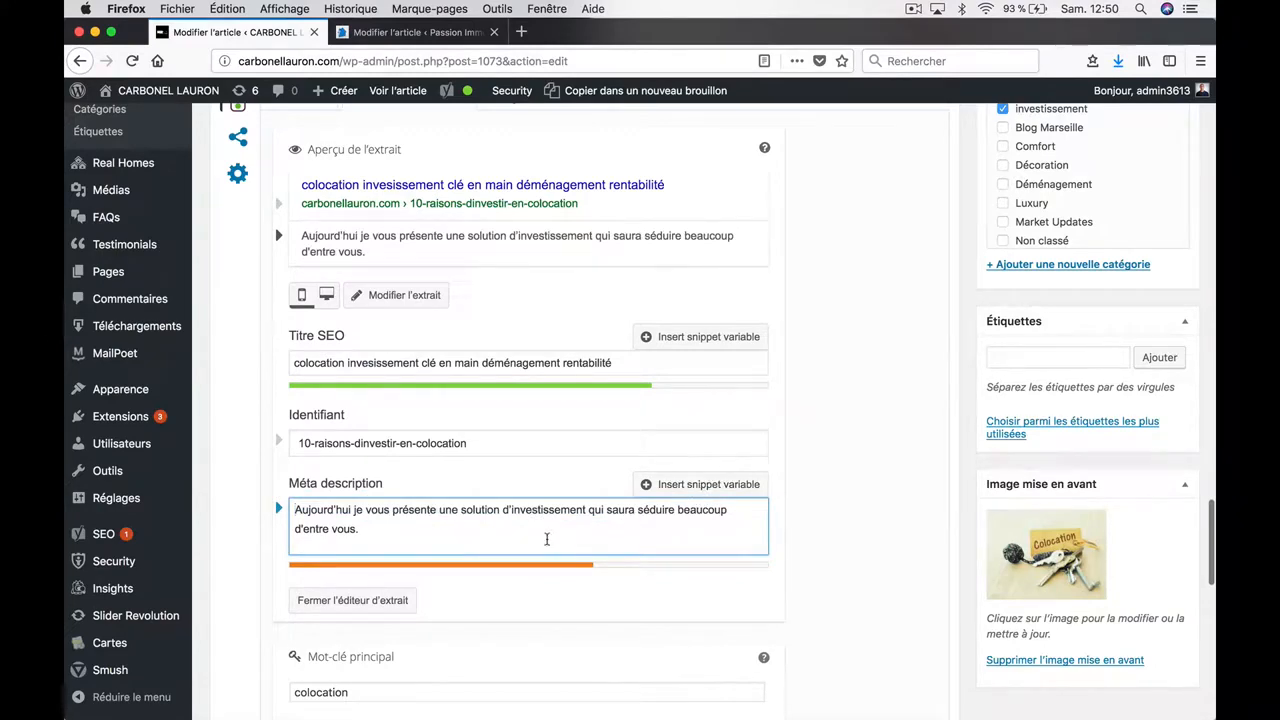
key("super+z")
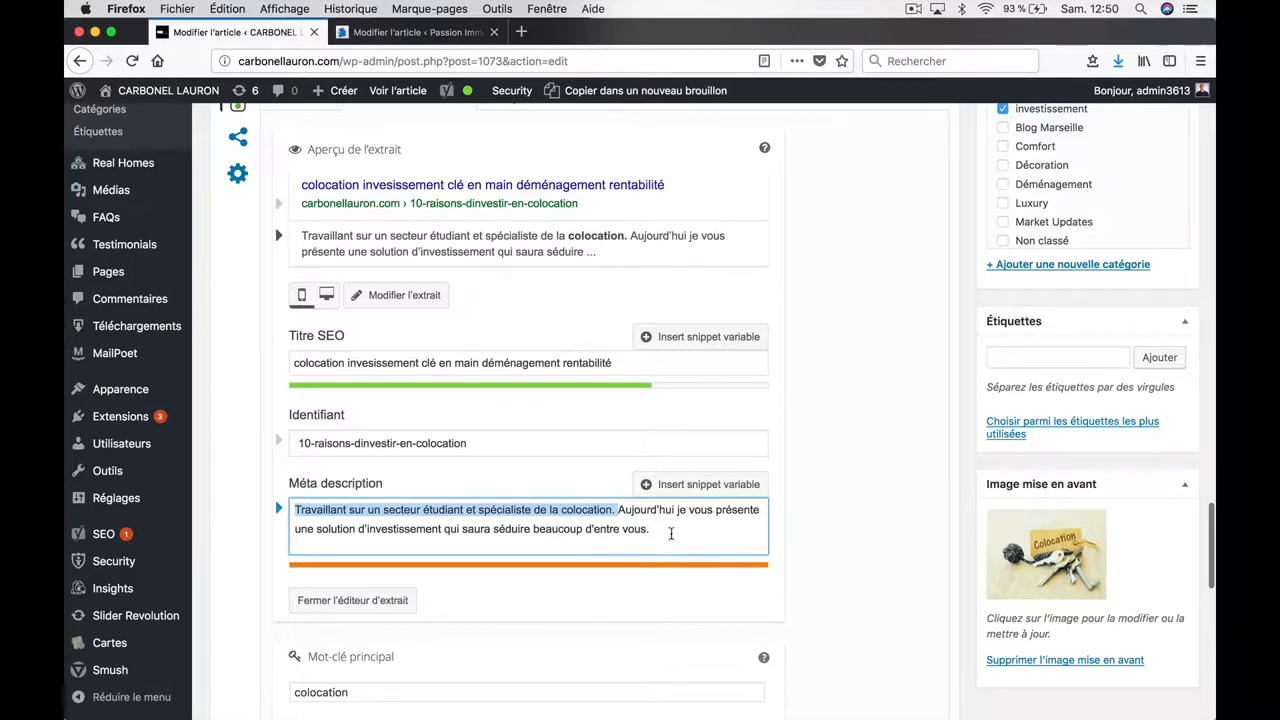
- Replace the new article's entire meta description with the one used by the original article on the Passion Immobilier site
key("ctrl+Tab")
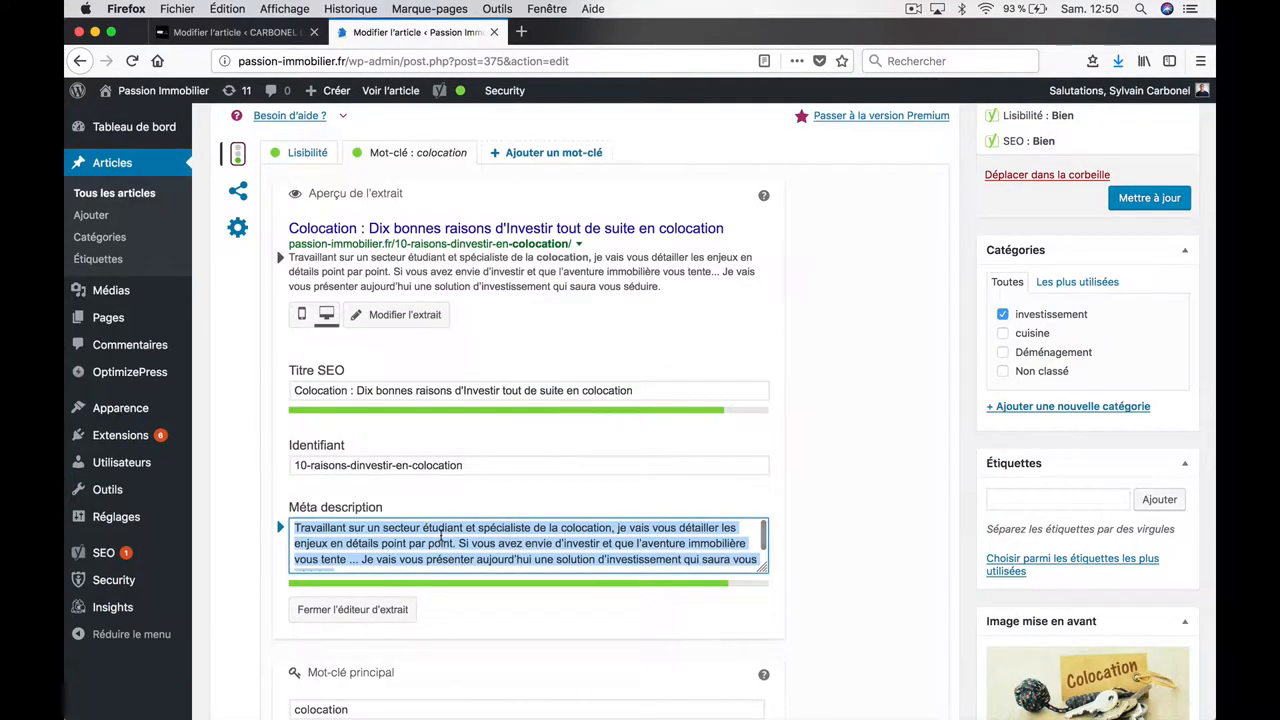
key("ctrl+shift+Tab")
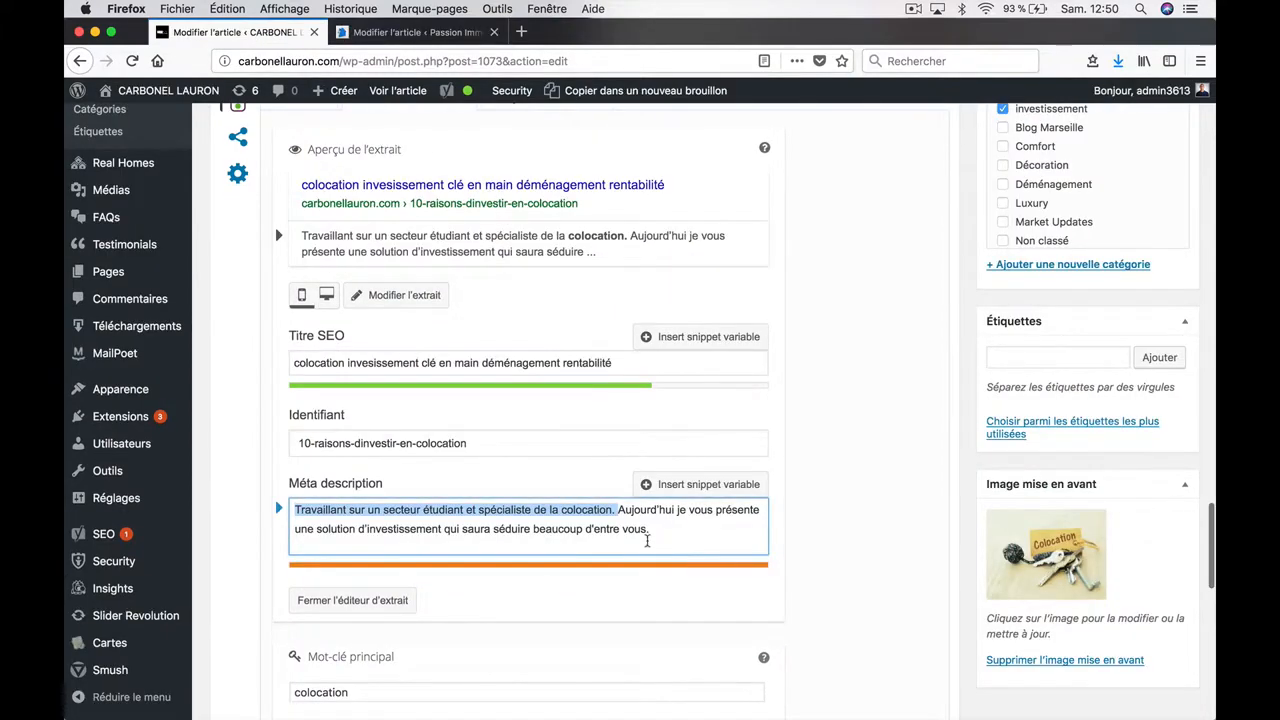
left_click(669, 541)
left_click(345, 464)
left_click(370, 526)
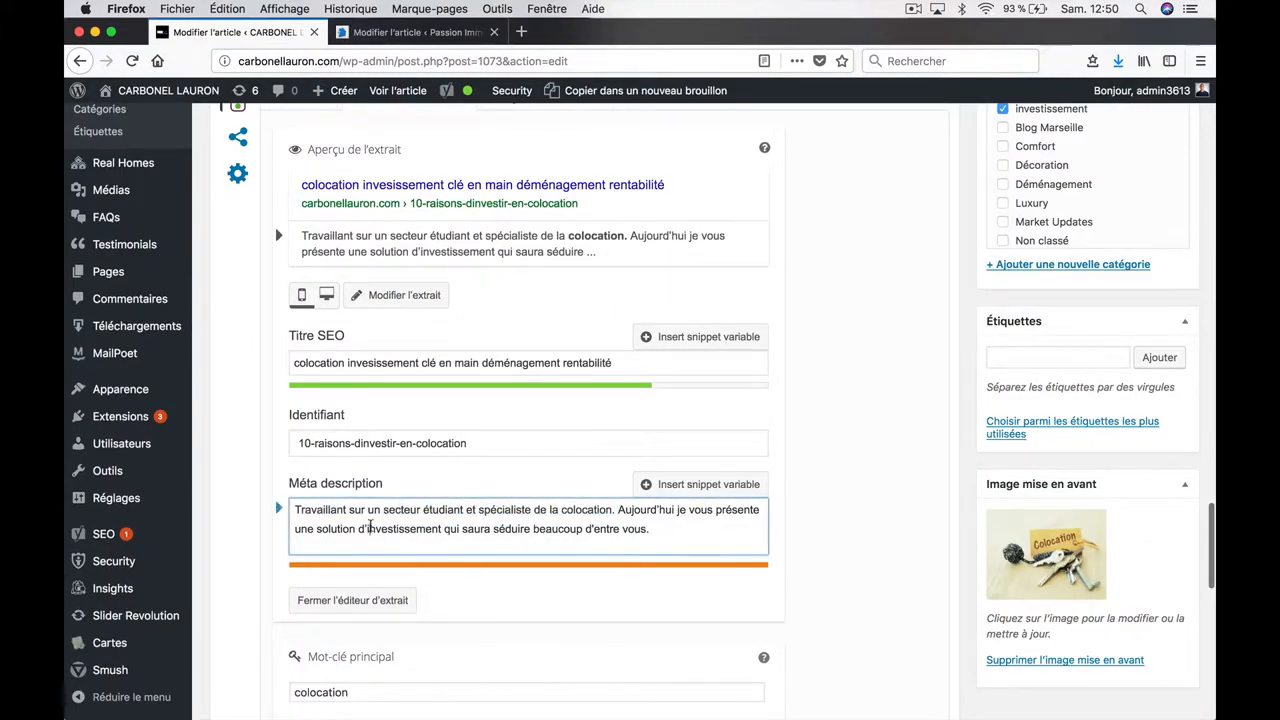
key("super+a")
type("Travaillant sur un secteur étudiant et spécialiste de la colocation, je vais vous détailler les enjeux en détails point par point. Si vous avez envie d'investir et que l'aventure immobilière vous tente ... Je vais vous présenter aujourd'hui une solution d'investissement qui saura vous séduire.")
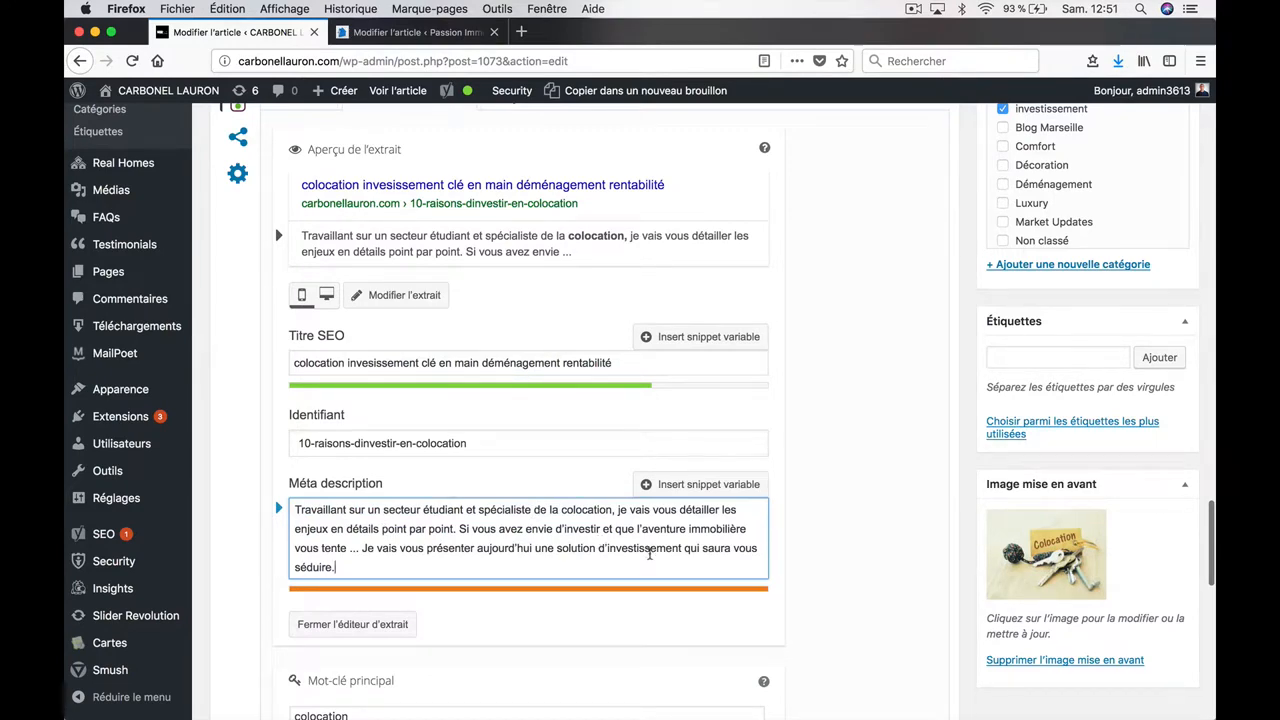
- Check the keyword analysis below the snippet editor and update the article
scroll(650, 559, "down", 4)
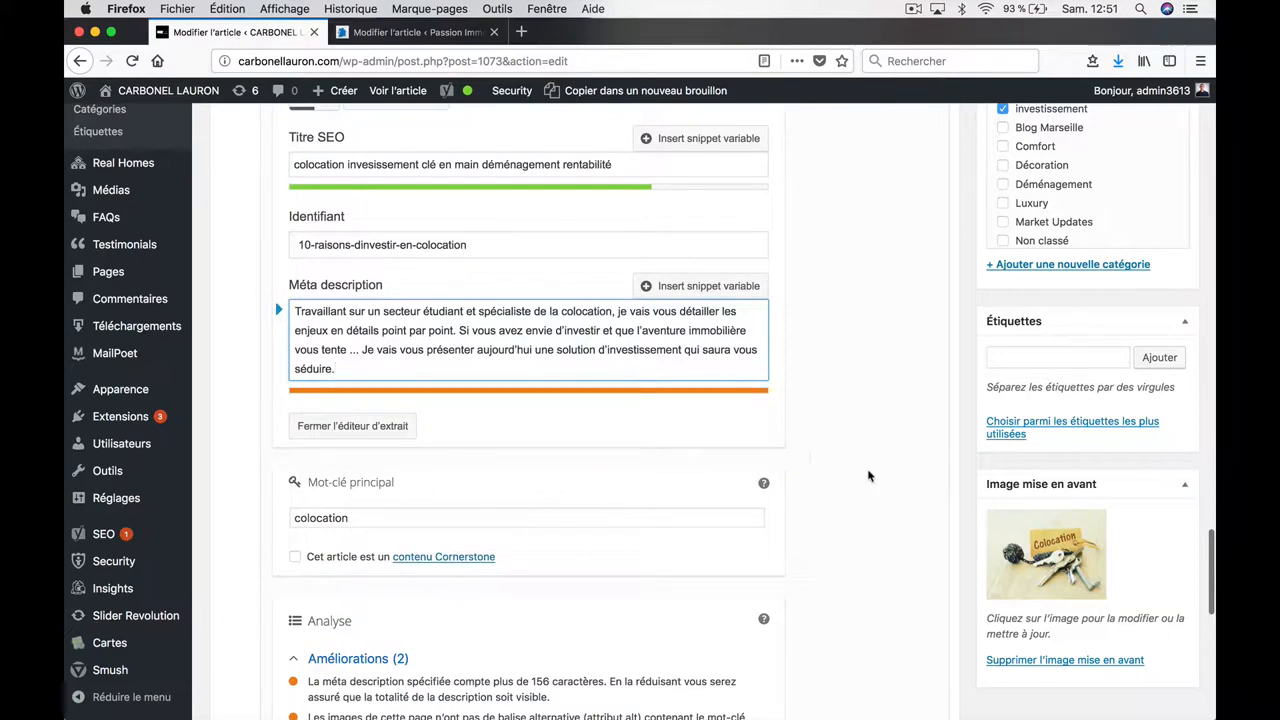
scroll(1137, 375, "up", 10)
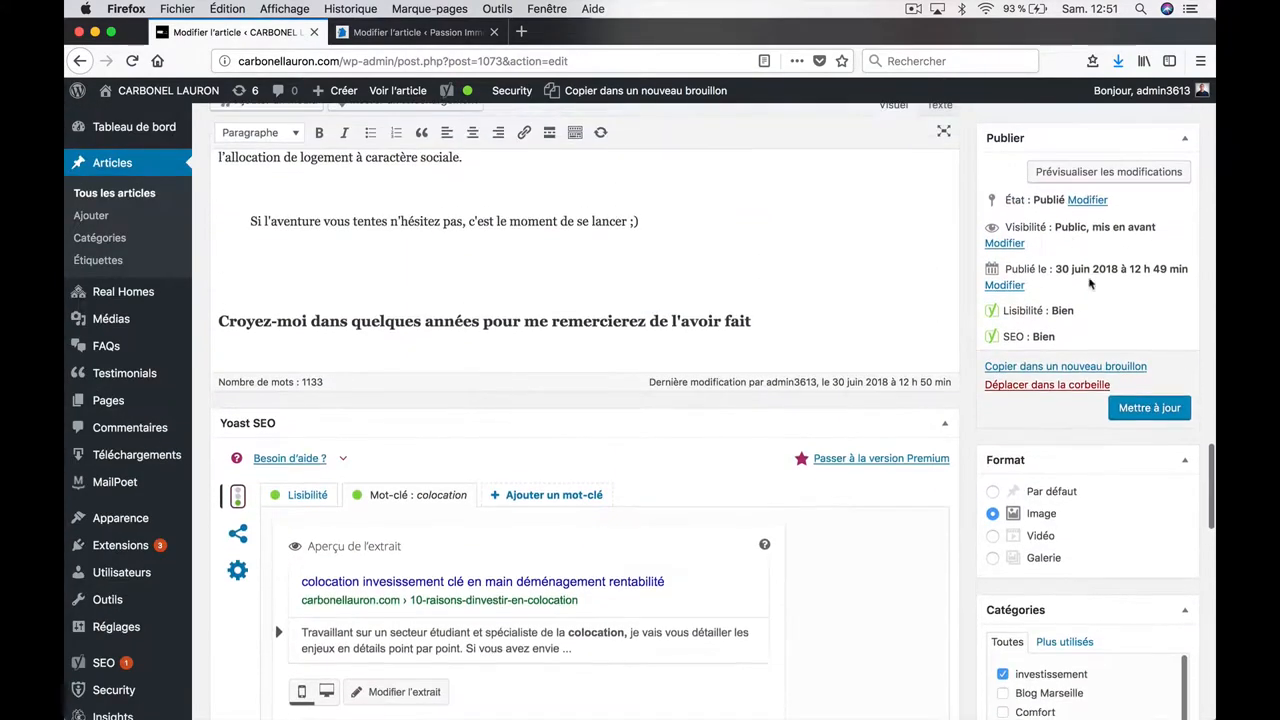
left_click(1150, 408)
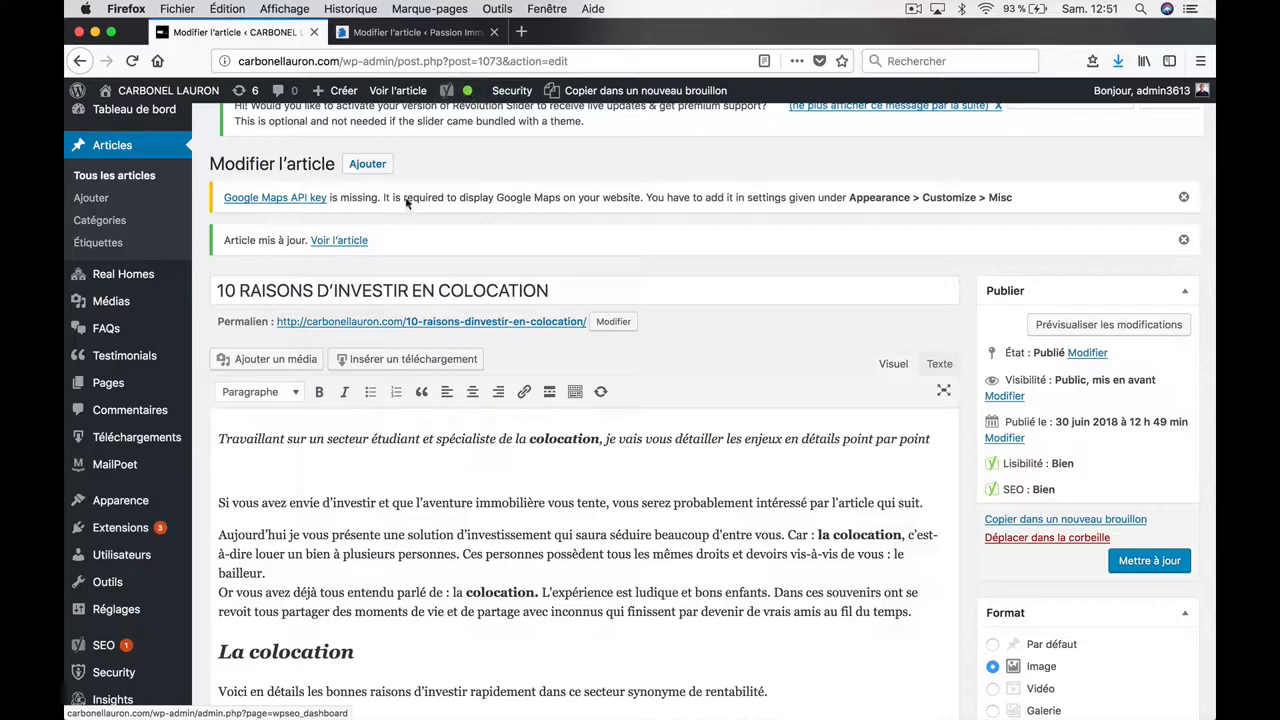
- Inspect the living-room image above reason 2 in the article body
scroll(446, 602, "down", 10)
scroll(446, 602, "down", 3)
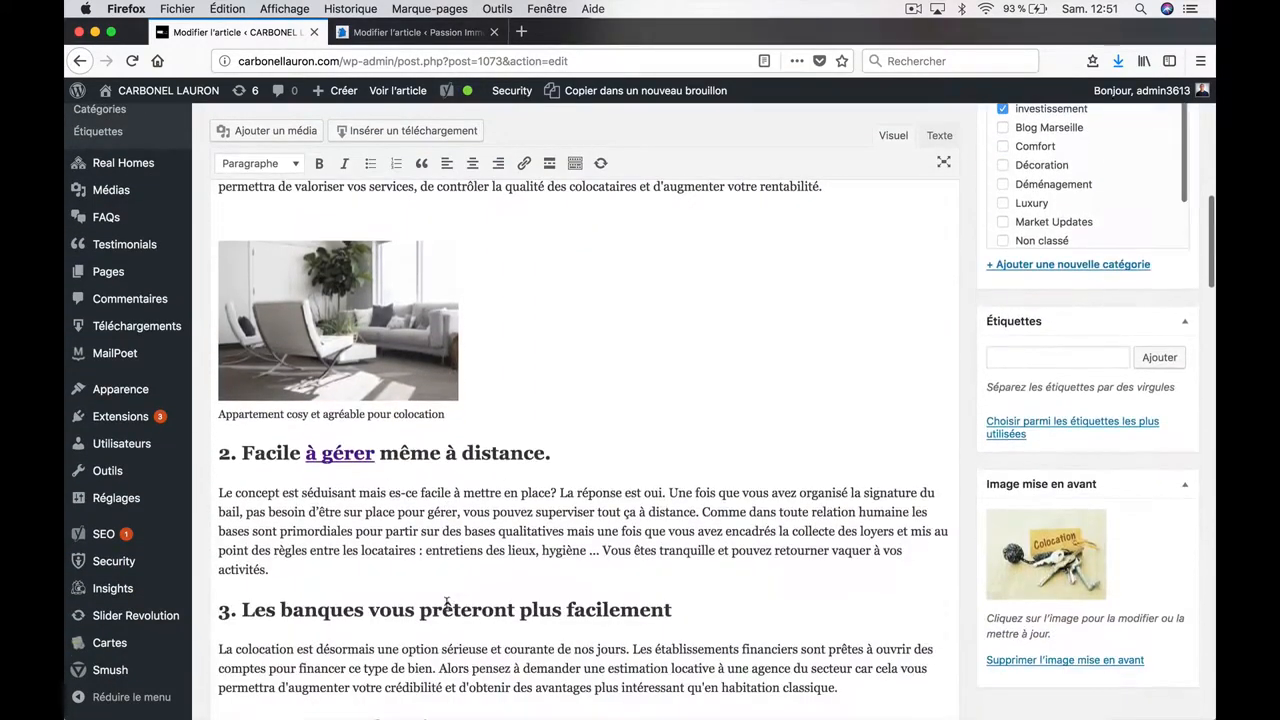
left_click(442, 329)
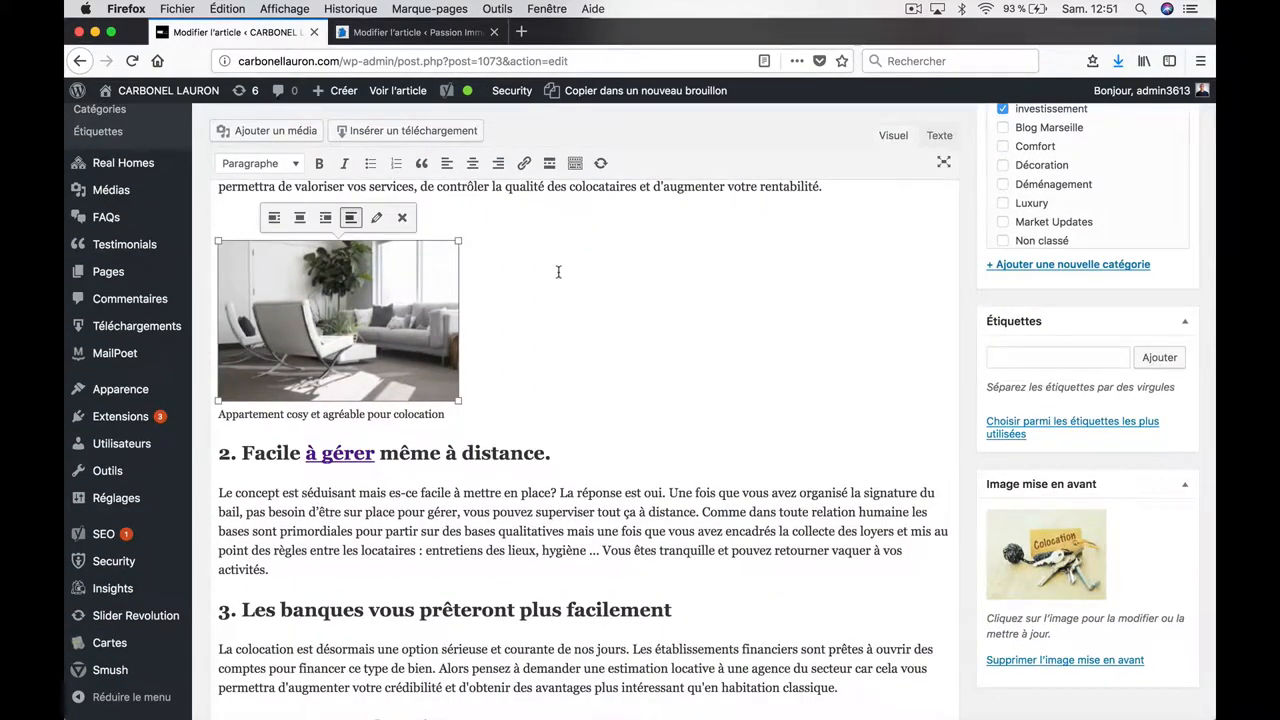
scroll(828, 321, "down", 20)
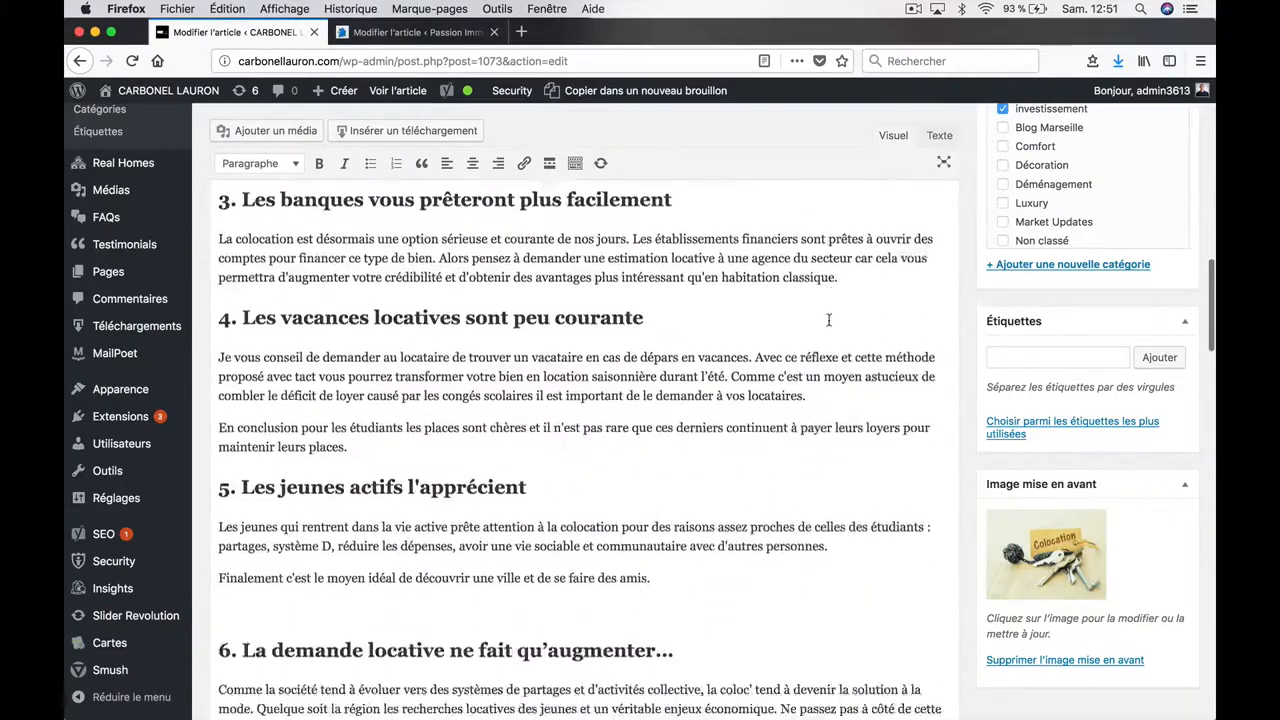
- Examine the Yoast improvements list and the readability and keyword results, and return through the article body to its title
scroll(828, 321, "up", 3)
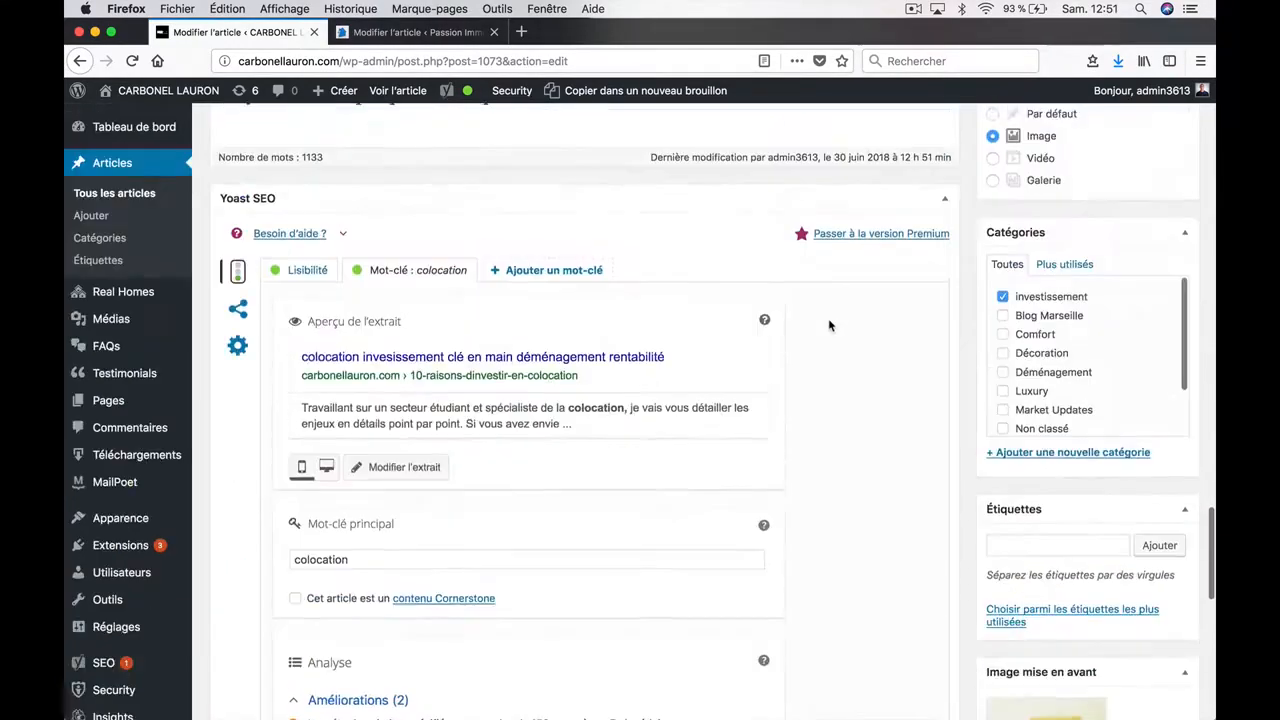
scroll(828, 321, "down", 5)
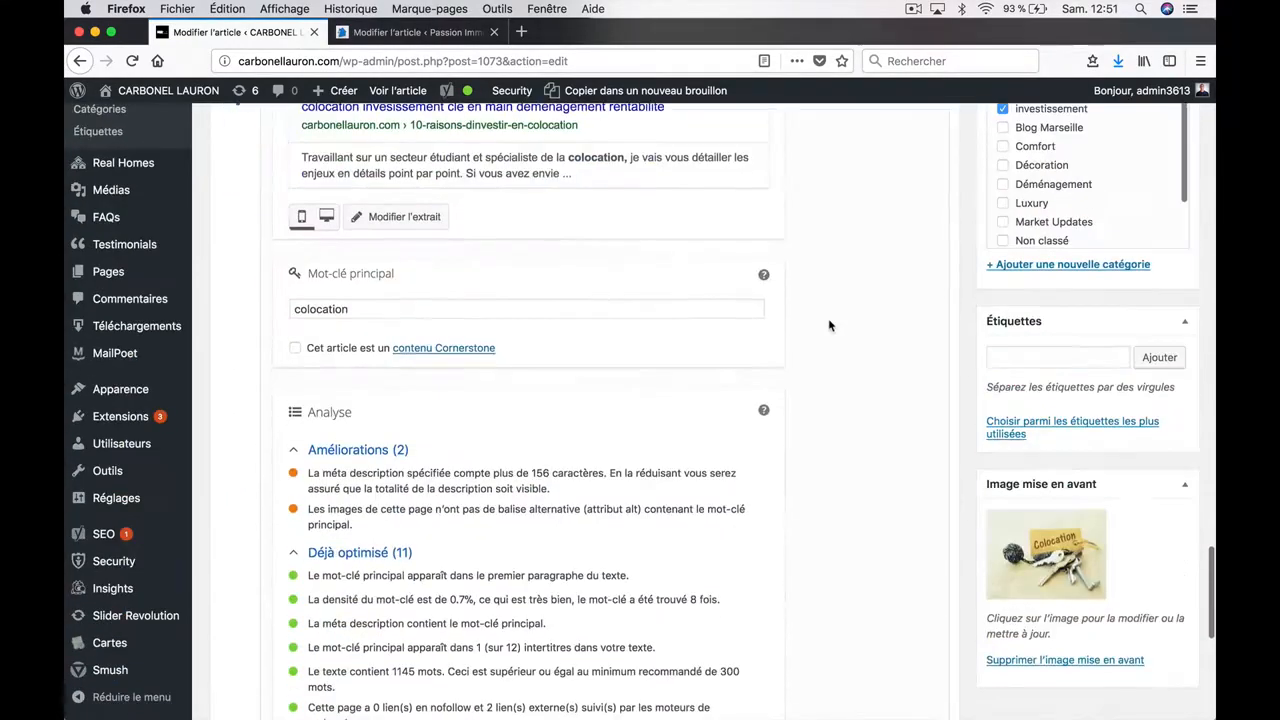
left_click(358, 450)
left_click(358, 452)
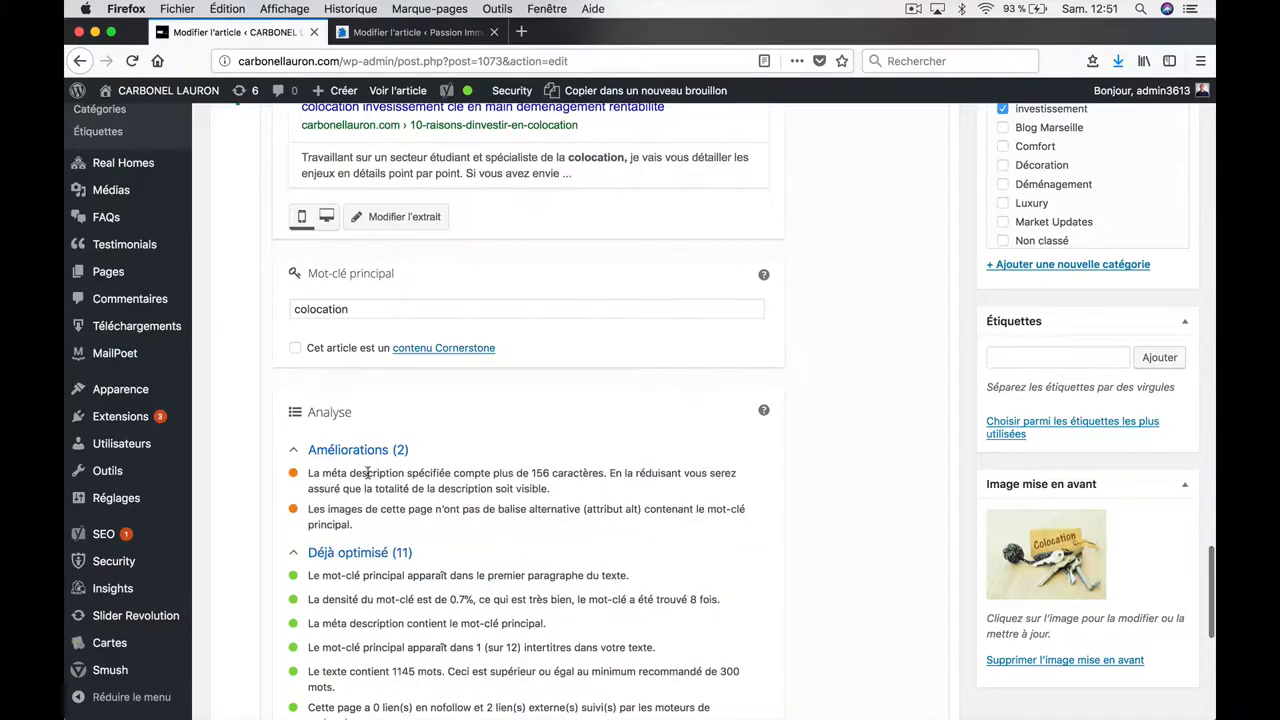
scroll(380, 480, "up", 6)
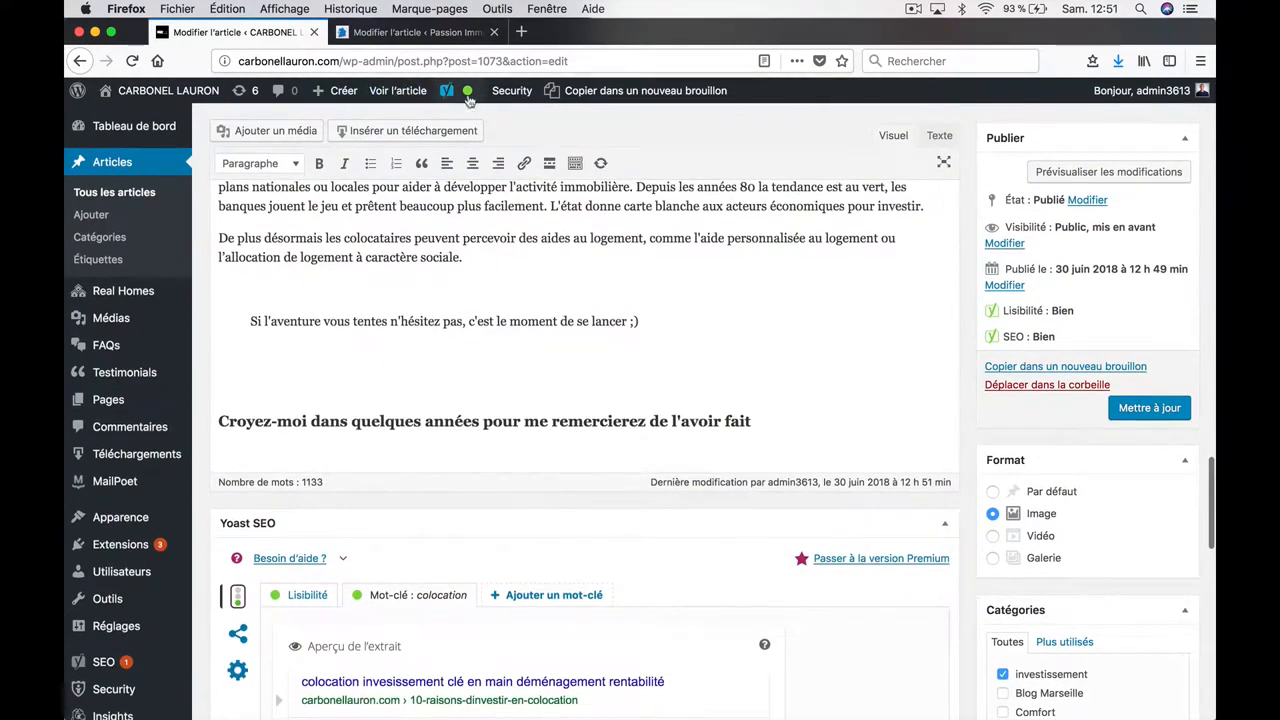
left_click(302, 595)
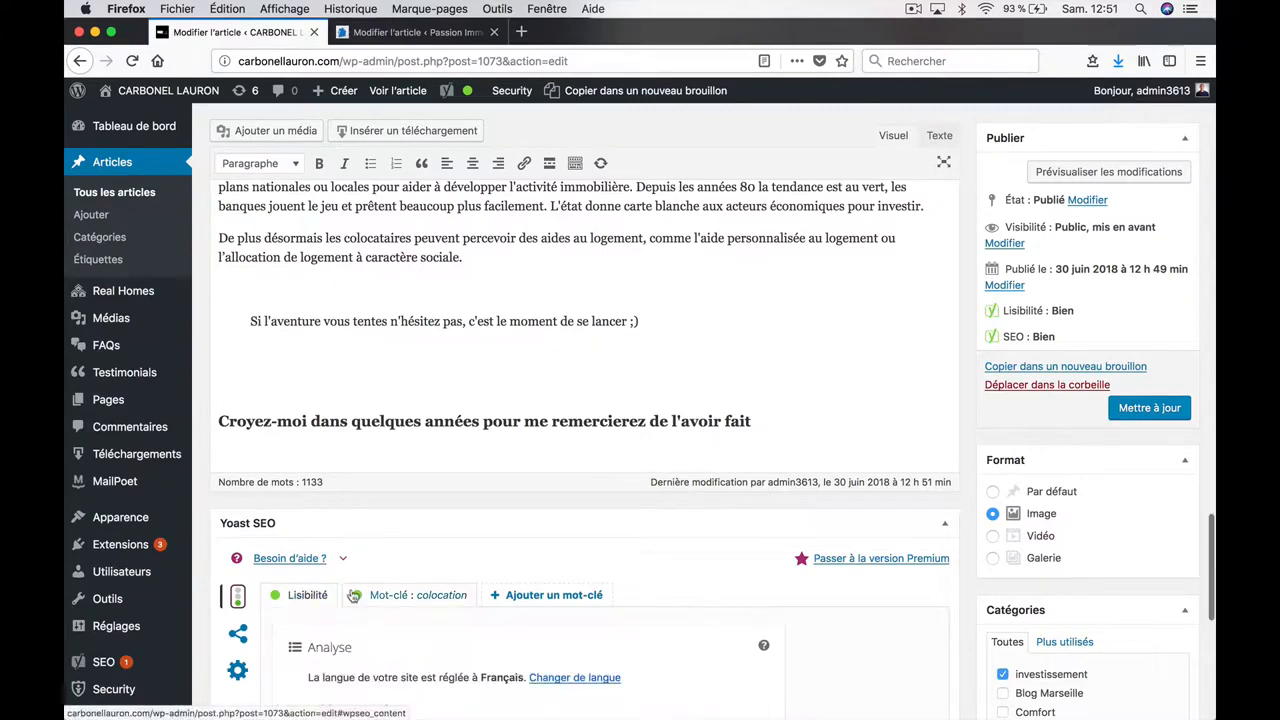
left_click(413, 596)
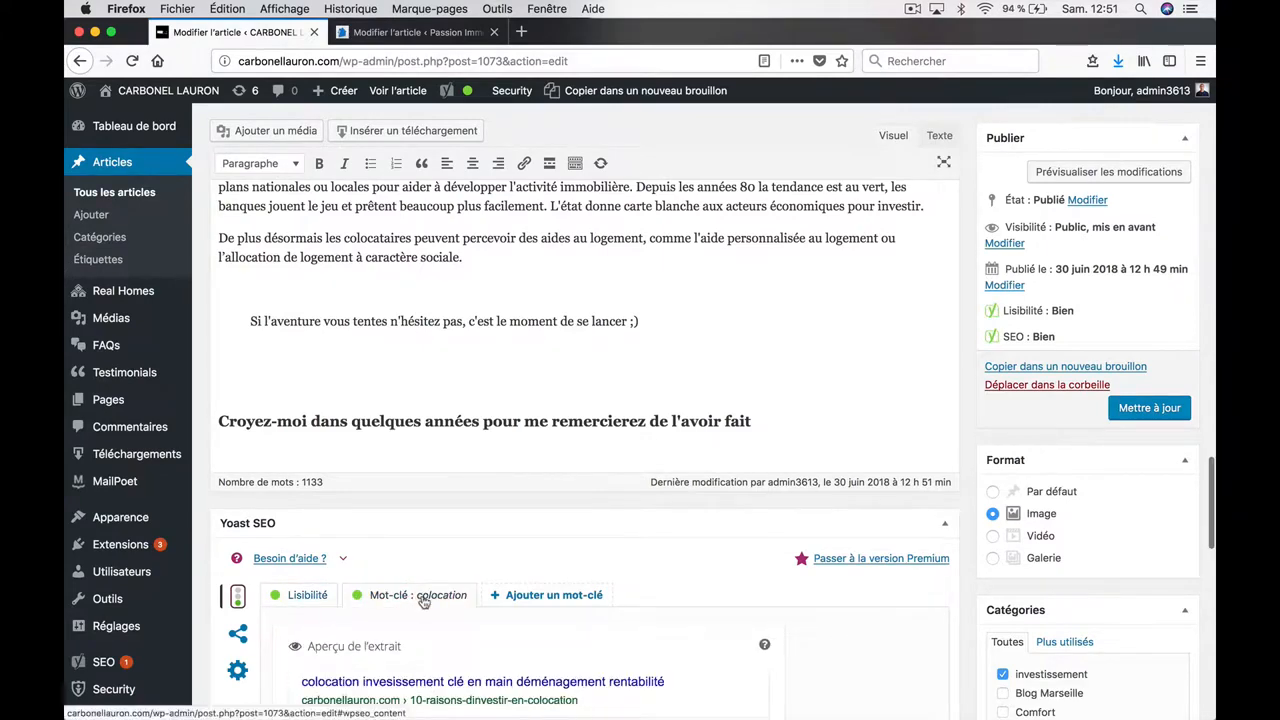
scroll(424, 600, "down", 10)
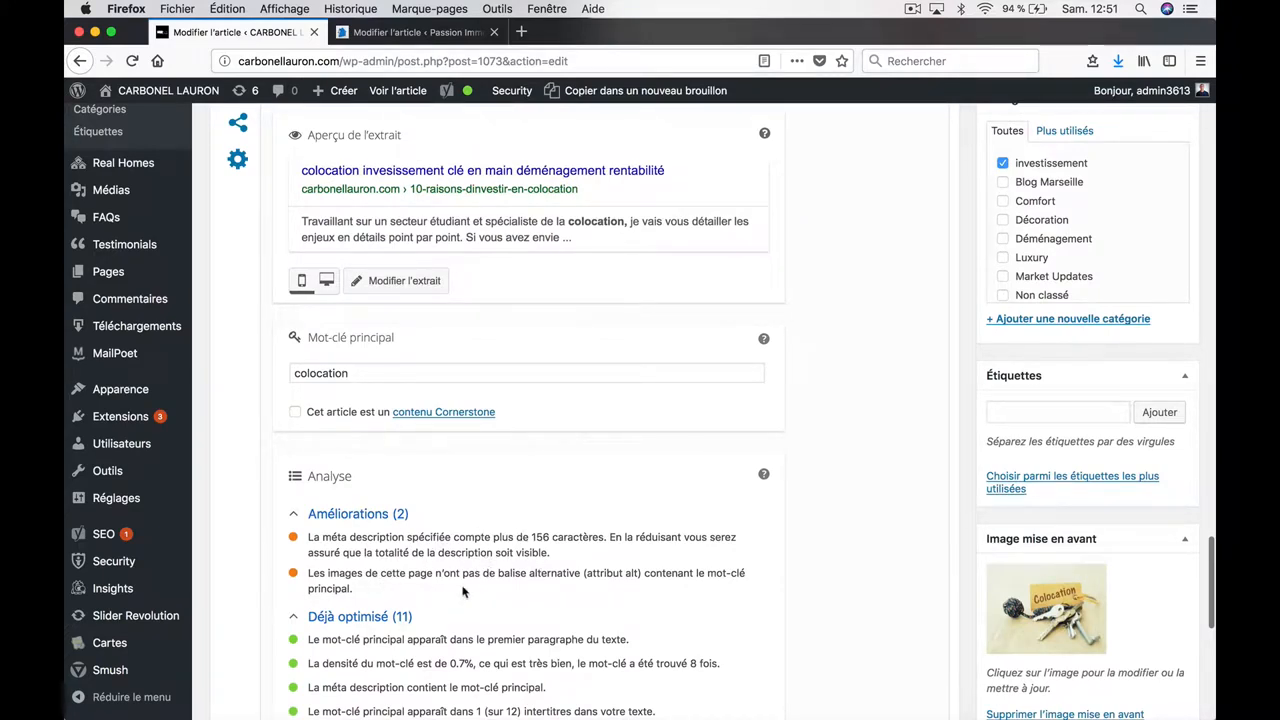
scroll(463, 592, "up", 2)
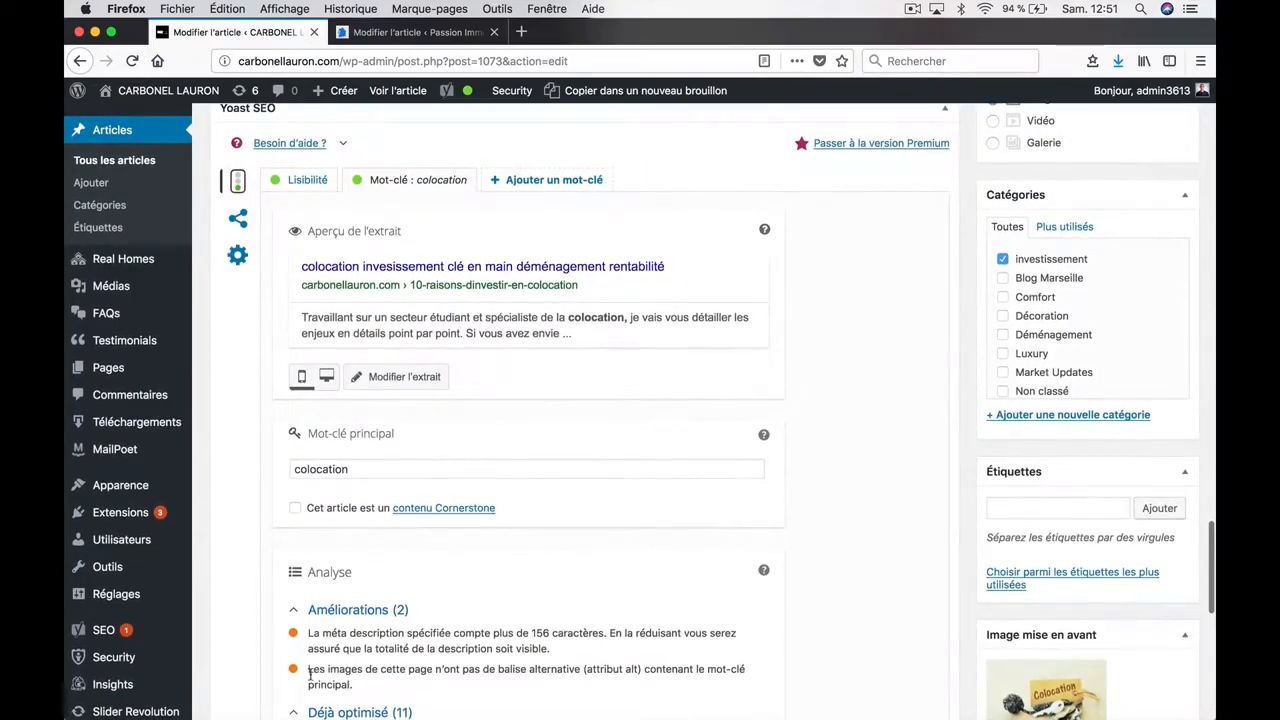
scroll(422, 619, "up", 5)
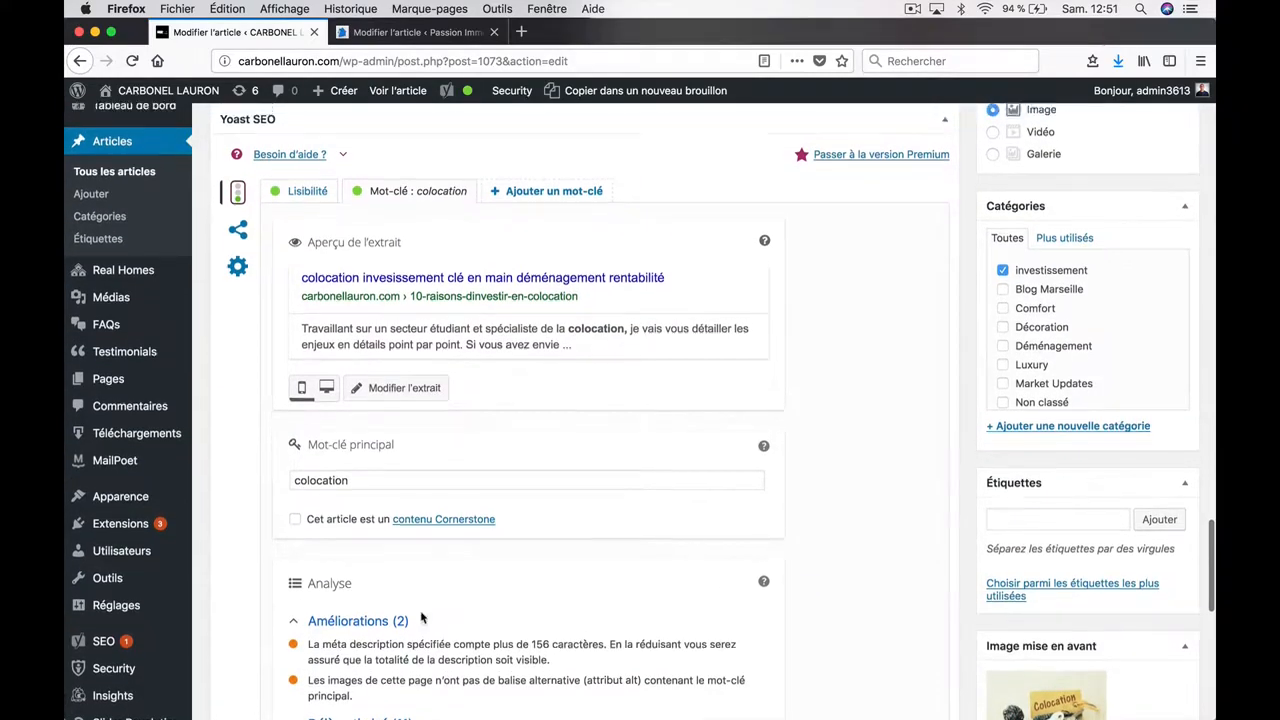
scroll(422, 619, "up", 1)
scroll(420, 615, "up", 5)
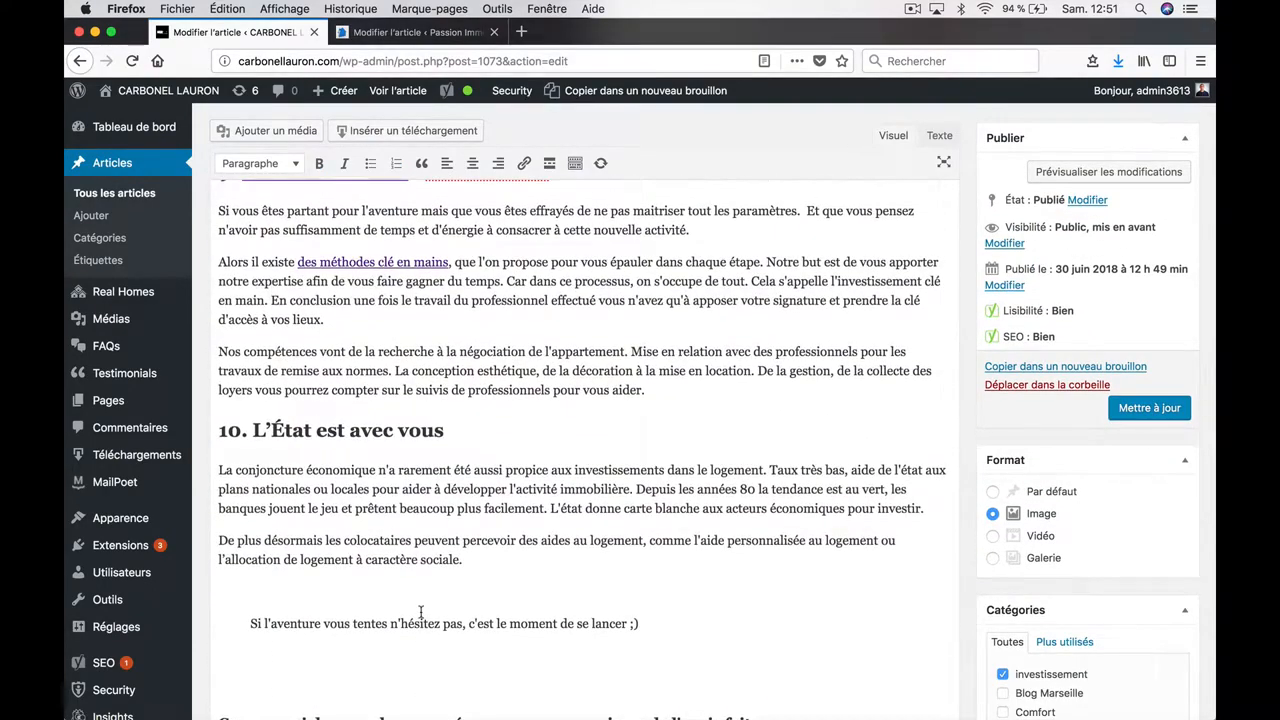
scroll(420, 613, "up", 15)
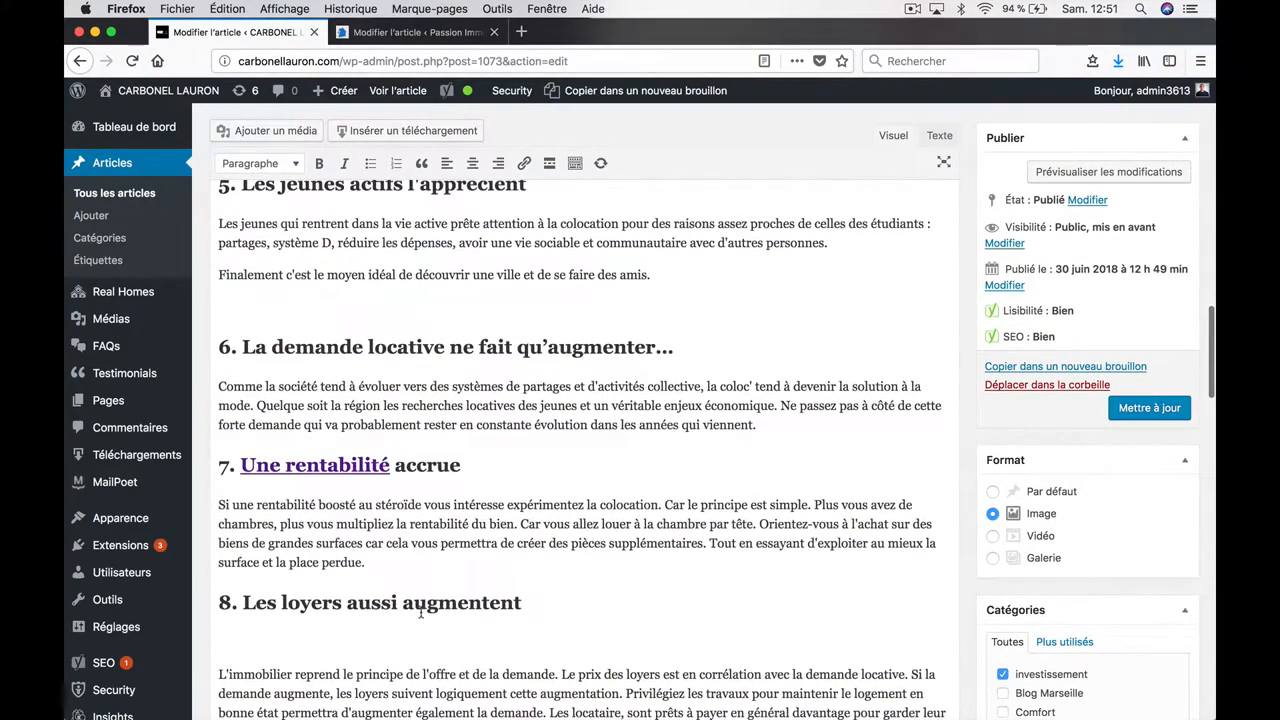
scroll(420, 613, "up", 10)
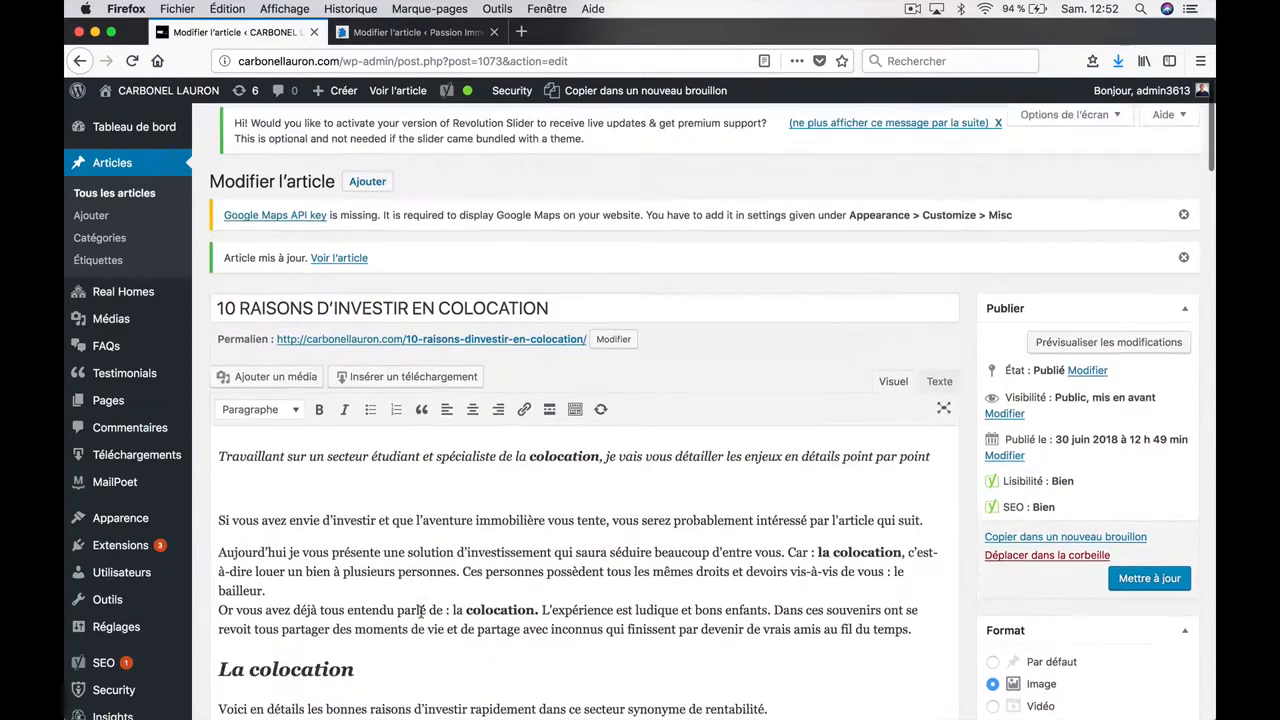